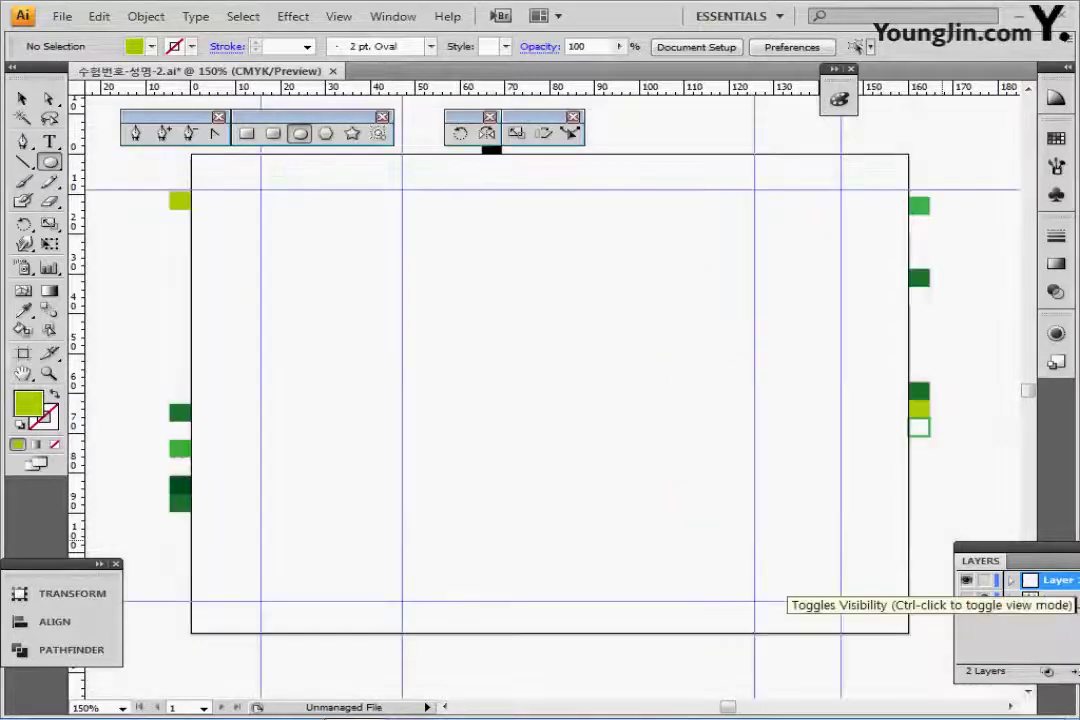
- Draw an 8 mm by 8 mm lime green circle just inside the upper left guides
key("ctrl+plus")
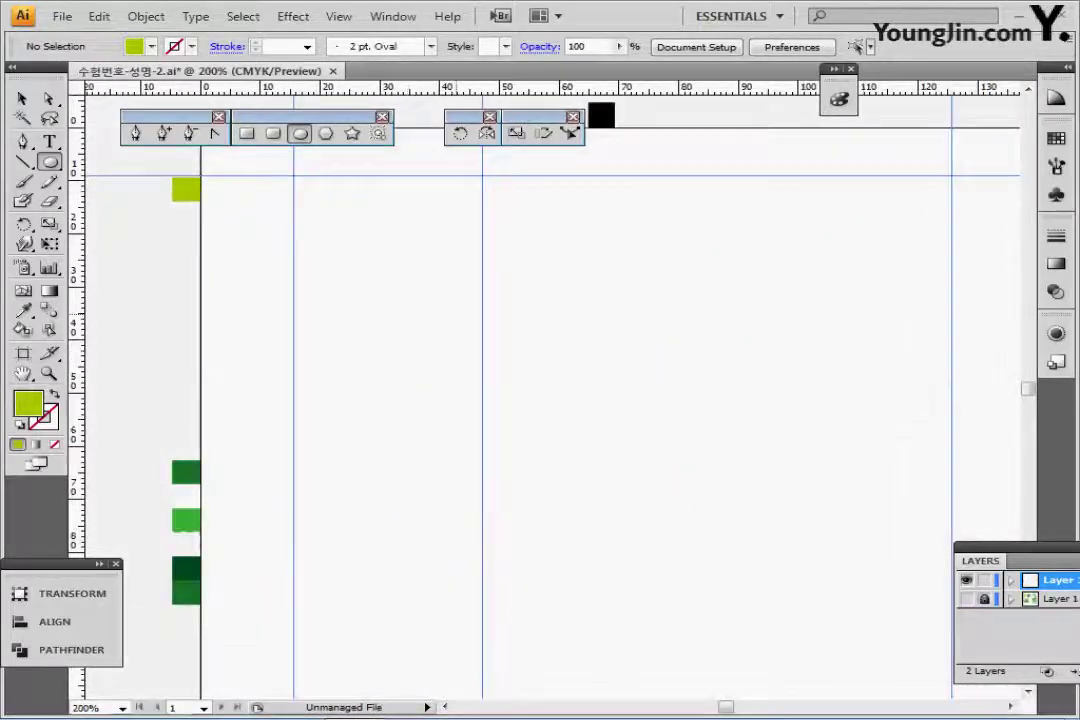
key("ctrl+plus")
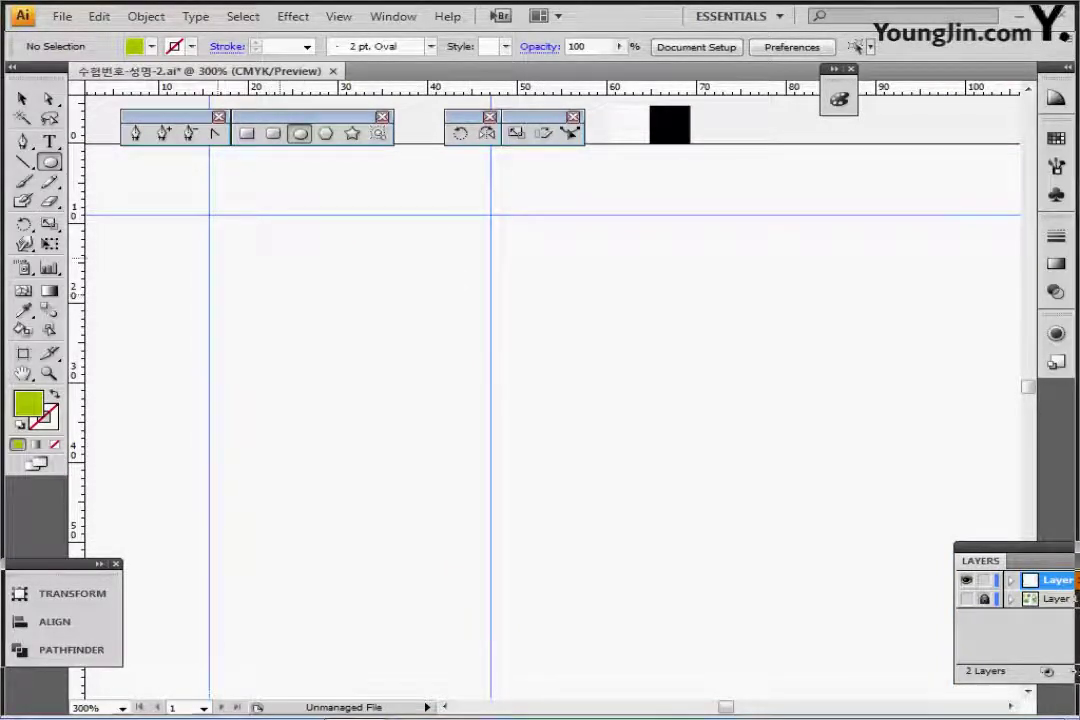
left_click(215, 257)
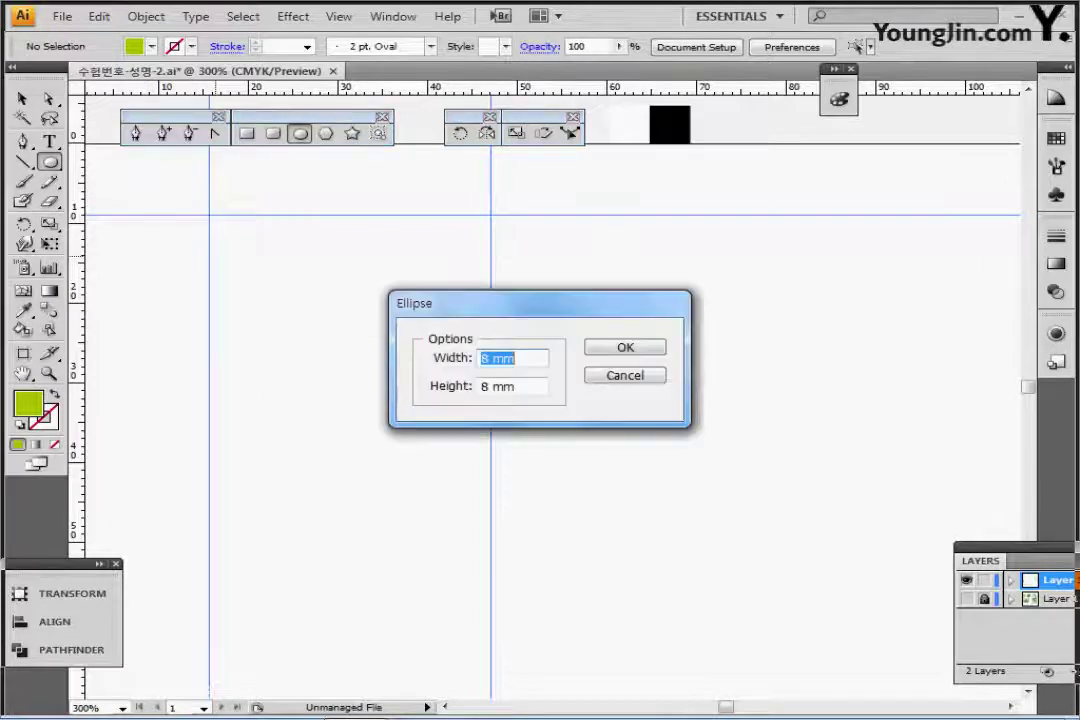
key("Return")
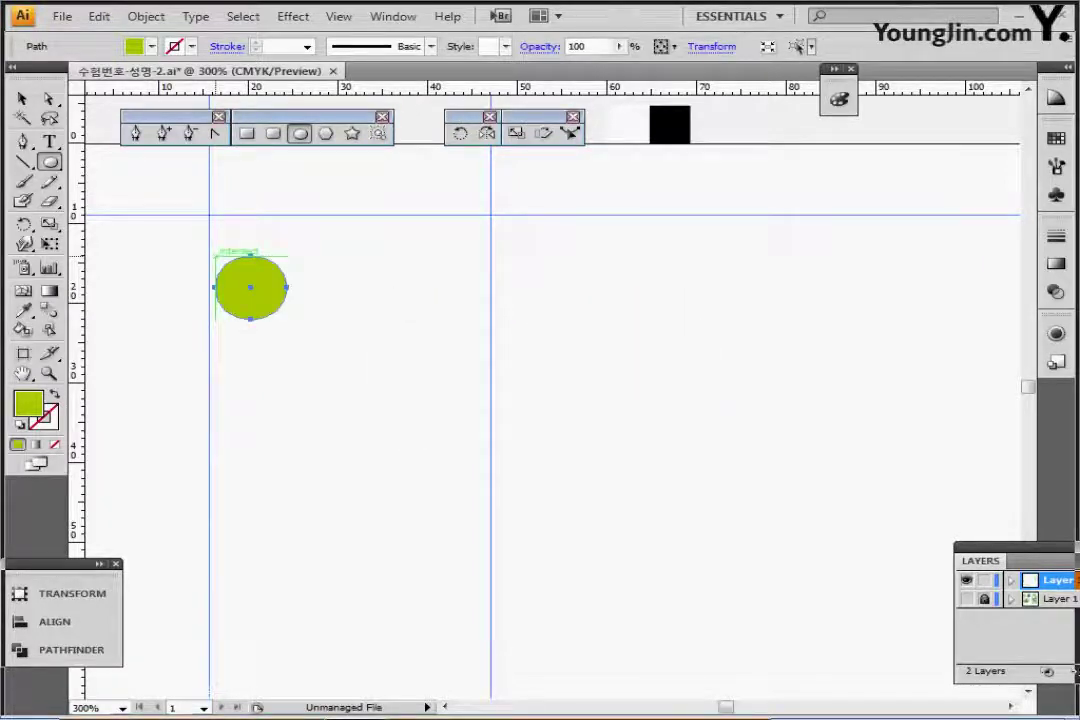
- Move the circle onto the rounded end of the reference flower's right-hand petal, with the reference layer shown as outlines
left_click_drag(262, 295, 342, 302)
key("ctrl+plus")
key("ctrl+=")
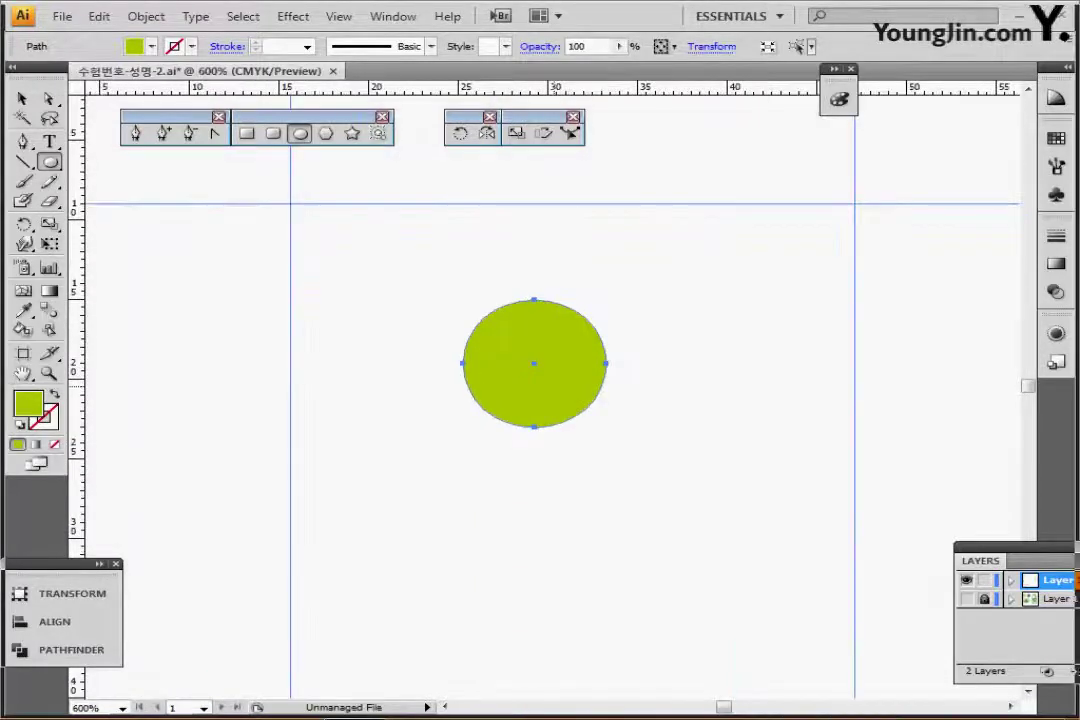
key("ctrl+y")
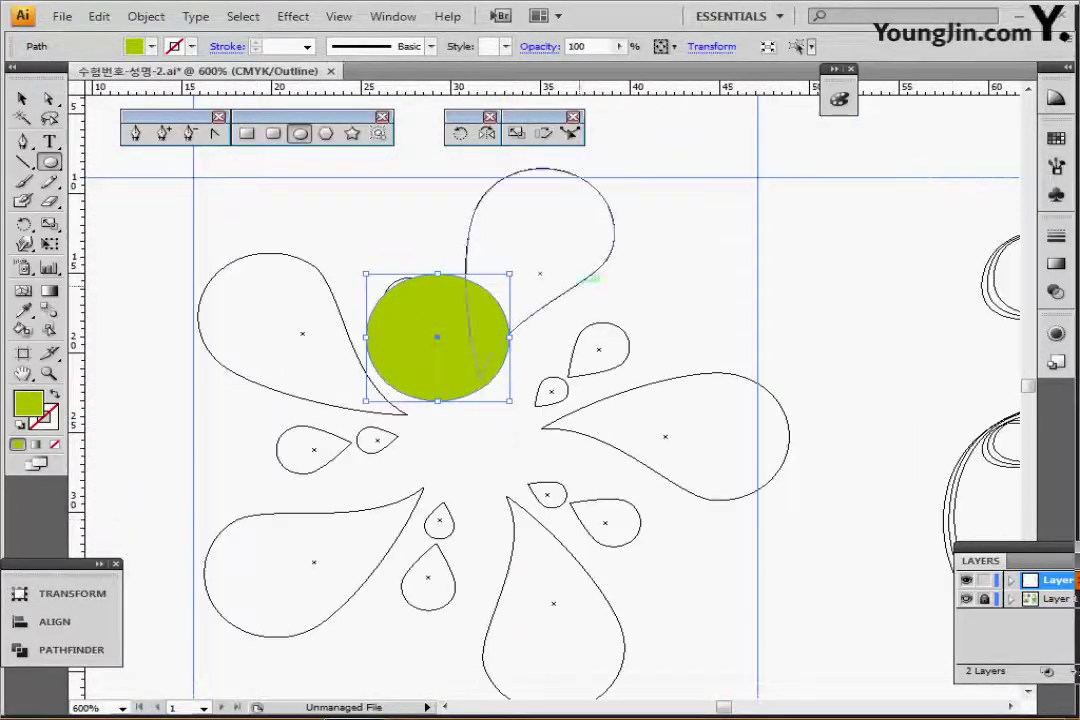
left_click_drag(437, 337, 716, 436)
left_click(668, 447, "ctrl")
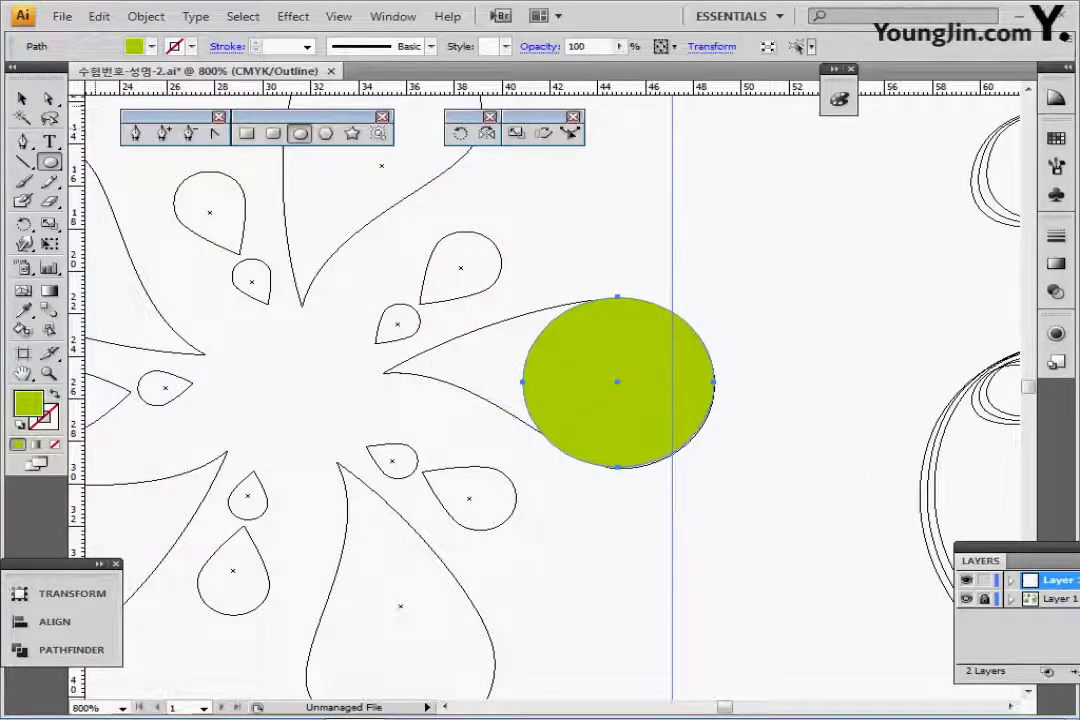
- Stretch the circle's left anchor to the reference petal's tip and adjust its two handles to follow the petal outline
key("a")
left_click(524, 382)
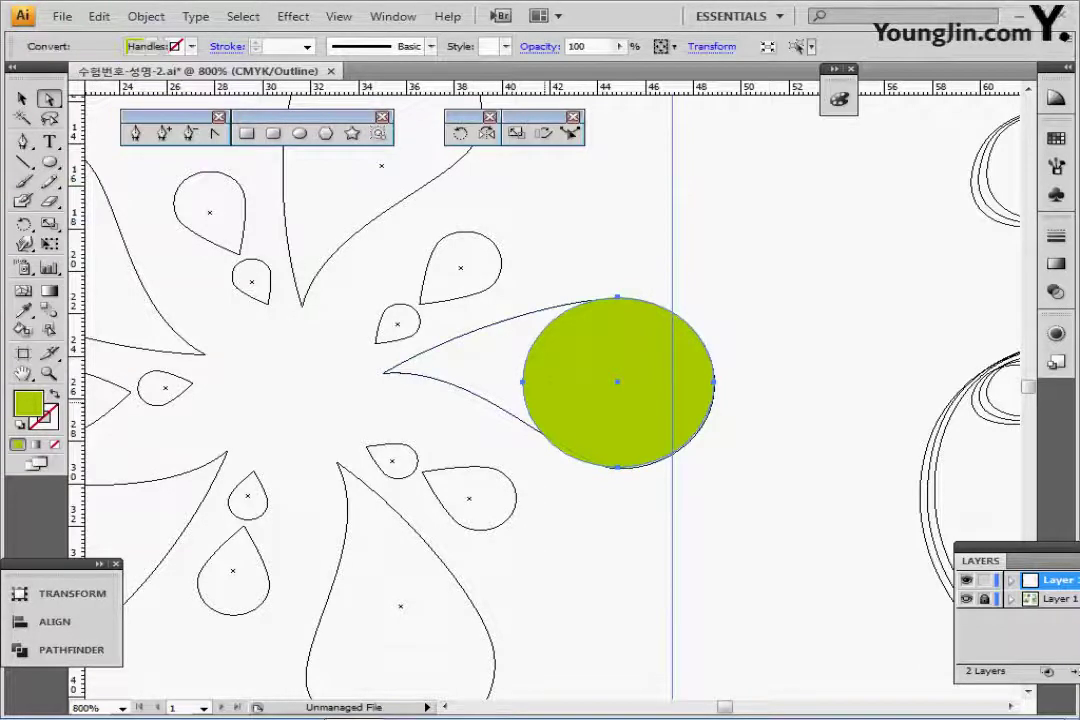
left_click_drag(524, 382, 386, 373)
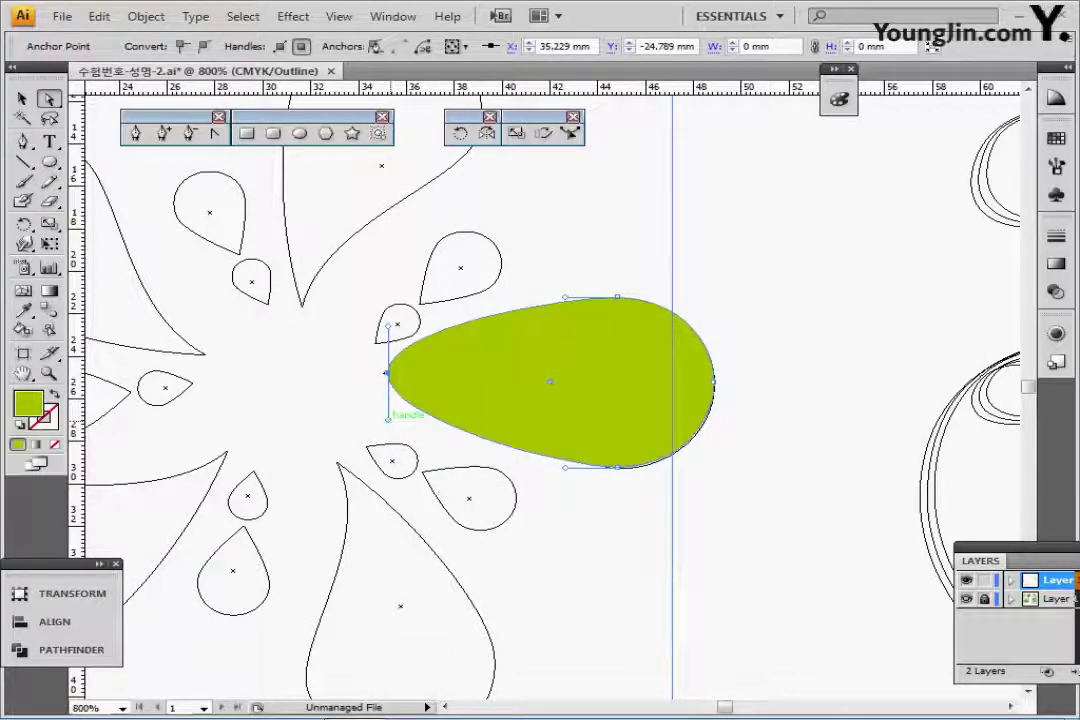
left_click_drag(388, 418, 515, 387)
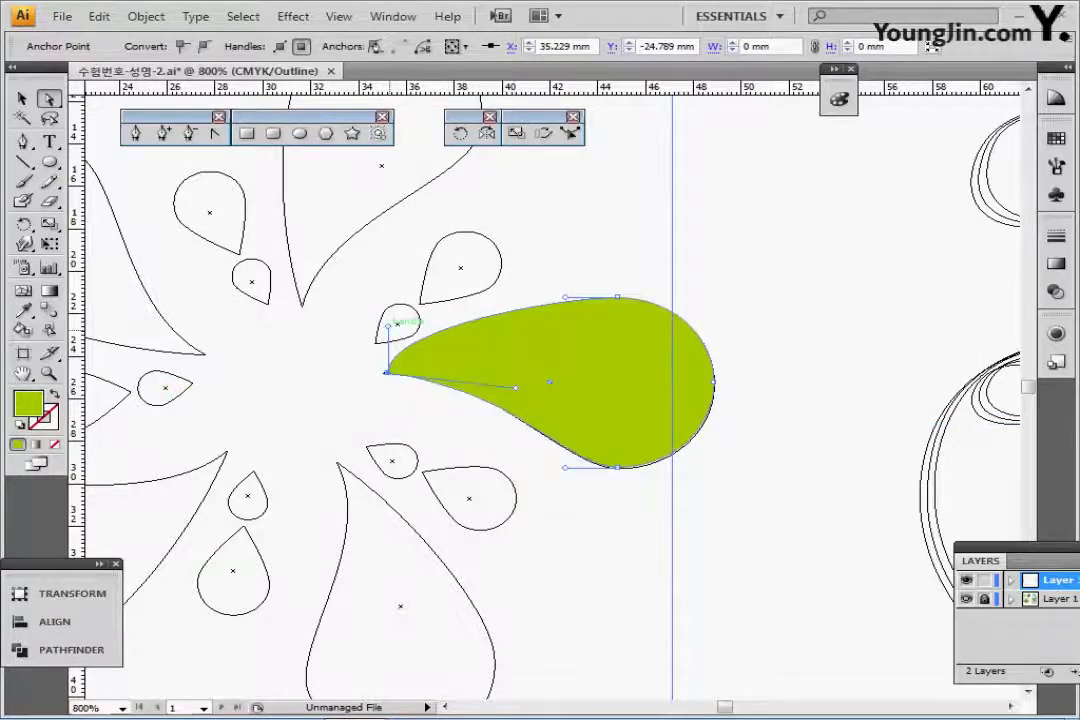
left_click_drag(392, 323, 481, 324)
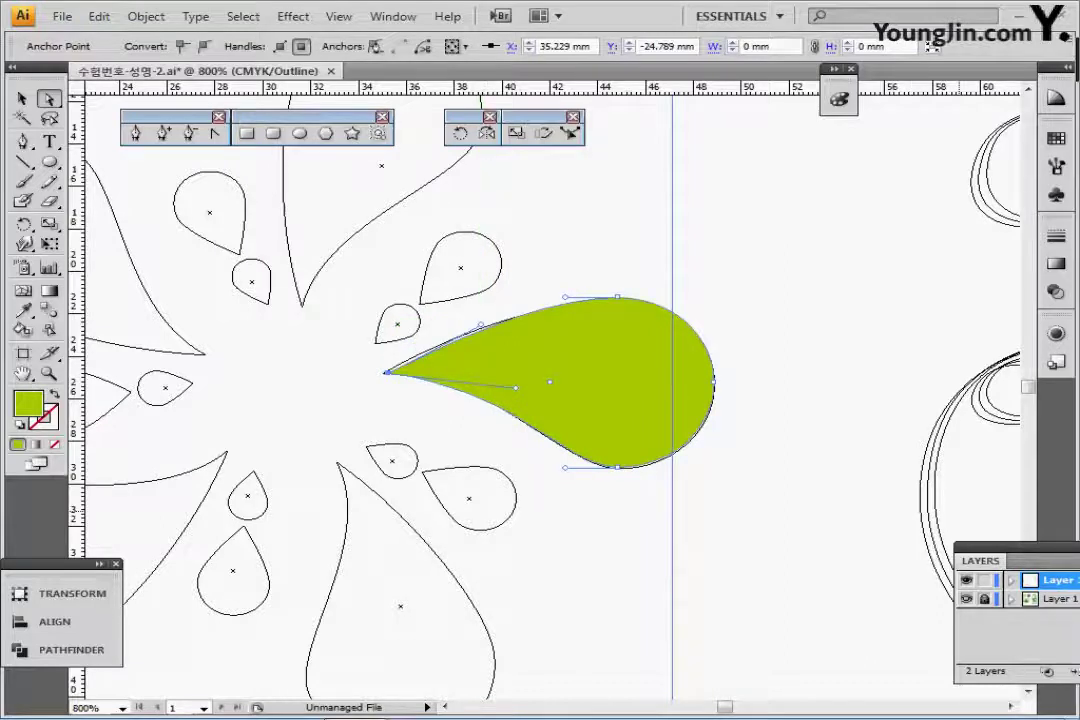
- Hide the reference layer and deselect the finished petal
left_click(966, 599)
key("ctrl+y")
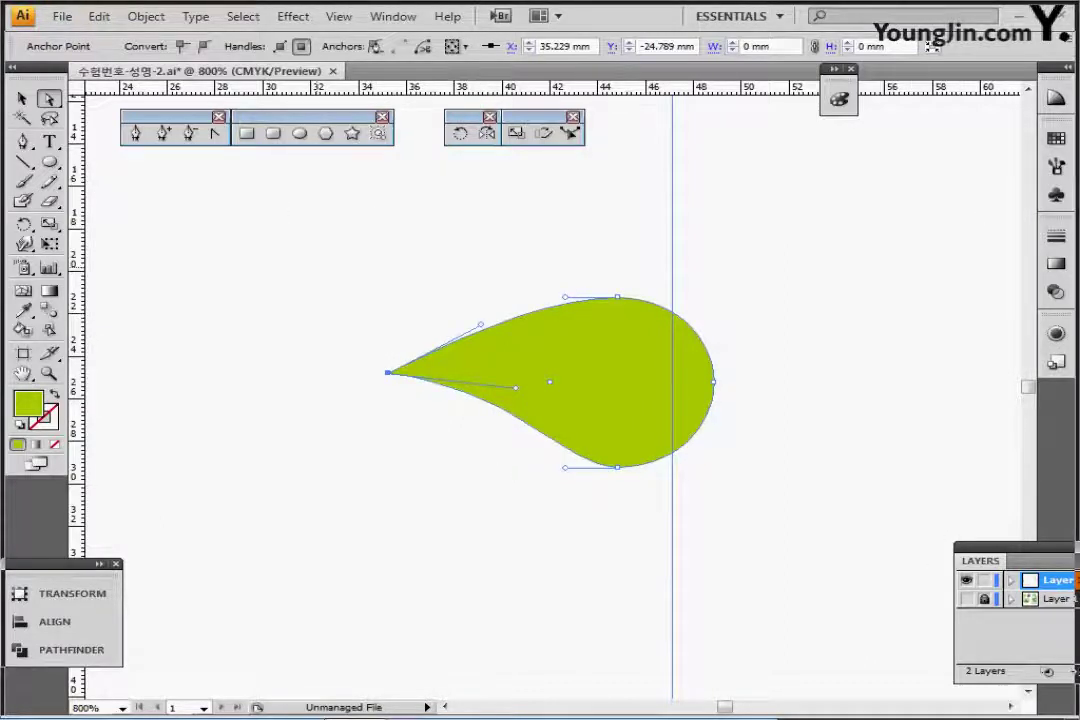
key("ctrl+shift+a")
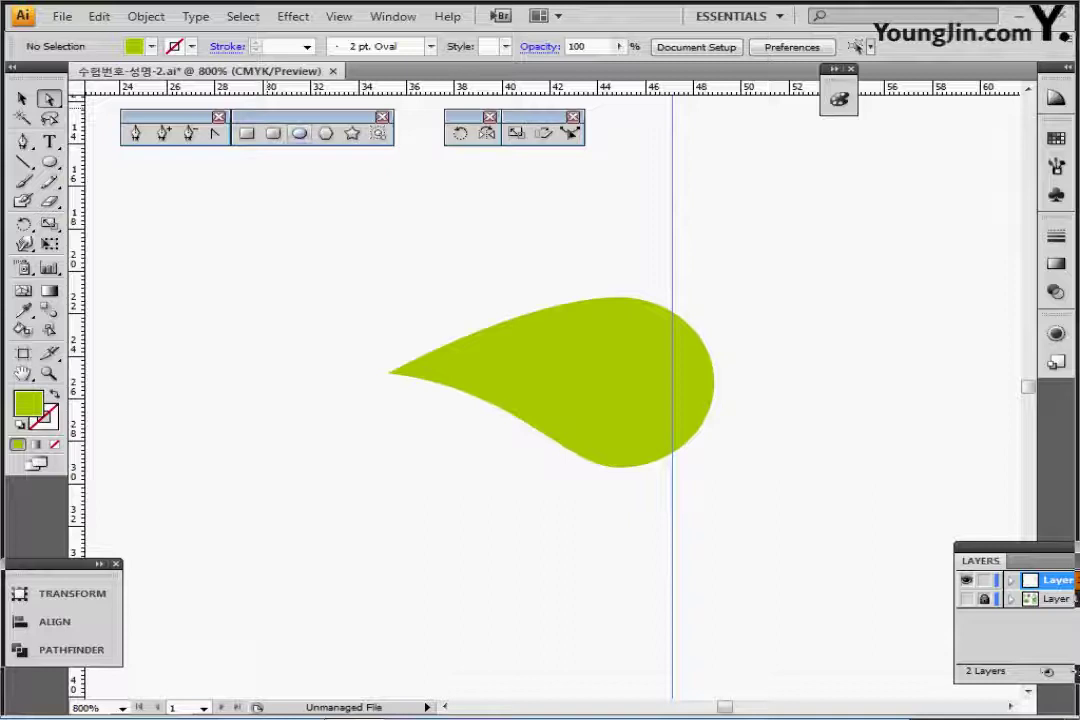
- Draw a 3 mm by 3 mm lime green circle above the petal
left_click(300, 133)
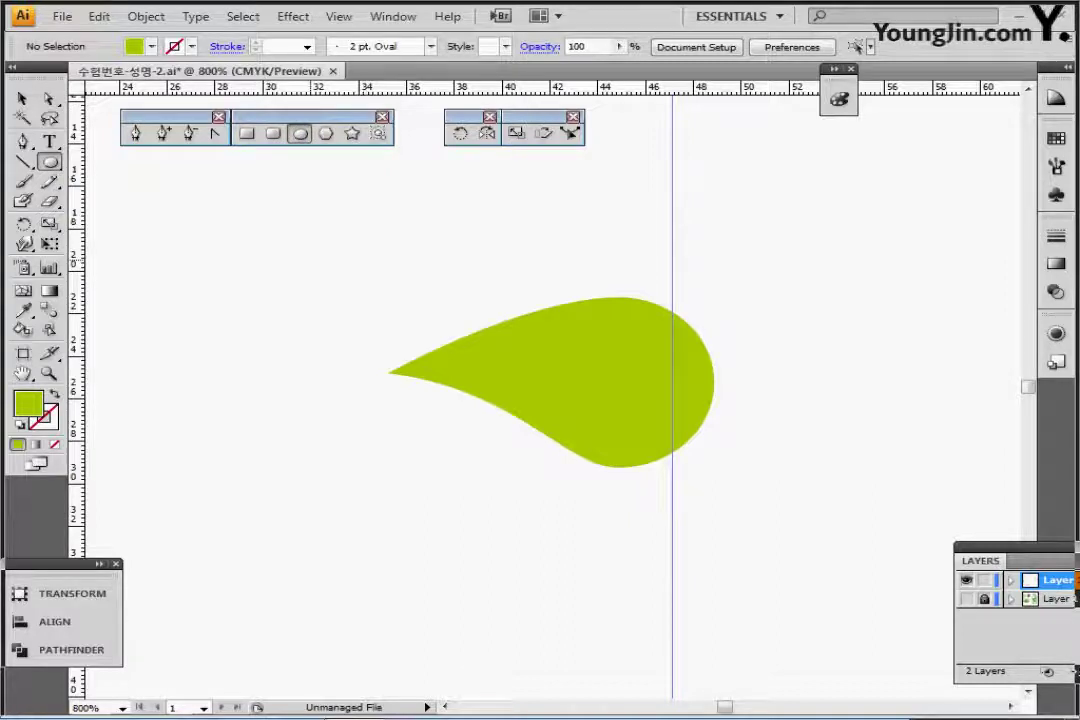
left_click(395, 235)
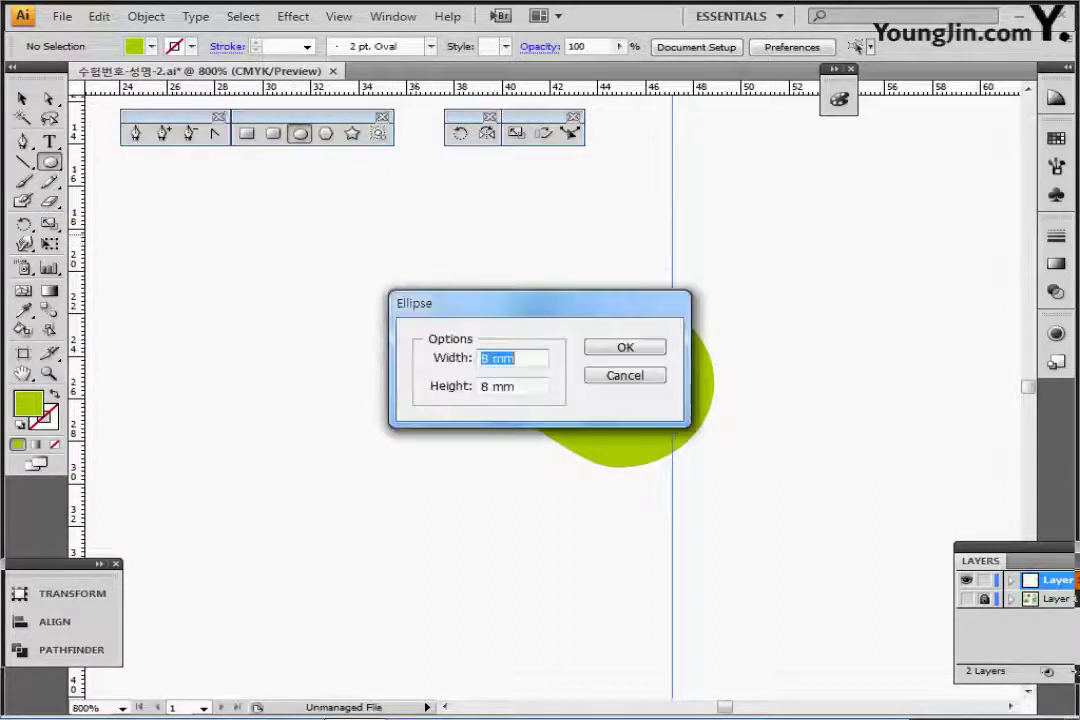
type("3")
key("Tab")
type("3")
key("Return")
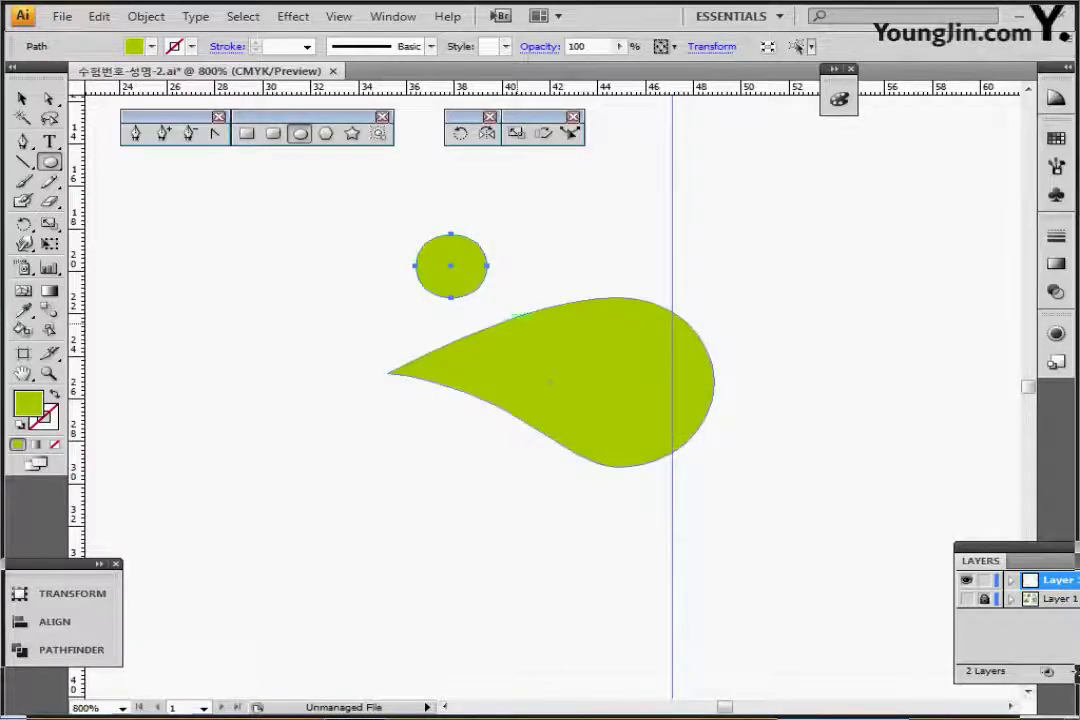
- Reposition the small circle above the middle of the petal, briefly showing the reference layer to compare
left_click_drag(475, 262, 500, 243)
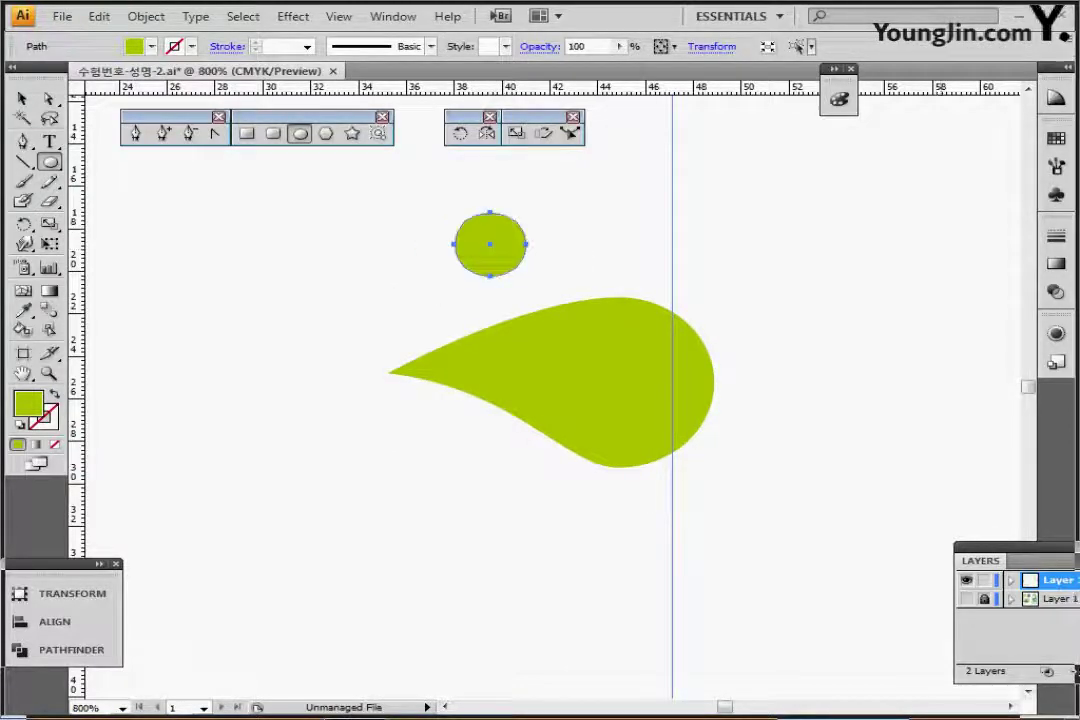
left_click(966, 598)
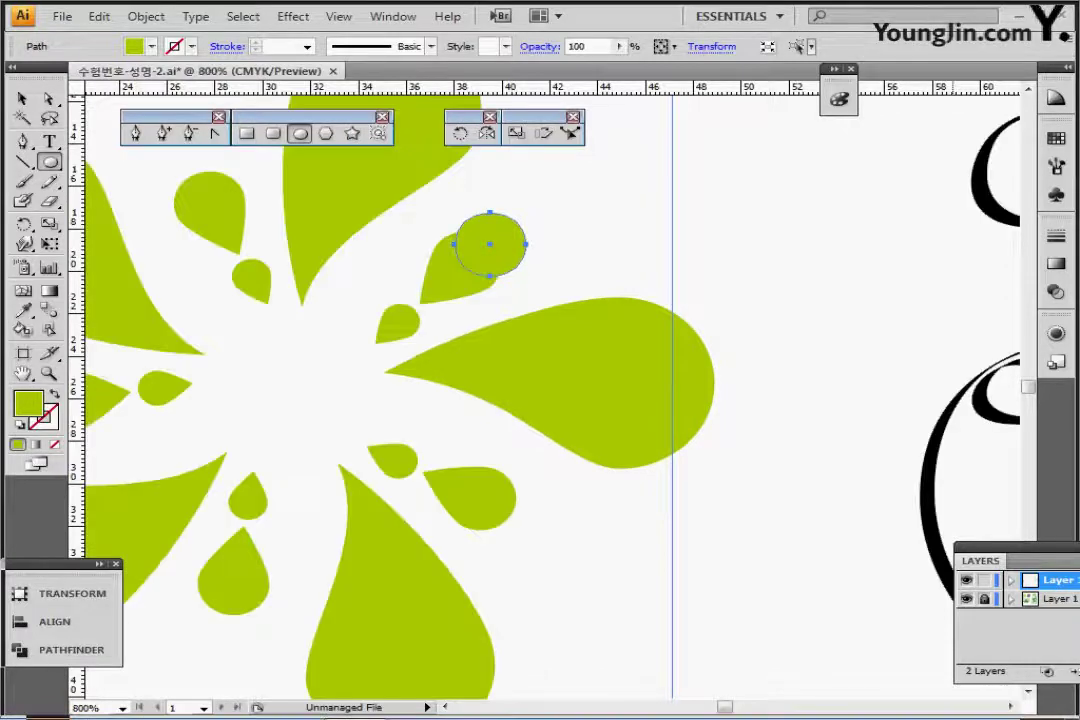
left_click(966, 598)
left_click_drag(489, 246, 499, 246)
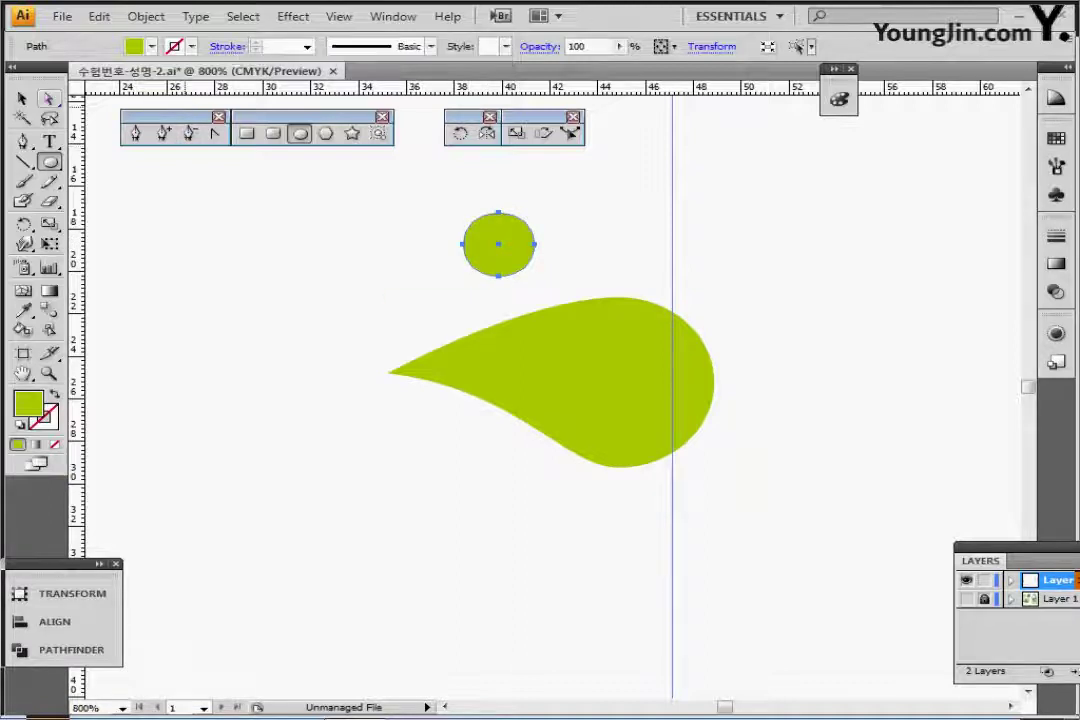
- Pull the small circle's left anchor point 1 mm outward and convert it to a corner point to form a teardrop
key("a")
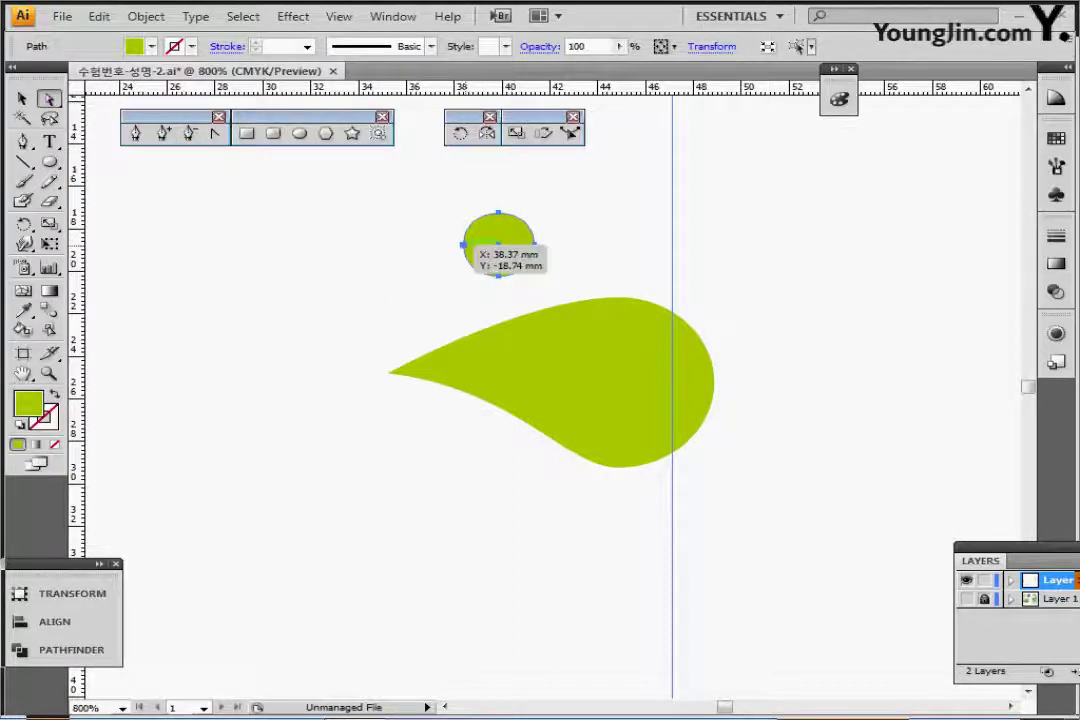
left_click(463, 244)
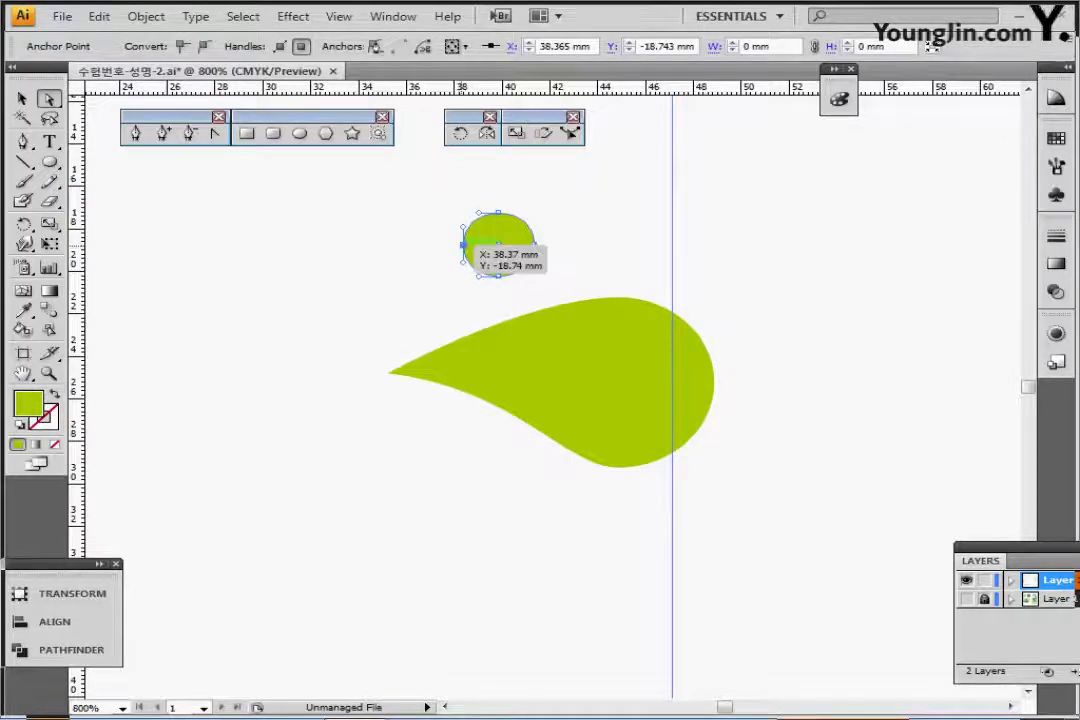
left_click_drag(463, 244, 438, 244)
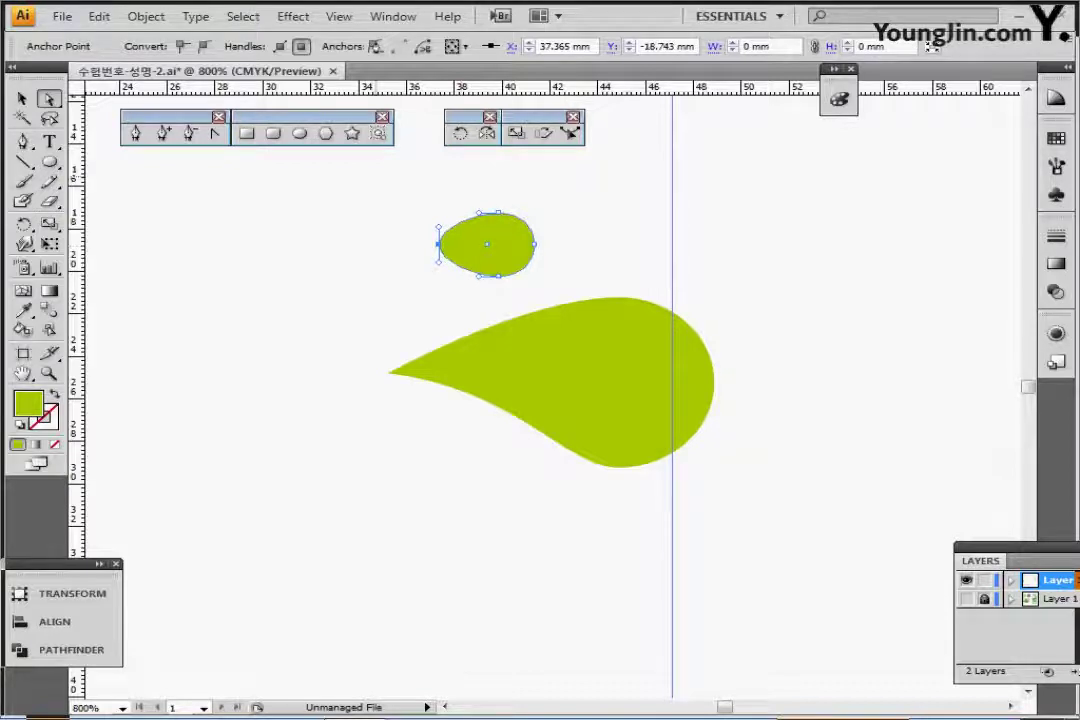
left_click(215, 133)
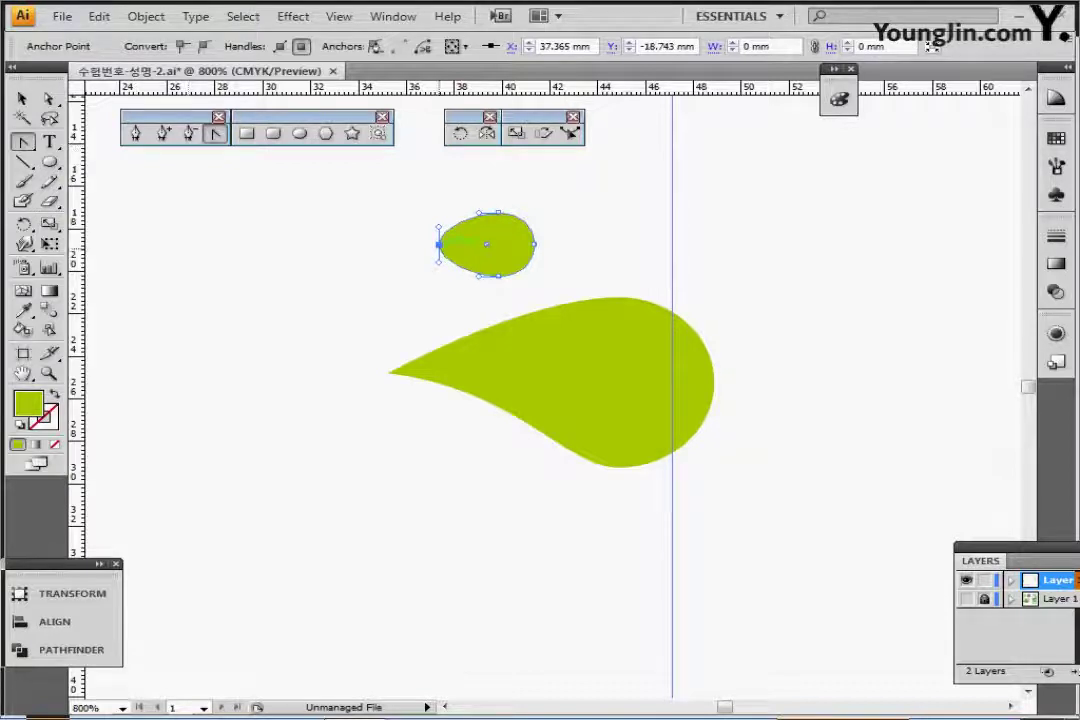
left_click(438, 244)
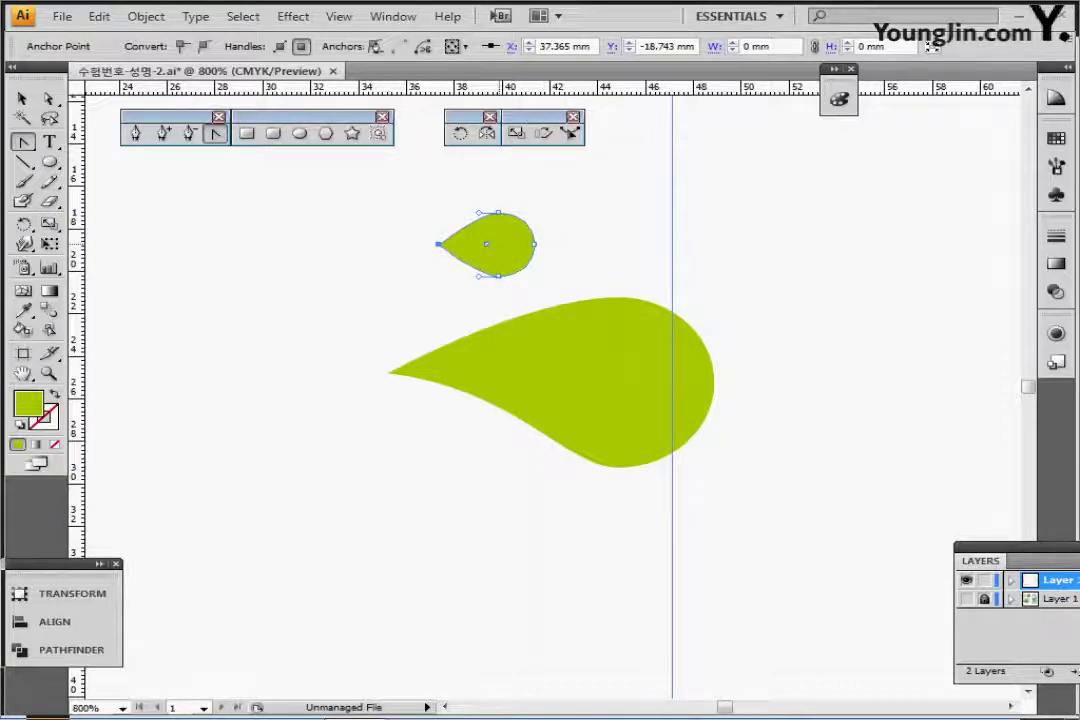
- Duplicate the small teardrop about 4.14 mm to its left and scale the copy down proportionally
left_click(49, 98)
left_click(22, 98)
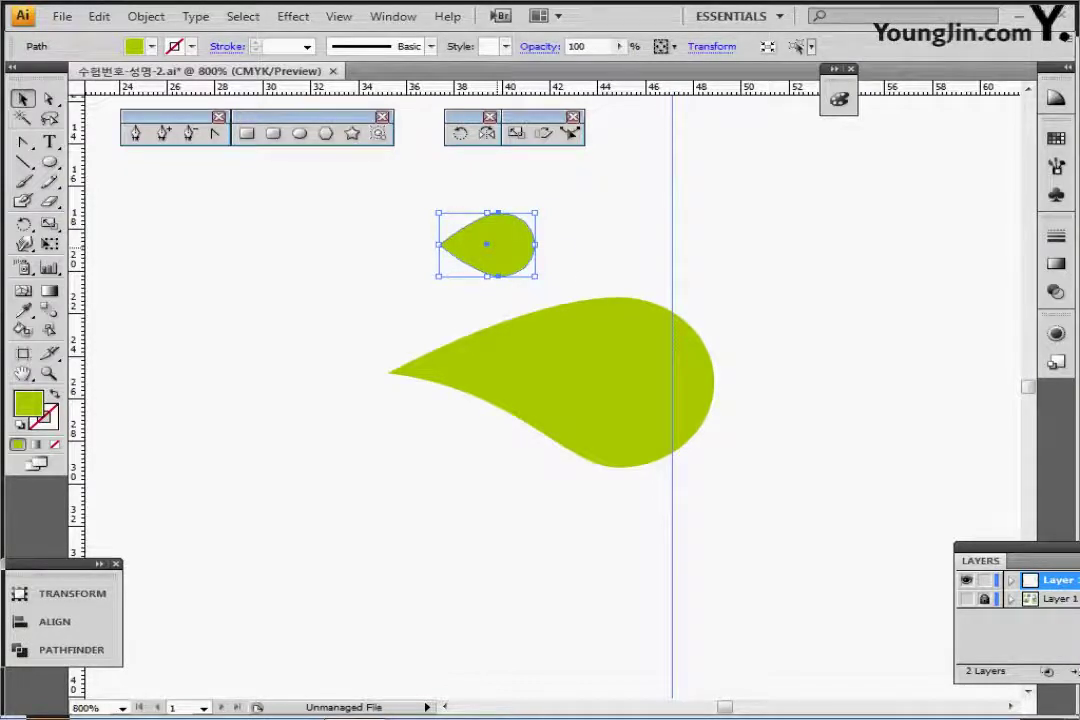
left_click_drag(486, 244, 388, 244)
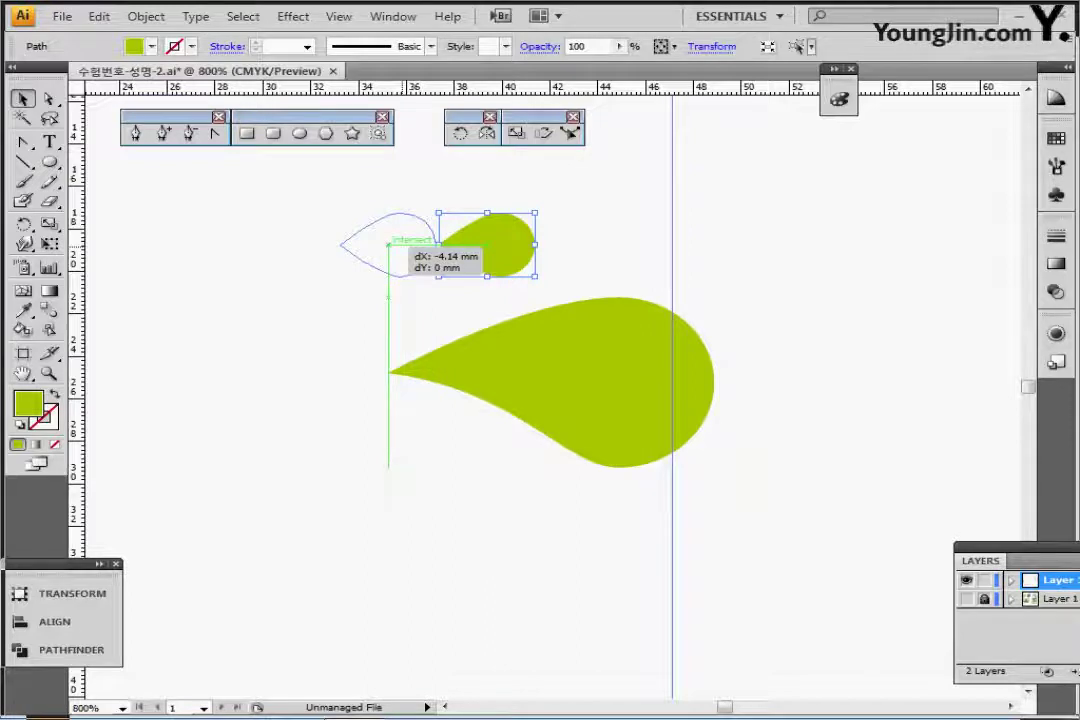
left_click_drag(388, 244, 388, 244)
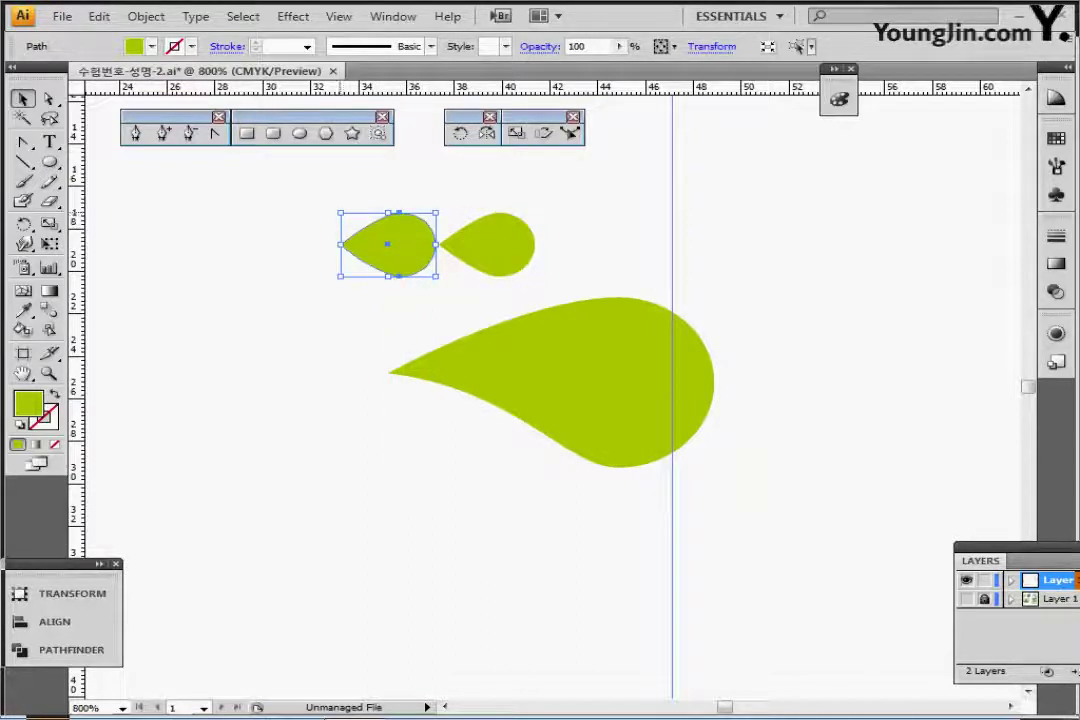
left_click_drag(341, 213, 360, 221)
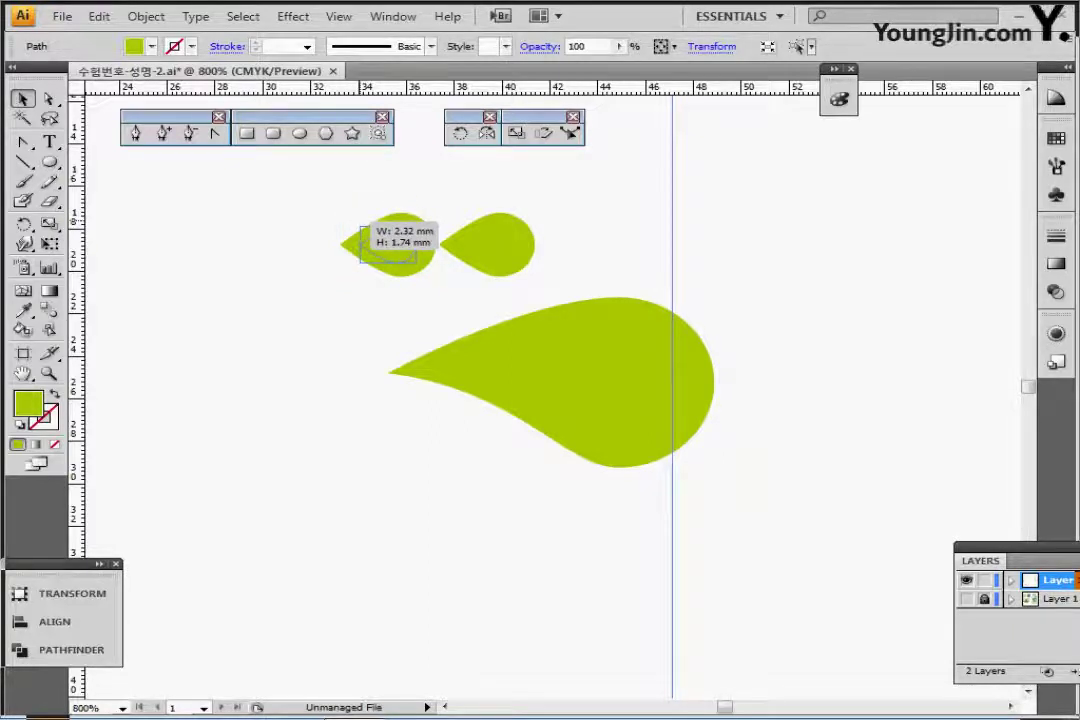
- Select both small teardrops and align them to each other by their vertical centers
left_click_drag(361, 227, 480, 266)
left_click(421, 216)
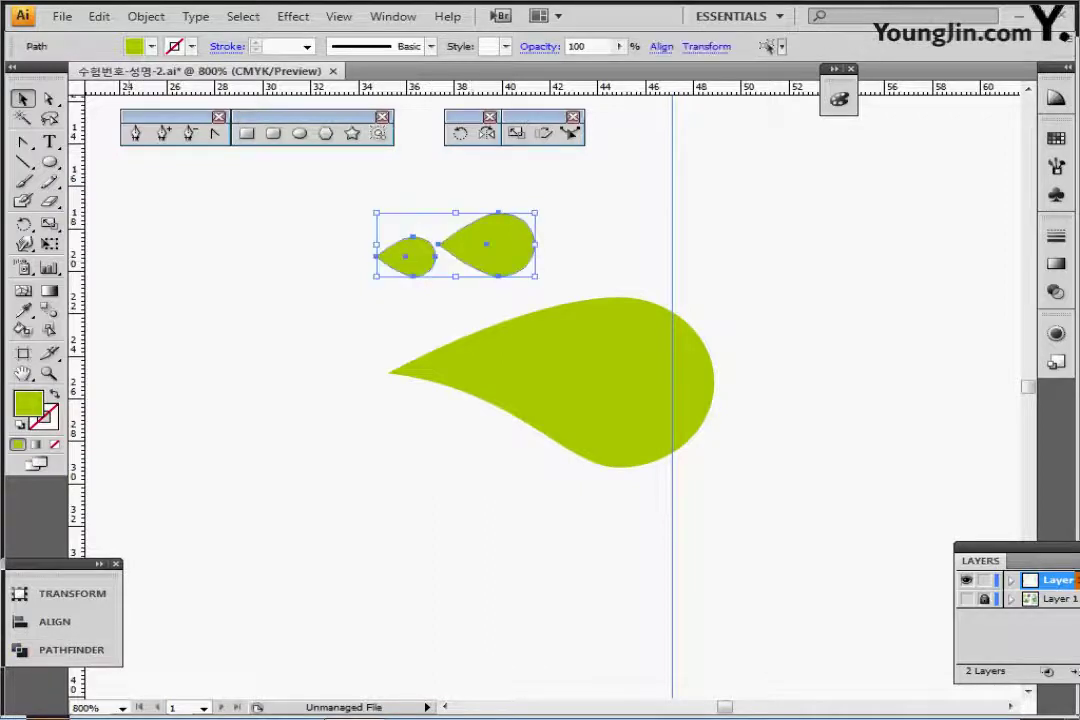
left_click(70, 649)
left_click(204, 564)
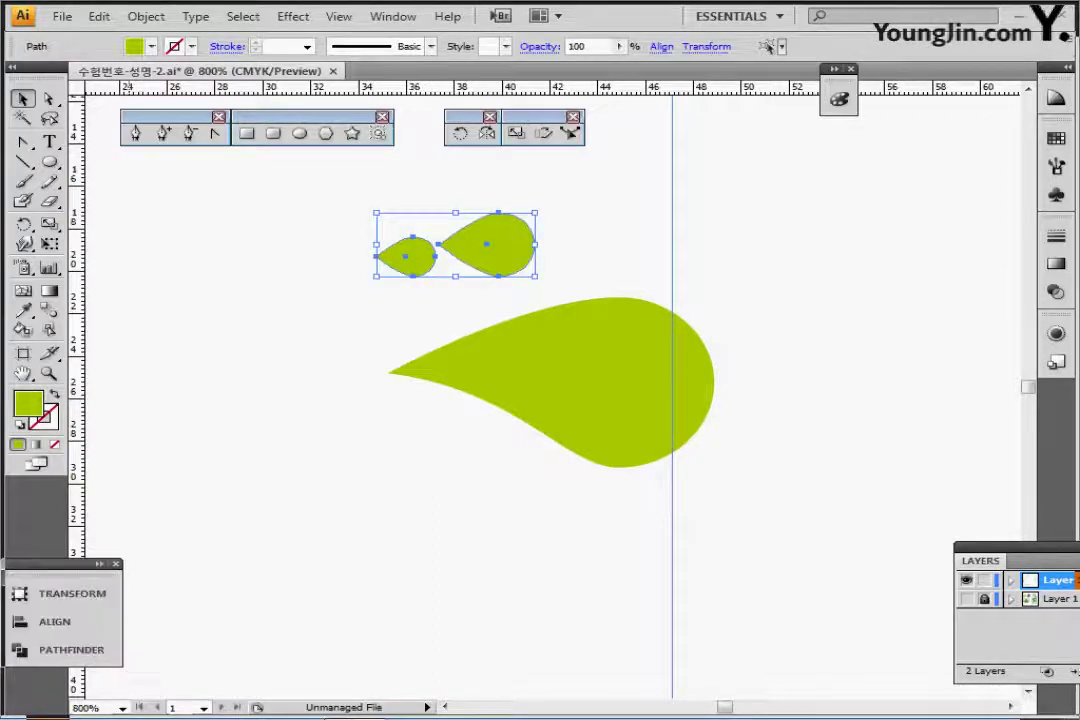
left_click(70, 649)
left_click(92, 579)
left_click_drag(92, 579, 133, 512)
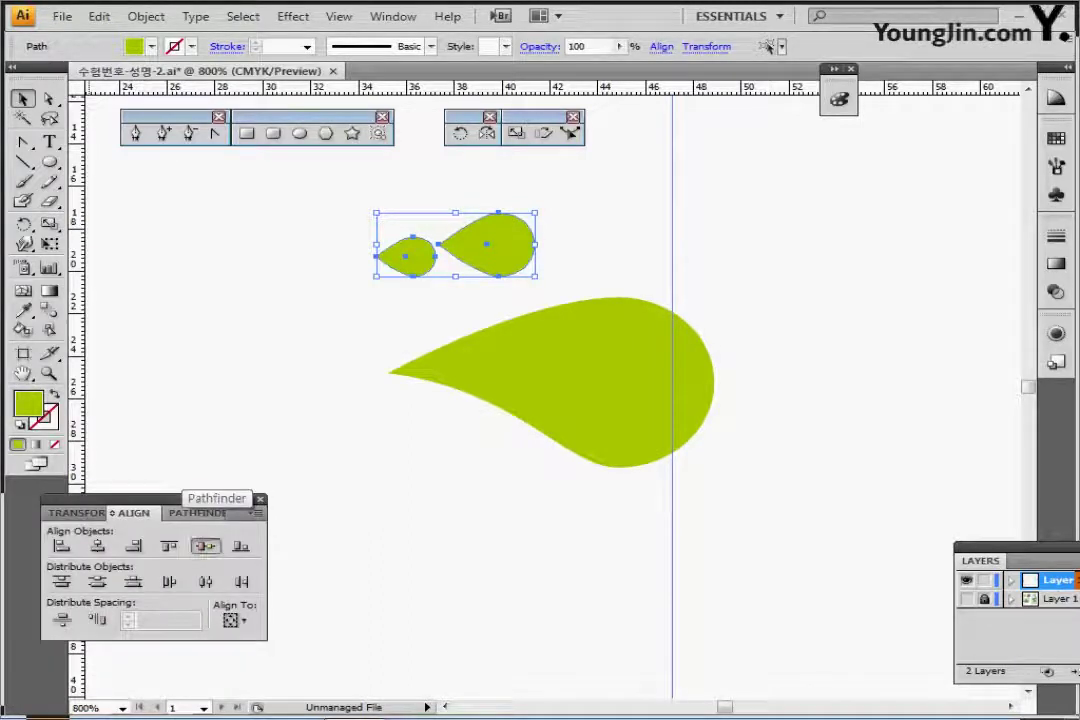
left_click(205, 546)
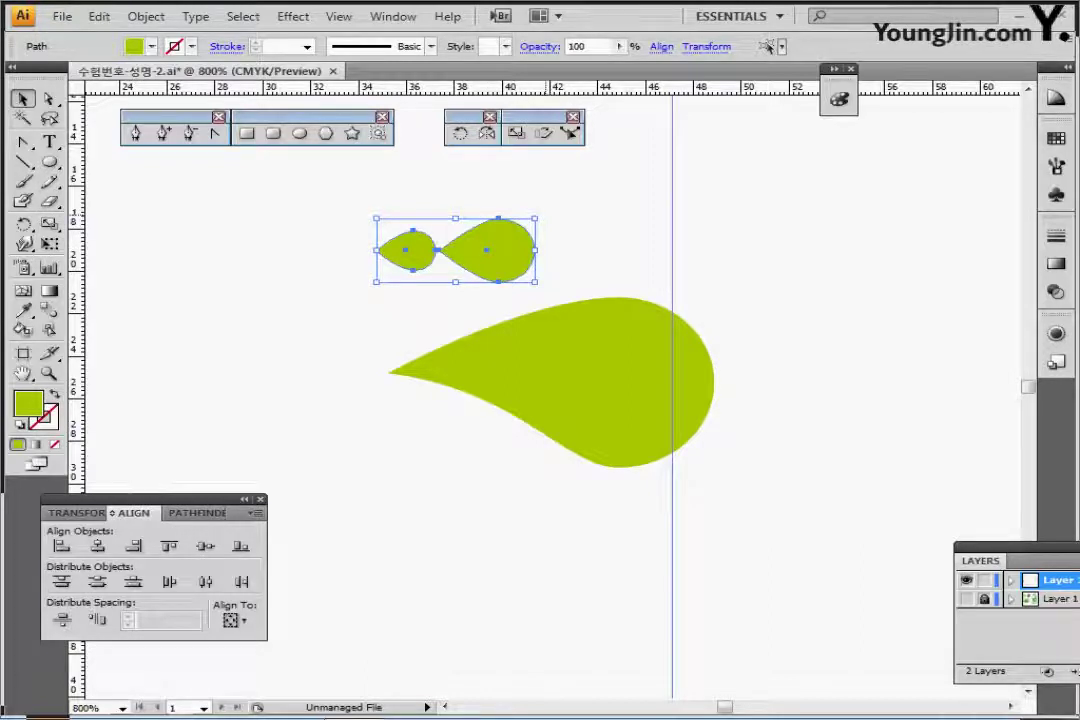
- Rotate the teardrop pair counterclockwise and move it onto the matching drops of the outlined reference, above the petal
left_click_drag(537, 285, 522, 174)
left_click_drag(500, 222, 494, 275)
left_click(966, 599)
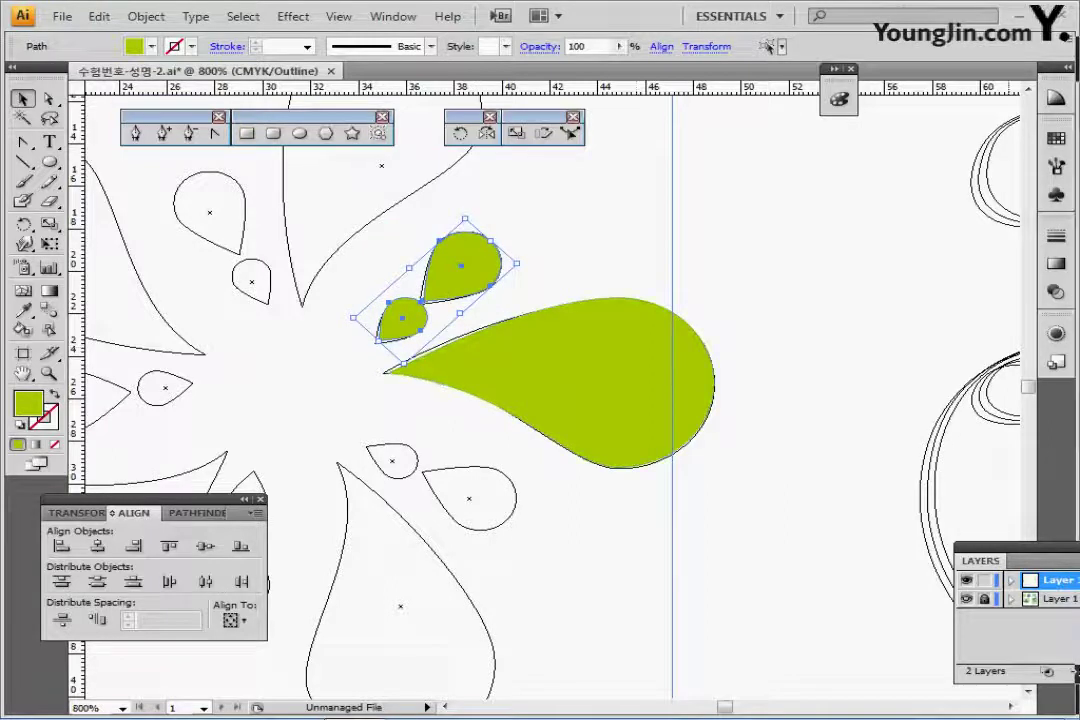
- Hide the reference layer and group the large petal with the two small teardrops
key("ctrl+y")
left_click_drag(315, 224, 566, 453)
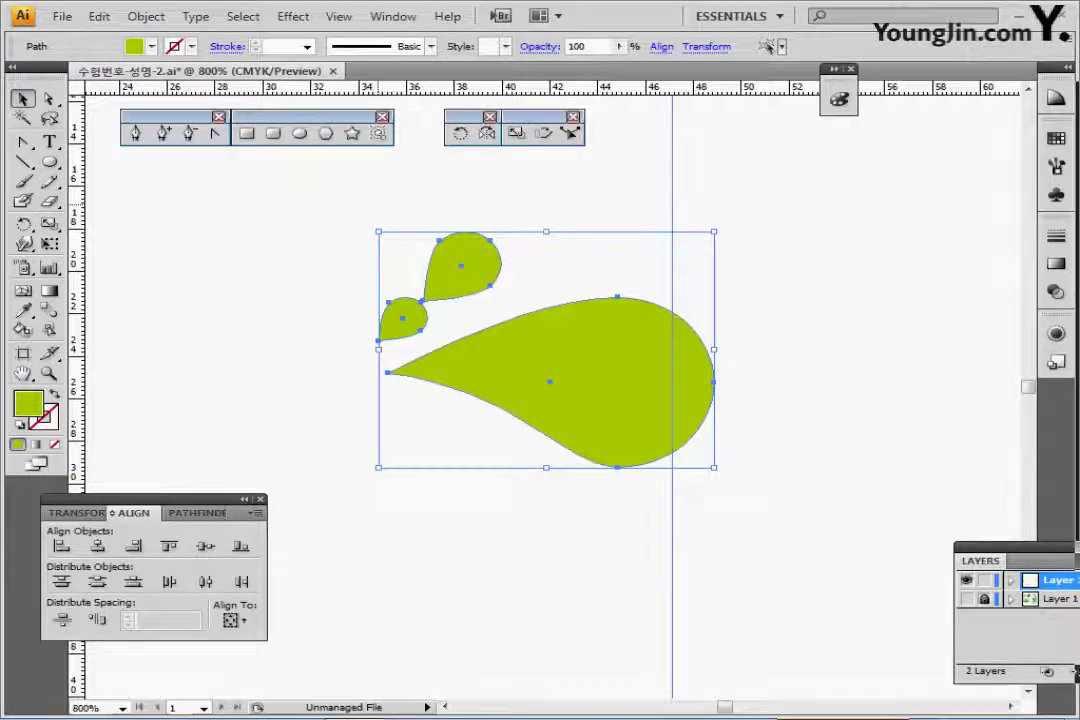
key("ctrl+shift+b")
key("ctrl+g")
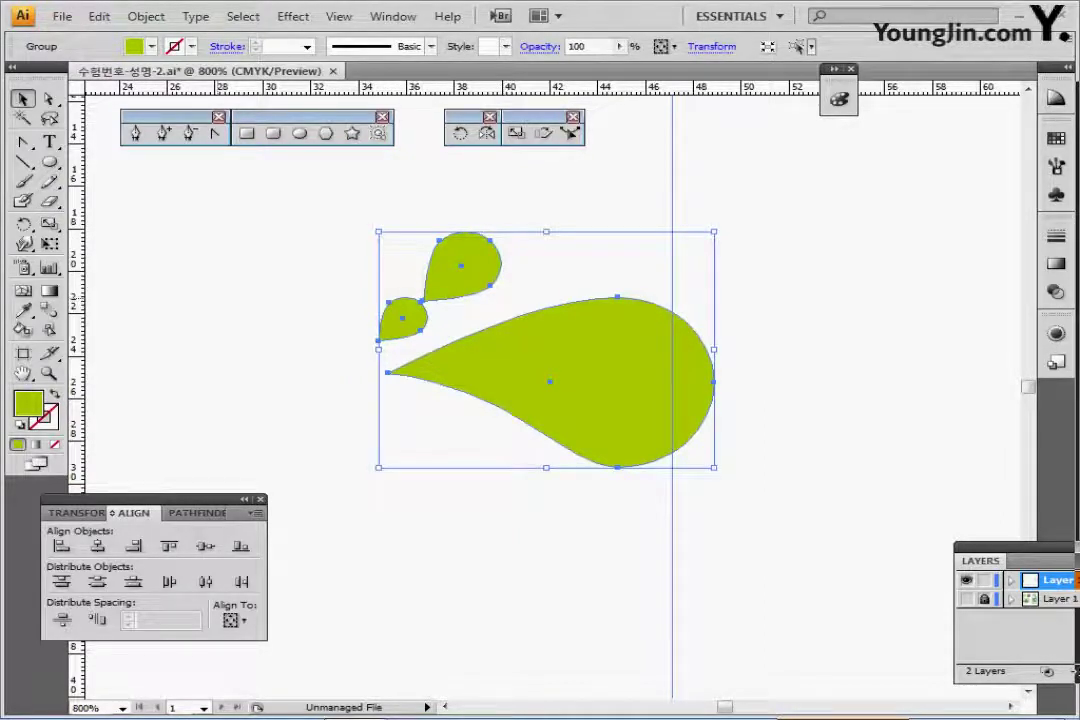
- Rotate a copy of the petal group by 72° about a center point just beyond the large petal's pointed tip
key("r")
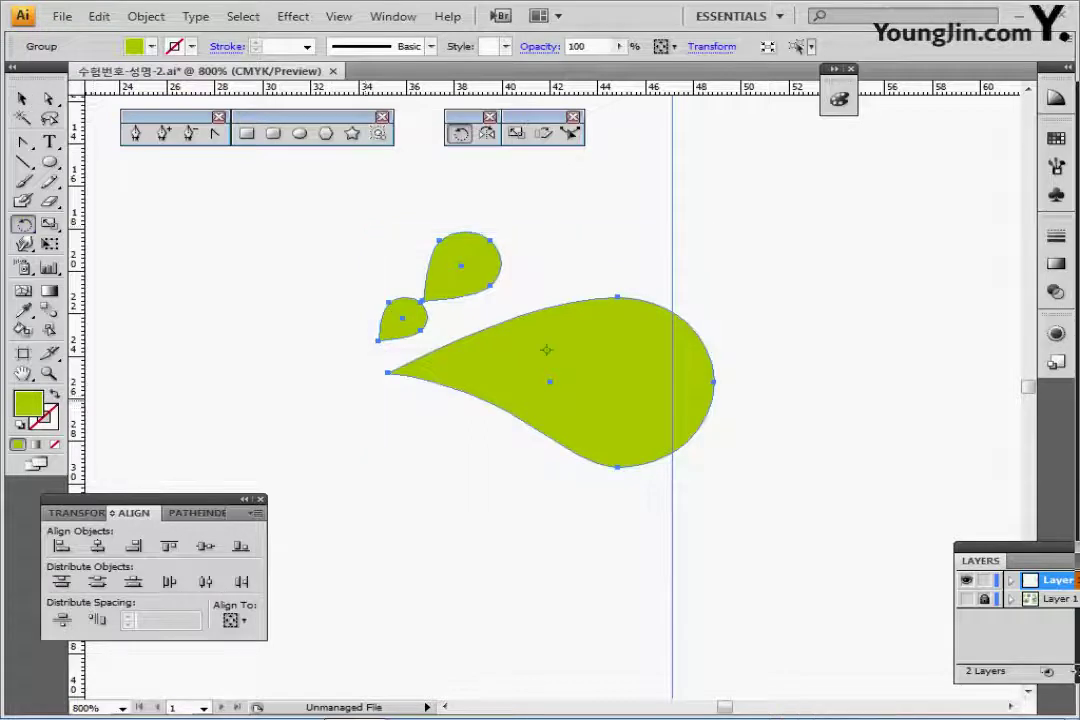
scroll(333, 402, "left", 1)
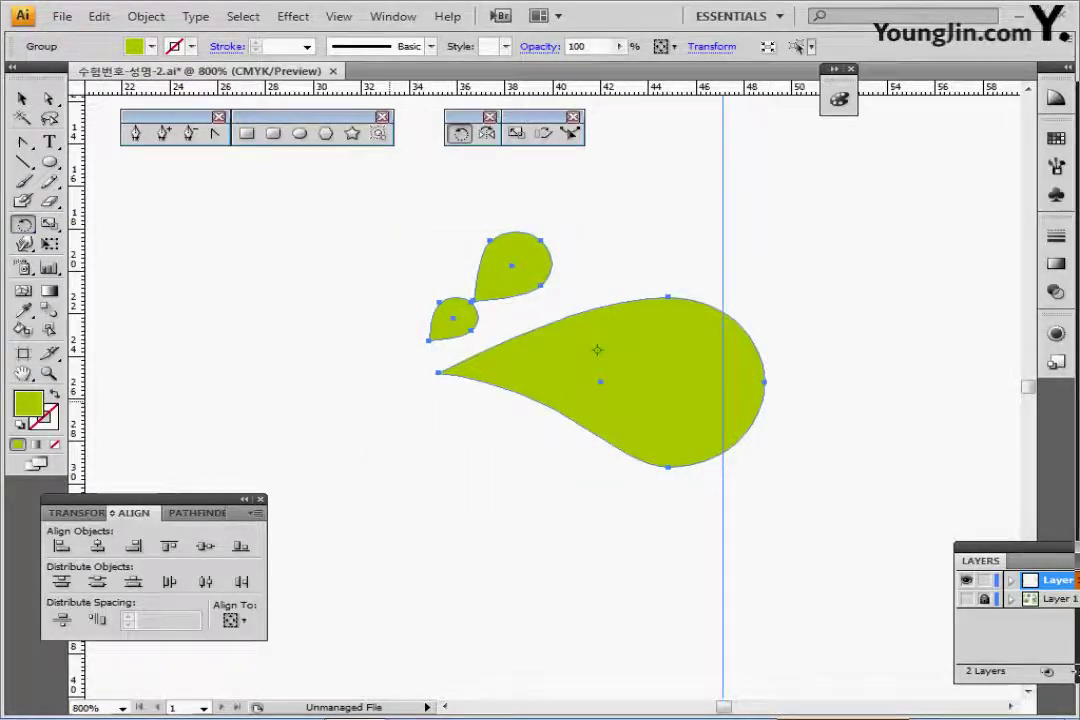
key("ctrl+minus")
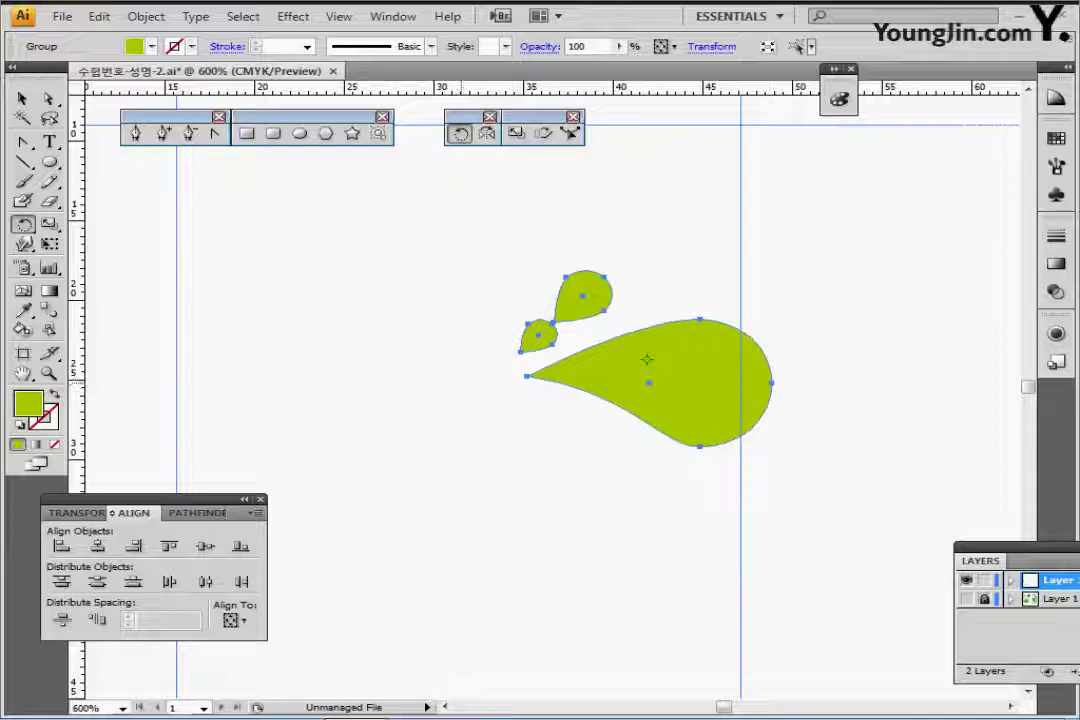
key("Return")
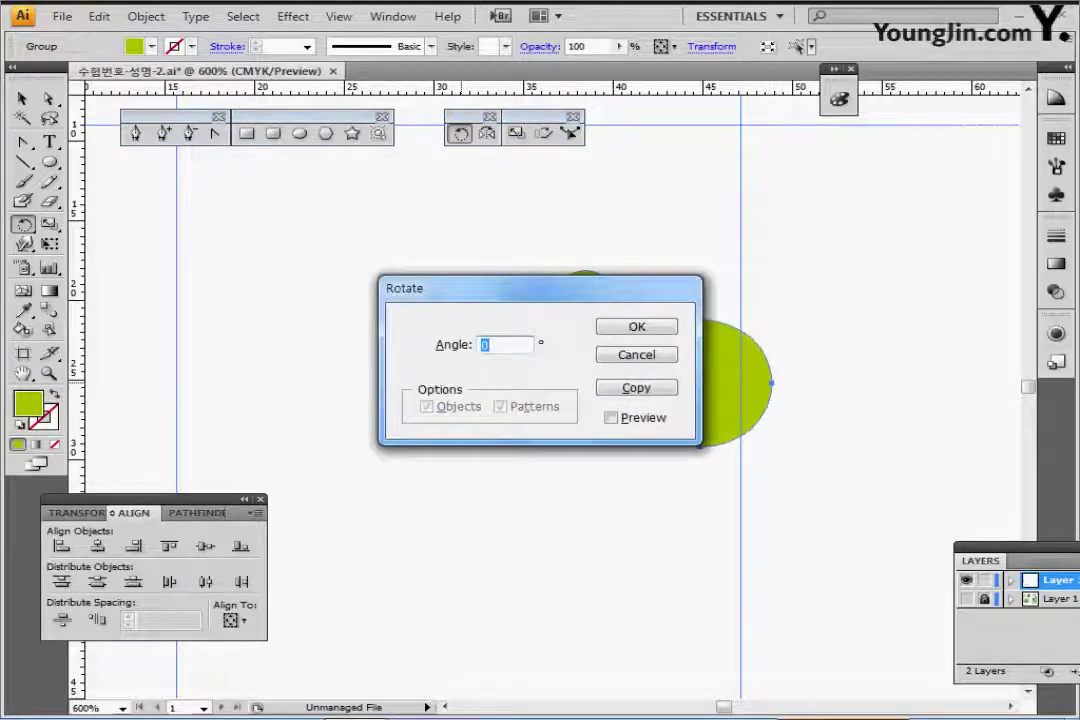
type("72")
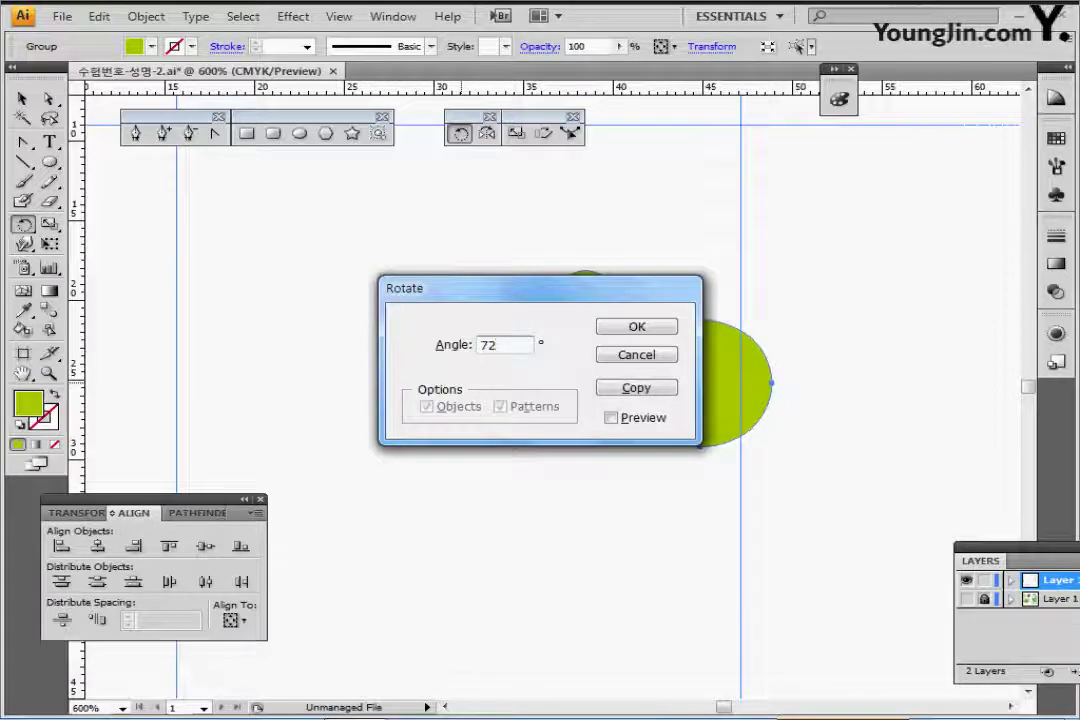
left_click(645, 388)
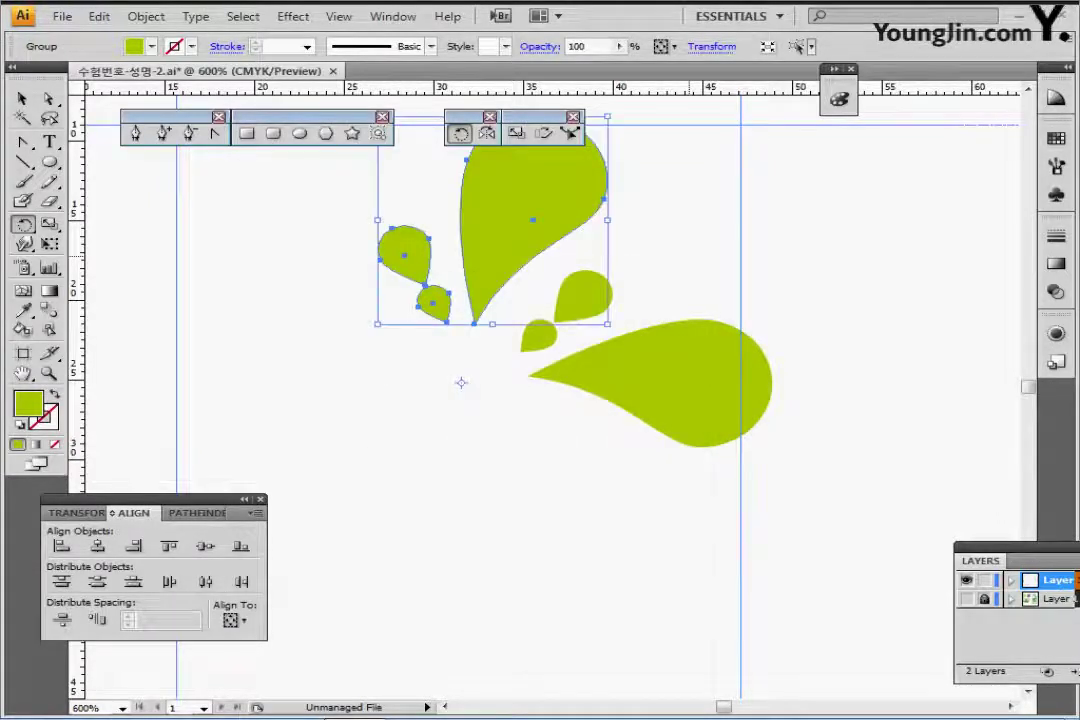
- Repeat the rotated copy three more times to complete the five-petal flower and deselect it
key("ctrl+d")
key("ctrl+d")
key("ctrl+d")
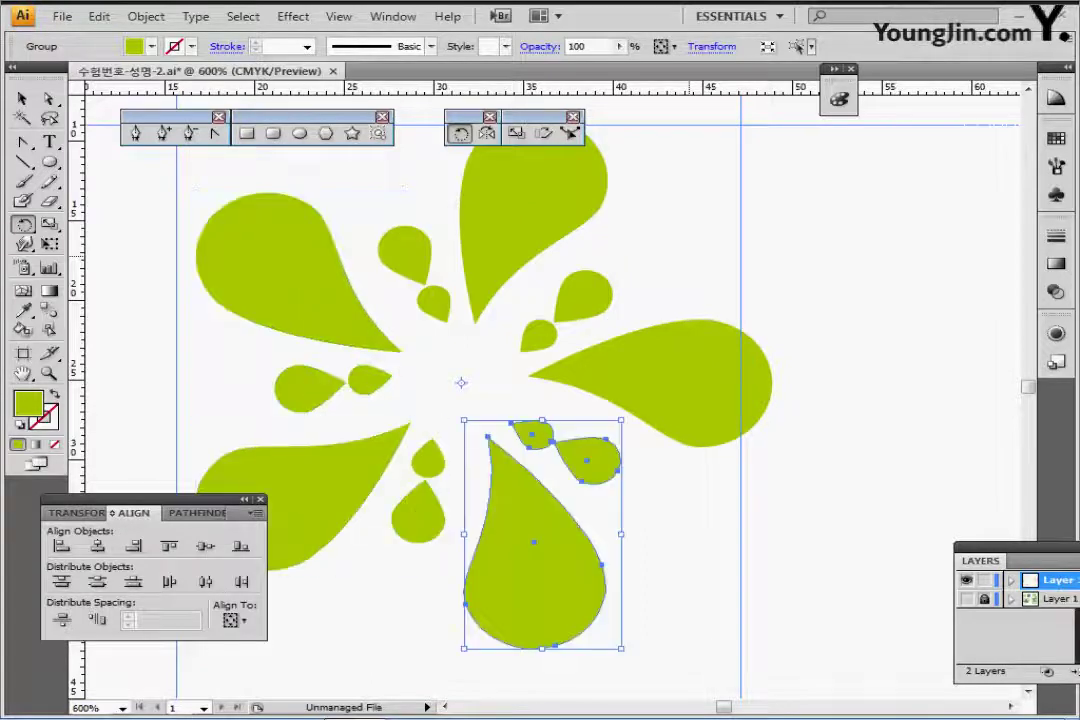
key("ctrl+shift+b")
key("ctrl+minus")
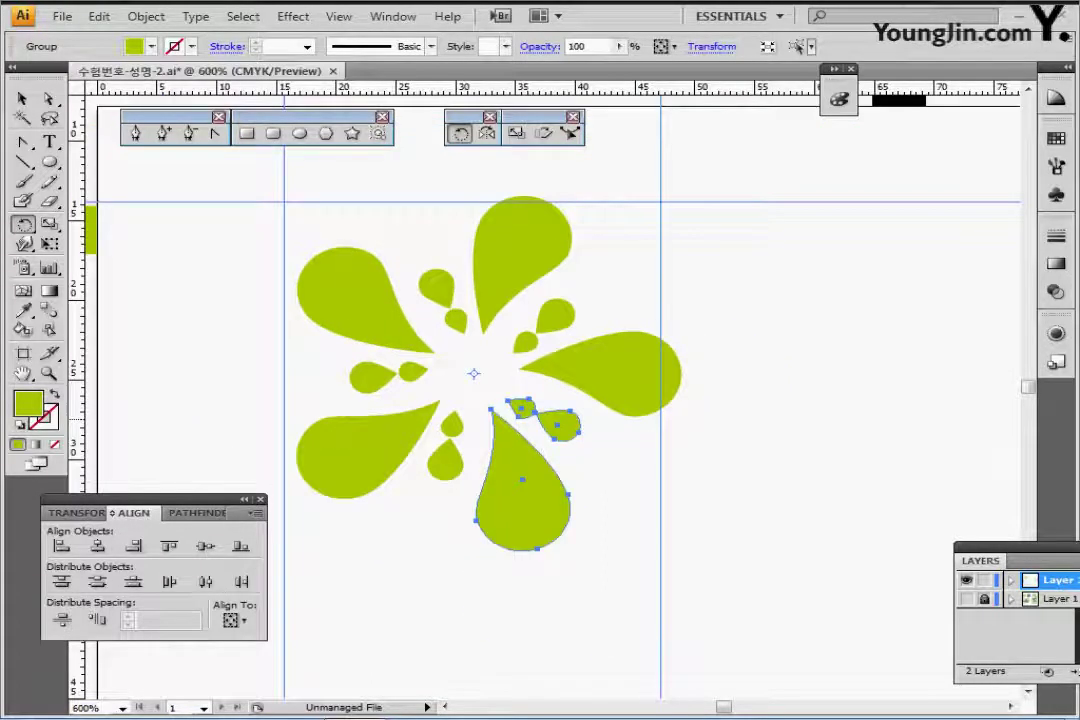
left_click_drag(554, 300, 510, 311)
key("ctrl+shift+a")
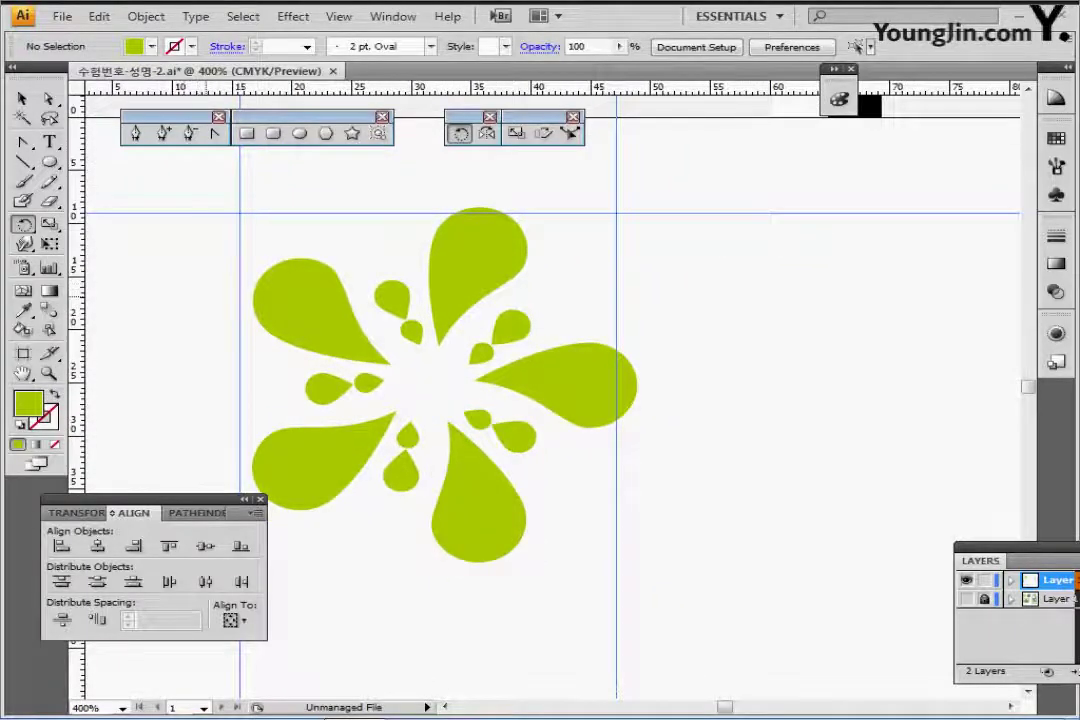
- Draw a rectangle about 37.2 × 35.8 mm outward from the flower's center around all petals and remove its fill and stroke
left_click_drag(205, 298, 224, 298)
left_click(247, 133)
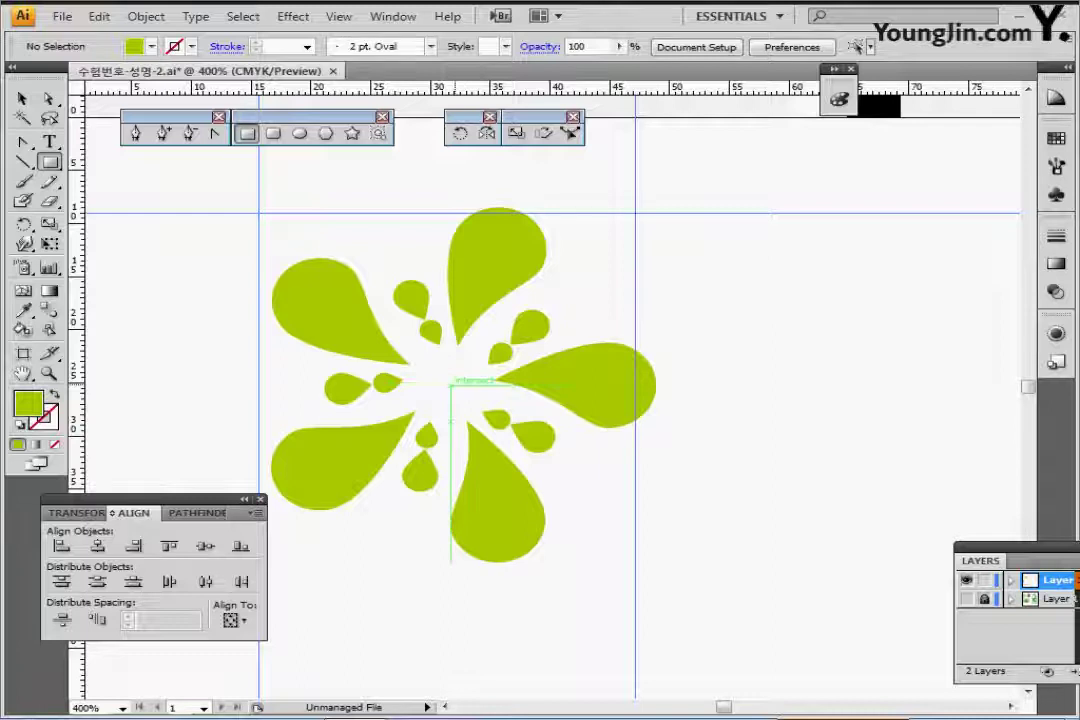
mouse_move(450, 385)
left_mouse_down()
mouse_move(656, 535)
mouse_move(668, 550)
mouse_move(663, 581)
left_mouse_up()
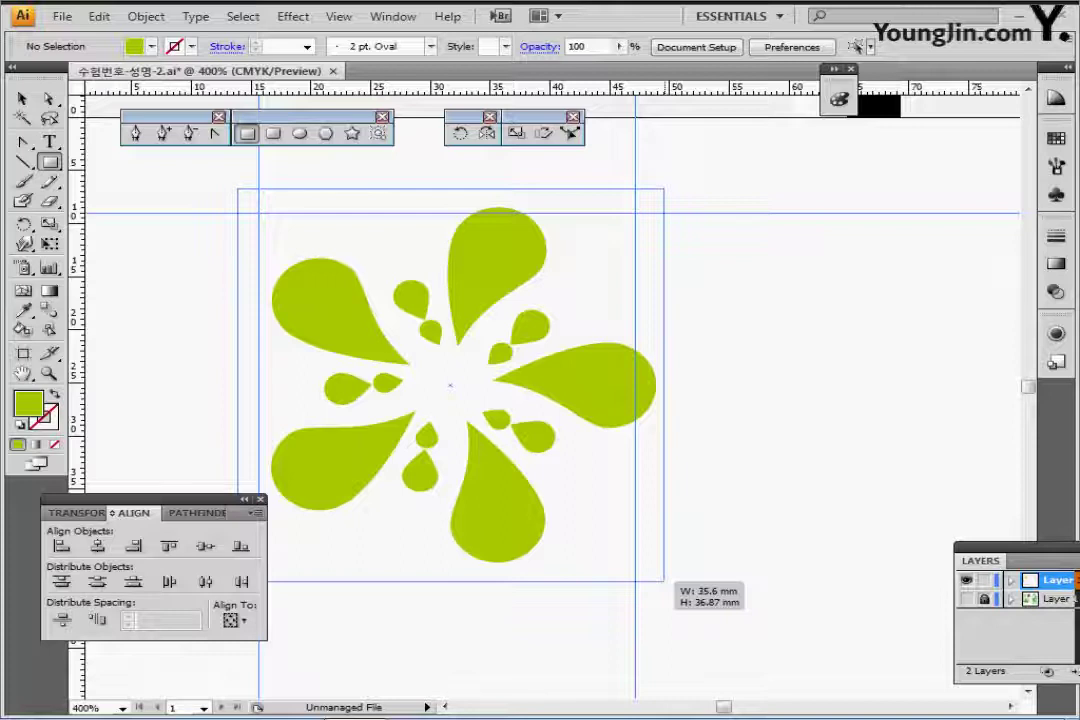
left_click_drag(663, 581, 673, 577)
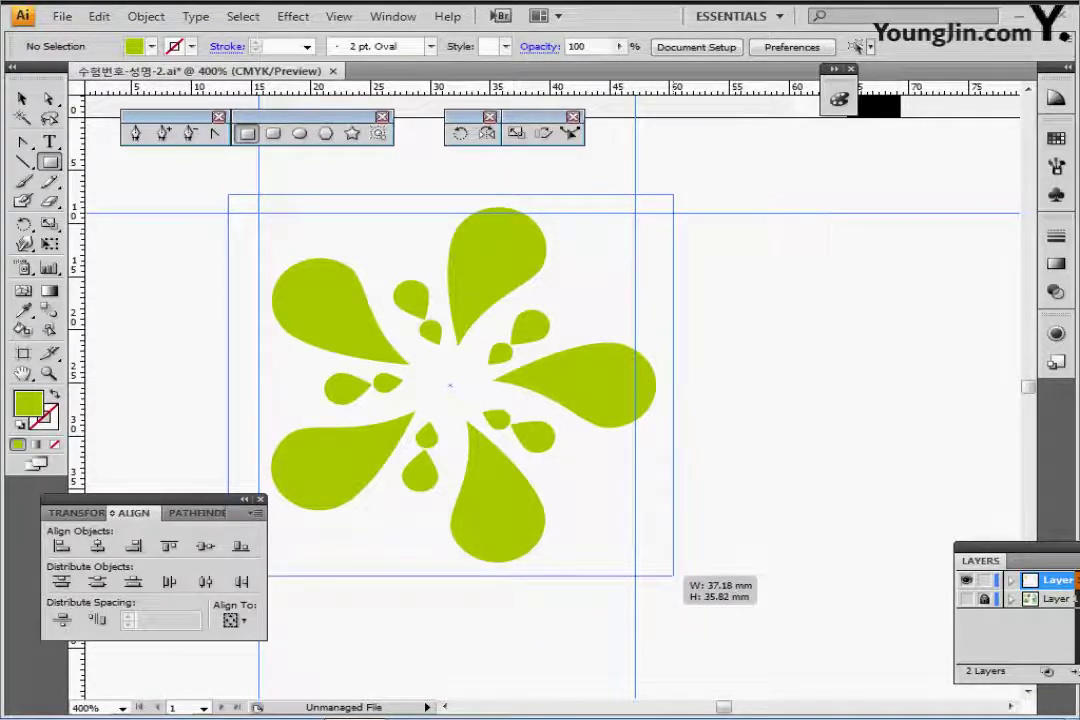
left_click_drag(673, 577, 673, 577)
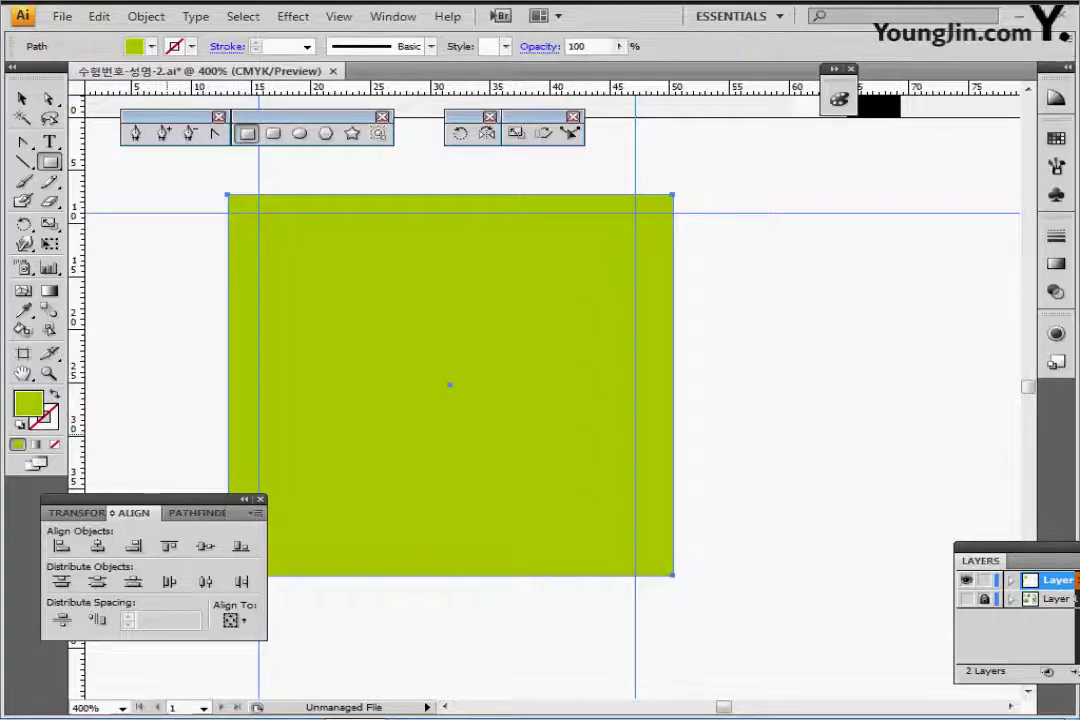
key("d")
key("slash")
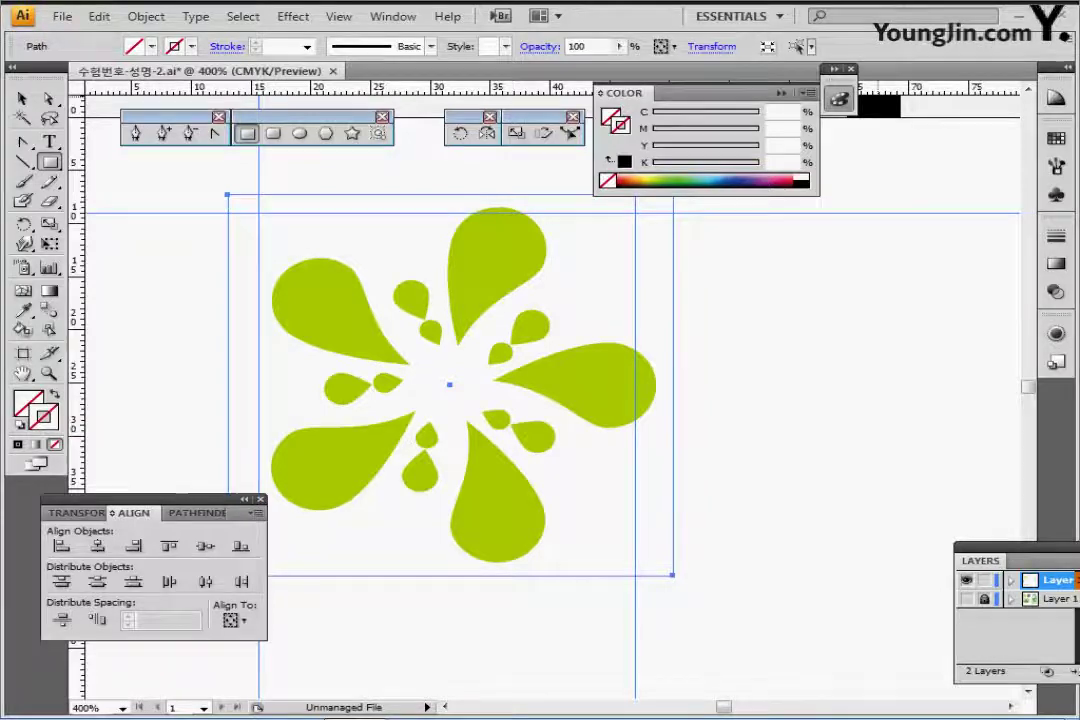
- Send the unfilled rectangle to the back and select it together with all the flower's petals and drops
key("f")
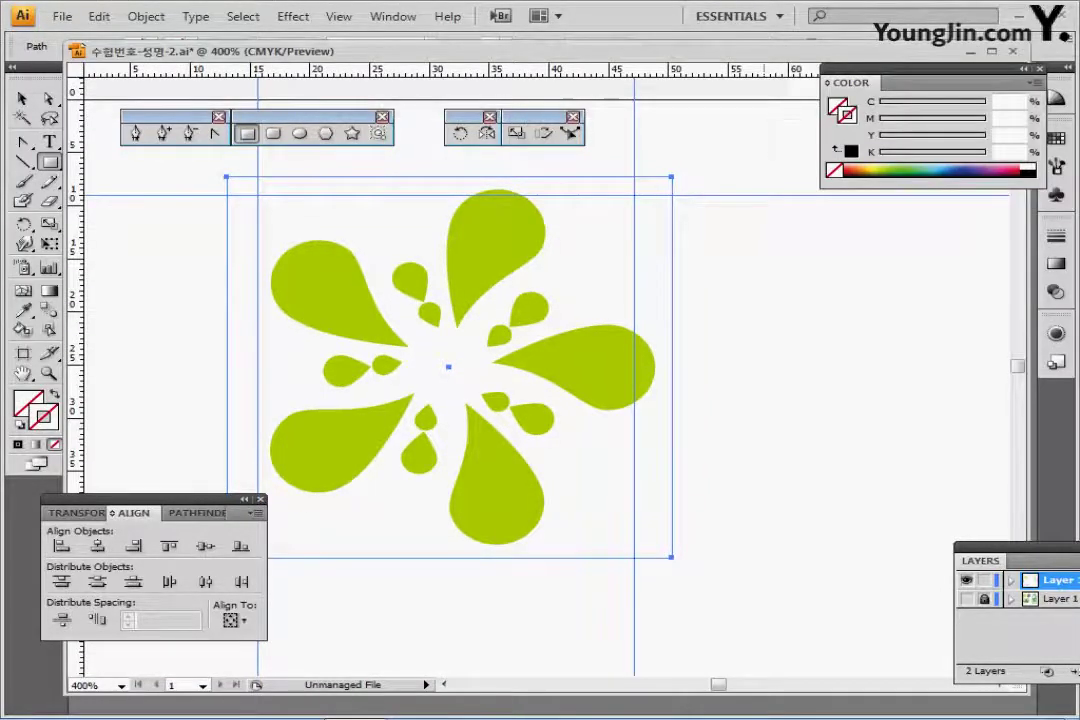
key("f")
key("f")
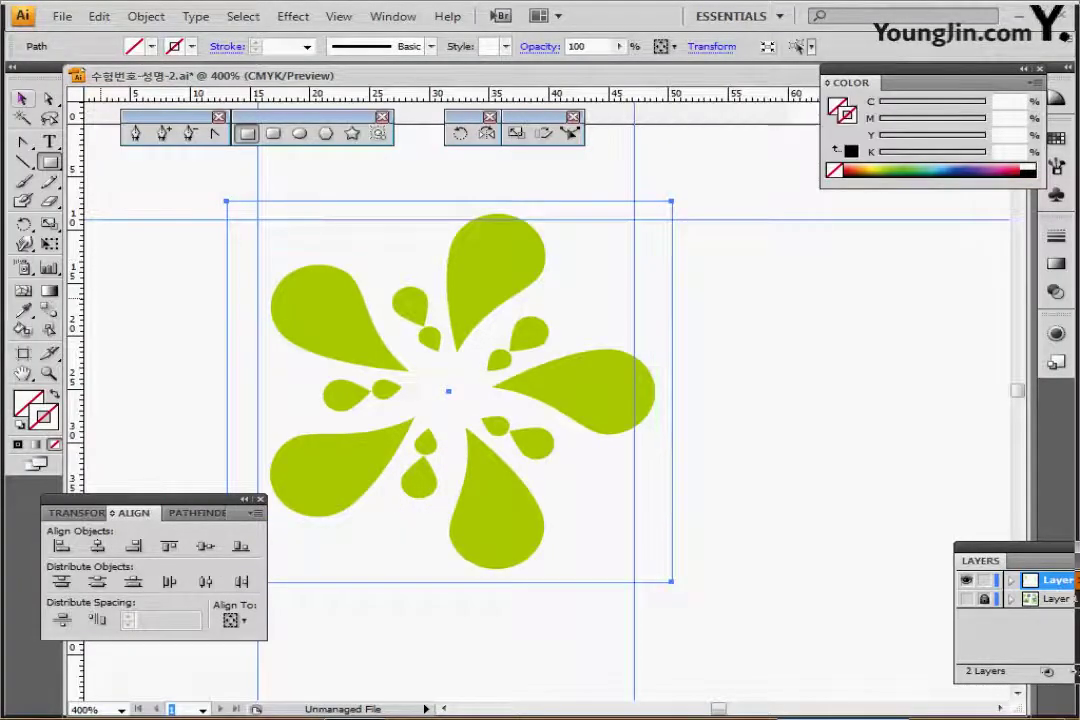
key("v")
left_click_drag(178, 231, 622, 568)
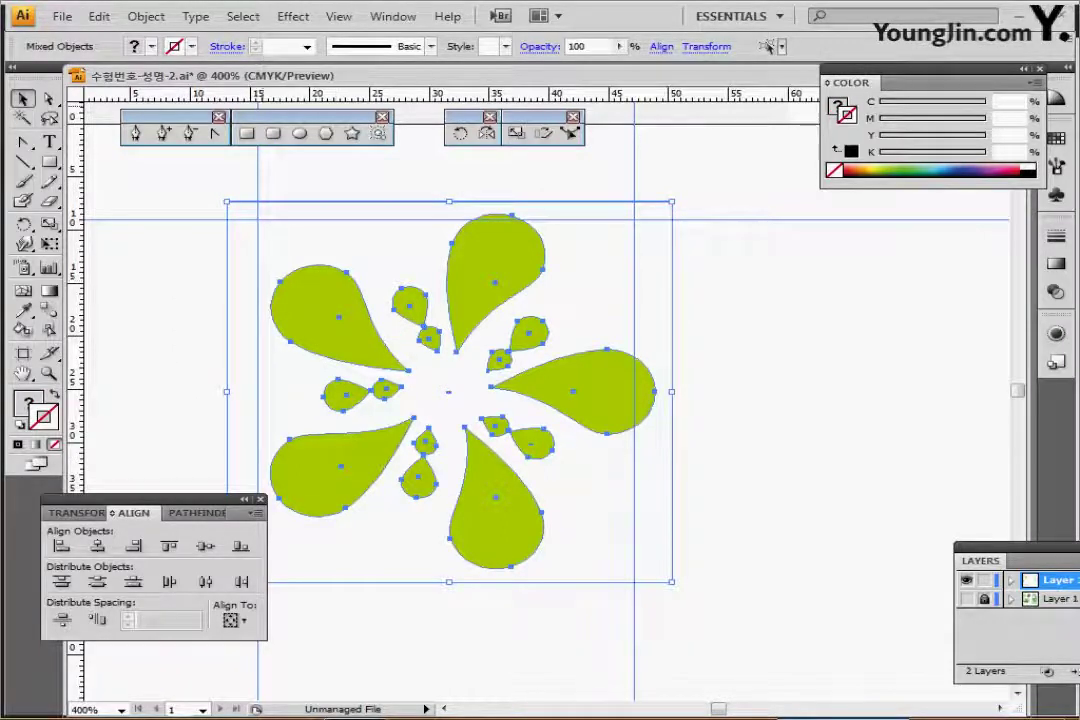
- Define the selected flower and bounding rectangle as a pattern swatch named "우유 방울"
left_click(99, 16)
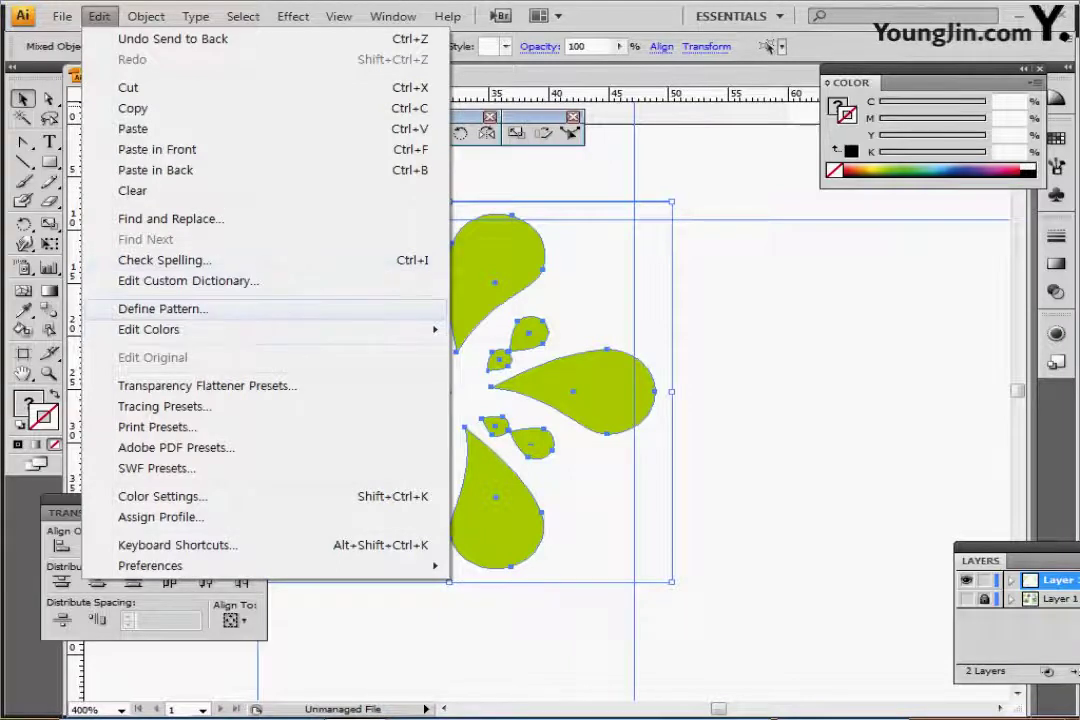
left_click(160, 308)
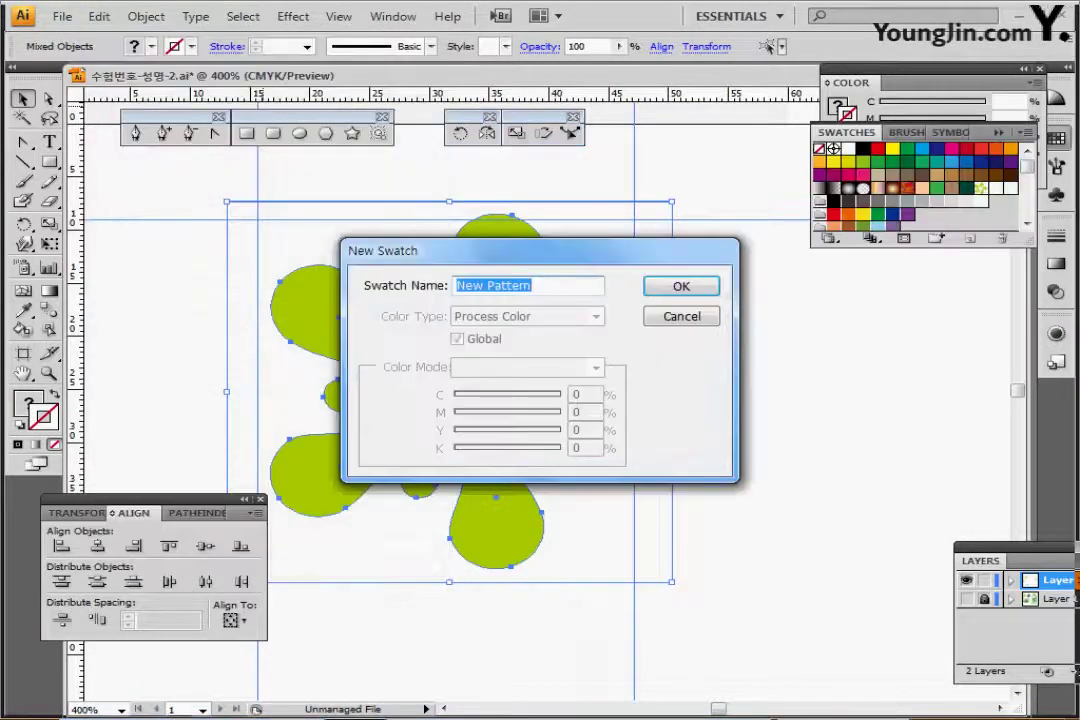
type("우유")
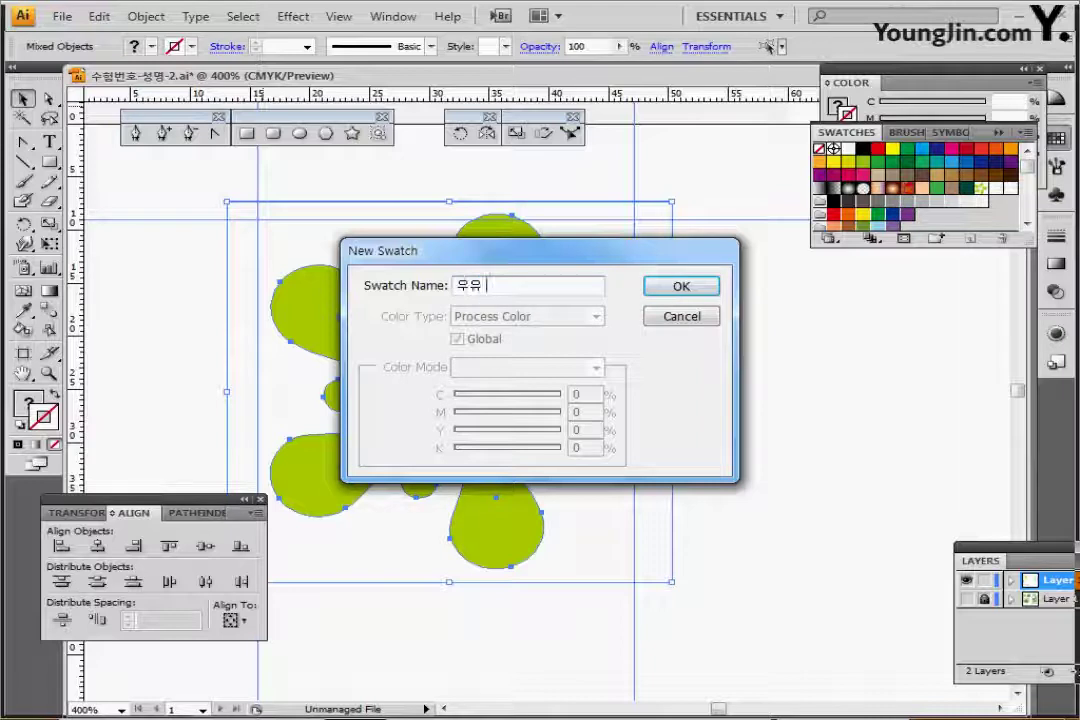
type(" 방울")
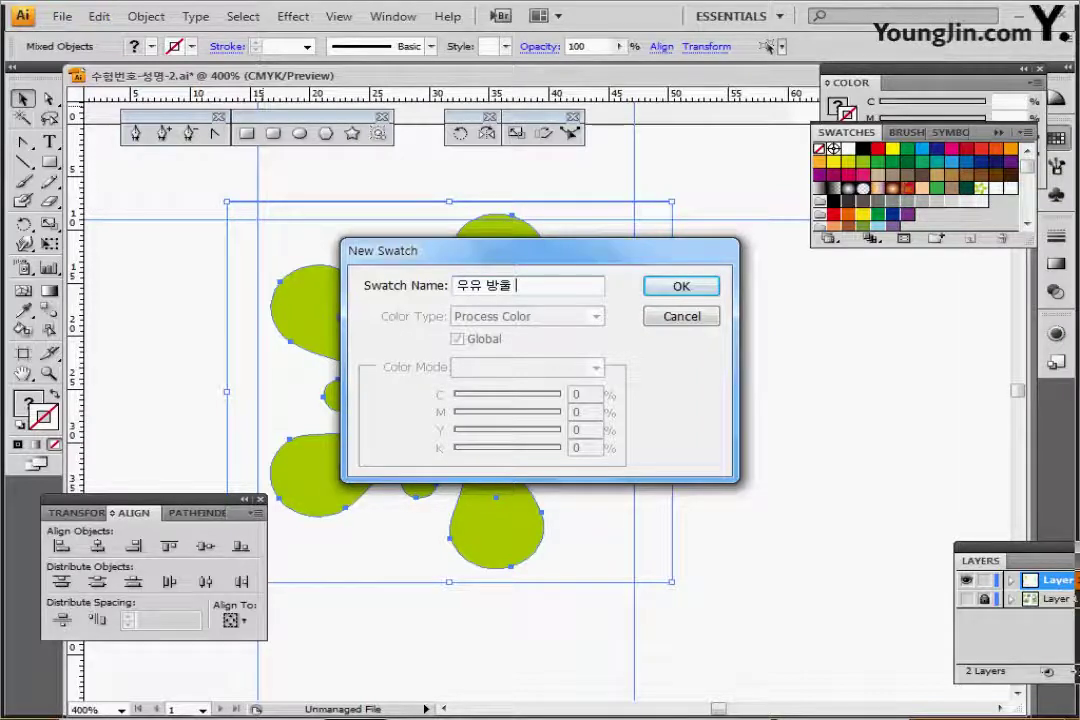
key("Return")
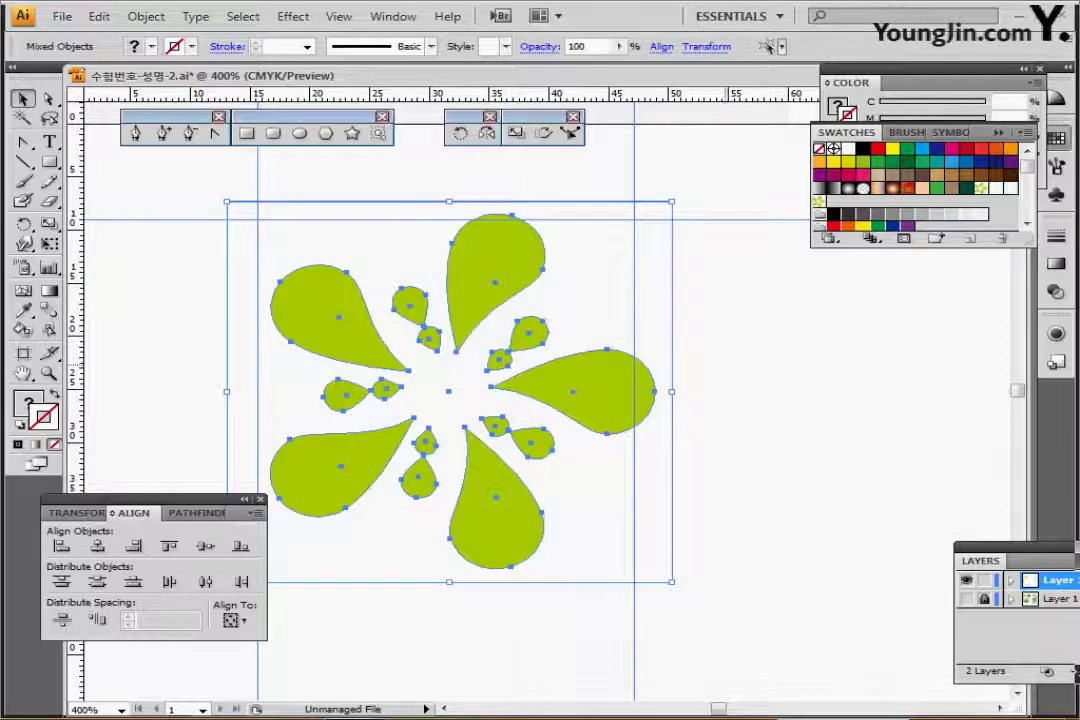
- Delete the invisible bounding rectangle around the flower
left_click(730, 345)
left_click_drag(717, 254, 645, 297)
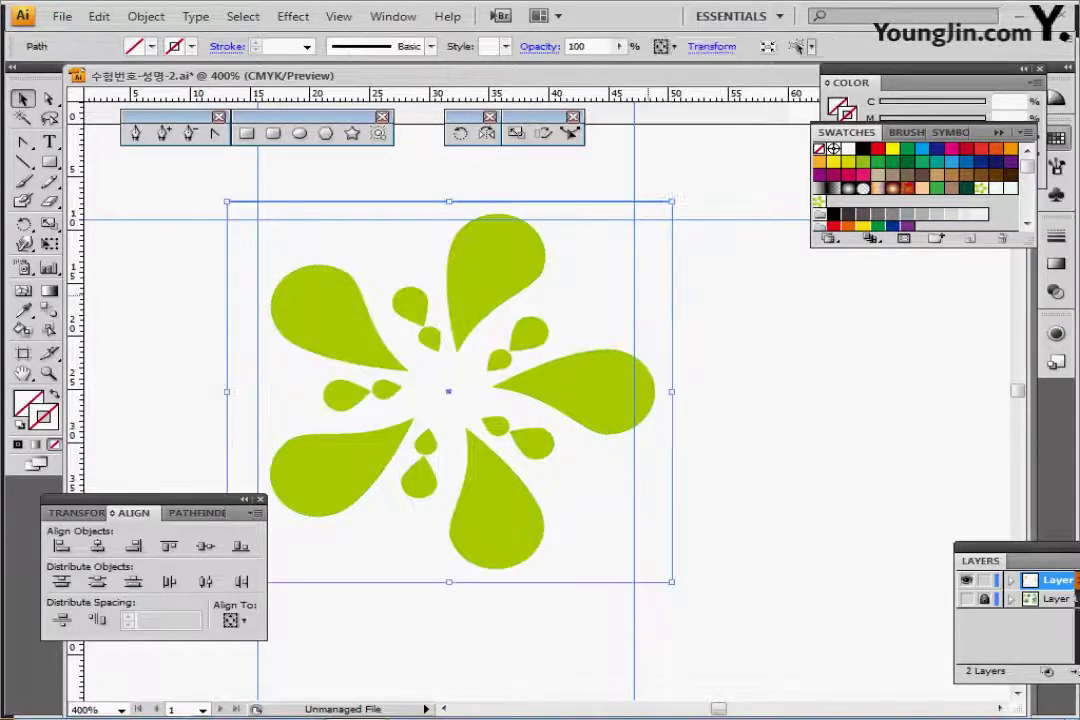
key("Delete")
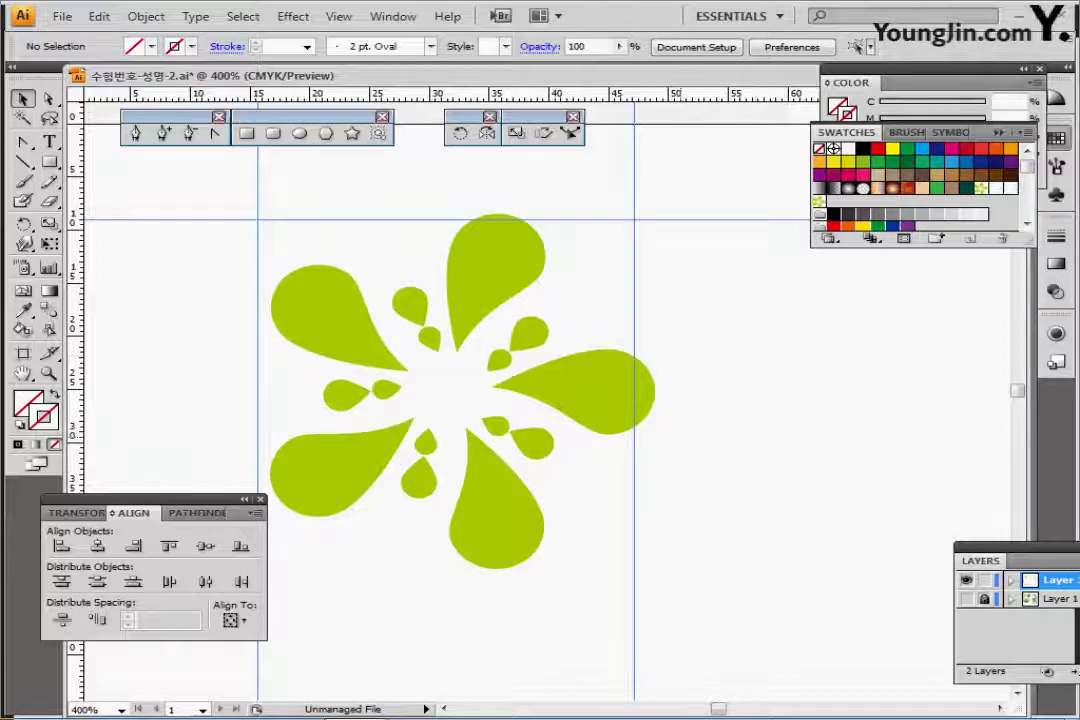
- Show the reference layer for tracing the outlined cow head with the Pen tool
left_click_drag(681, 487, 479, 481)
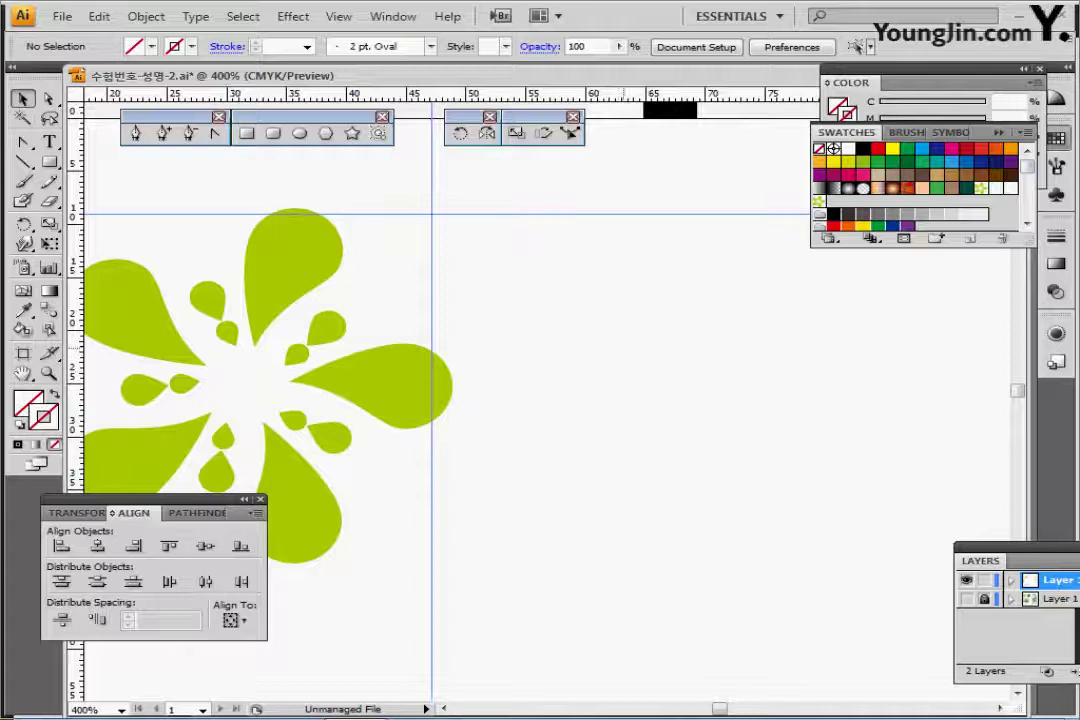
scroll(540, 400, "right", 1)
left_click(136, 133)
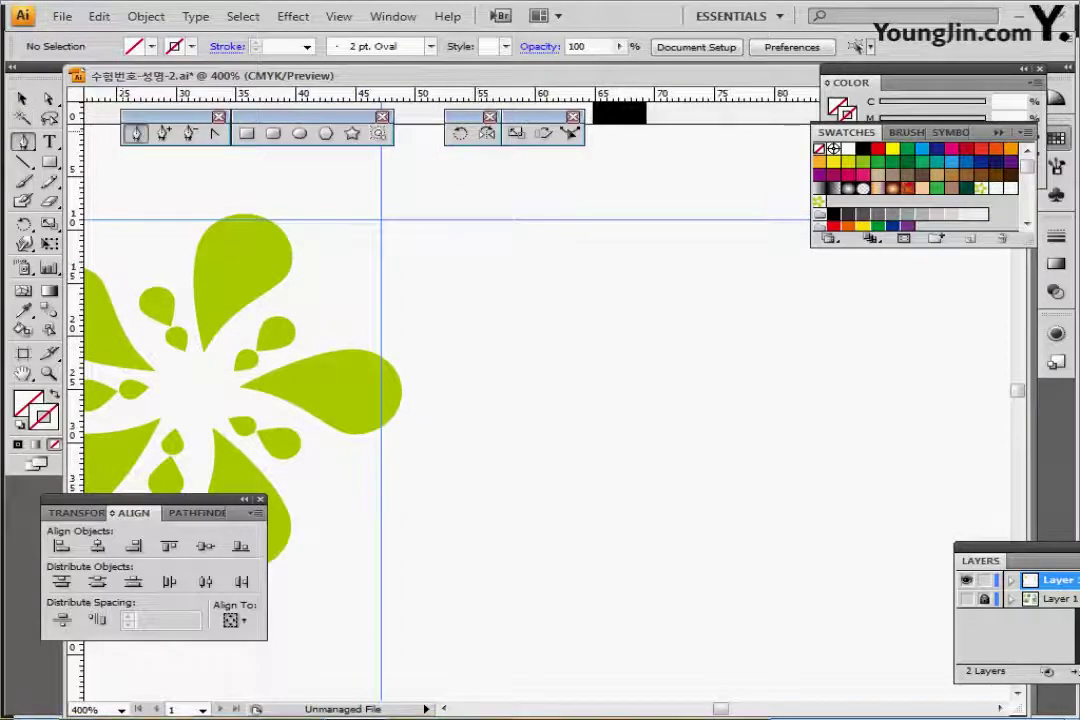
scroll(567, 371, "right", 2)
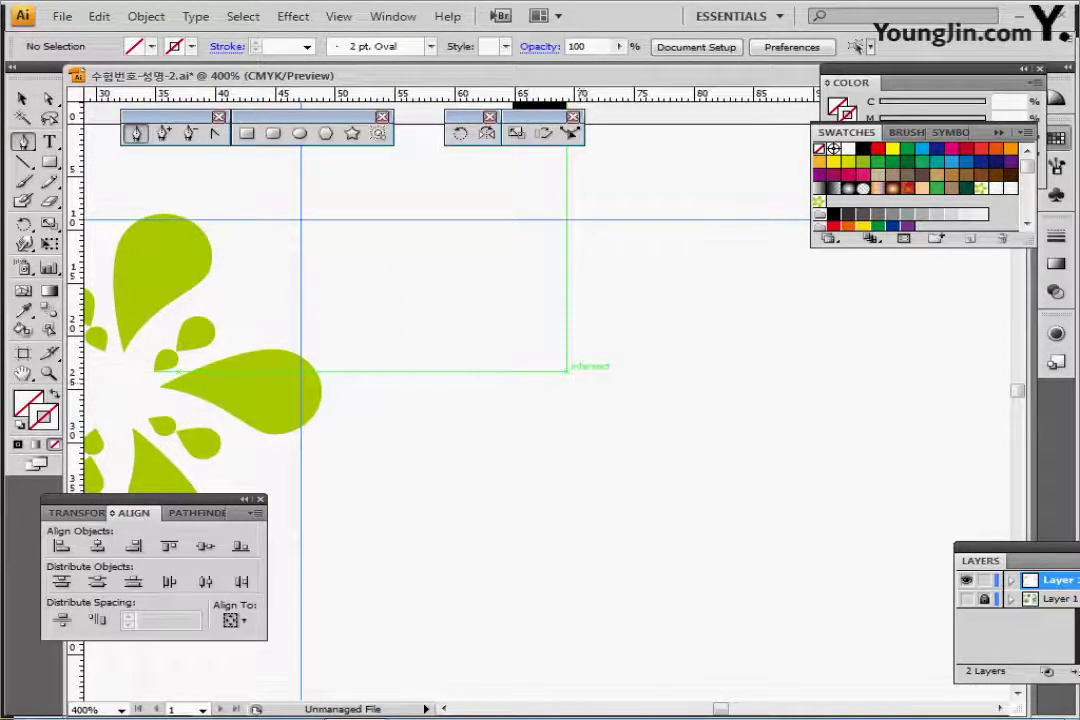
scroll(567, 370, "right", 1)
left_click_drag(567, 360, 535, 382)
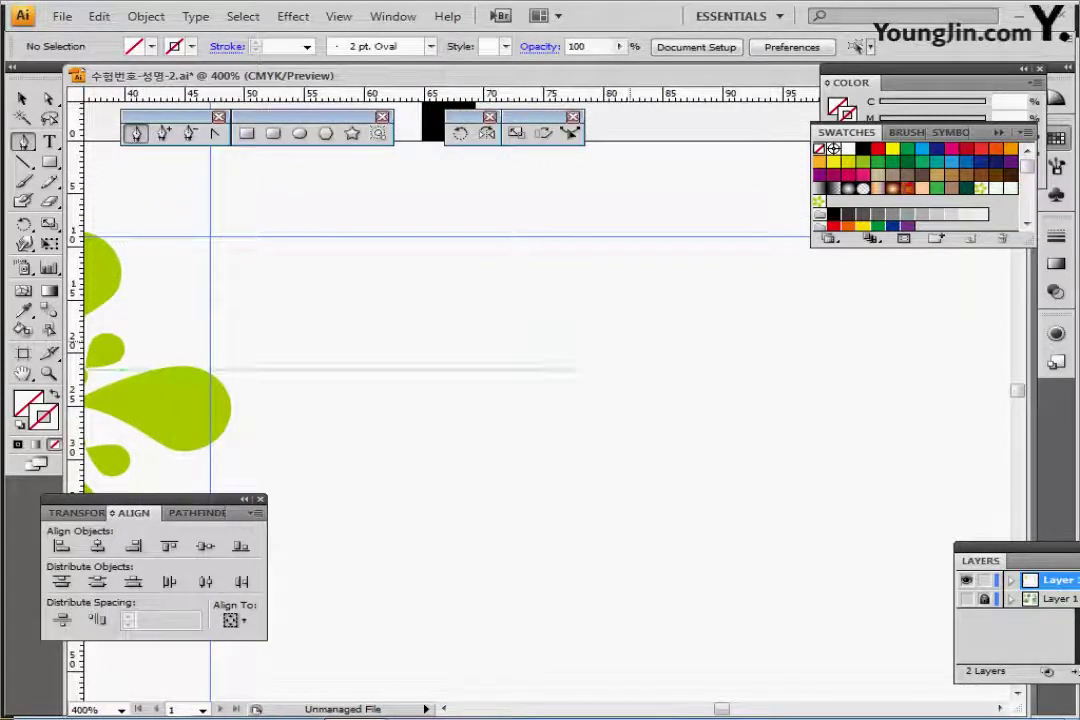
left_click_drag(567, 369, 567, 375)
scroll(567, 375, "up", 1)
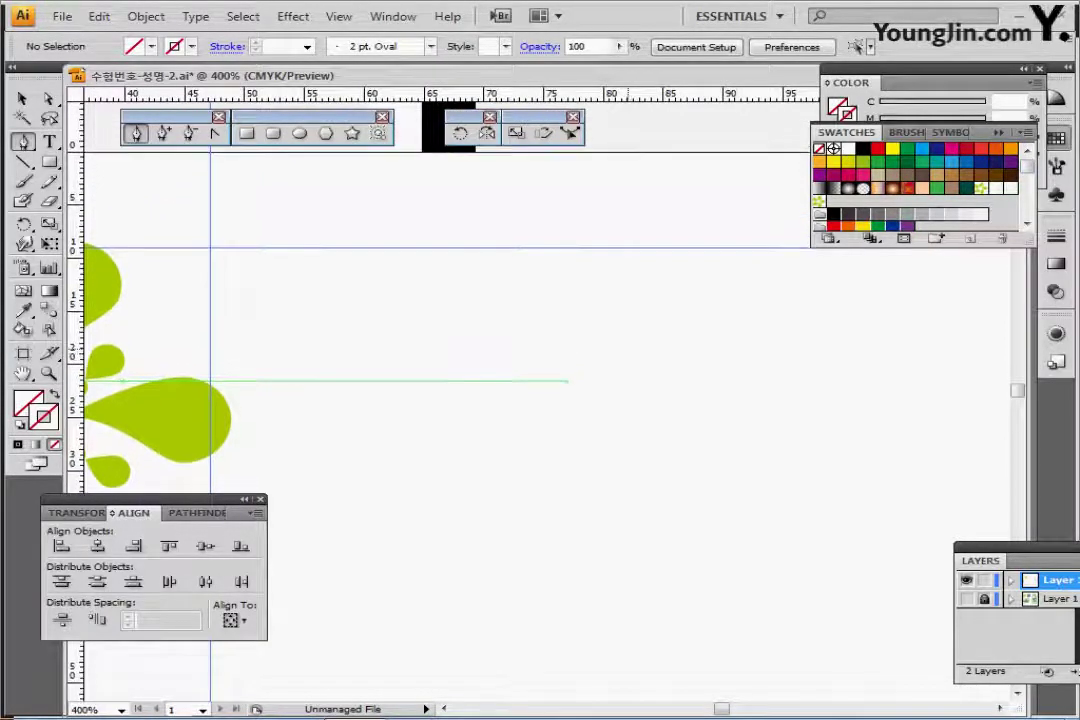
scroll(567, 375, "down", 2)
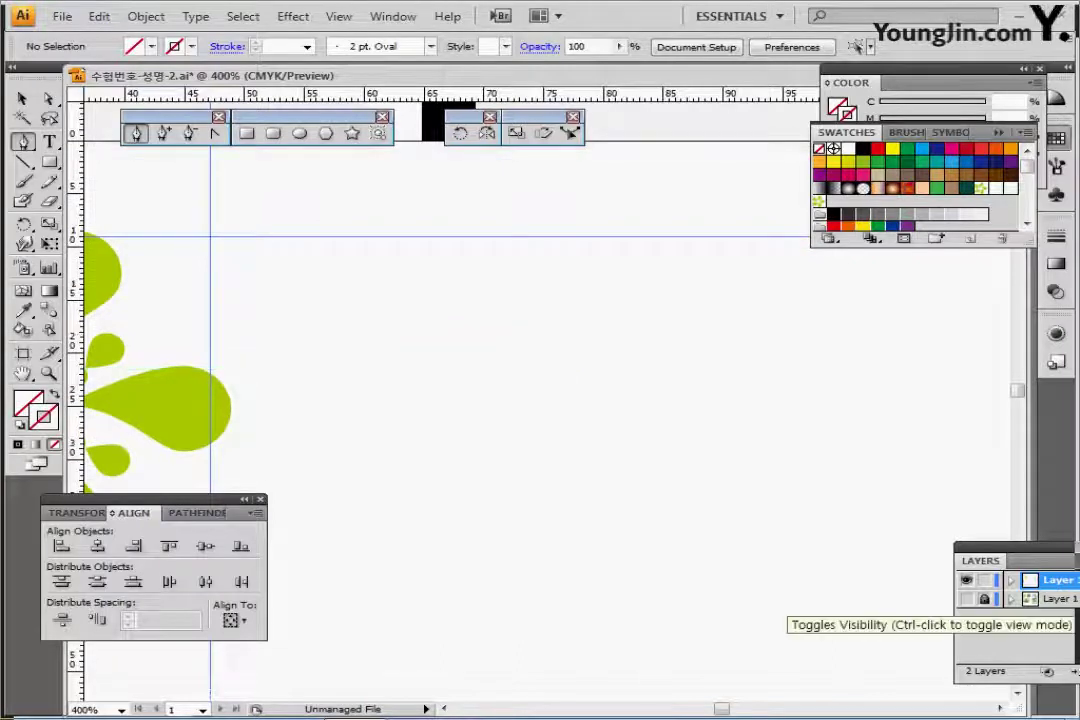
left_click(966, 598)
key("ctrl+y")
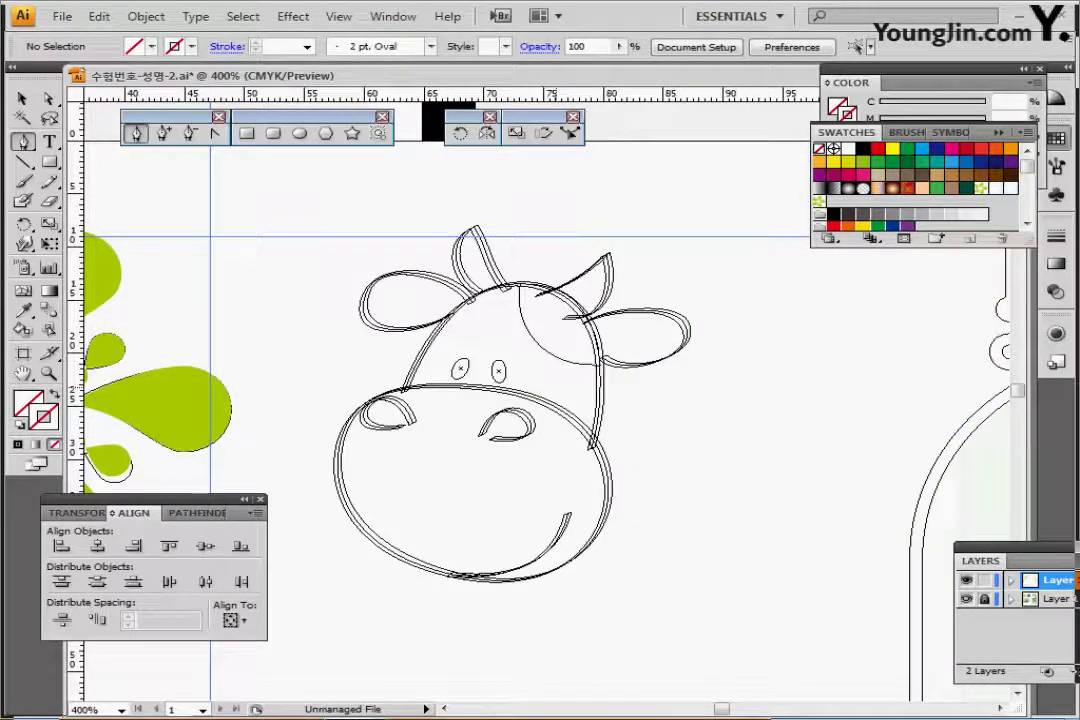
left_click_drag(550, 388, 527, 367)
- Trace the cow's forehead with a curved pen path from above the left nostril over the crown to the muzzle's right side
left_click(384, 368)
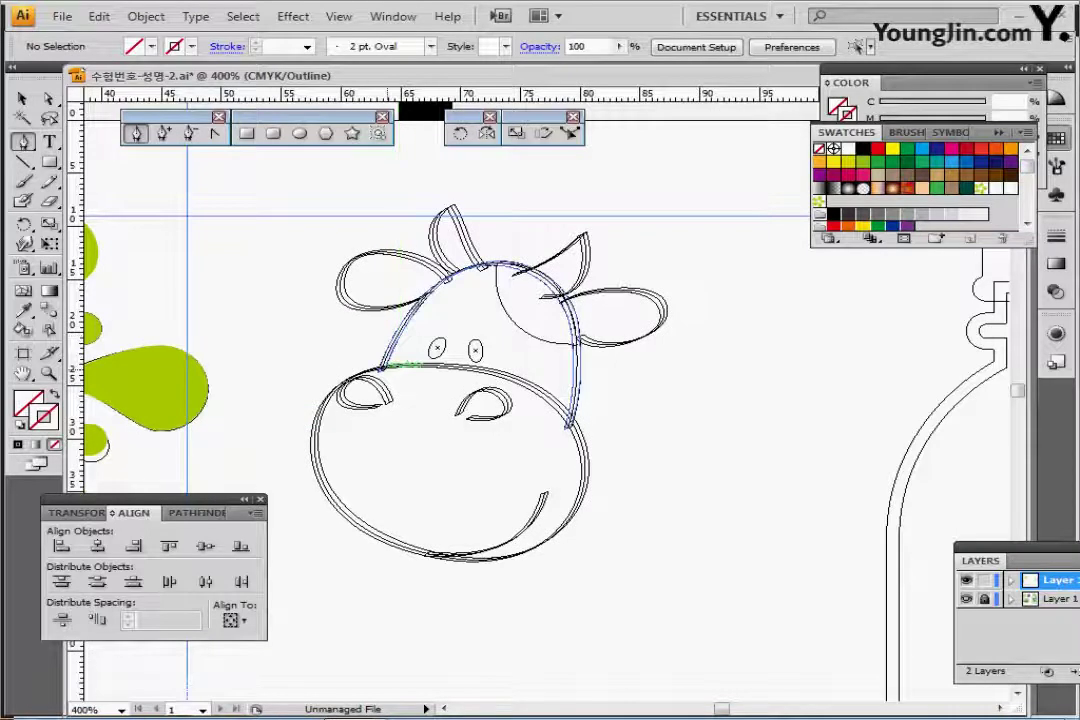
left_click(384, 368)
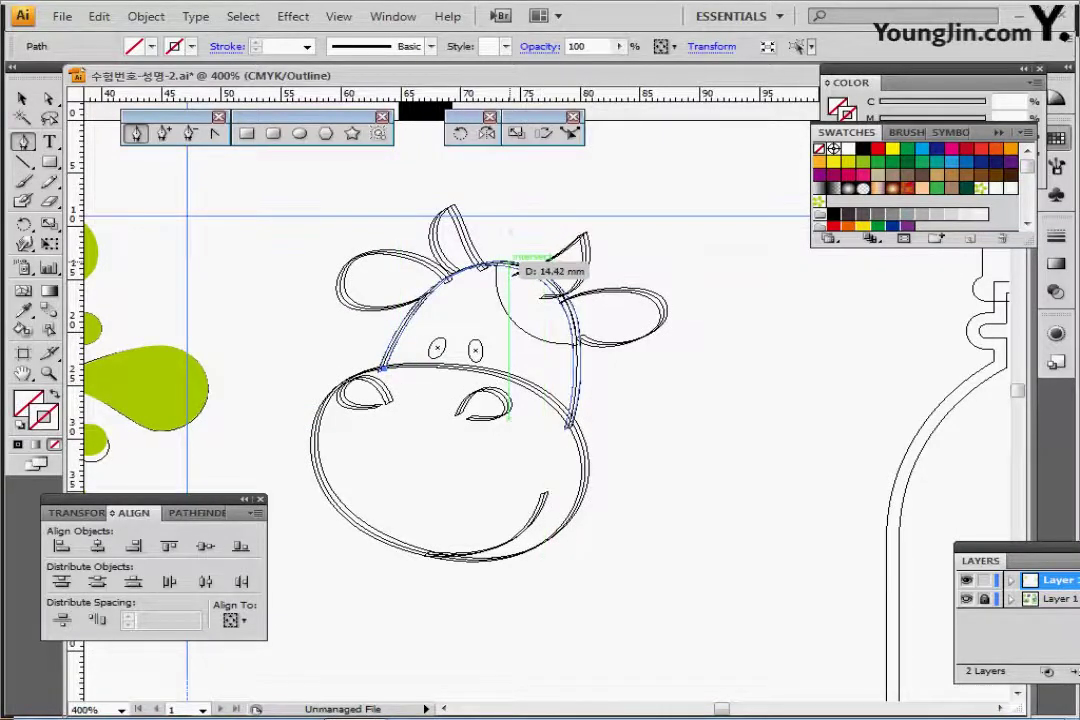
left_click_drag(507, 262, 585, 270)
left_click(568, 423)
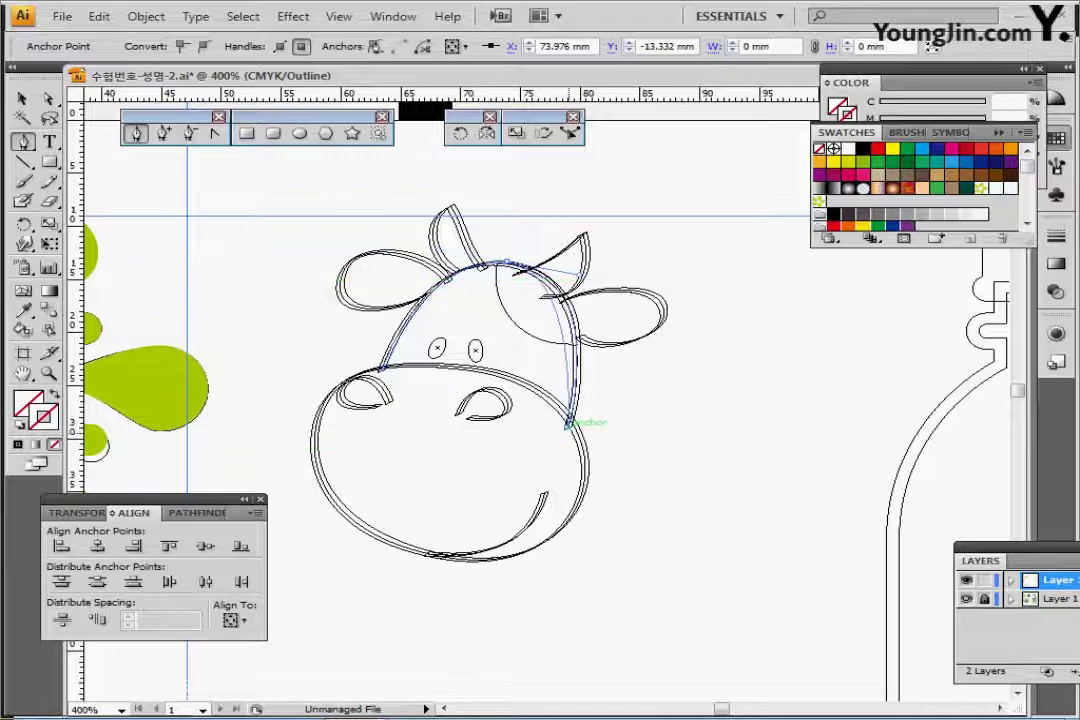
left_click_drag(568, 427, 551, 502)
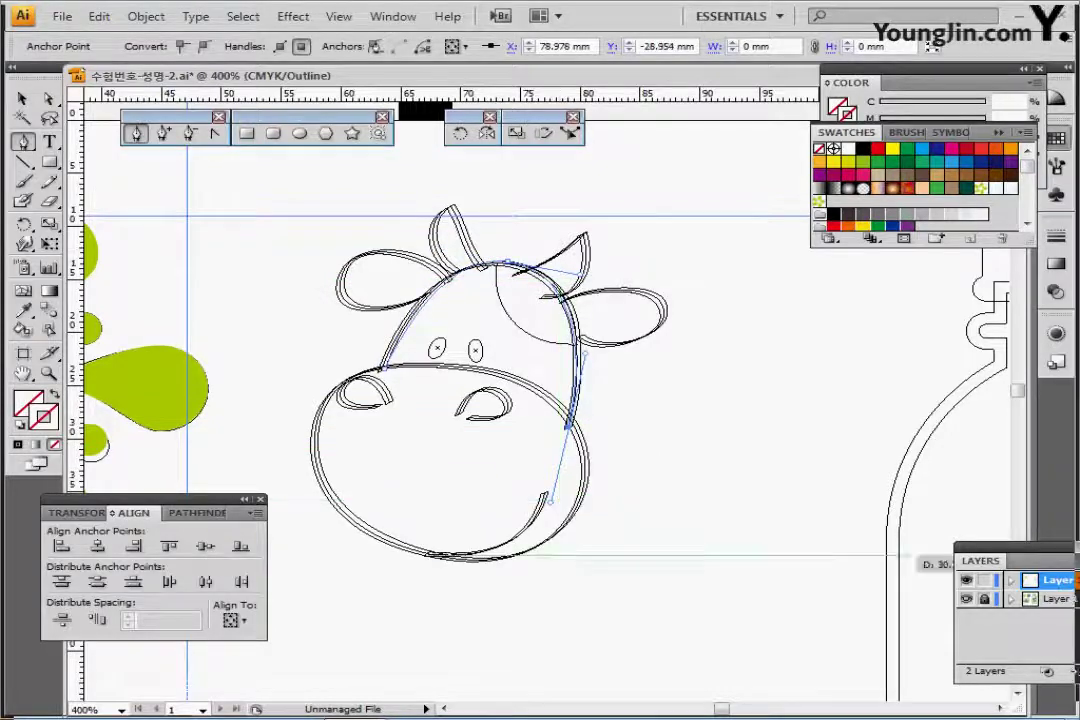
- Hide the reference layer, return to preview display, and give the traced forehead path a white fill and black stroke
left_click(966, 598)
key("ctrl+y")
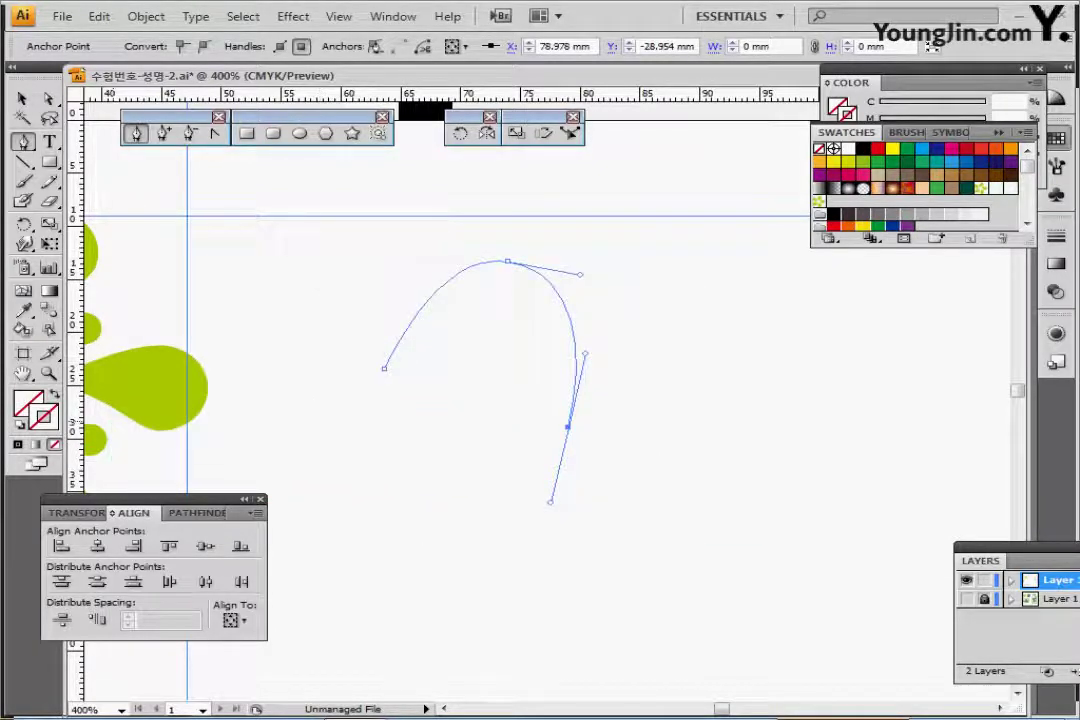
key("d")
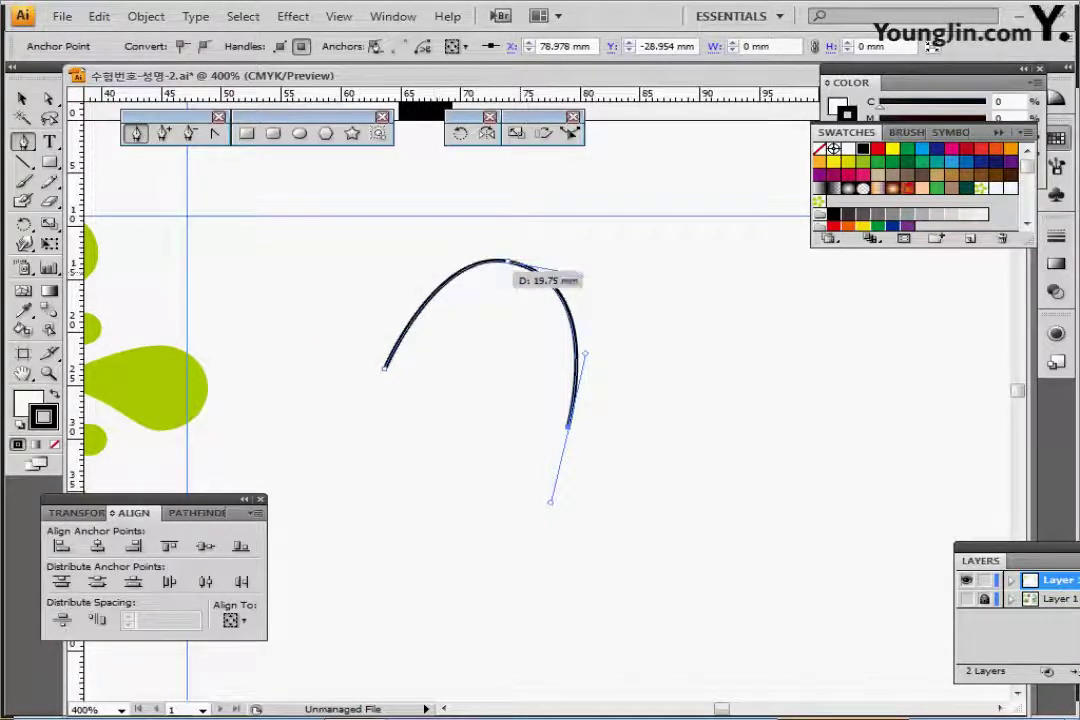
key("ctrl")
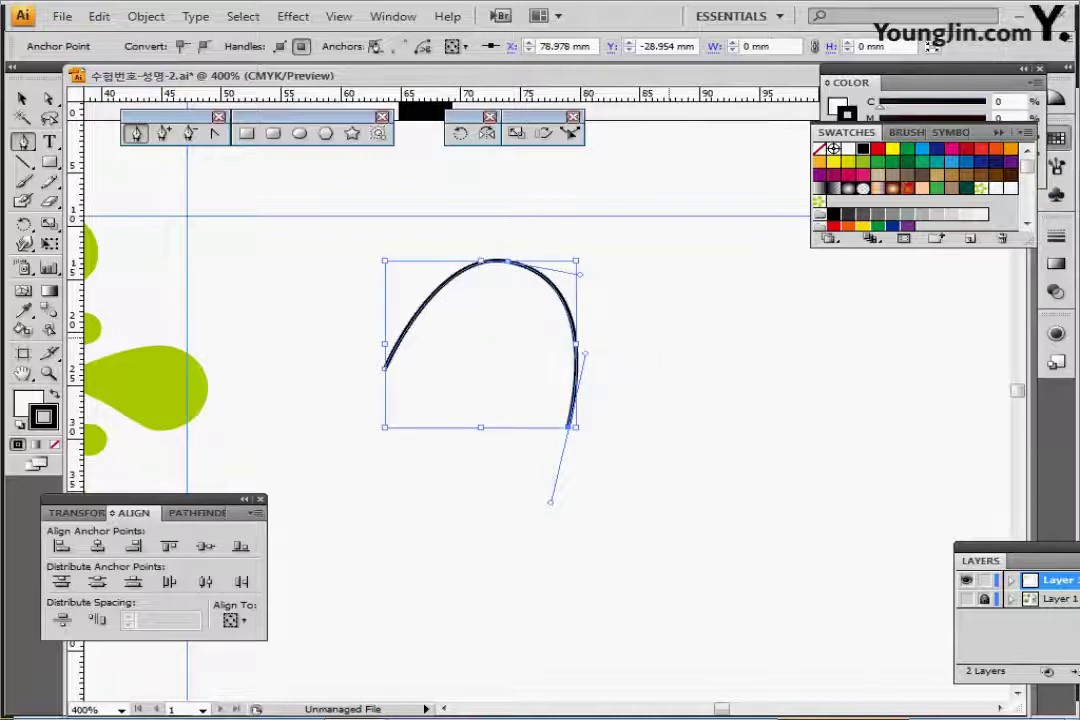
left_click(670, 344, "ctrl")
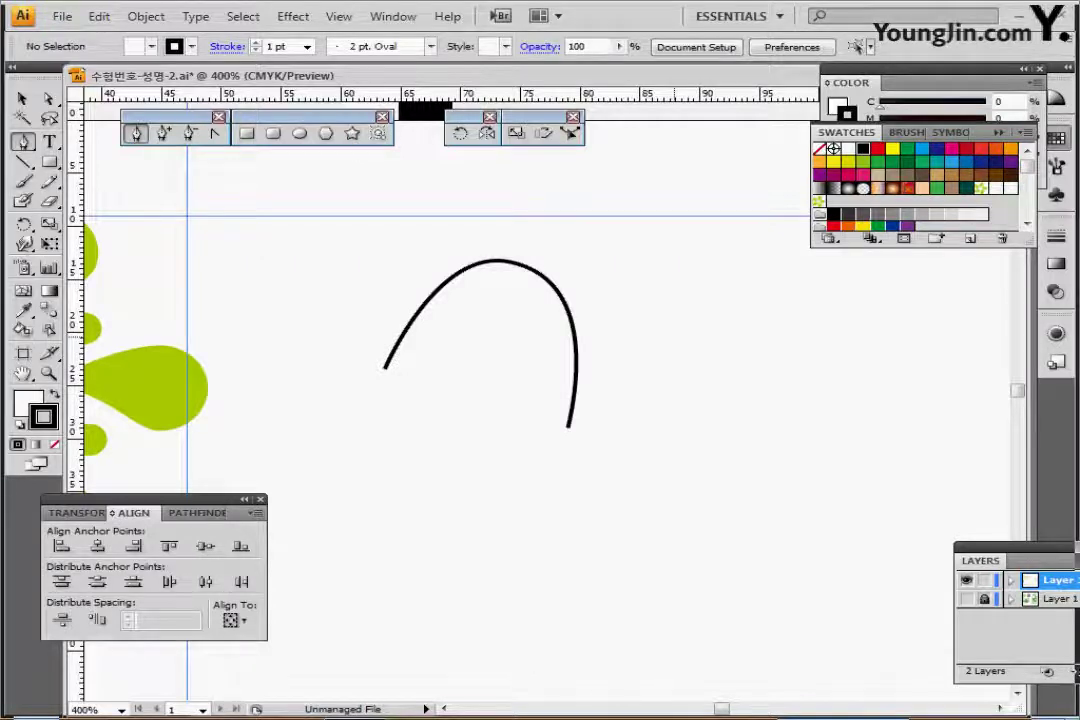
- Bring in the remaining cow-head outlines and send both horns and both ears behind the head
key("ctrl+f")
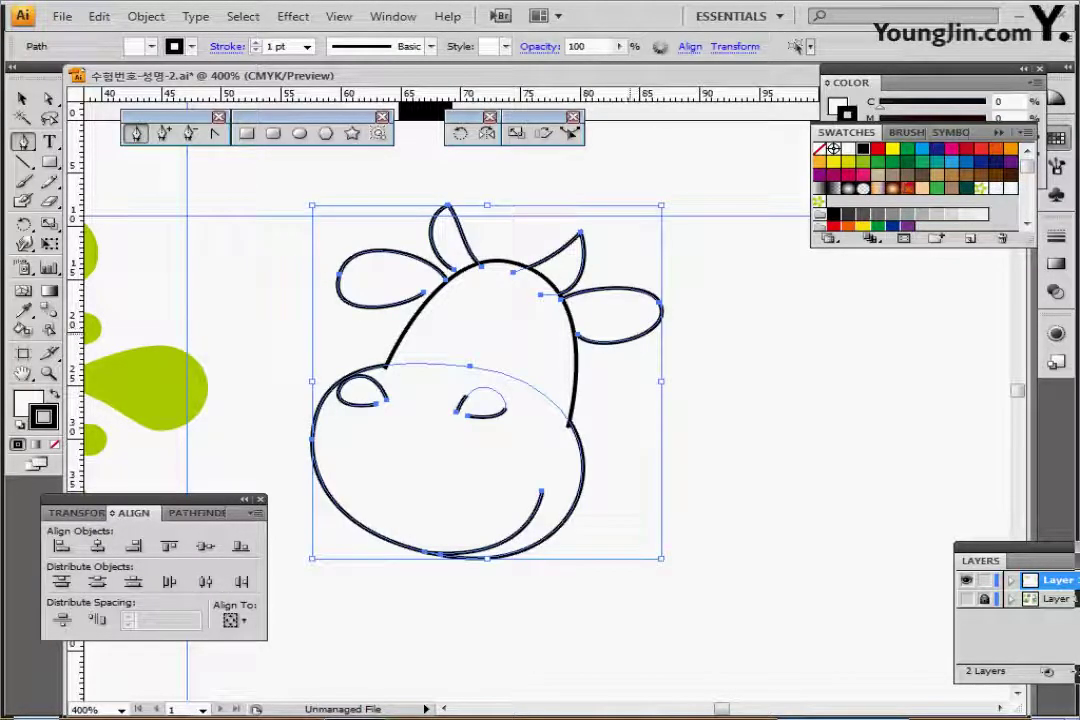
key("ctrl+shift+a")
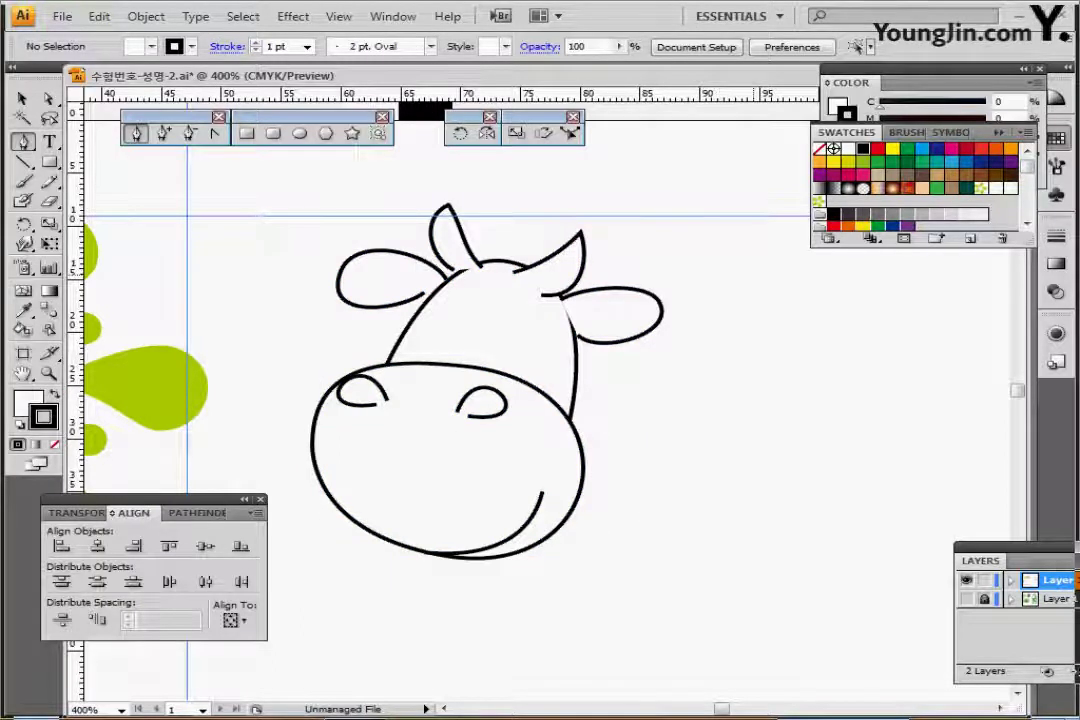
left_click(437, 228)
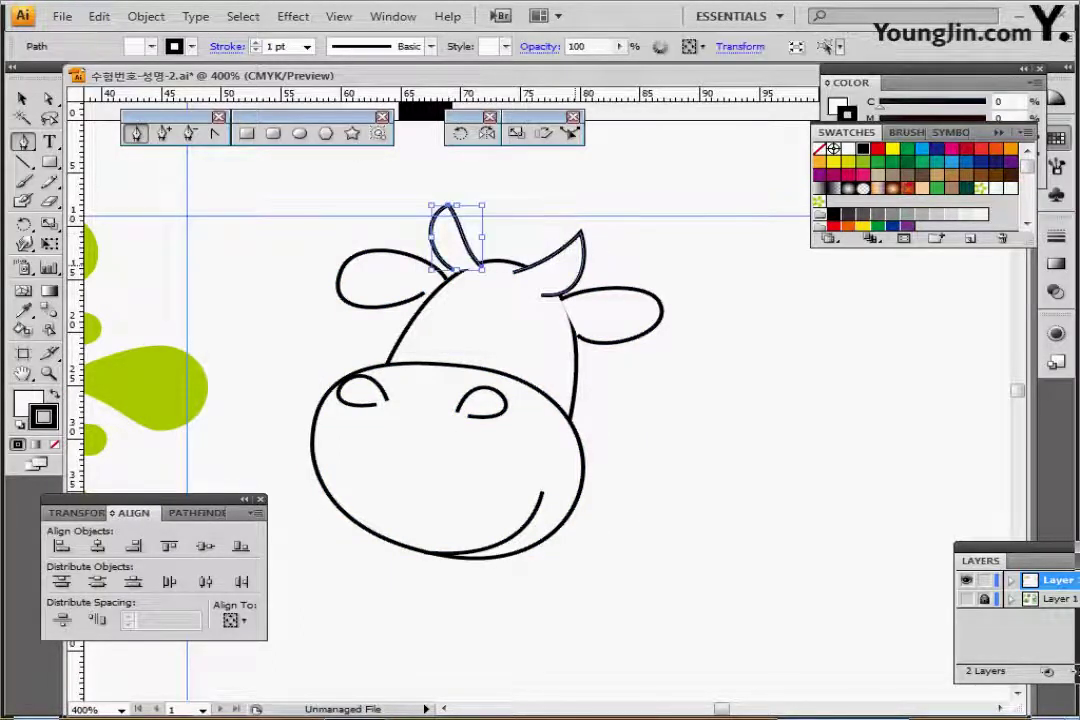
left_click(577, 238, "ctrl+shift")
left_click(608, 289, "ctrl+shift")
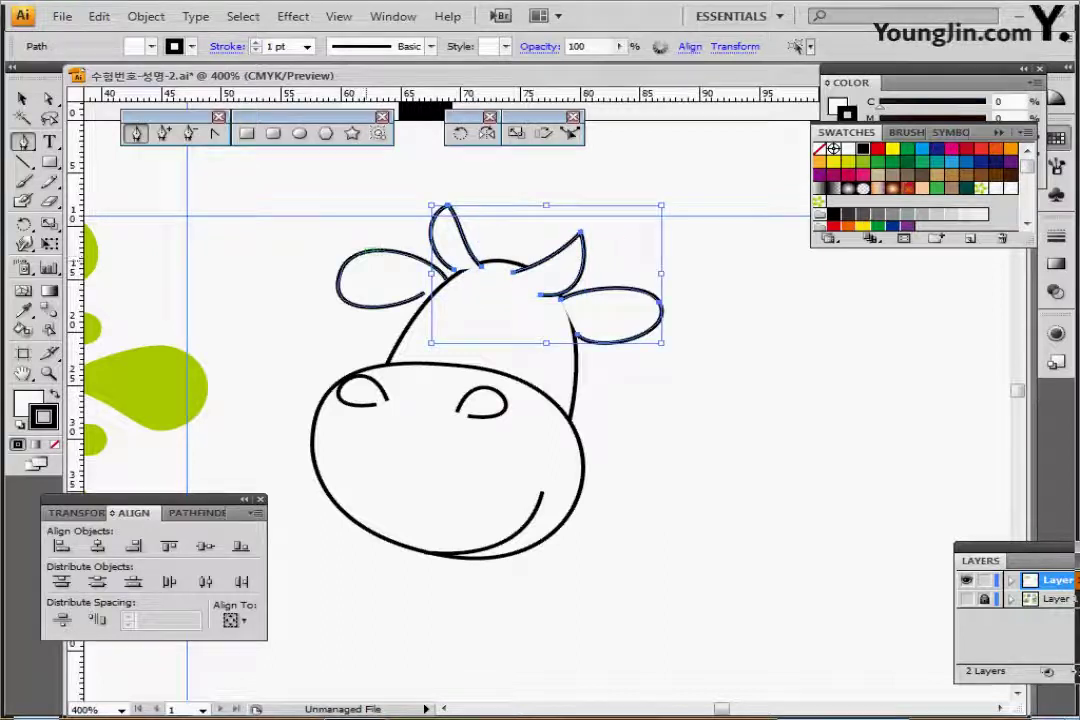
left_click(376, 252, "shift")
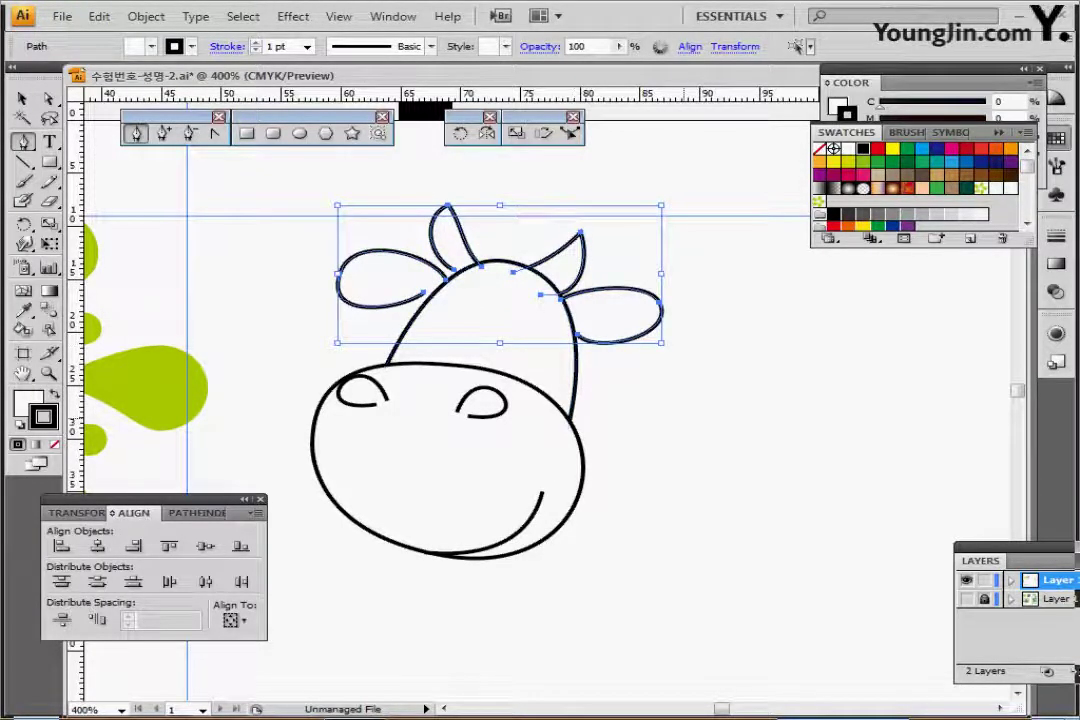
left_click(690, 438, "ctrl")
left_click_drag(690, 440, 675, 393)
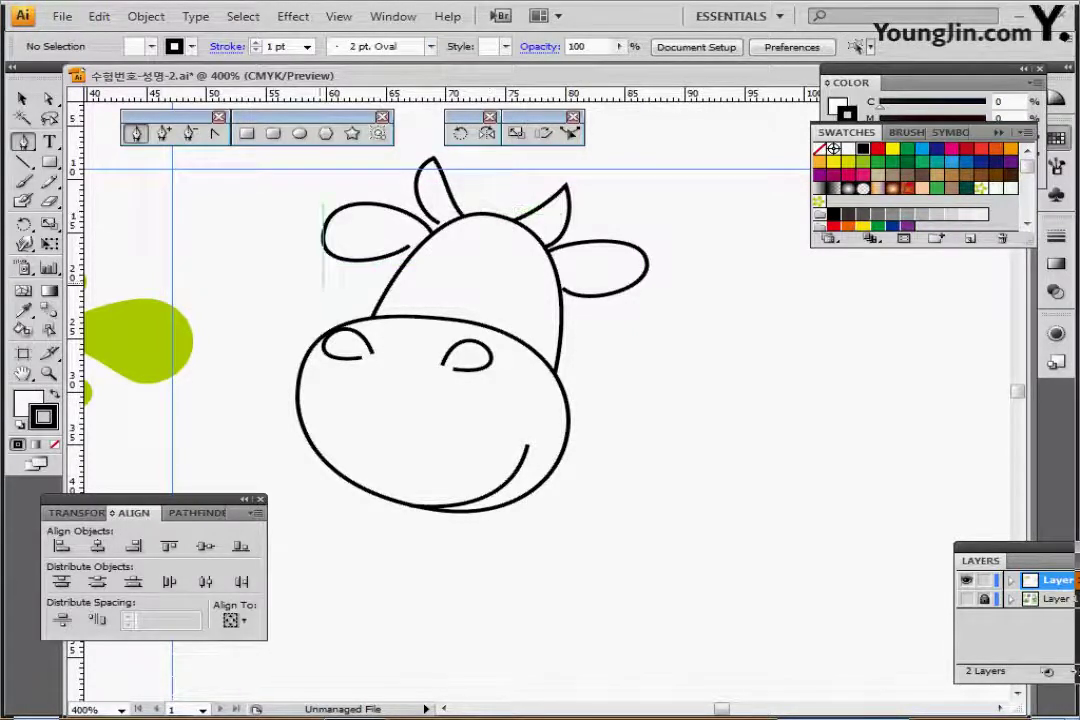
- Apply the 1 pt. Flat brush from the Artistic_Calligraphic library to all the cow-head outlines
mouse_move(289, 173)
left_mouse_down()
mouse_move(589, 459)
mouse_move(289, 172)
left_mouse_up()
key("ctrl+shift+b")
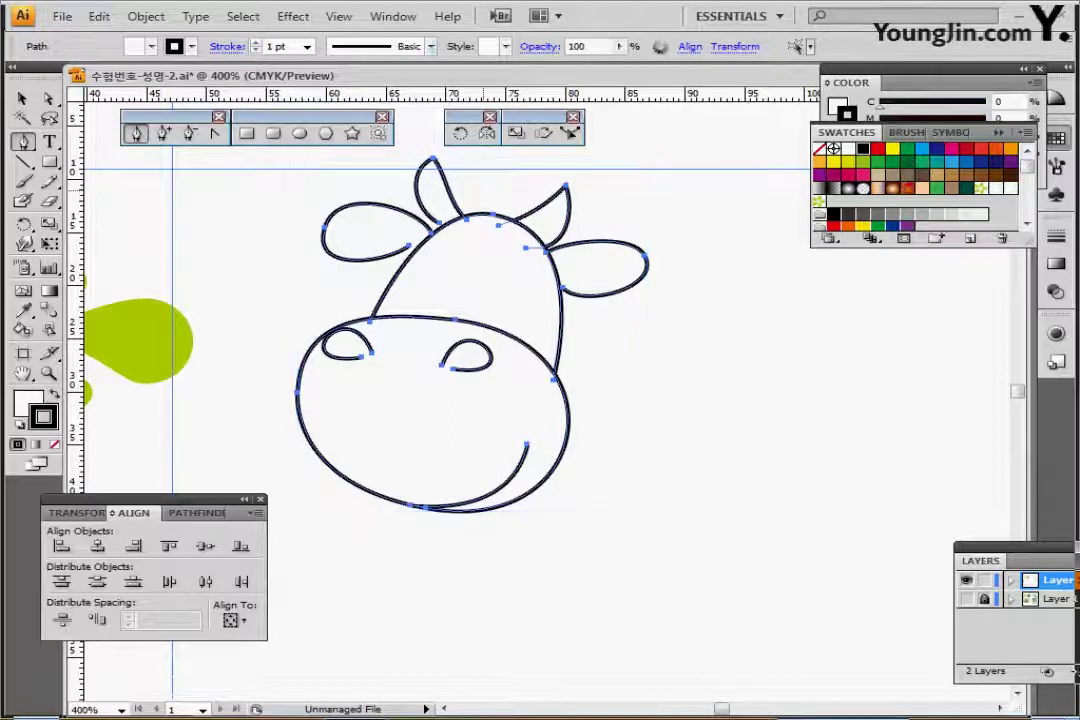
left_click(431, 47)
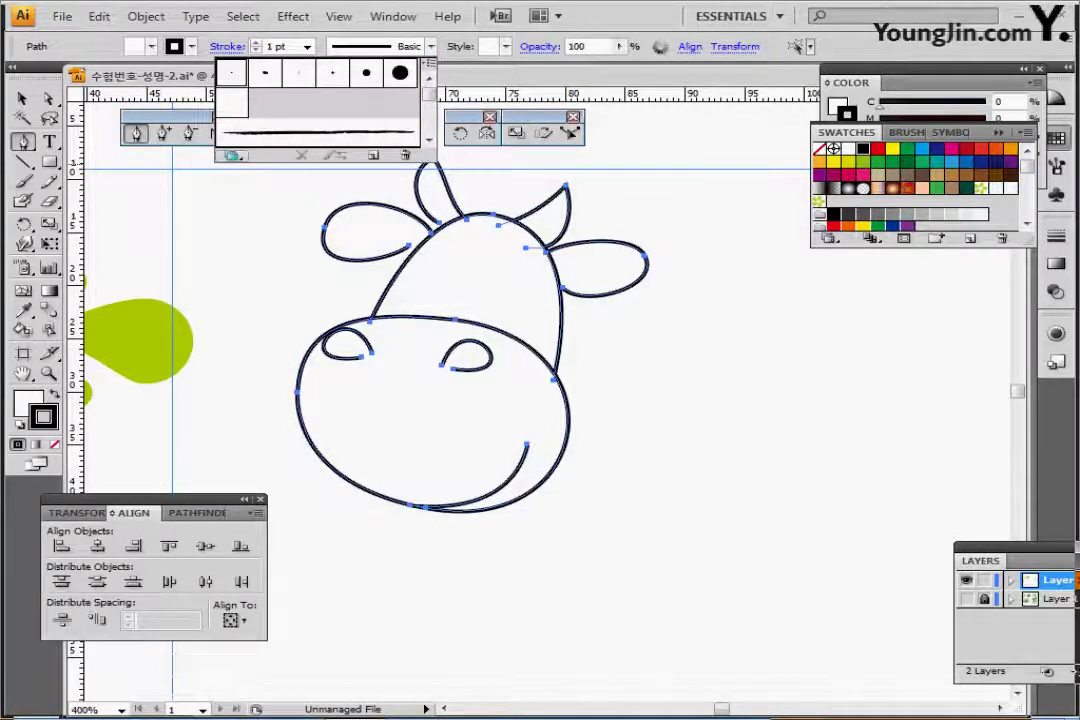
left_click(232, 155)
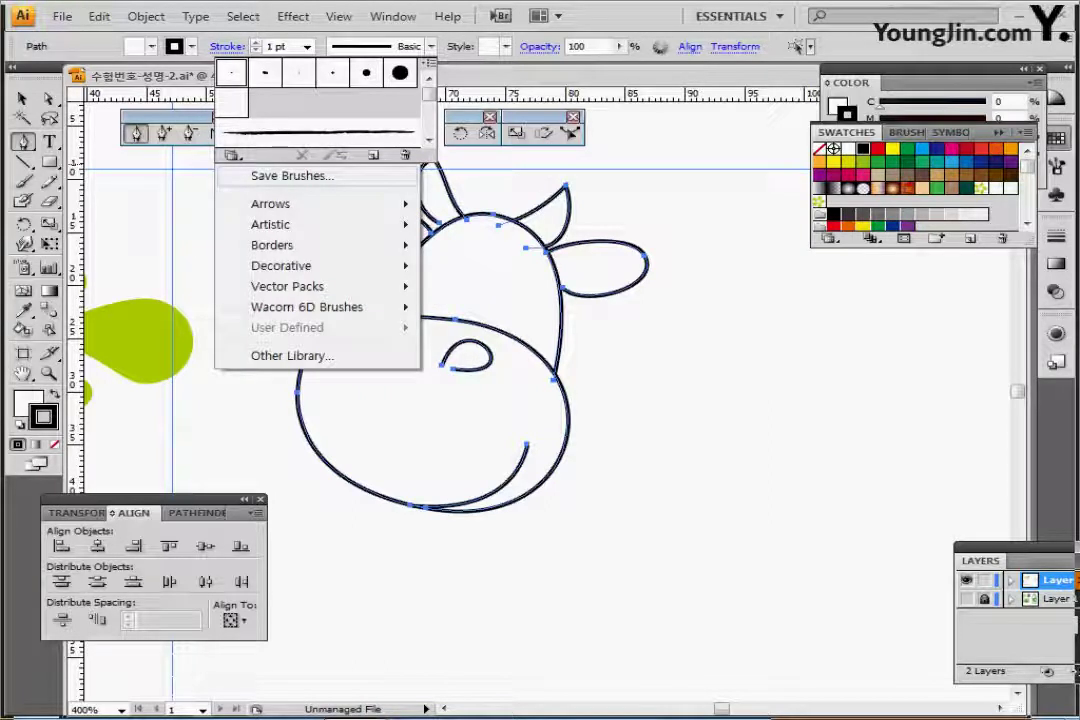
mouse_move(270, 224)
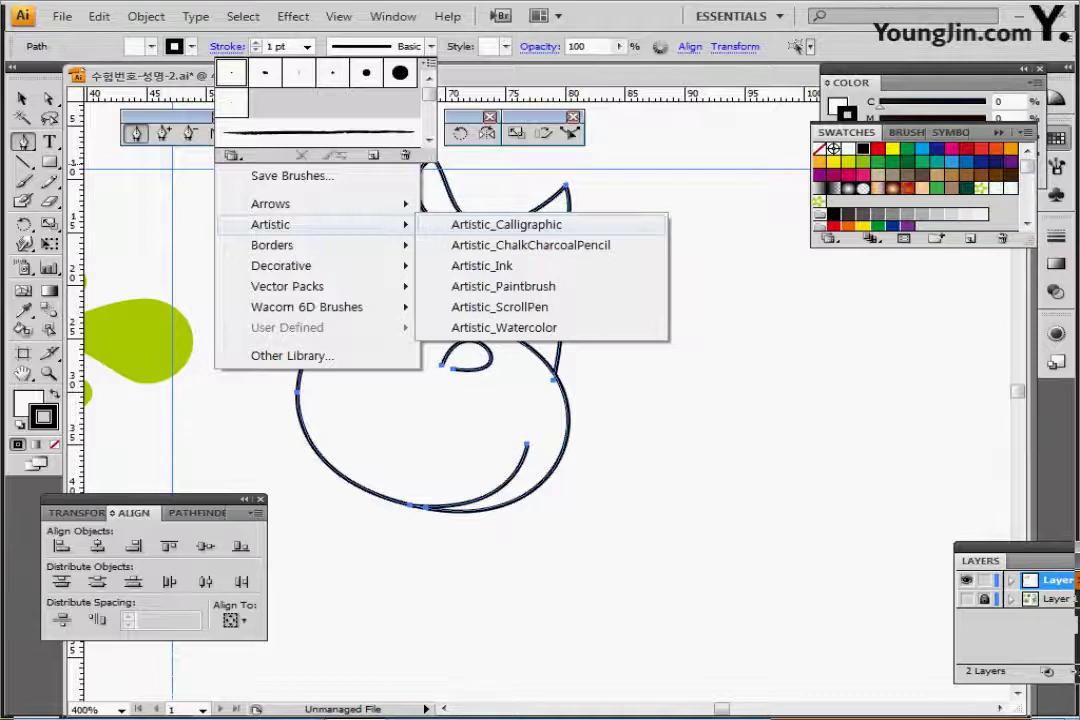
left_click(506, 224)
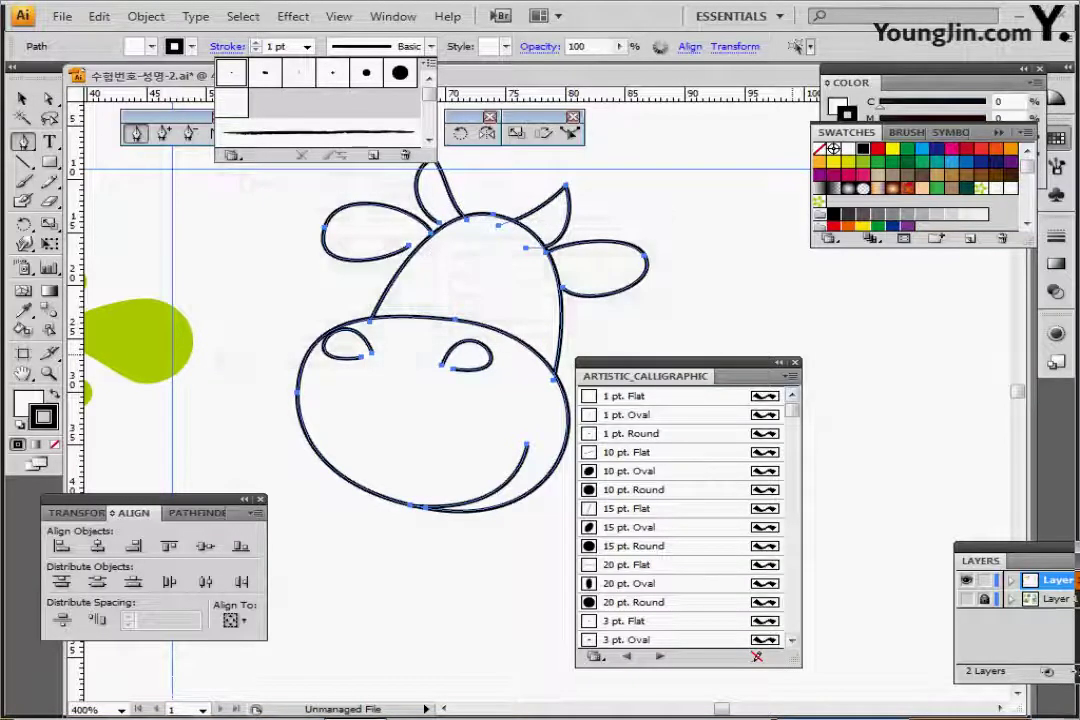
left_click(790, 376)
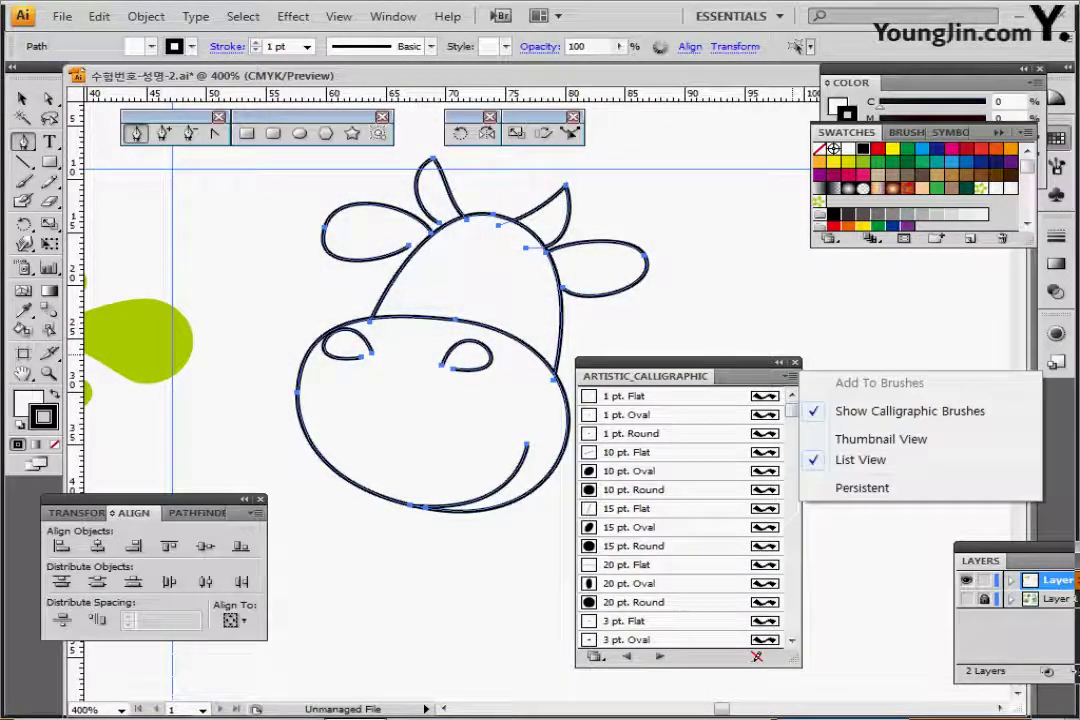
left_click(748, 363)
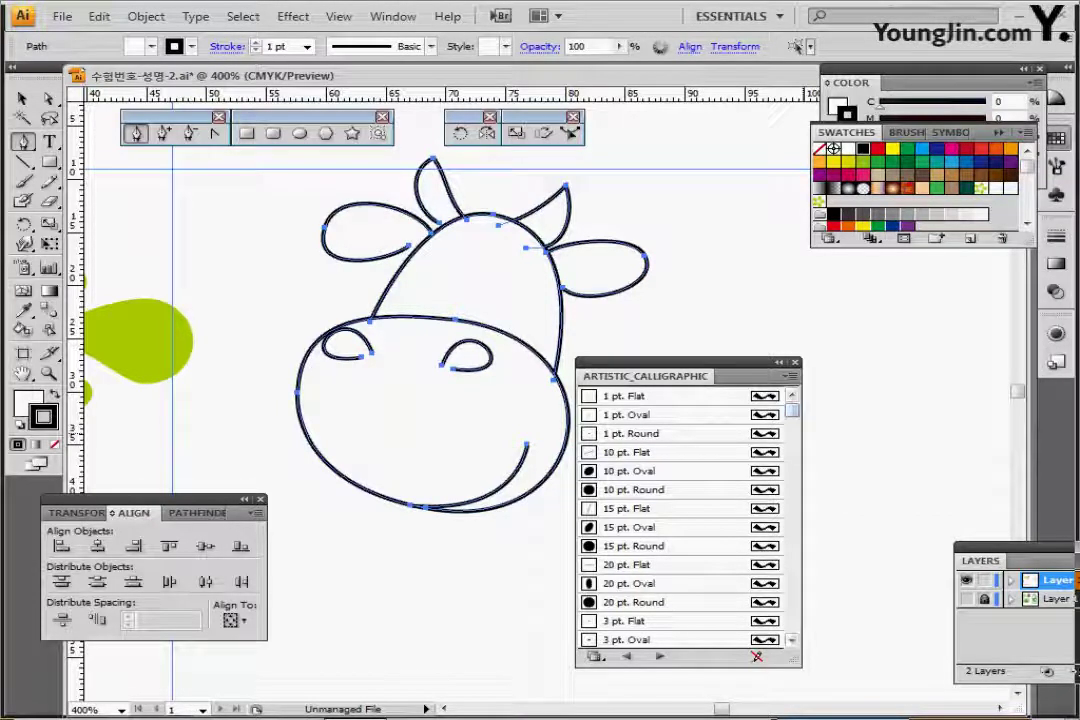
left_click(630, 396)
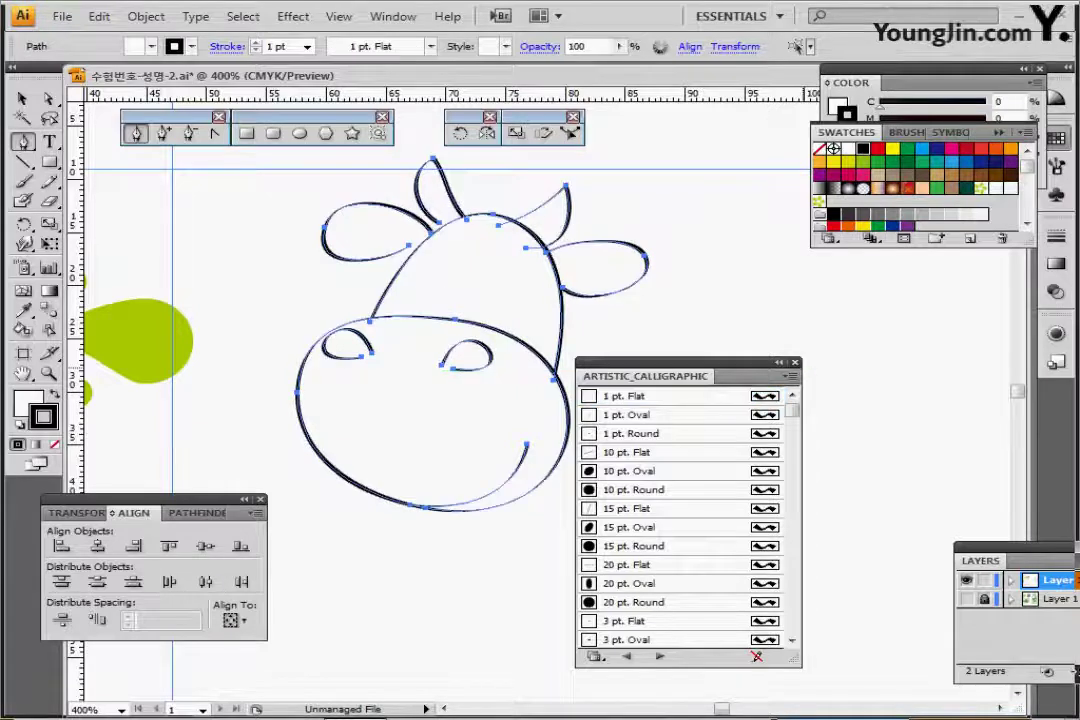
left_click(795, 362)
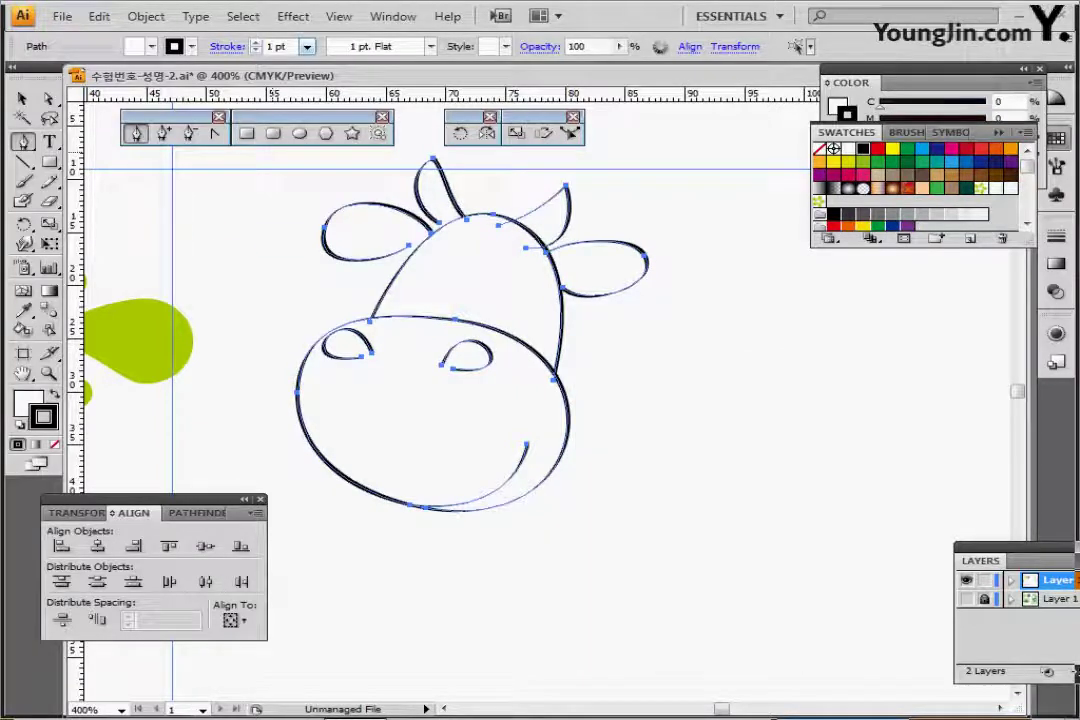
- Set the brushed outlines' stroke weight to 2 pt and expand their appearance into filled shapes
left_click(306, 46)
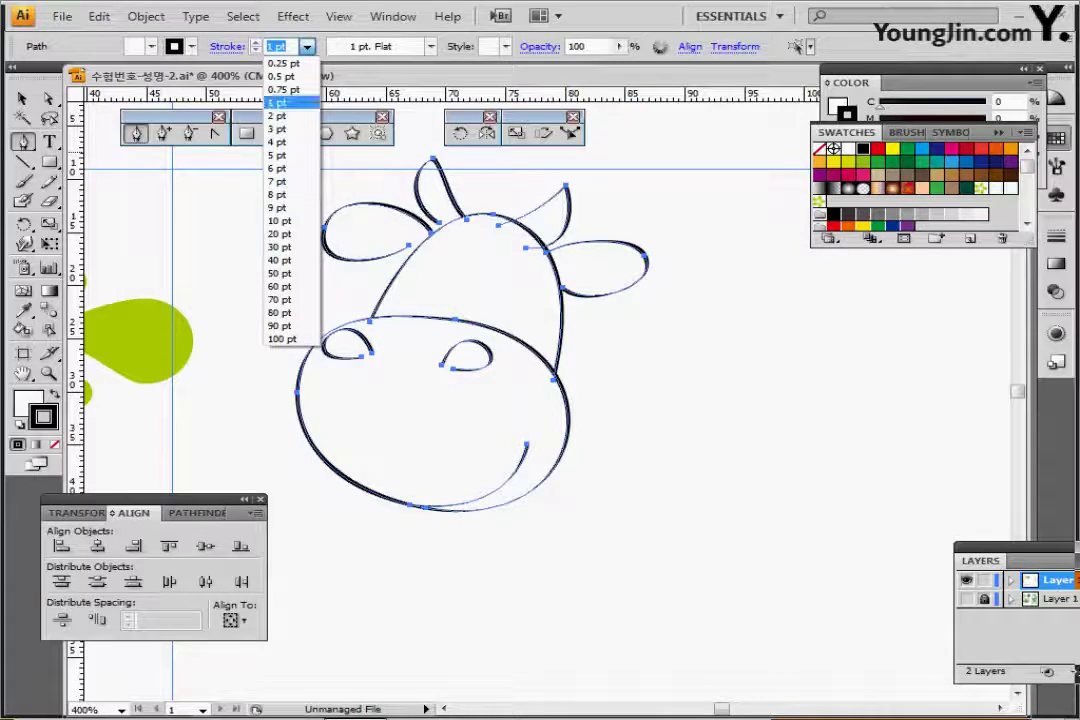
left_click(278, 116)
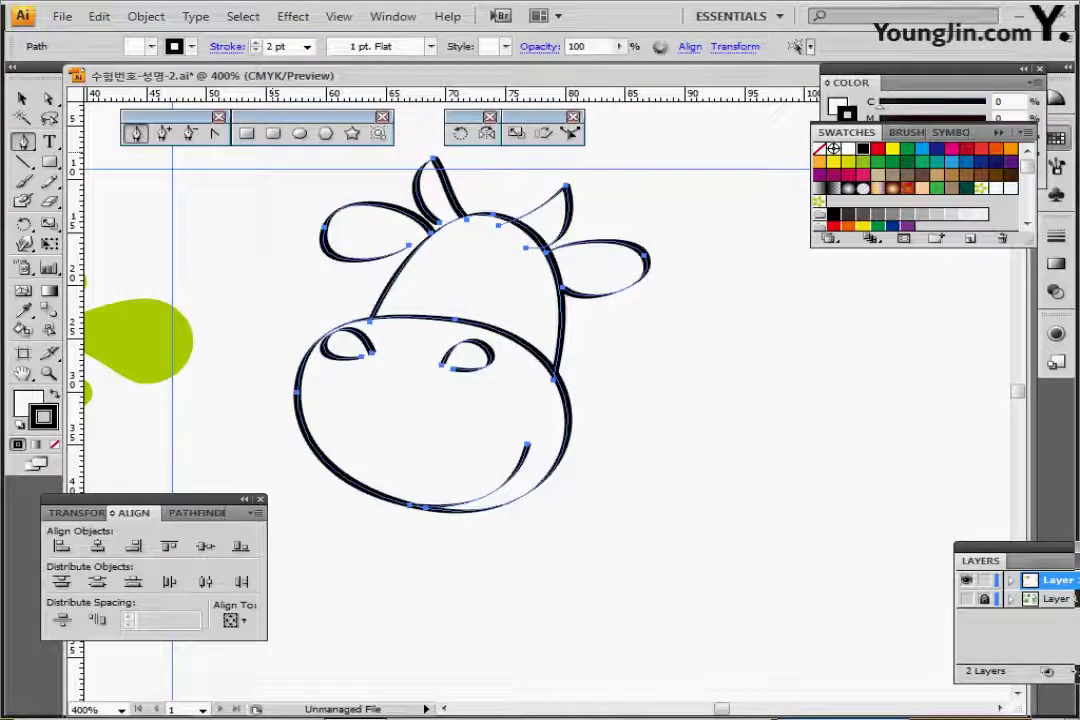
left_click(146, 16)
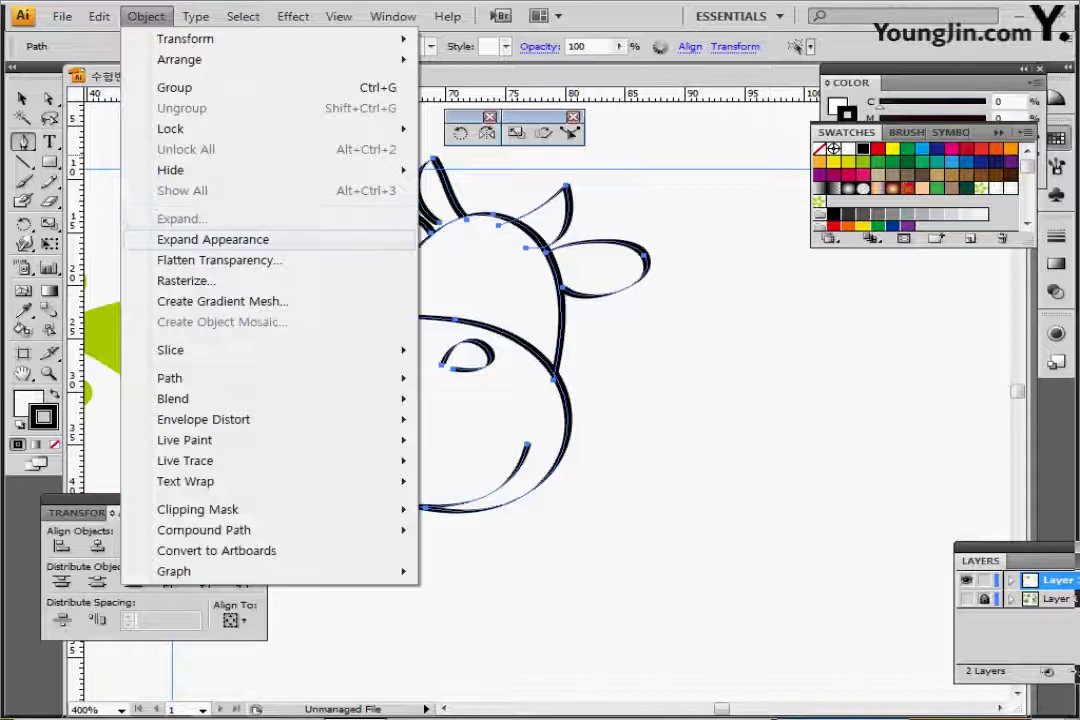
left_click(212, 239)
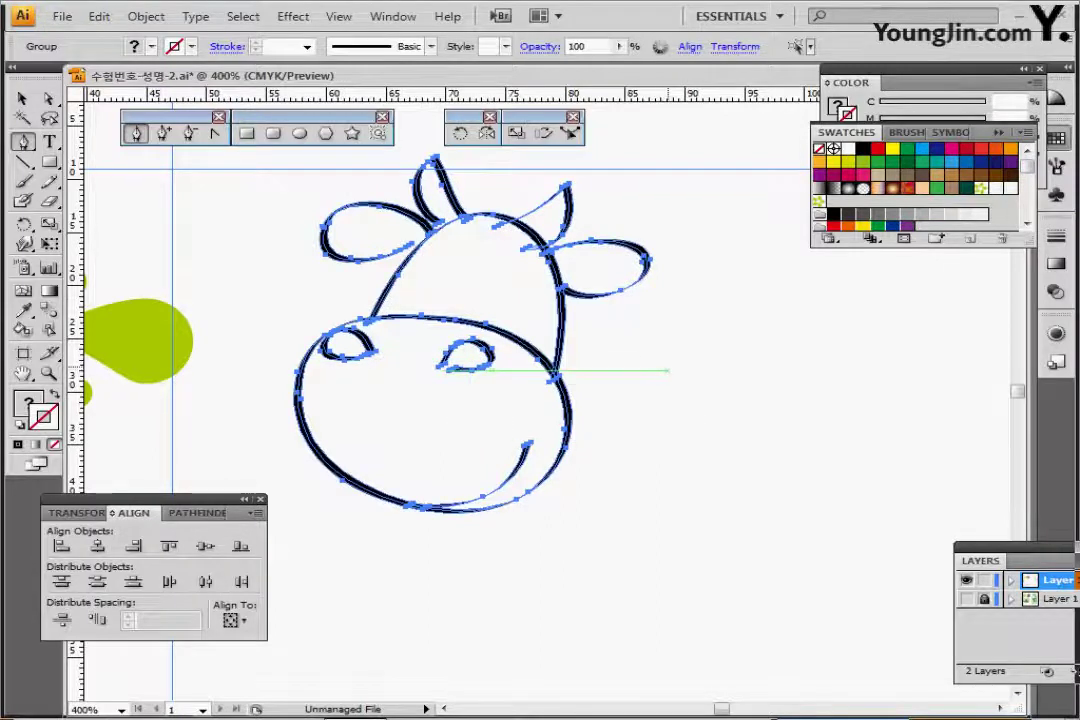
left_click(668, 370, "ctrl")
left_click(380, 205, "ctrl")
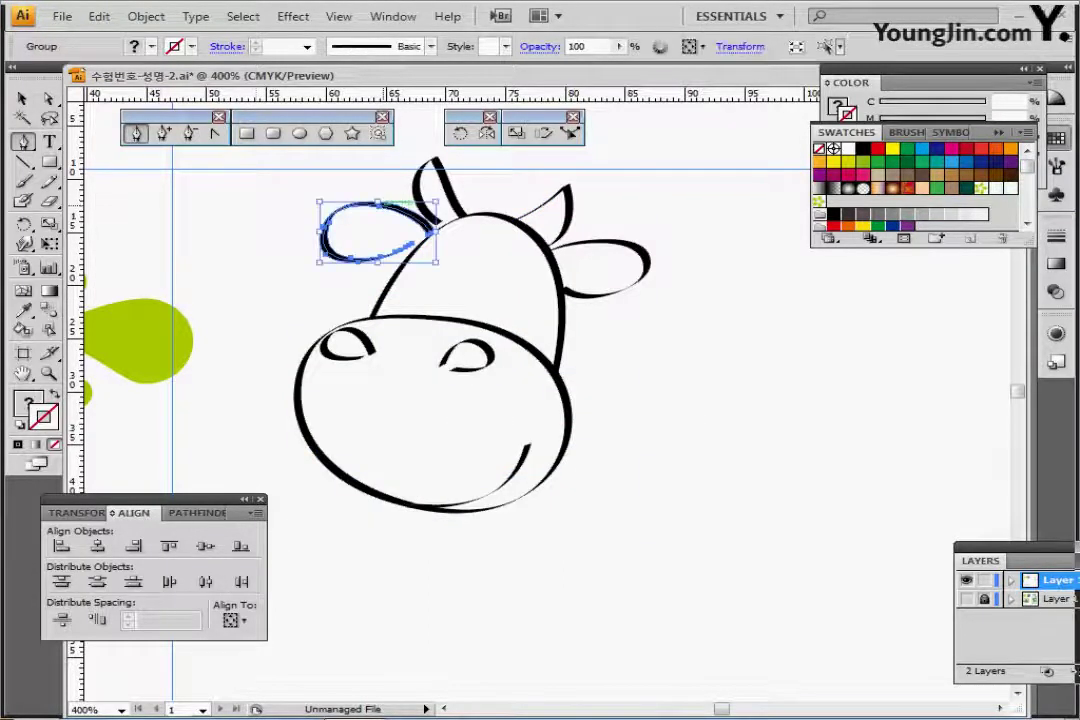
left_click(280, 195, "ctrl")
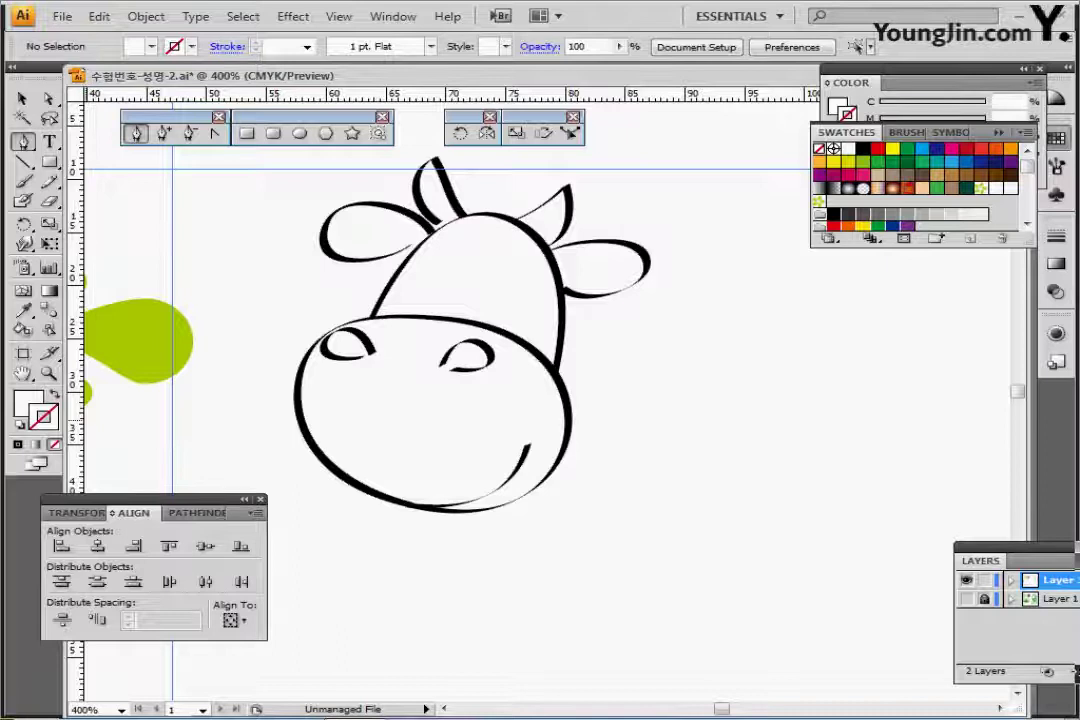
- Set the current fill color to black with nothing selected
key("x")
left_click(151, 47)
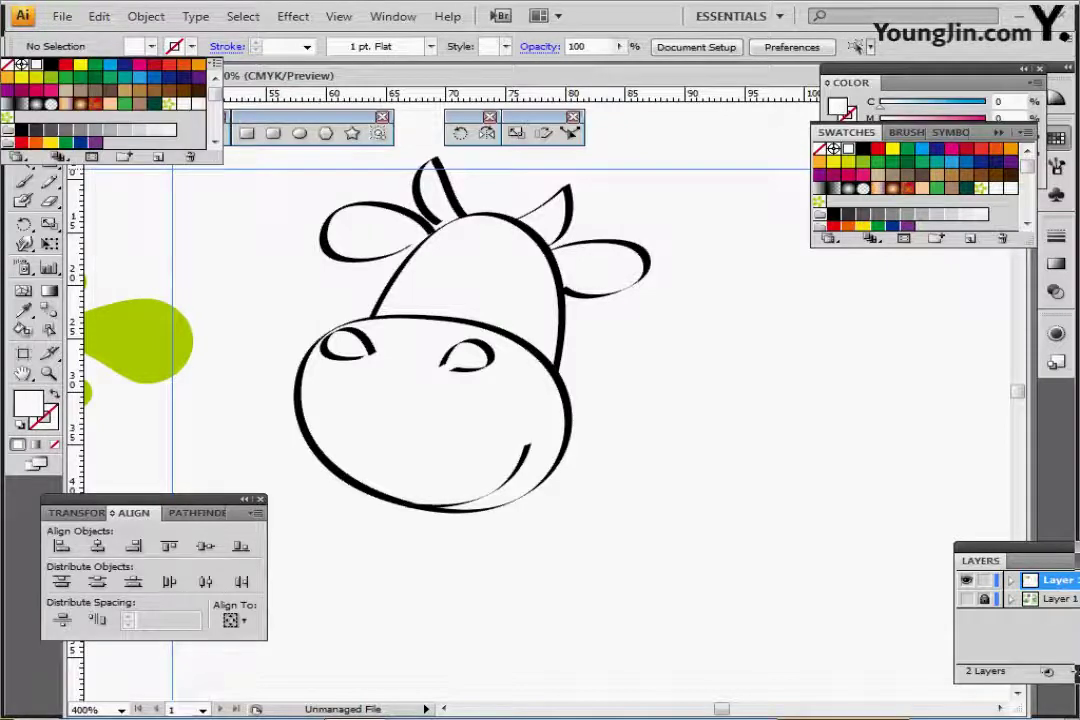
left_click(51, 64)
key("Escape")
left_click_drag(467, 298, 456, 313)
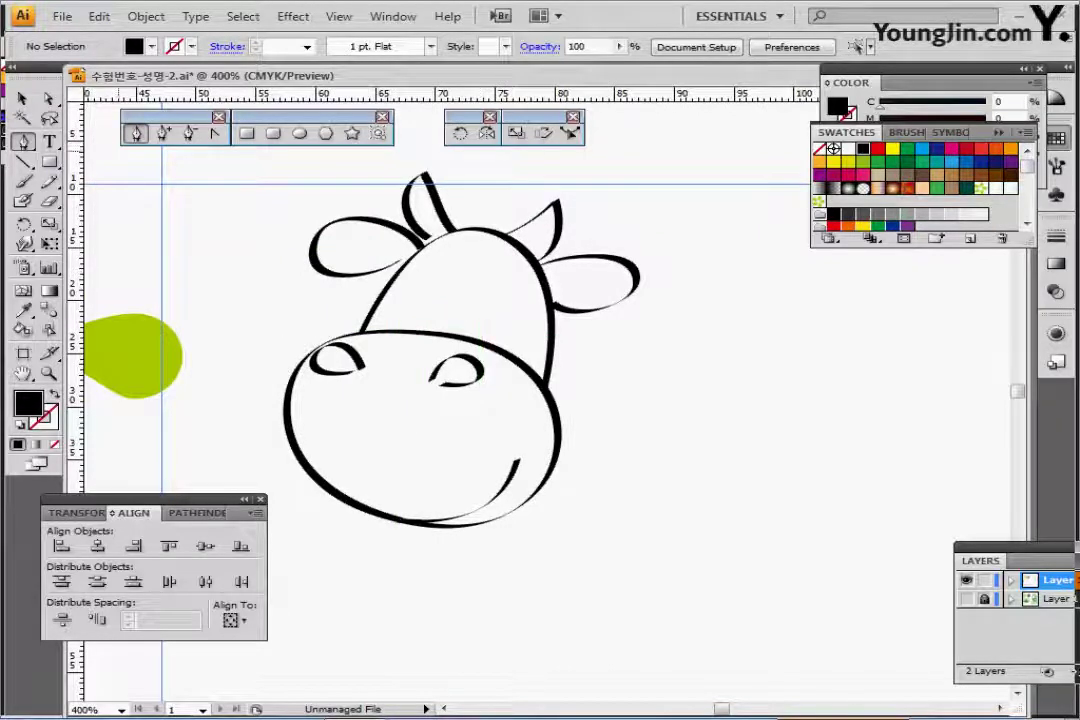
- Show only the reference layer, isolate its cow group, and copy the two eyes and the black forehead patch
key("ctrl+y")
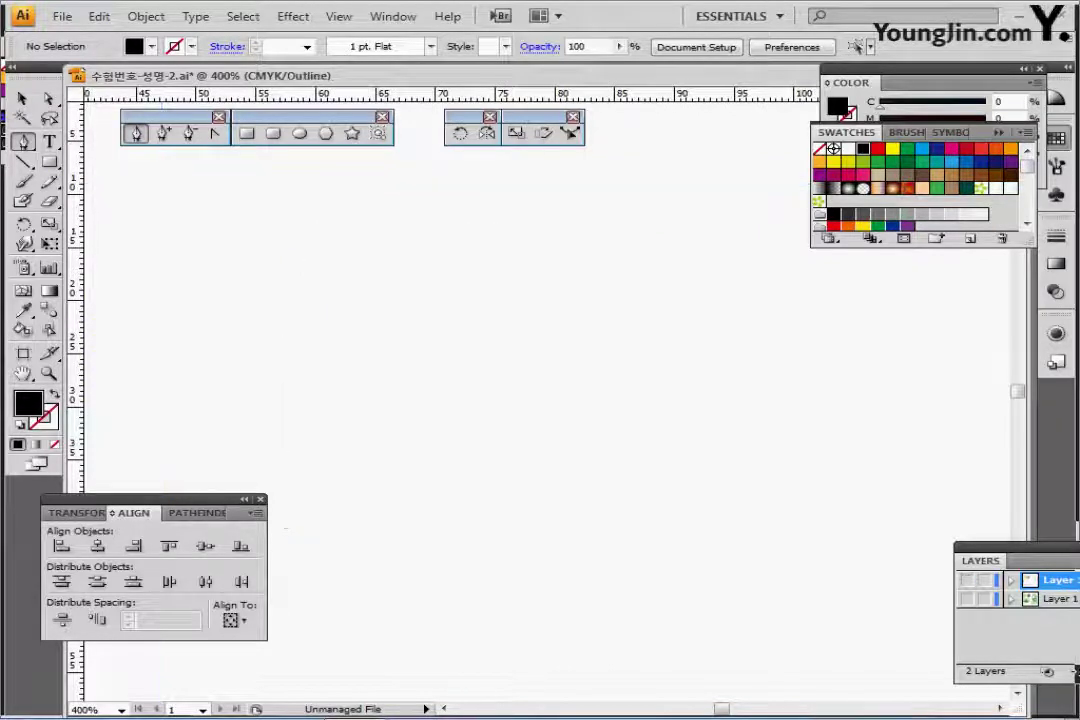
key("ctrl+y")
left_click(430, 313, "ctrl")
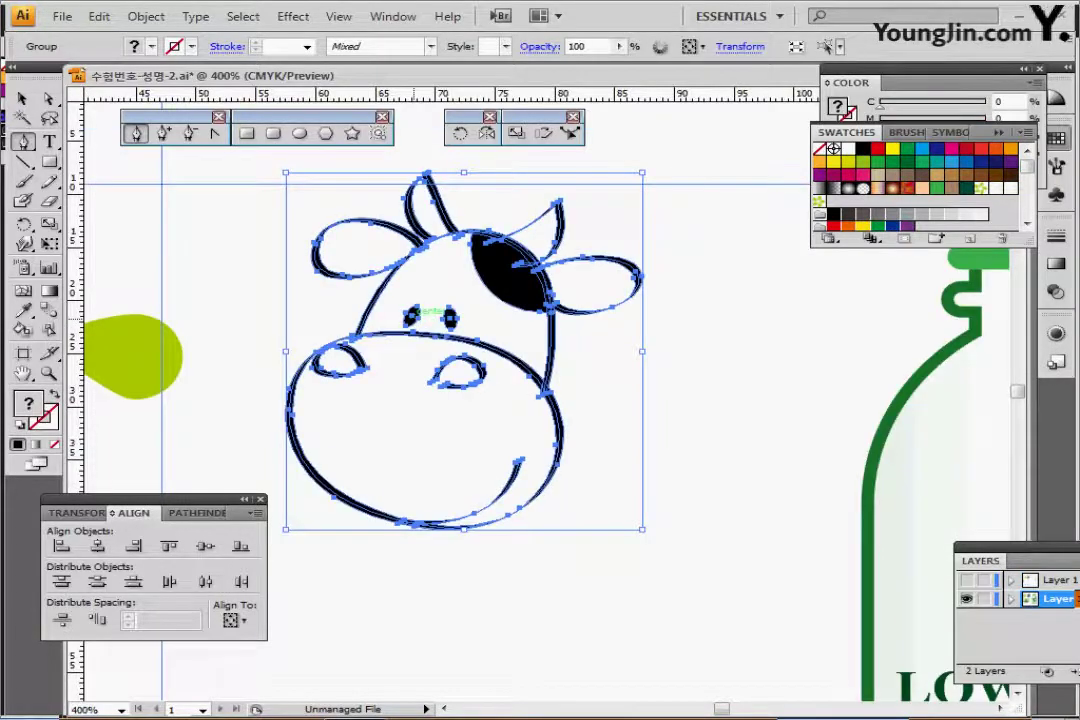
double_click(412, 317, "ctrl")
left_click(412, 317, "ctrl")
left_click(448, 318, "ctrl+shift")
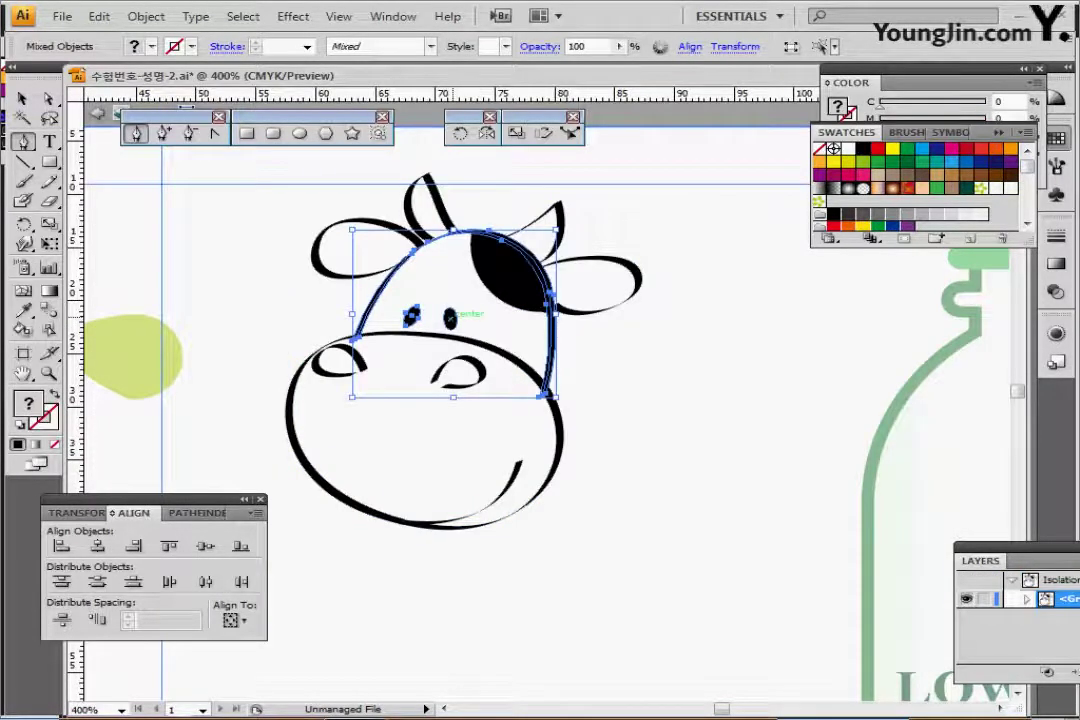
left_click(450, 318, "ctrl")
left_click(412, 316, "ctrl+shift")
left_click(486, 288, "ctrl+shift")
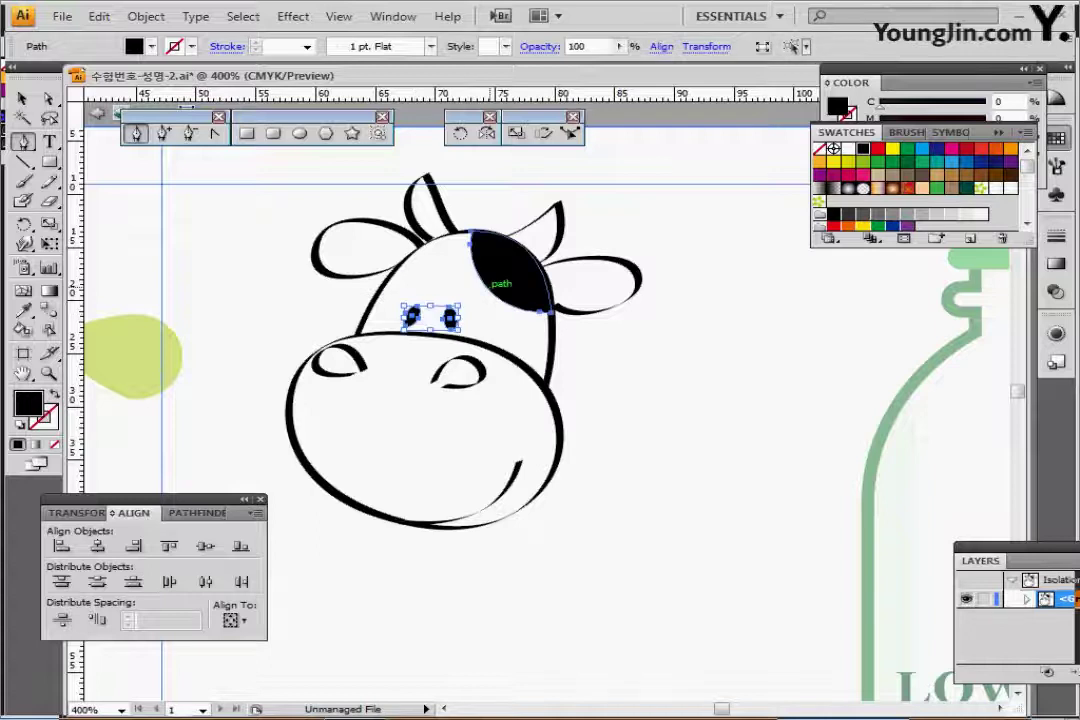
- Exit group isolation, switch back to the drawing layer with the reference hidden, and paste the eyes and forehead patch in place
left_click(966, 599)
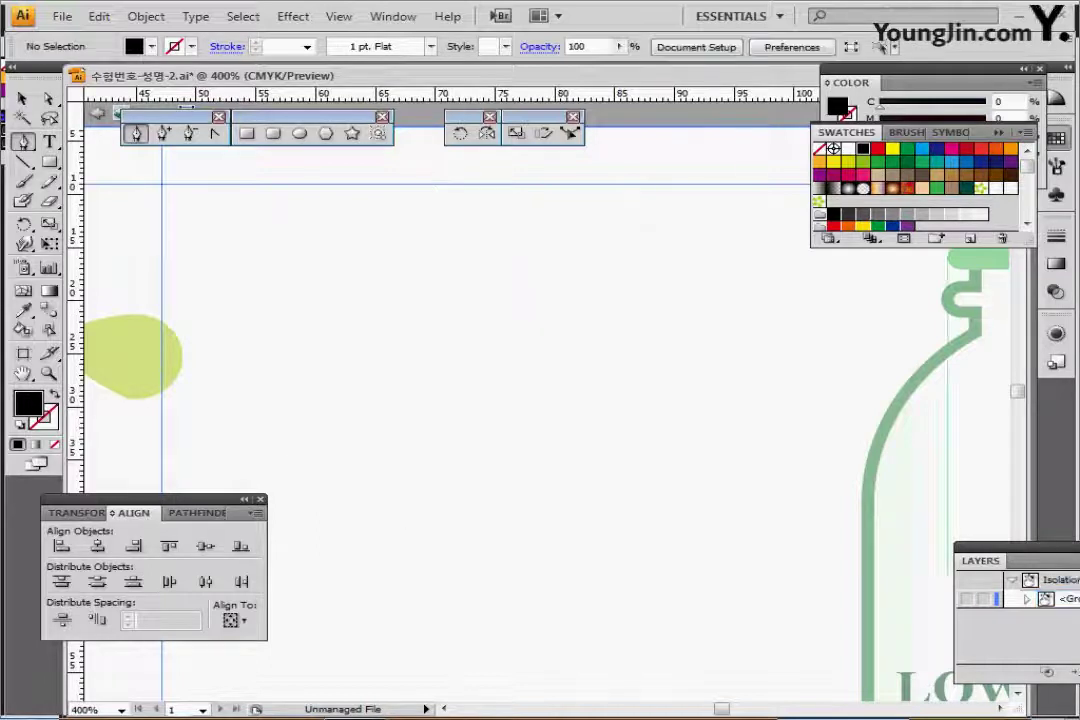
left_click(97, 113)
left_click(97, 113)
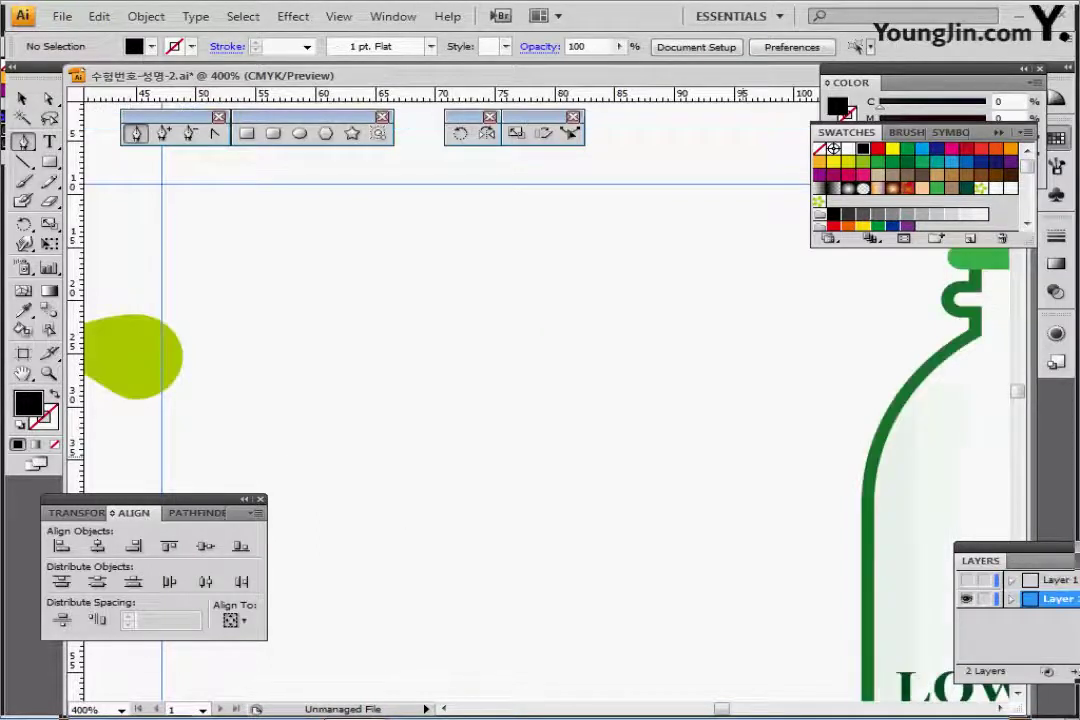
left_click(966, 599)
left_click(966, 580)
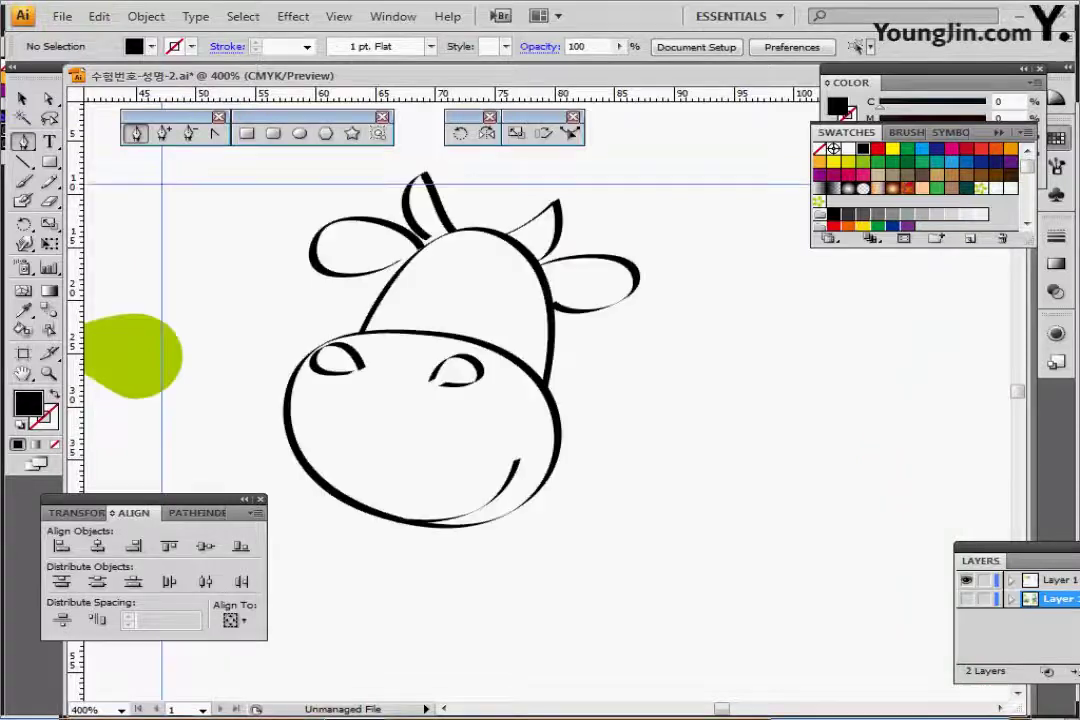
left_click(1057, 580)
key("ctrl+alt+3")
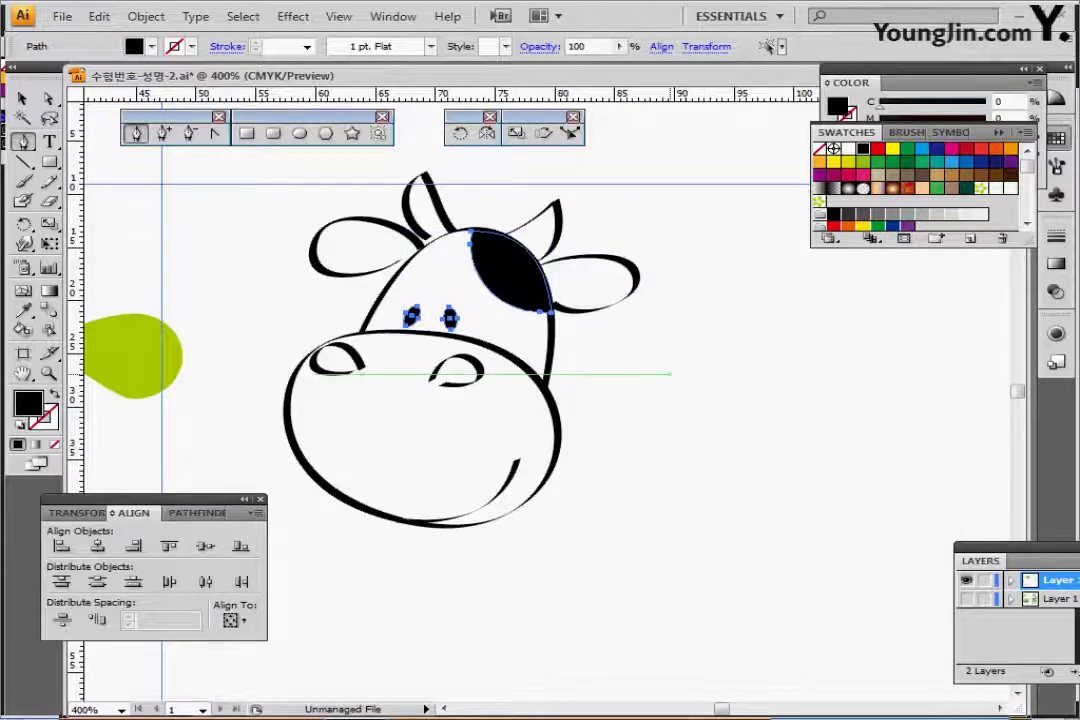
left_click(670, 373, "ctrl")
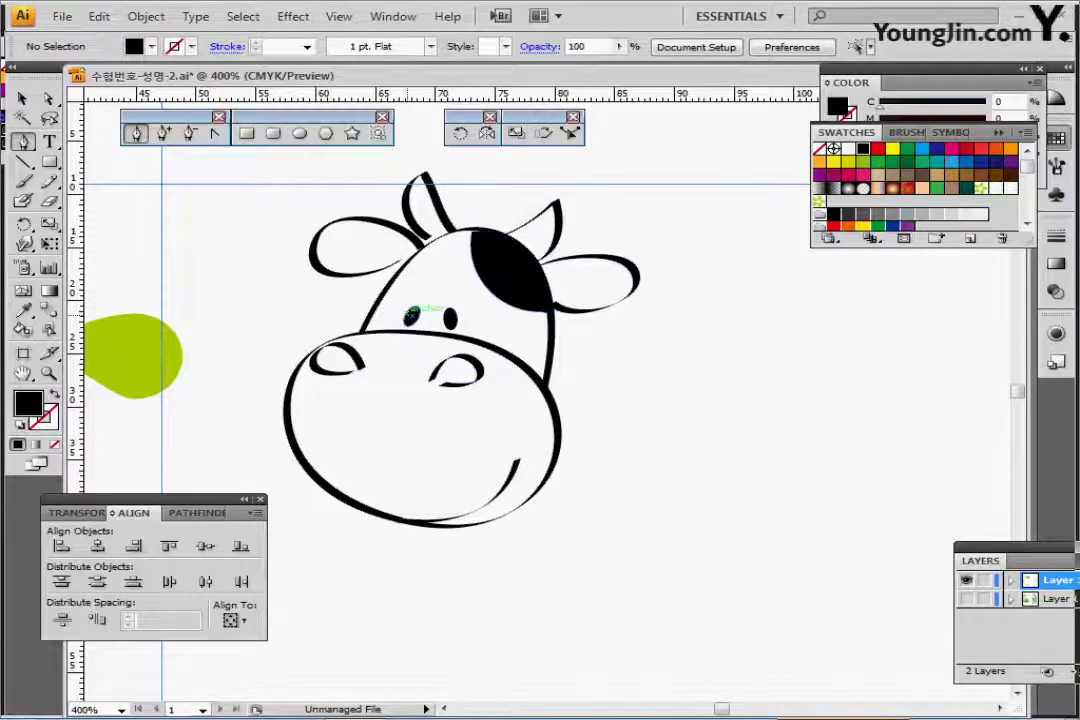
left_click(412, 316)
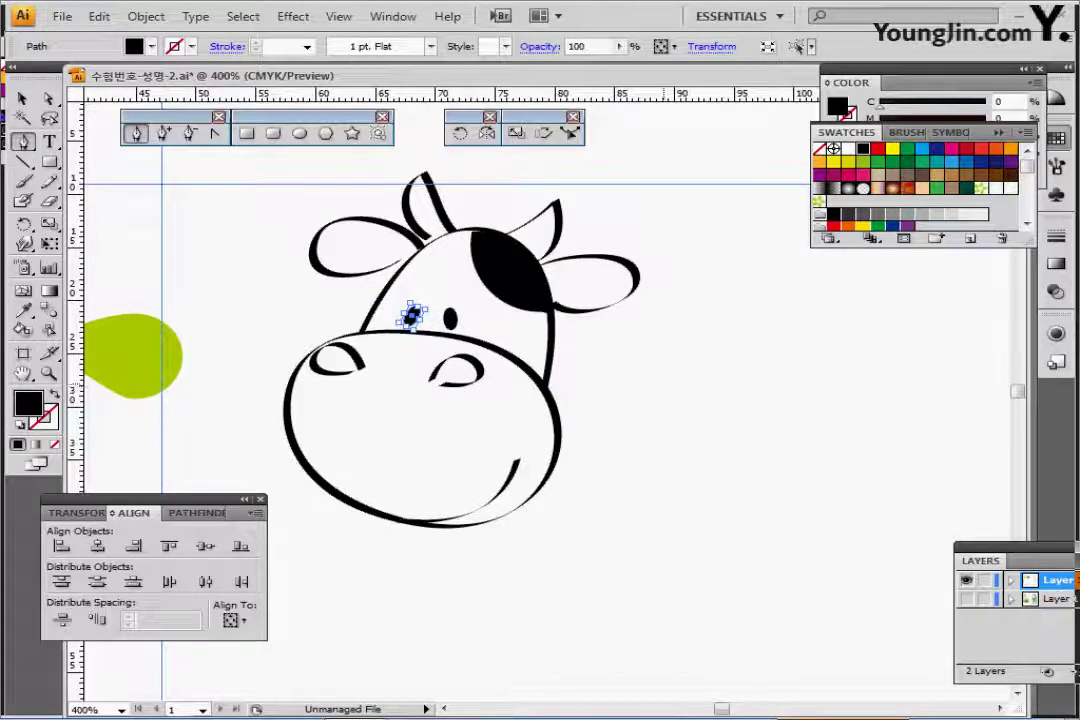
key("ctrl+shift+a")
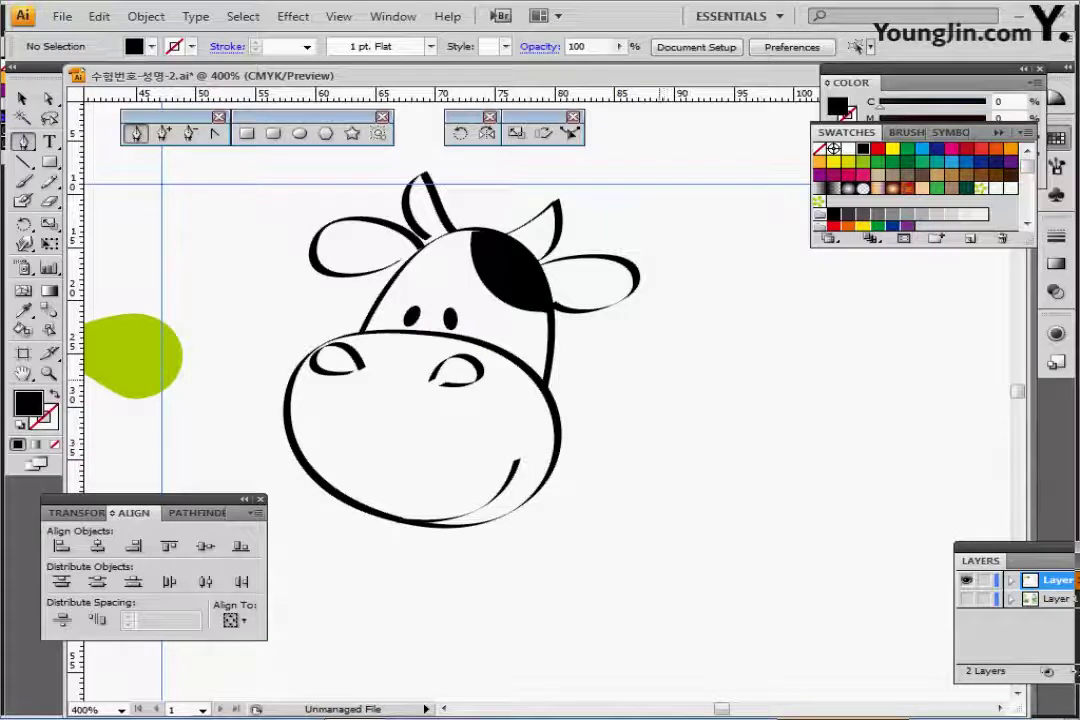
left_click(512, 475, "ctrl")
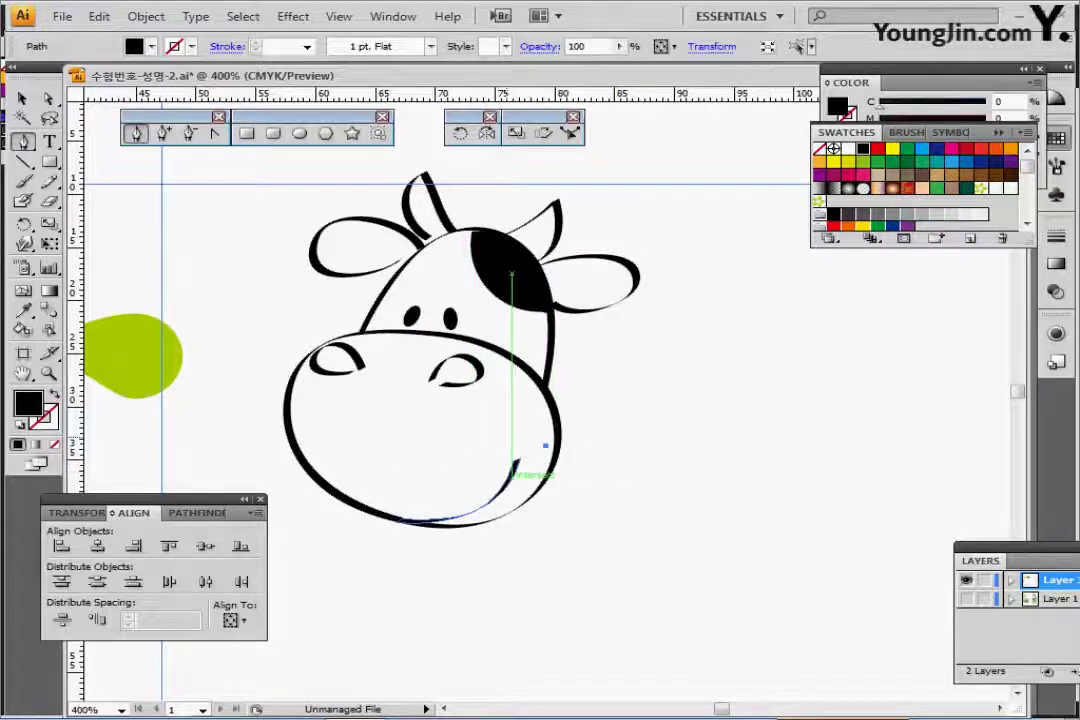
- Deselect everything and restore the default white fill and black 1 pt stroke
key("ctrl+minus")
key("ctrl+minus")
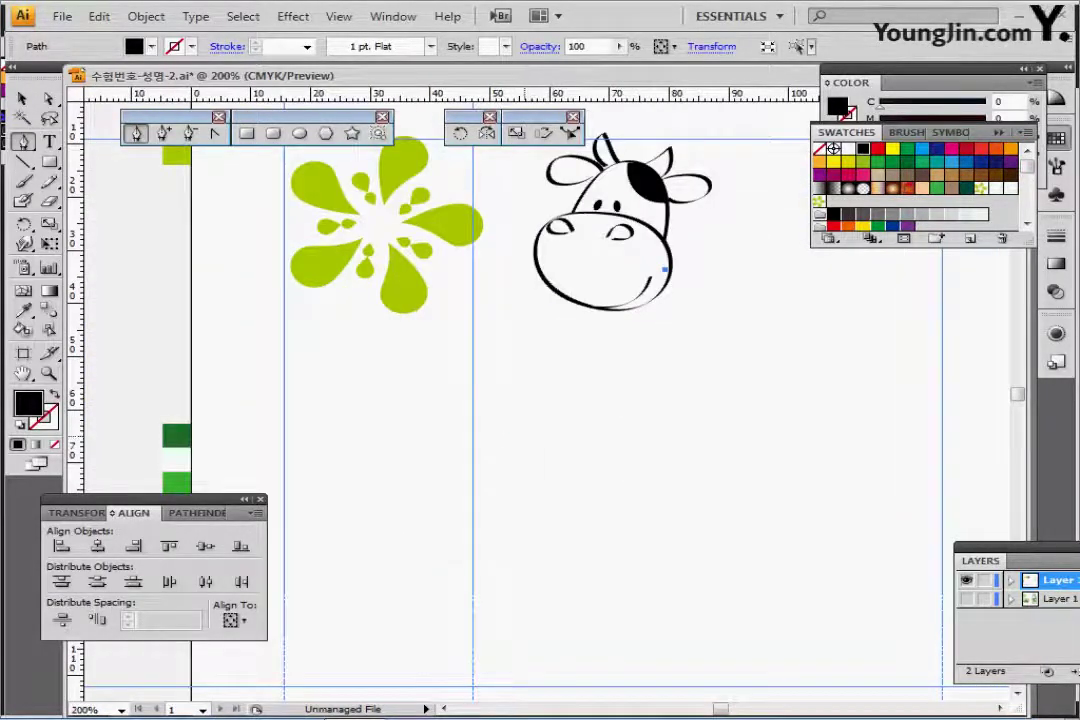
scroll(540, 400, "down", 2)
left_click_drag(505, 435, 501, 437)
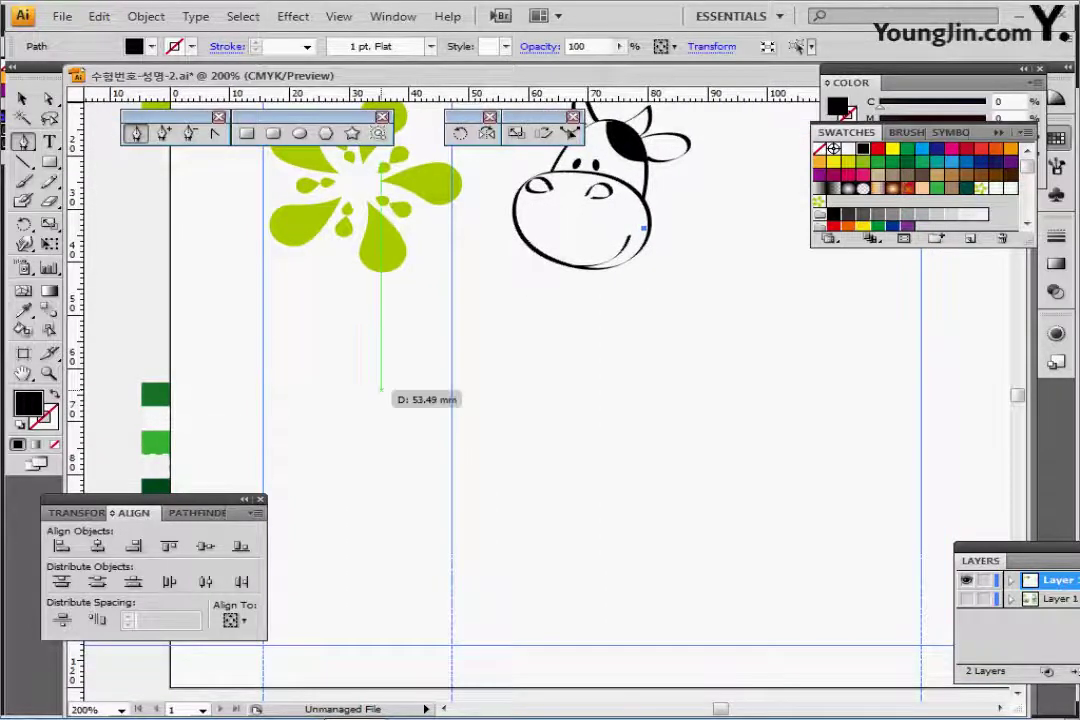
key("ctrl+shift+a")
key("d")
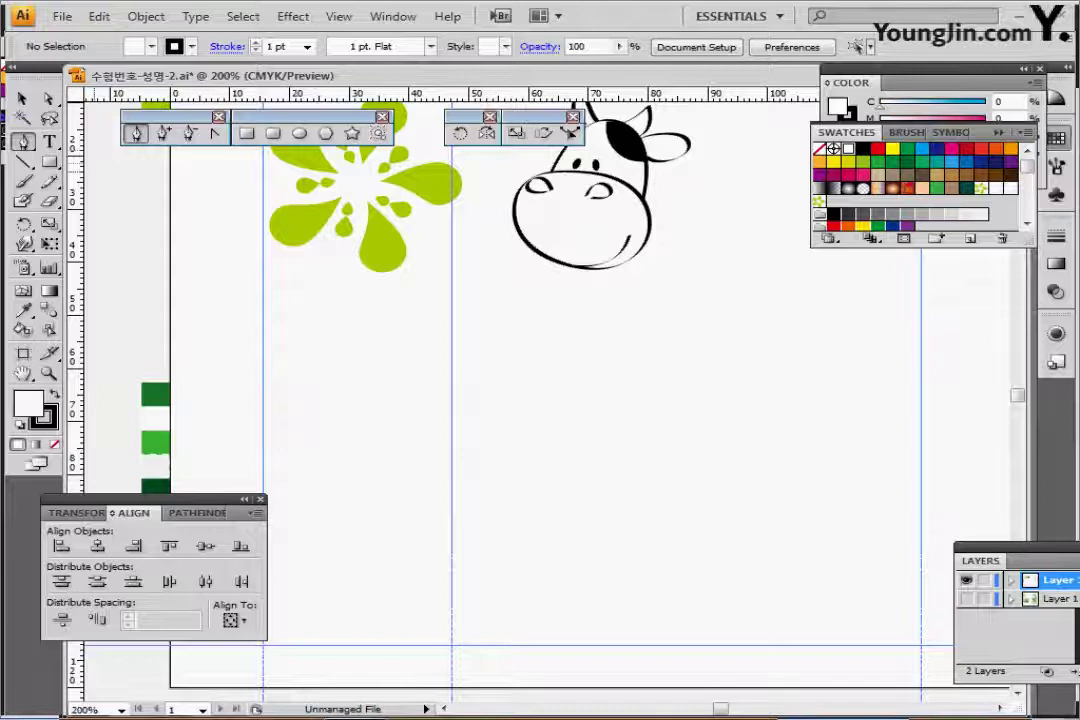
- Create an 8-sided polygon with a 30 mm radius and place it in the empty area below the flower and cow head
left_click(326, 133)
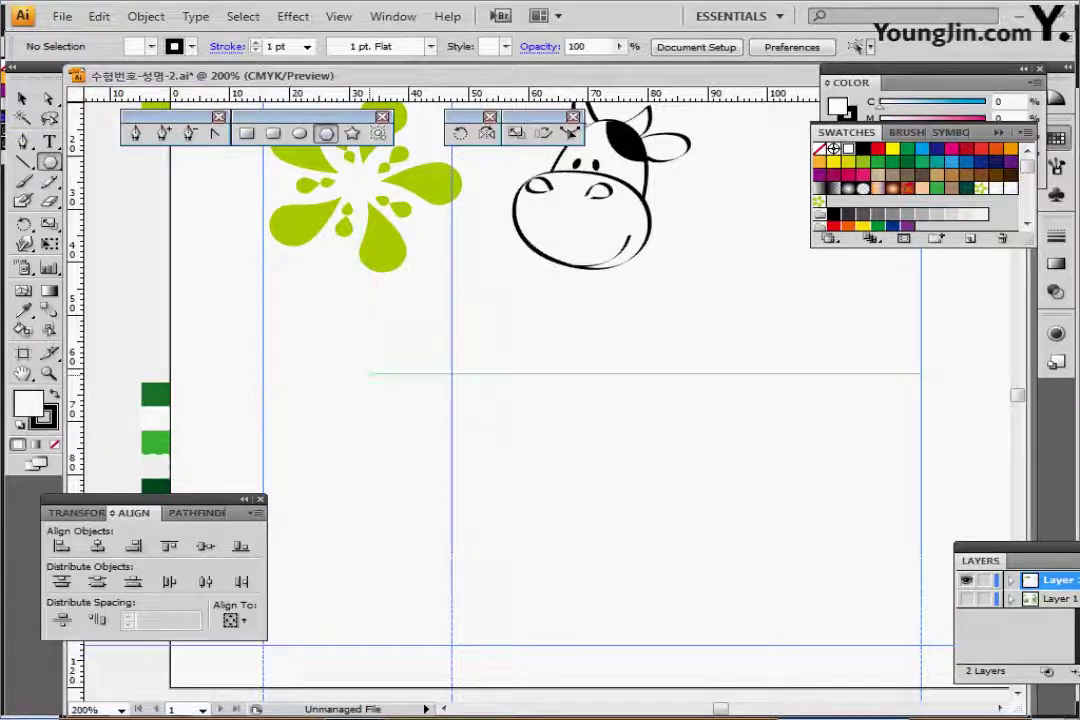
left_click(329, 399)
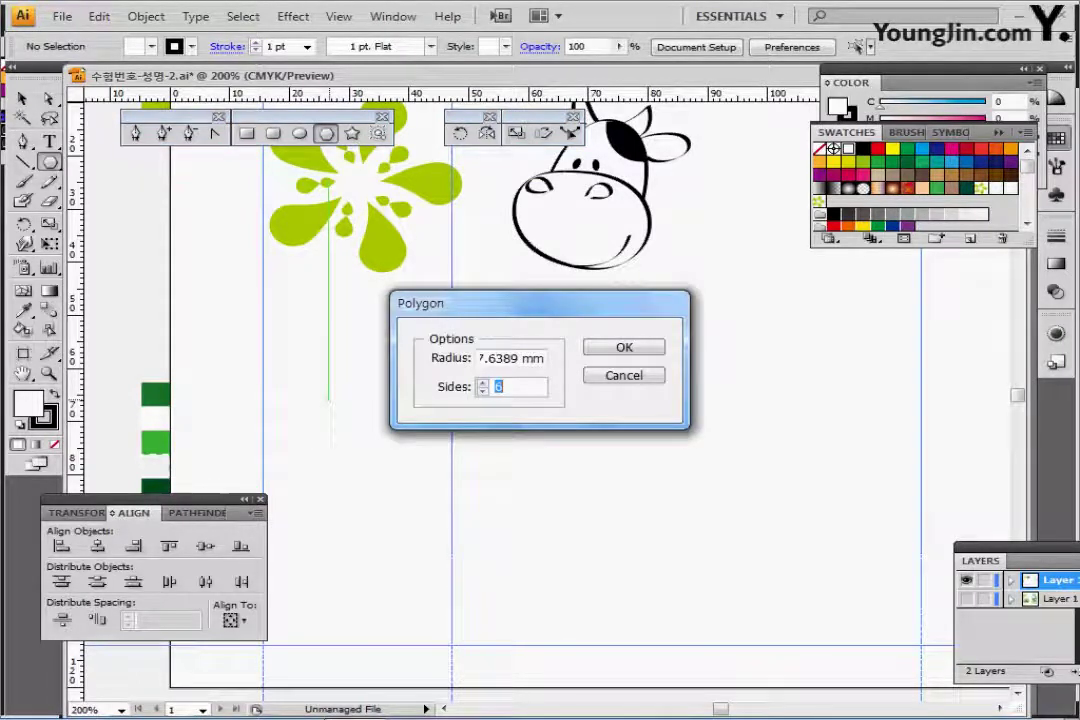
type("30")
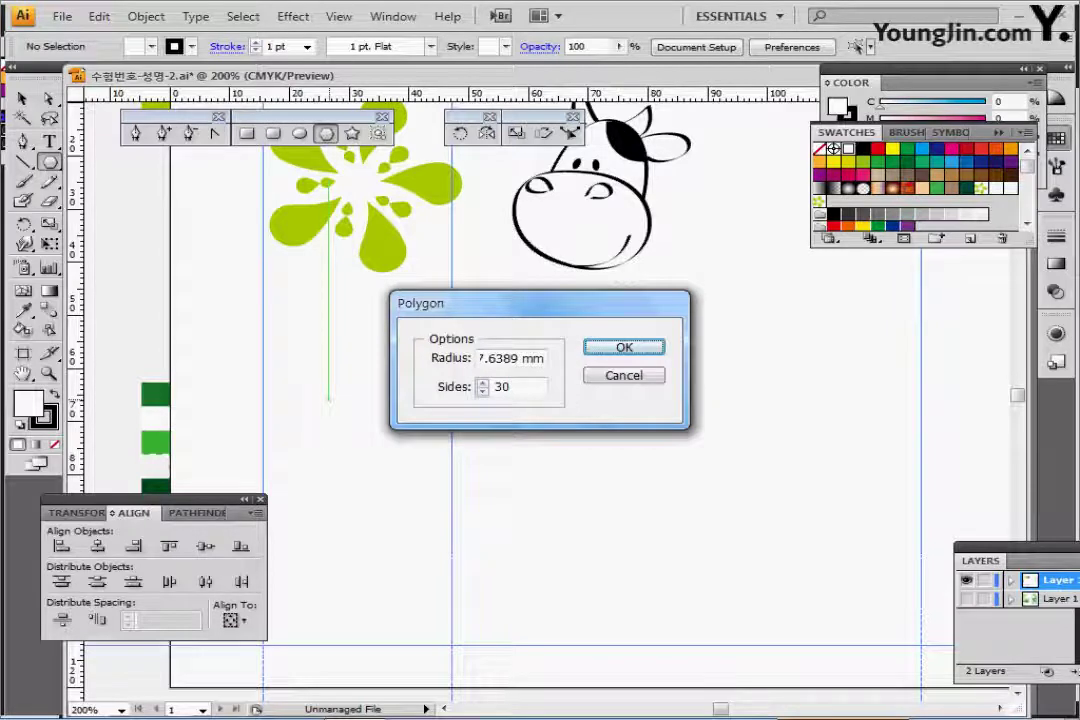
key("shift+Tab")
type("30")
key("Tab")
type("8")
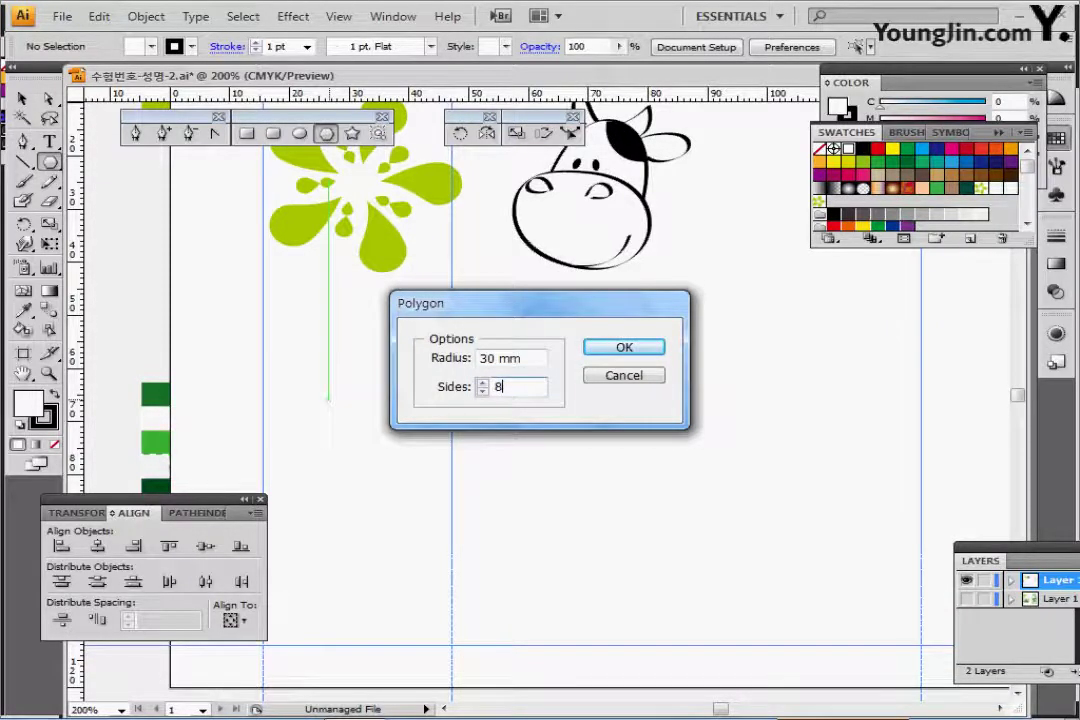
key("Return")
left_click_drag(360, 341, 521, 492)
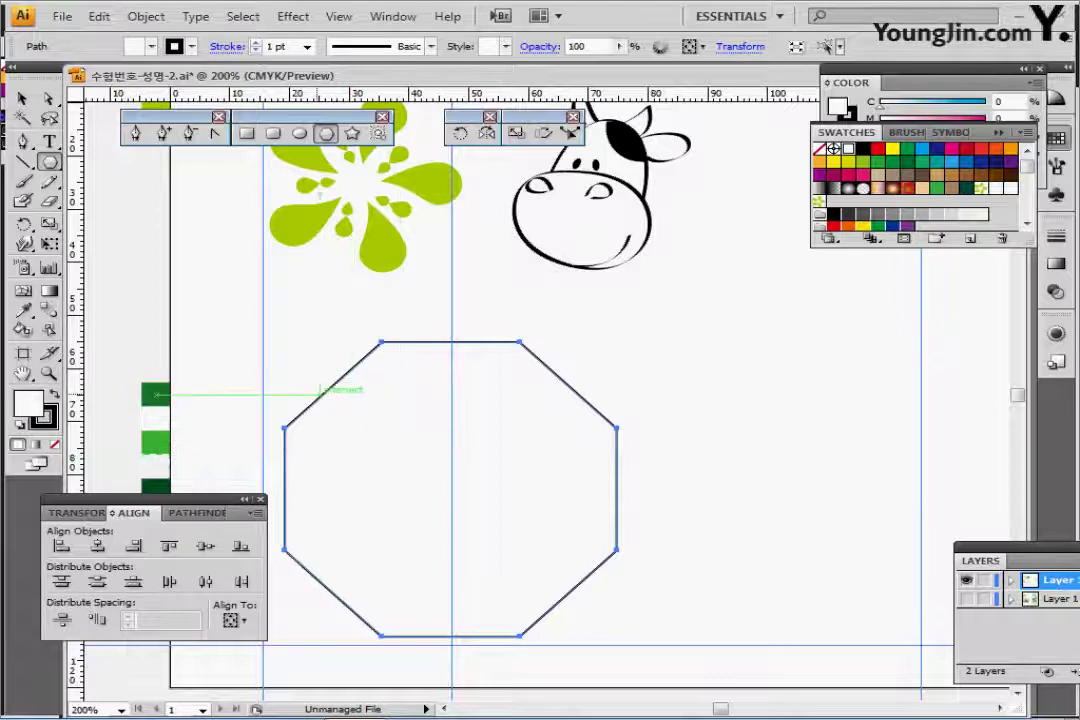
- Delete the octagon's two uppermost anchor points so its upper part is open
left_click(47, 99)
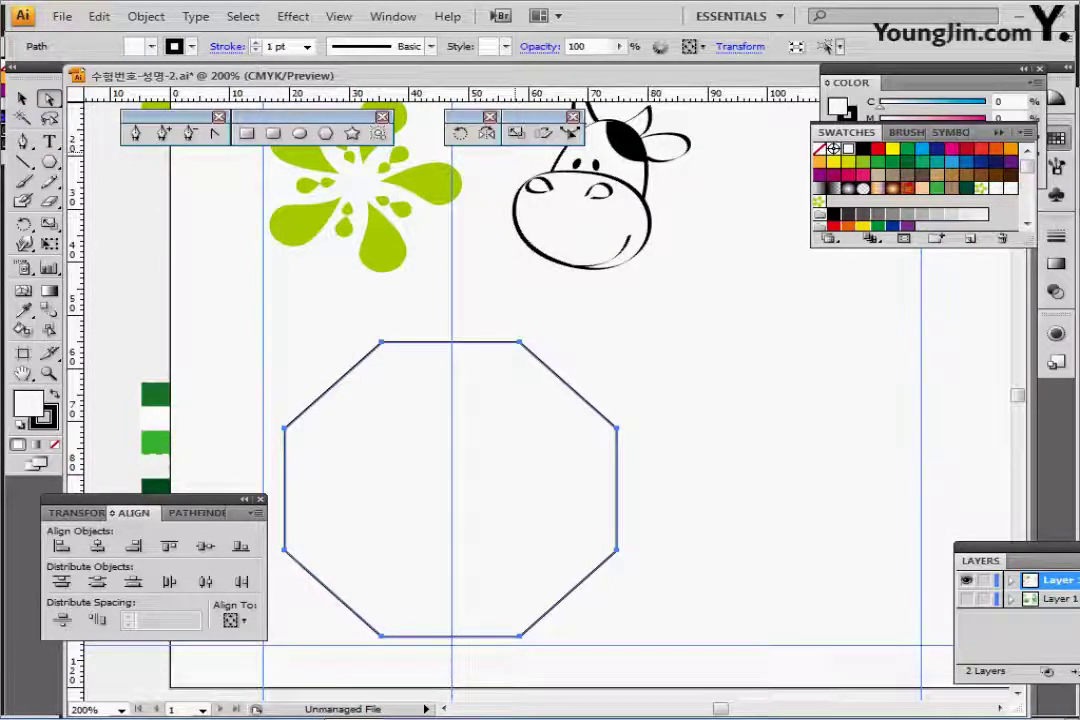
left_click_drag(352, 314, 580, 345)
left_click(602, 330)
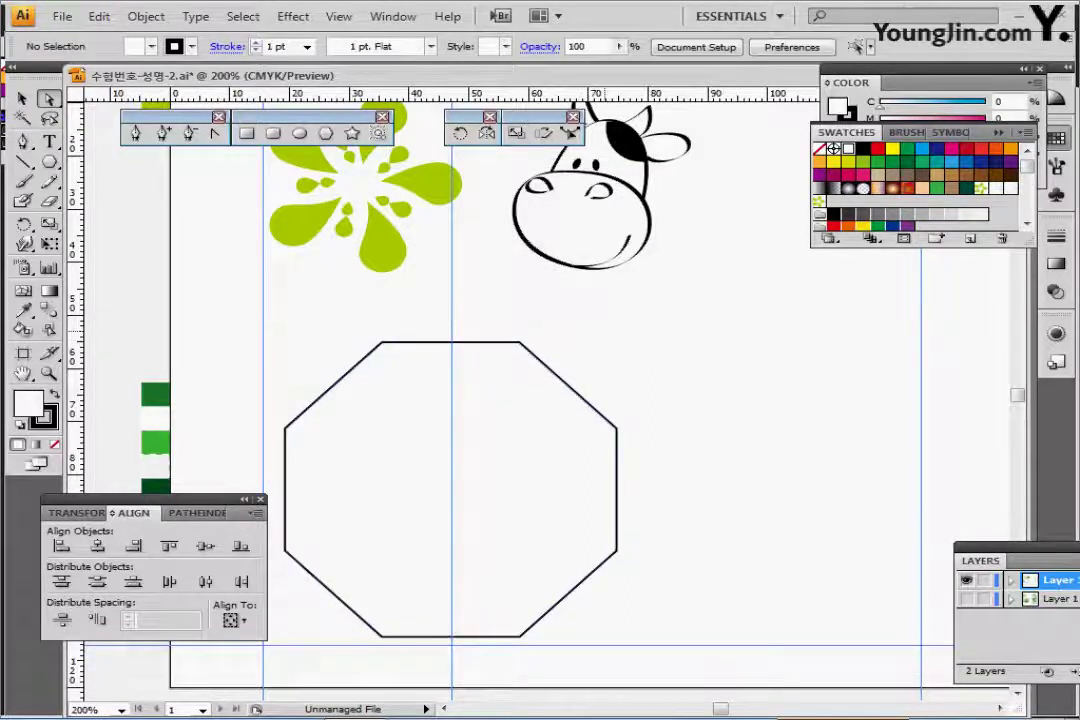
left_click_drag(350, 294, 545, 355)
key("Delete")
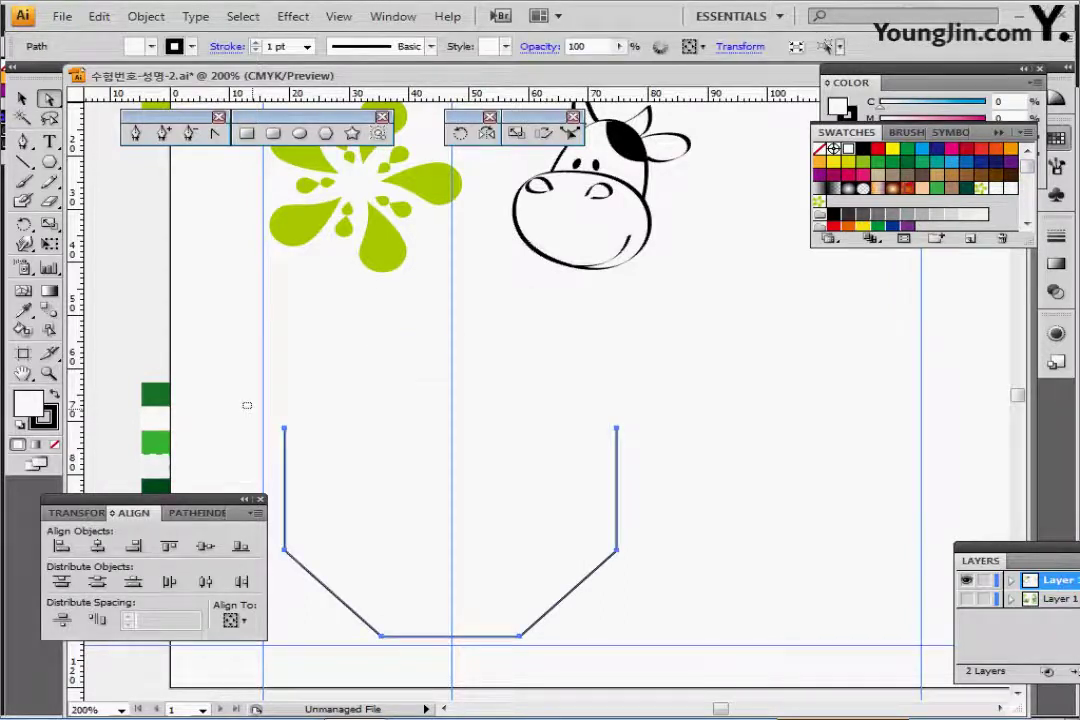
- Join the two open end points with a straight upper edge to close the shape
left_click_drag(243, 404, 642, 434)
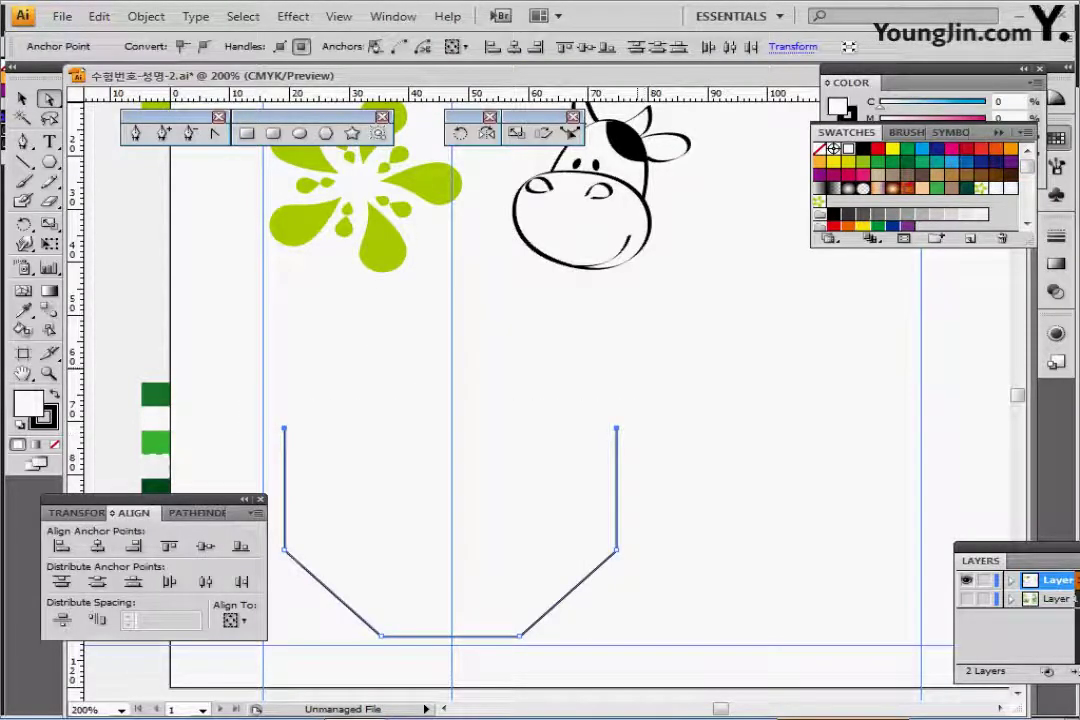
right_click(640, 370)
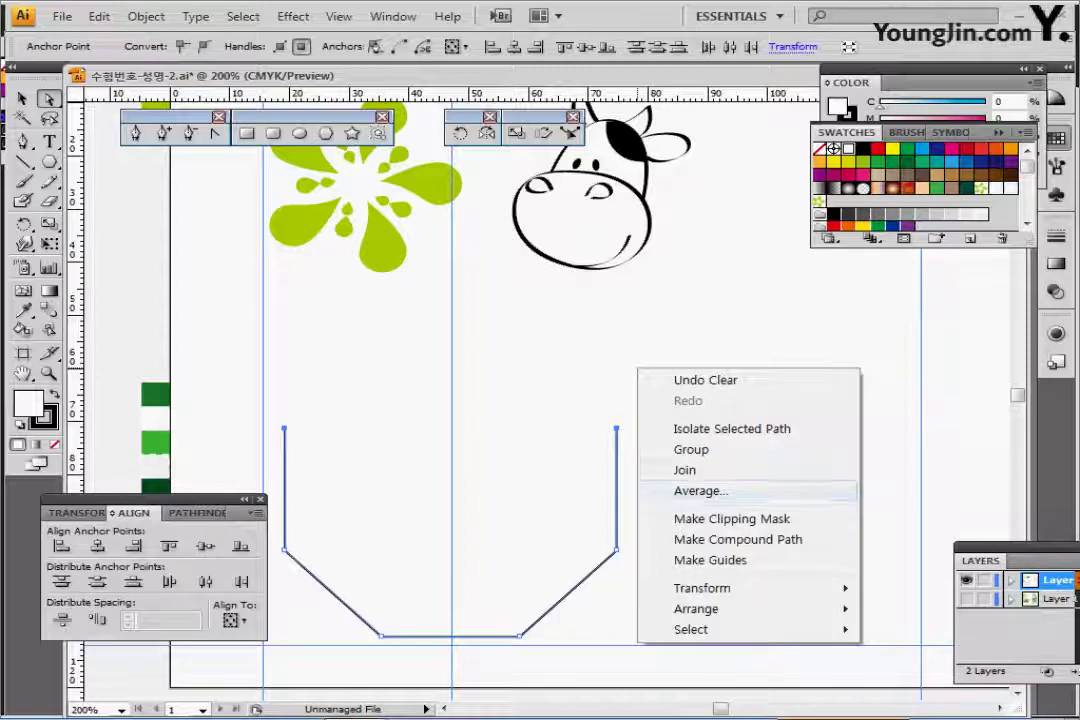
left_click(690, 470)
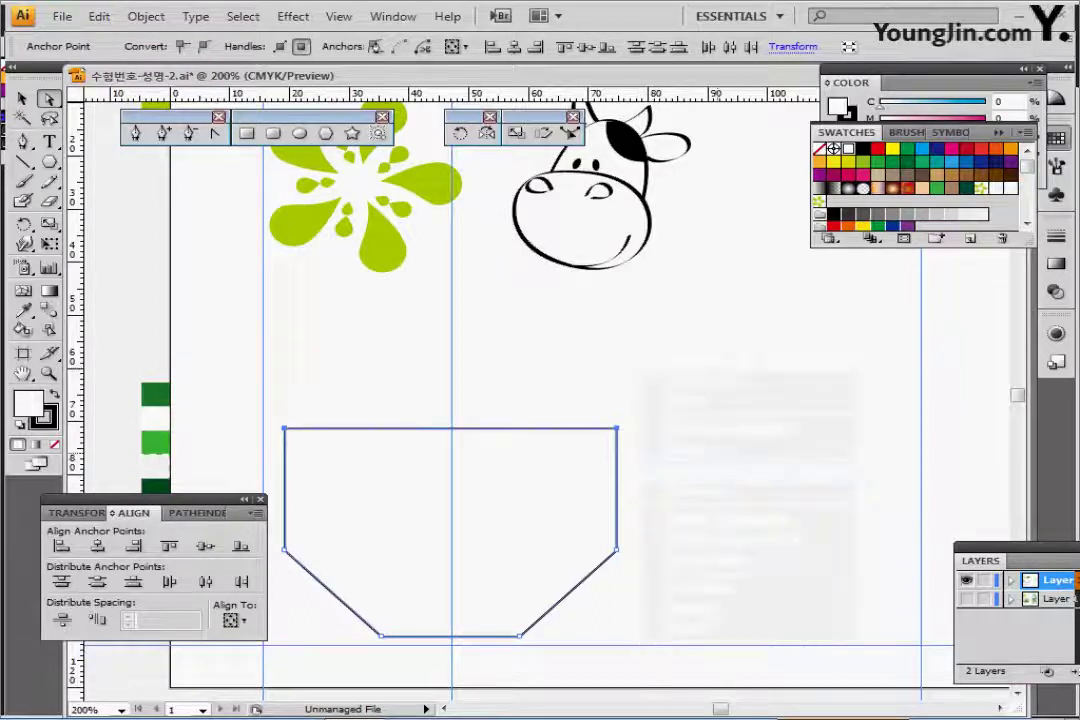
left_click(727, 414)
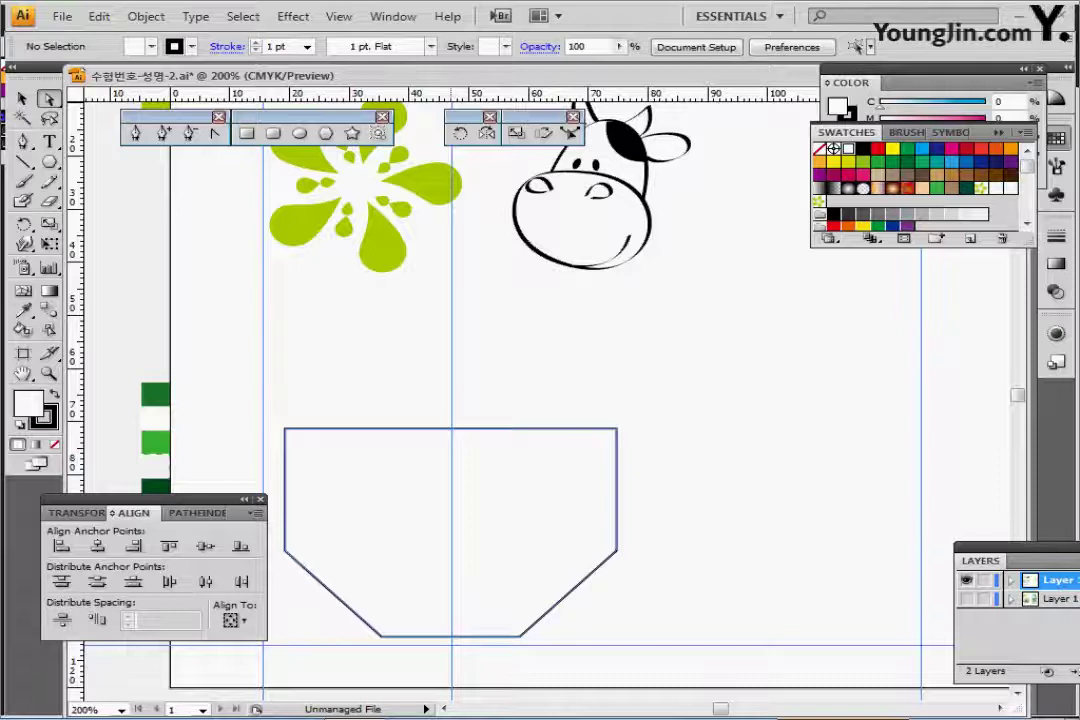
- Apply Round Corners with a 1 mm radius to the closed shape and expand its appearance
left_click(450, 428)
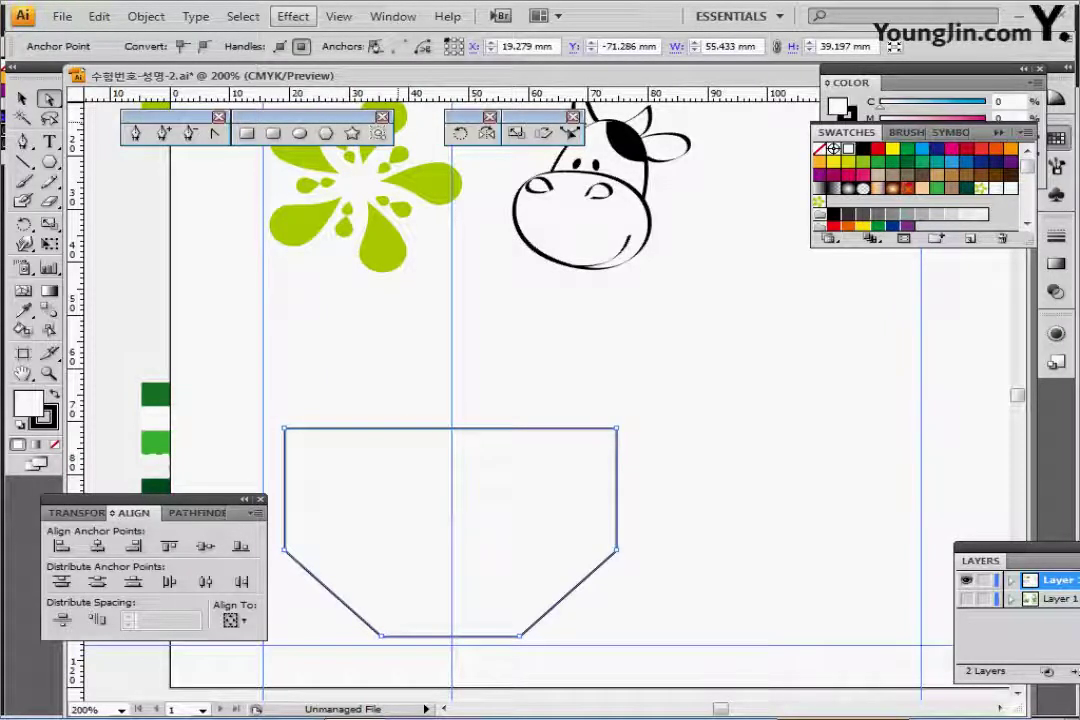
left_click(293, 16)
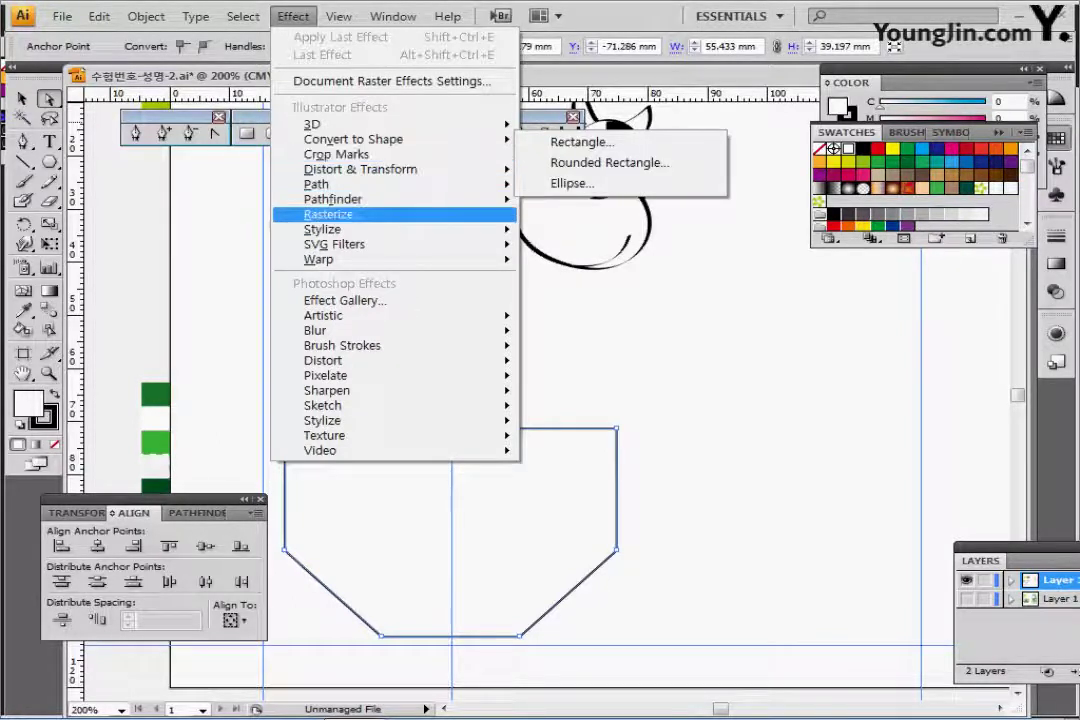
mouse_move(400, 229)
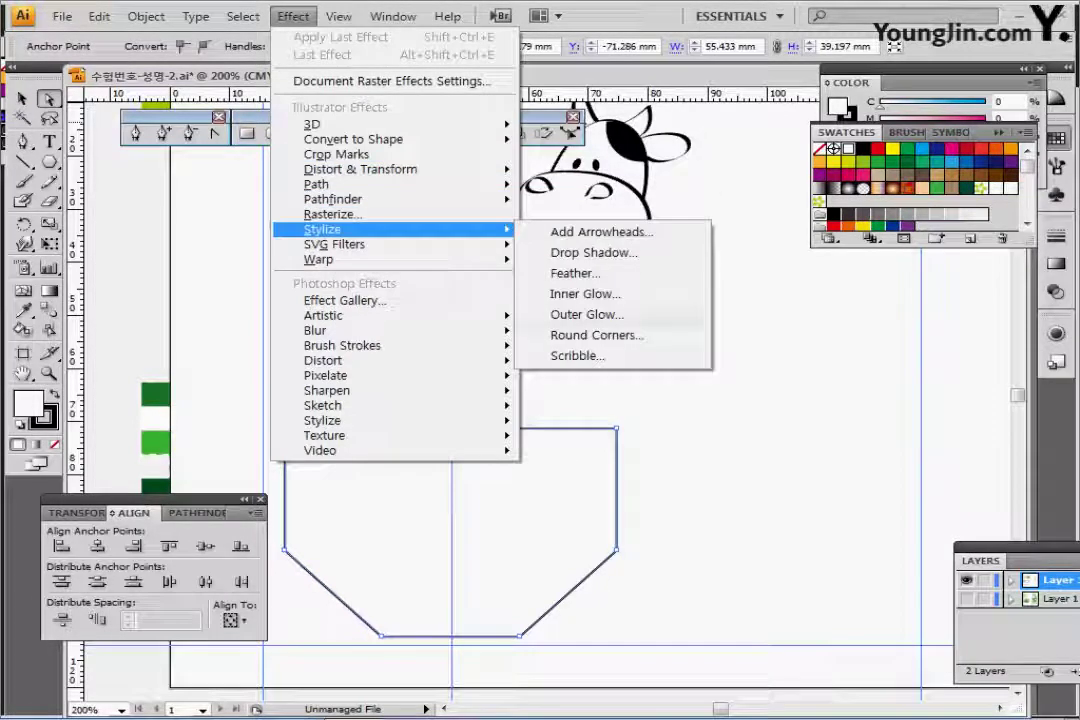
left_click(597, 335)
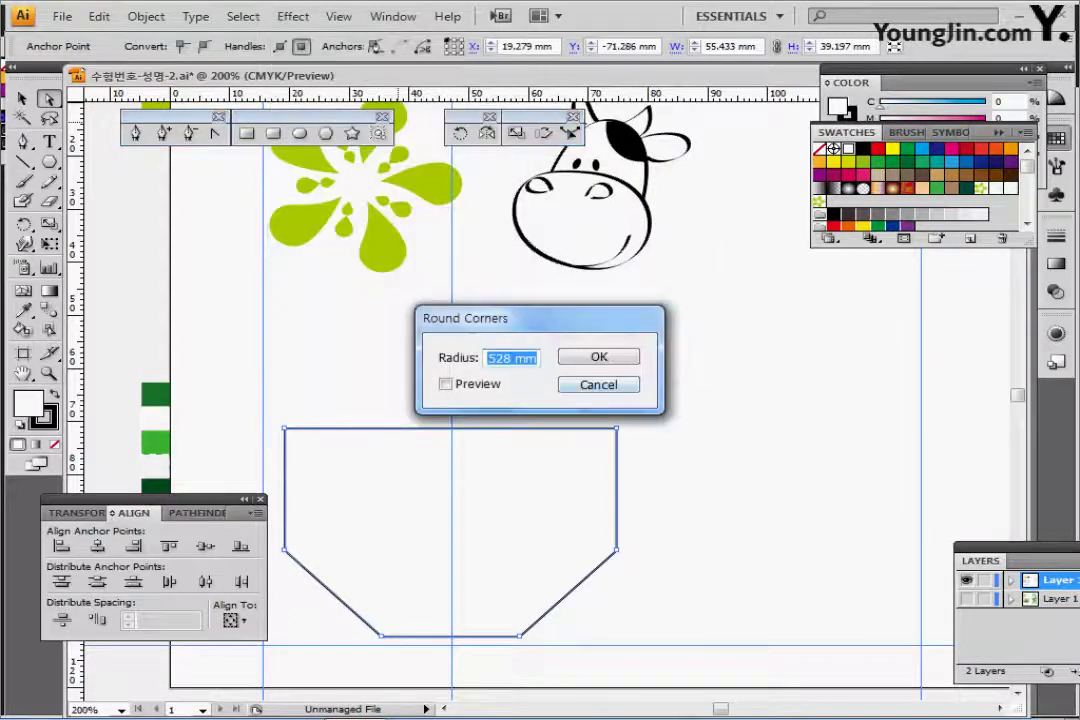
type("1")
key("Return")
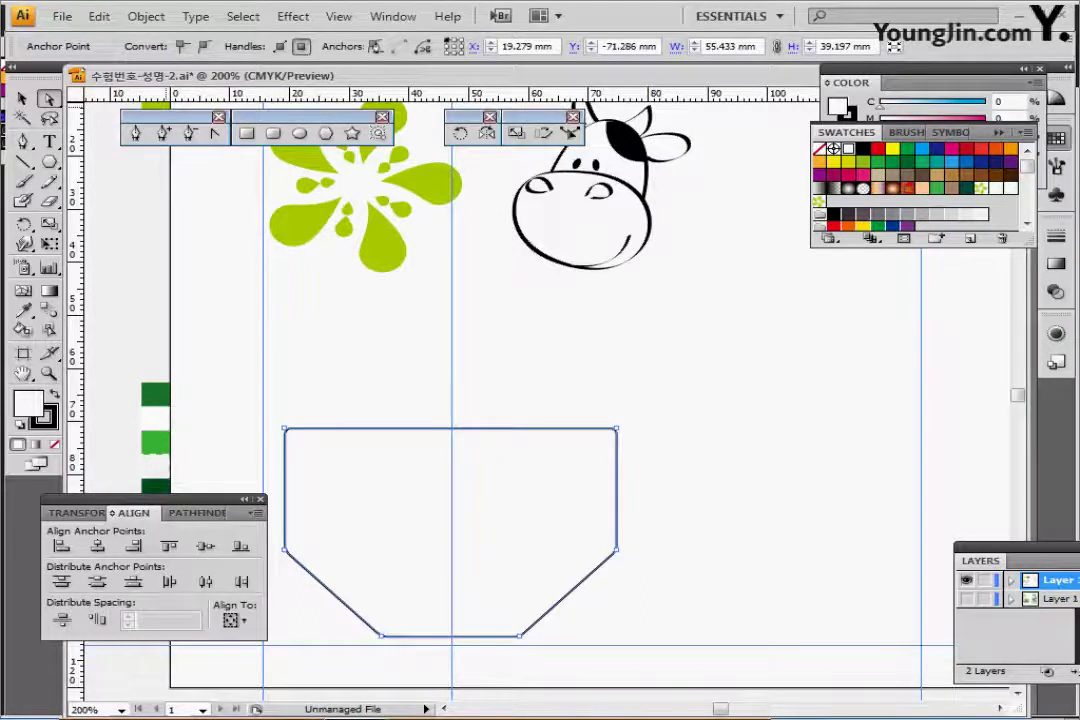
left_click(146, 16)
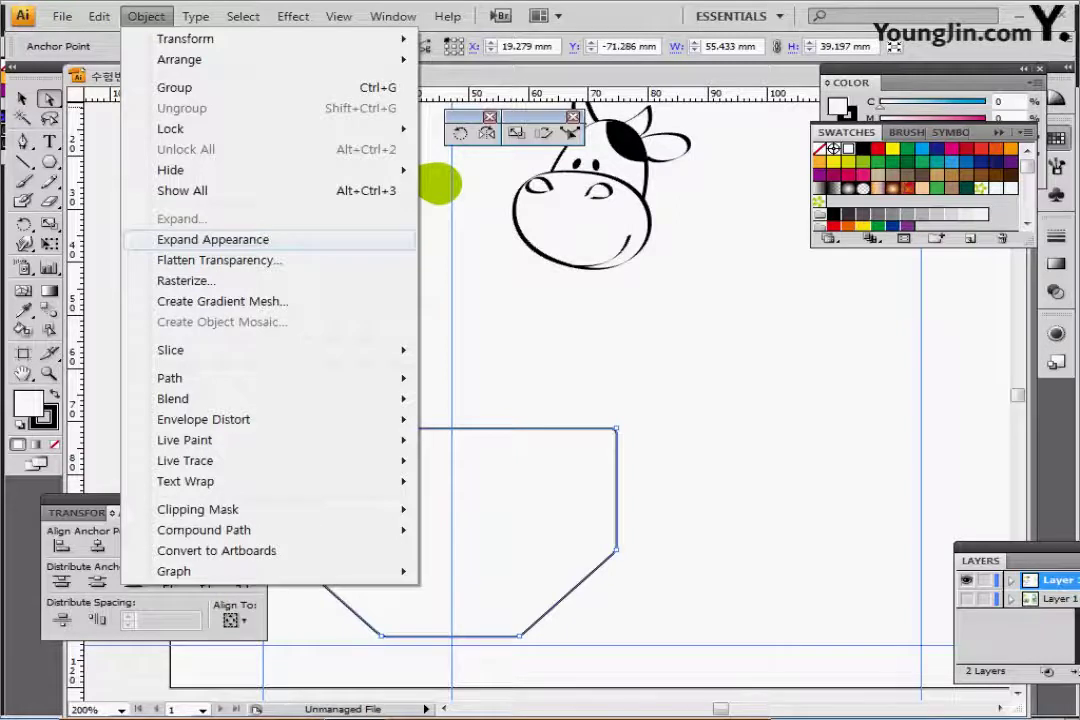
left_click(213, 239)
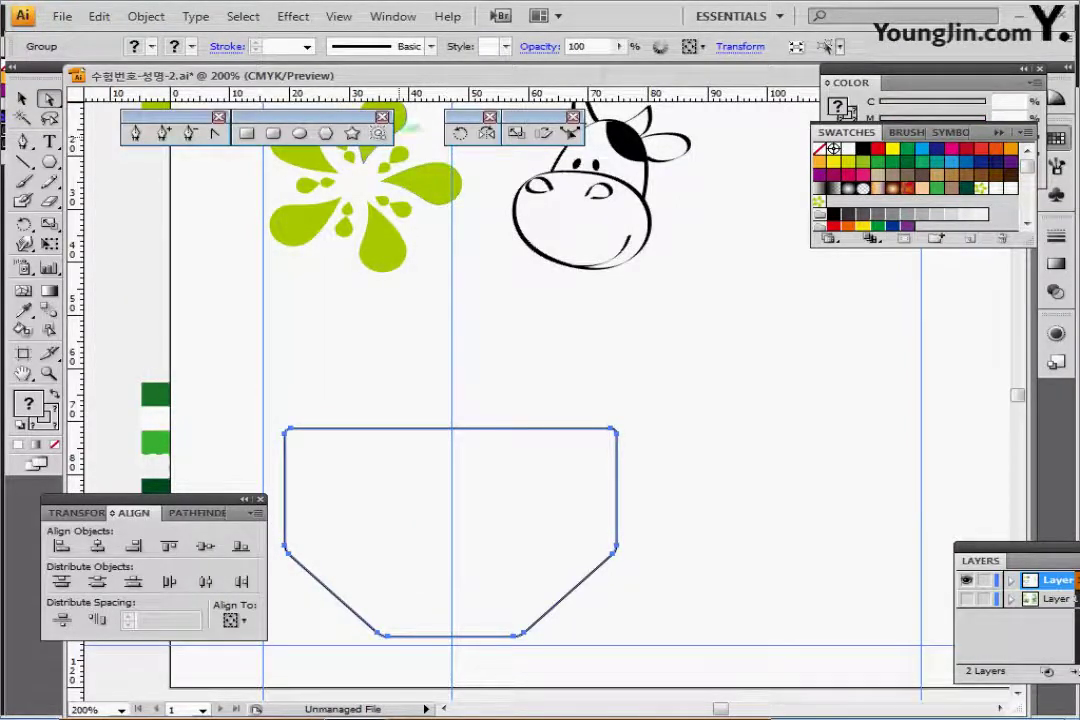
- Offset the rounded shape's path by -4 mm to make an inset copy inside it
left_click(146, 16)
mouse_move(250, 378)
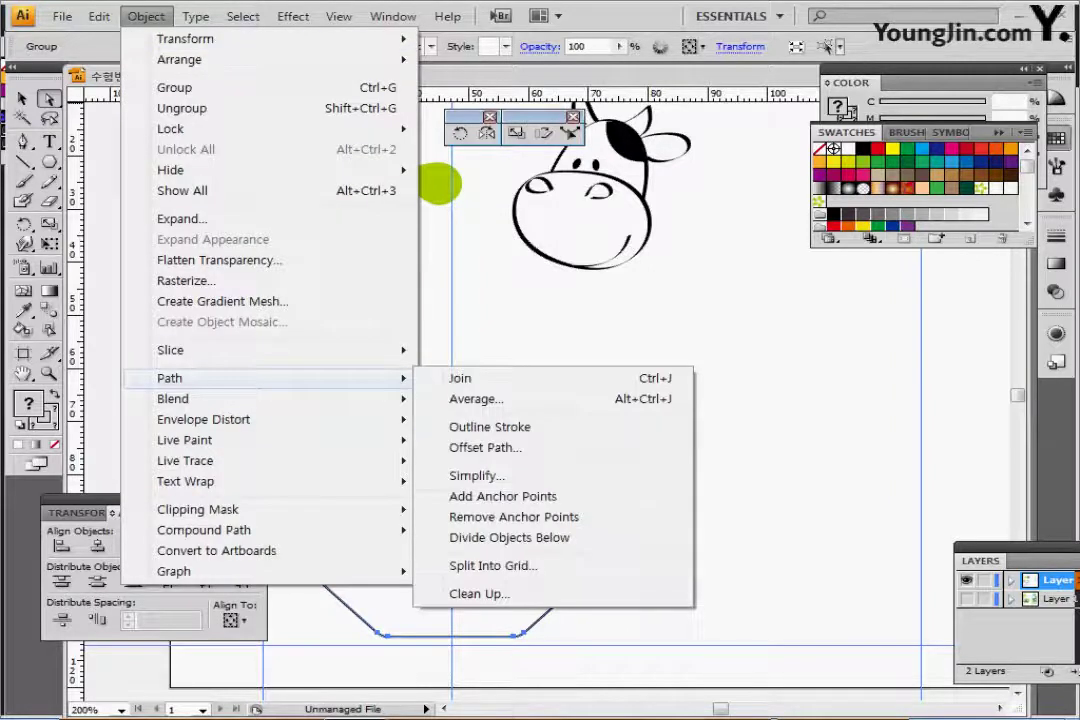
left_click(485, 447)
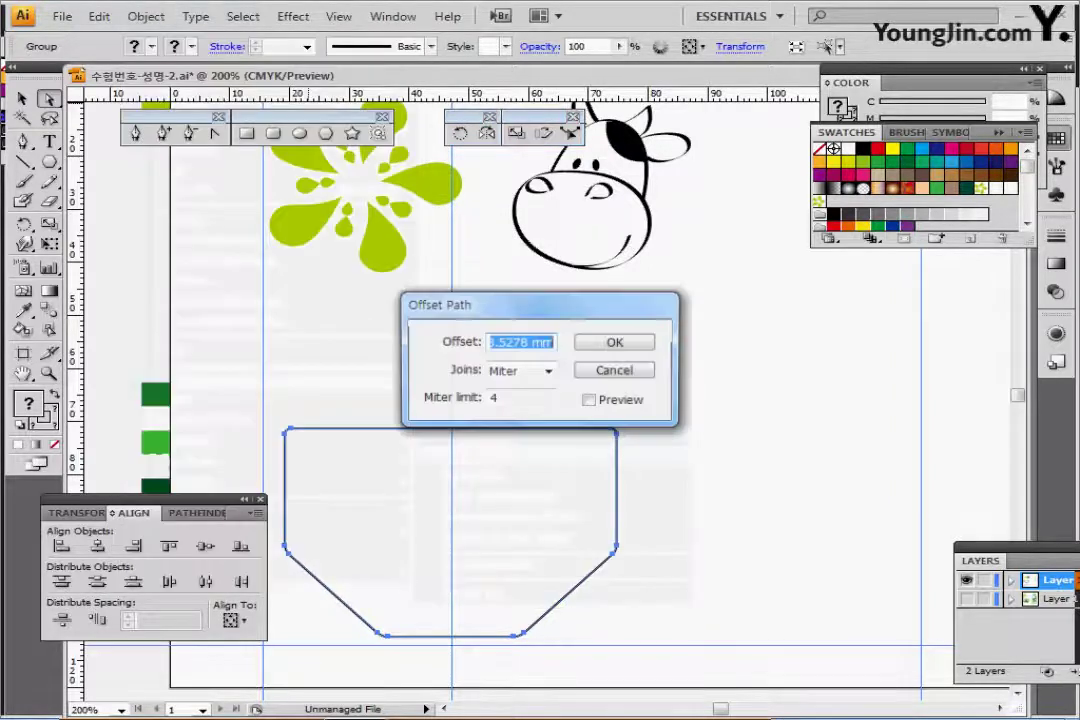
type("-4")
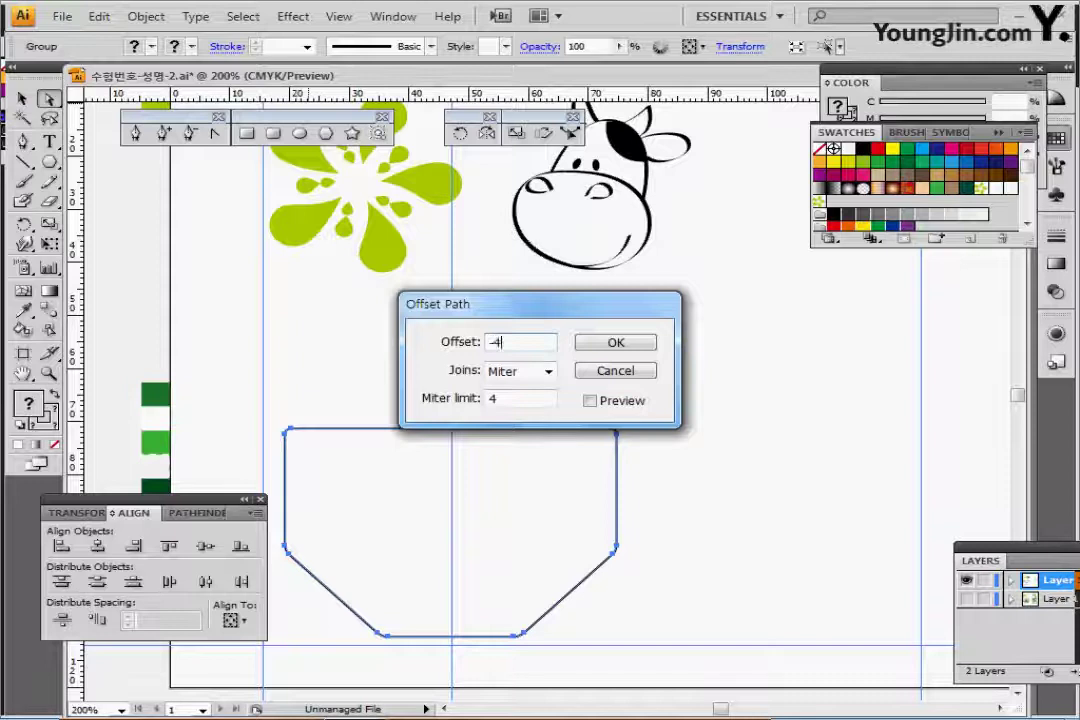
key("Return")
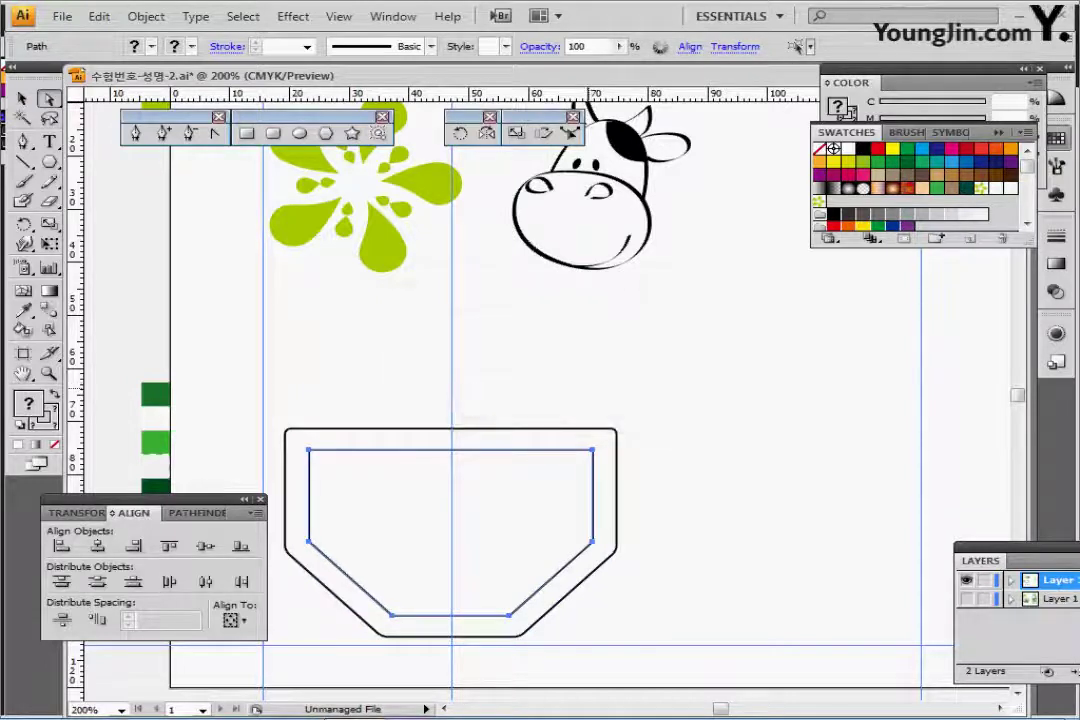
left_click(671, 408)
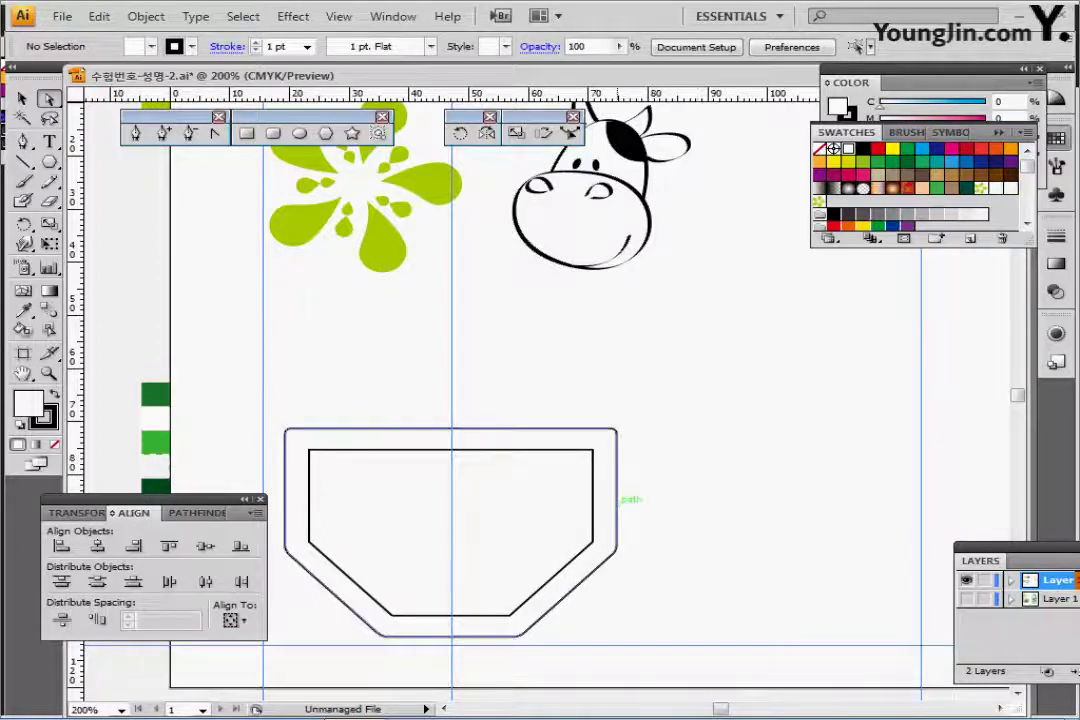
- Select the outer rounded outline together with its inset copy and make a blend between them
left_click(593, 472)
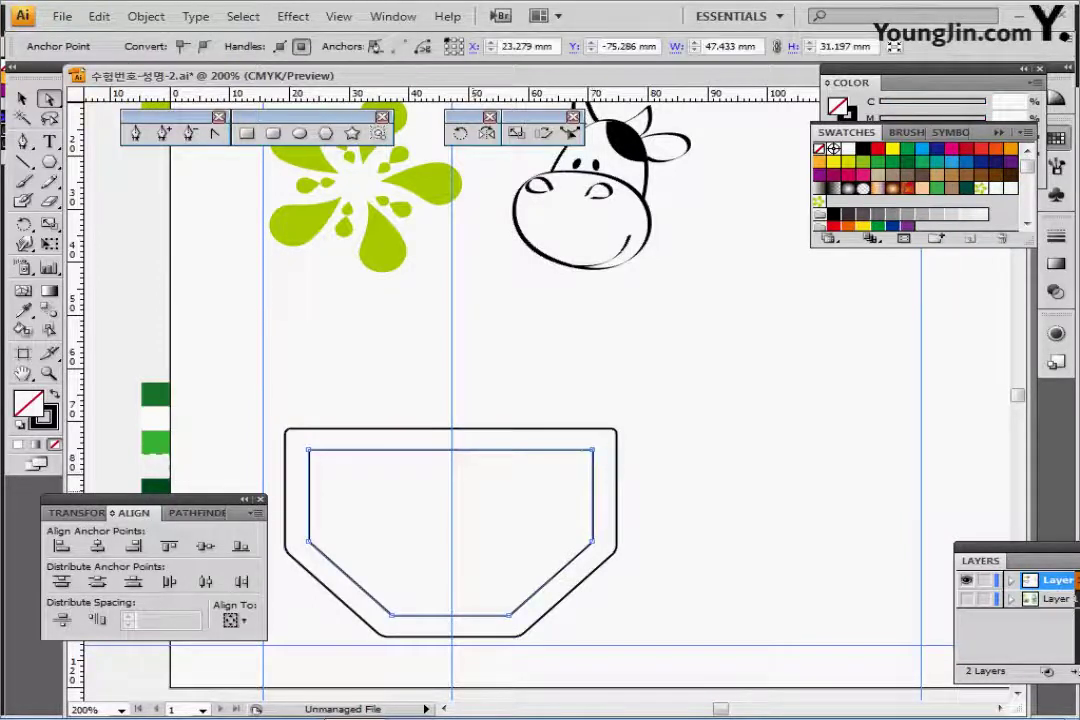
left_click(568, 474)
left_click(22, 98)
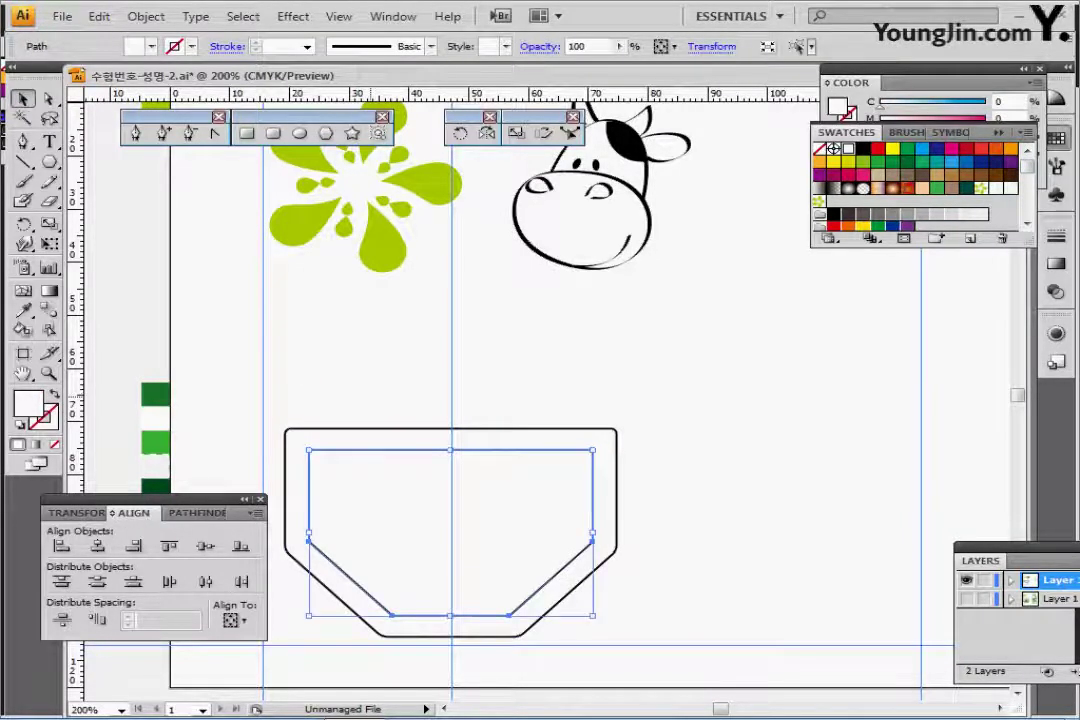
left_click(405, 482)
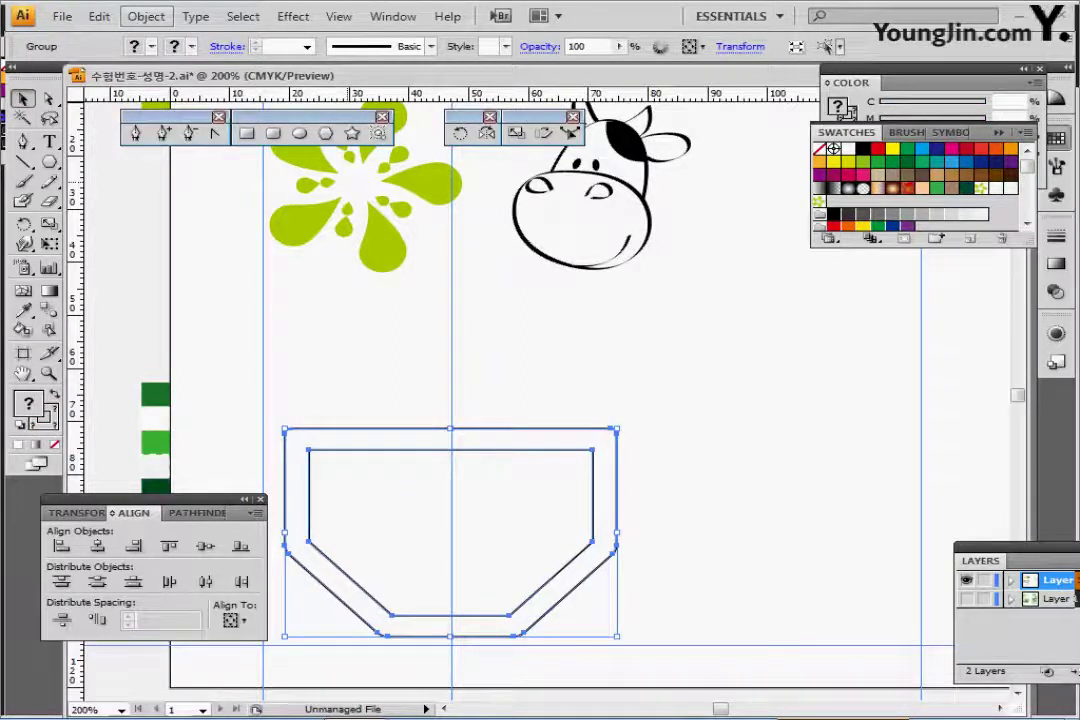
left_click(145, 16)
mouse_move(250, 378)
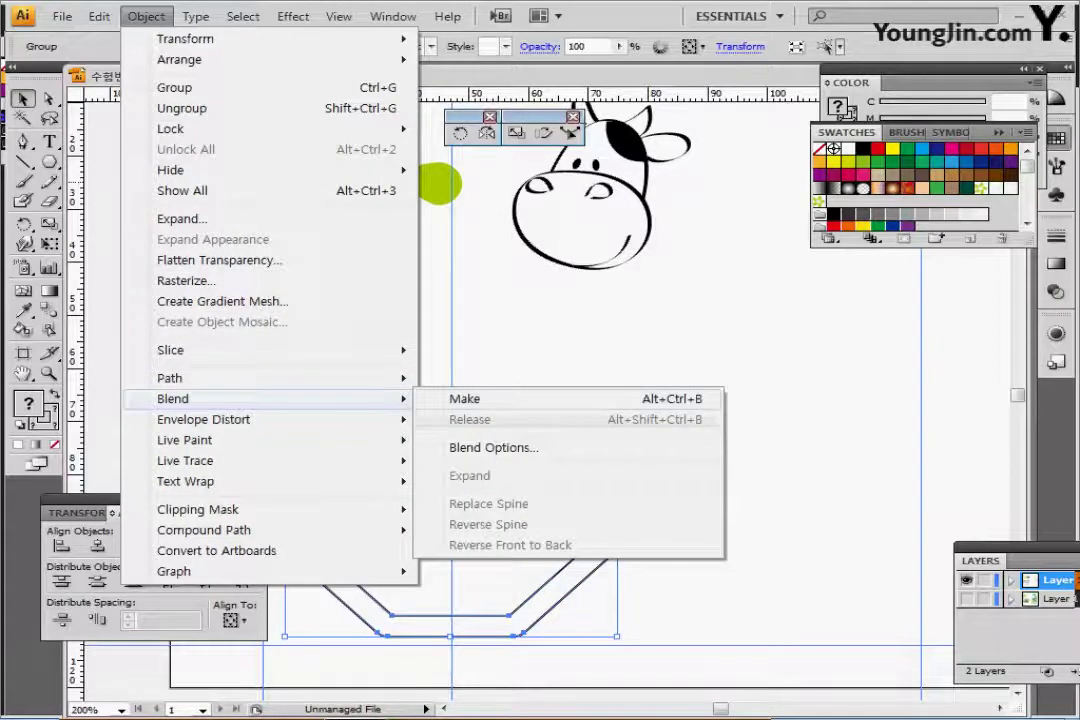
left_click(465, 398)
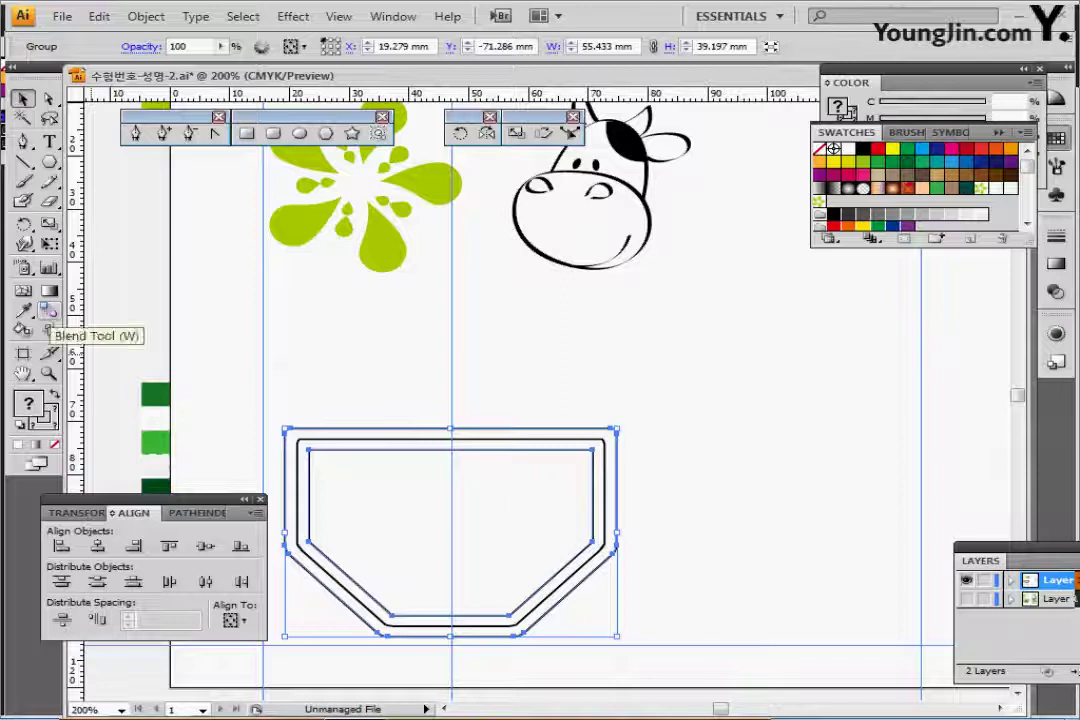
- Set the blend spacing to Specified Steps with 2 intermediate outlines
double_click(47, 314)
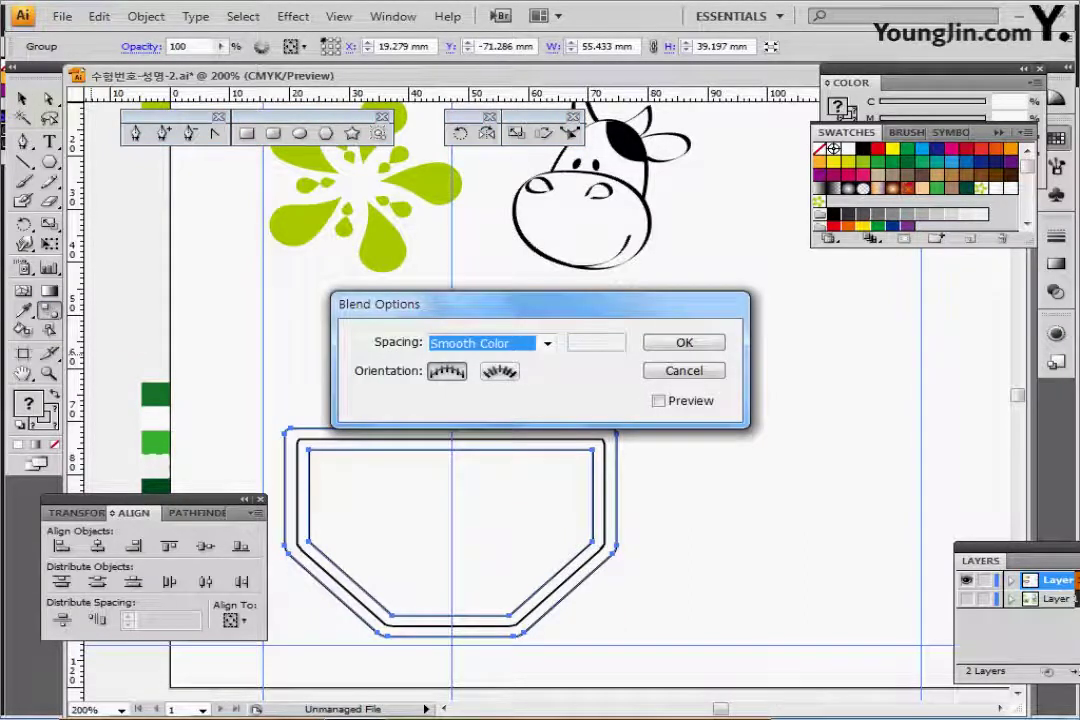
left_click(547, 343)
left_click(482, 378)
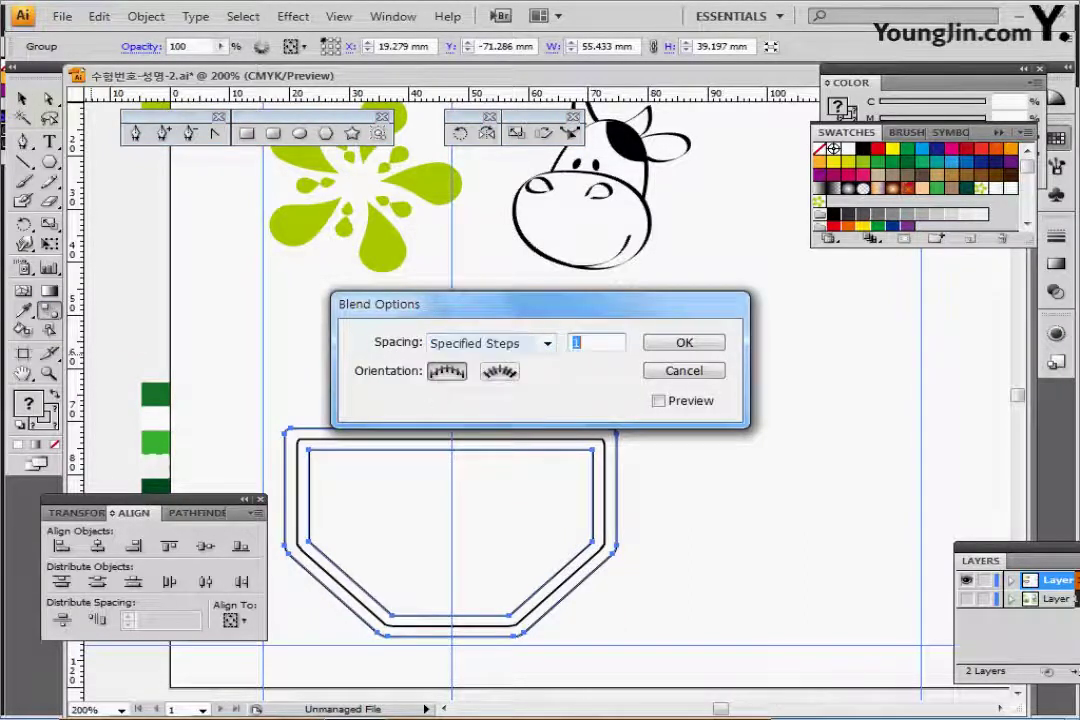
key("Return")
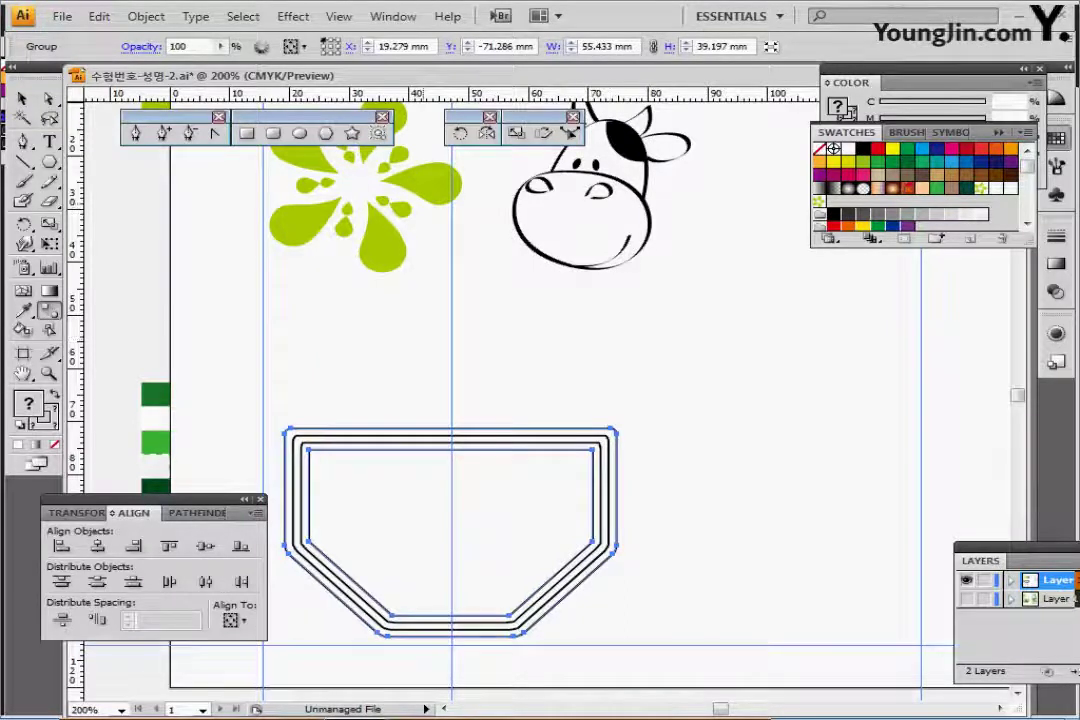
- Expand the blend into separate outlines and deselect them
left_click(146, 16)
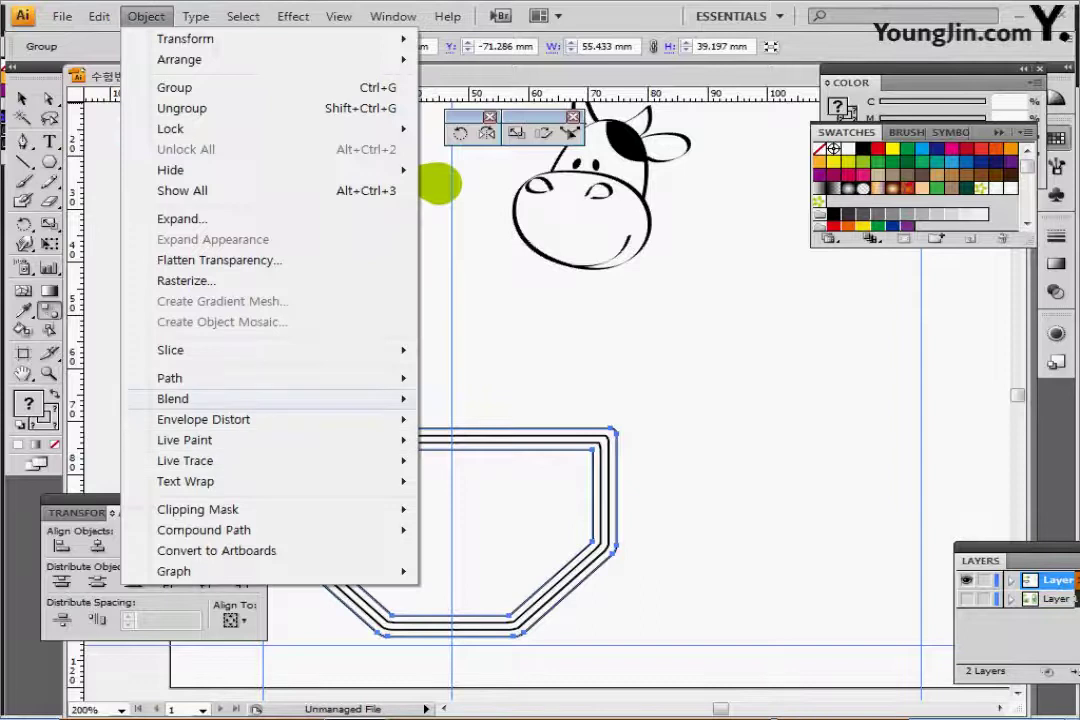
mouse_move(200, 398)
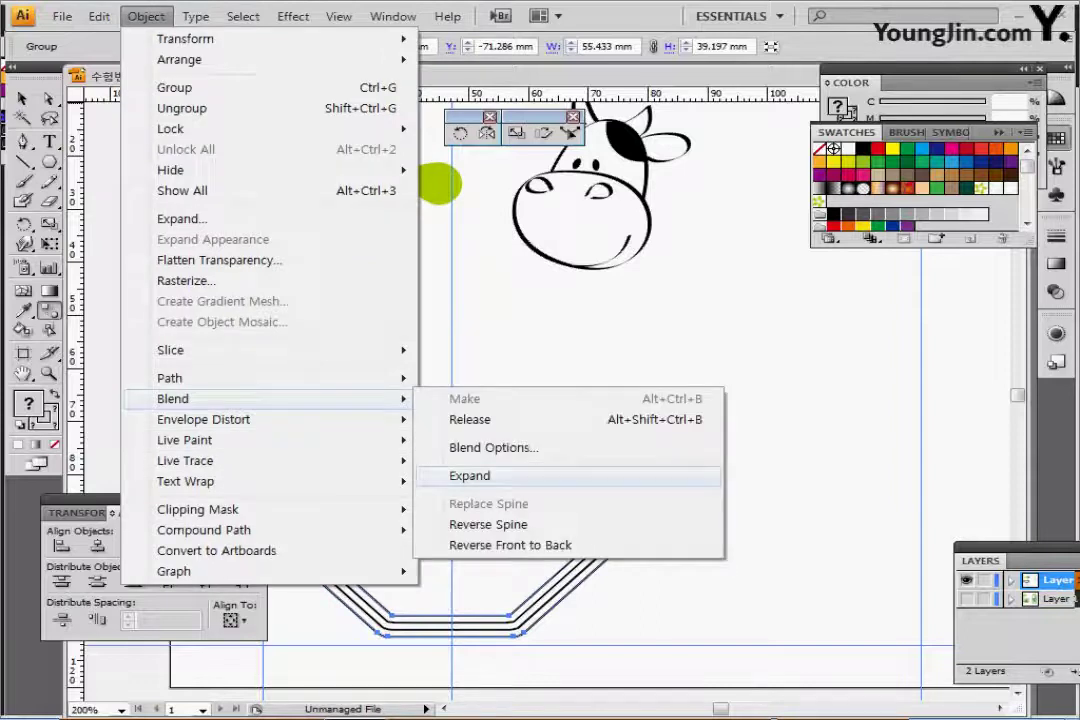
left_click(469, 475)
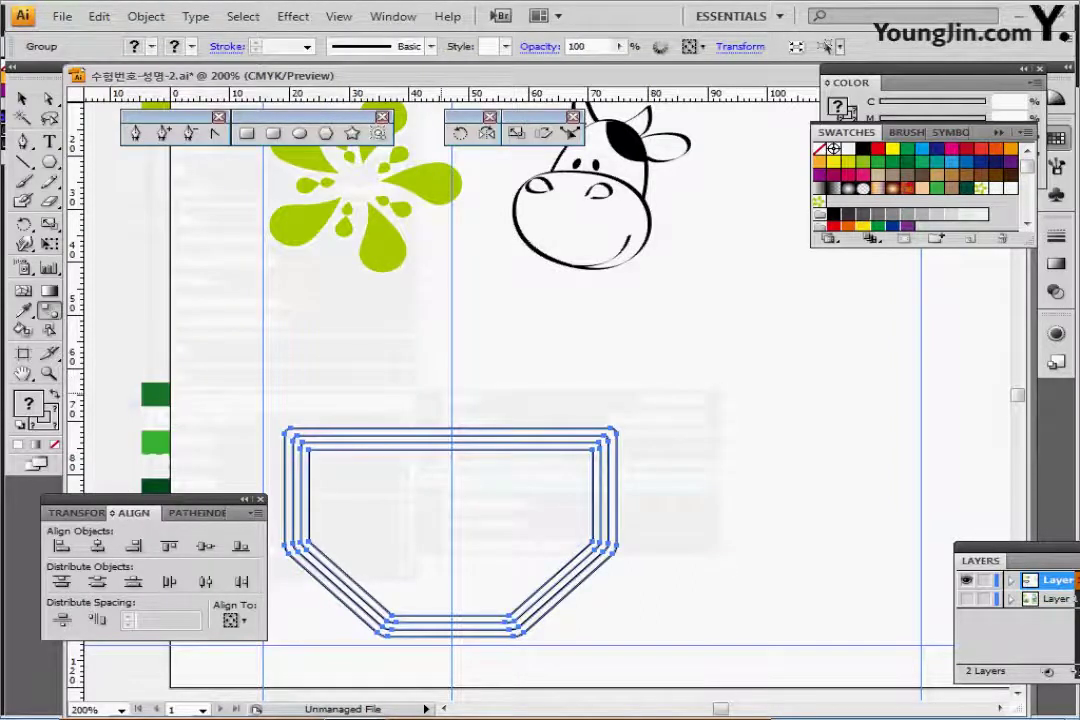
key("ctrl+plus")
left_click_drag(453, 465, 441, 444)
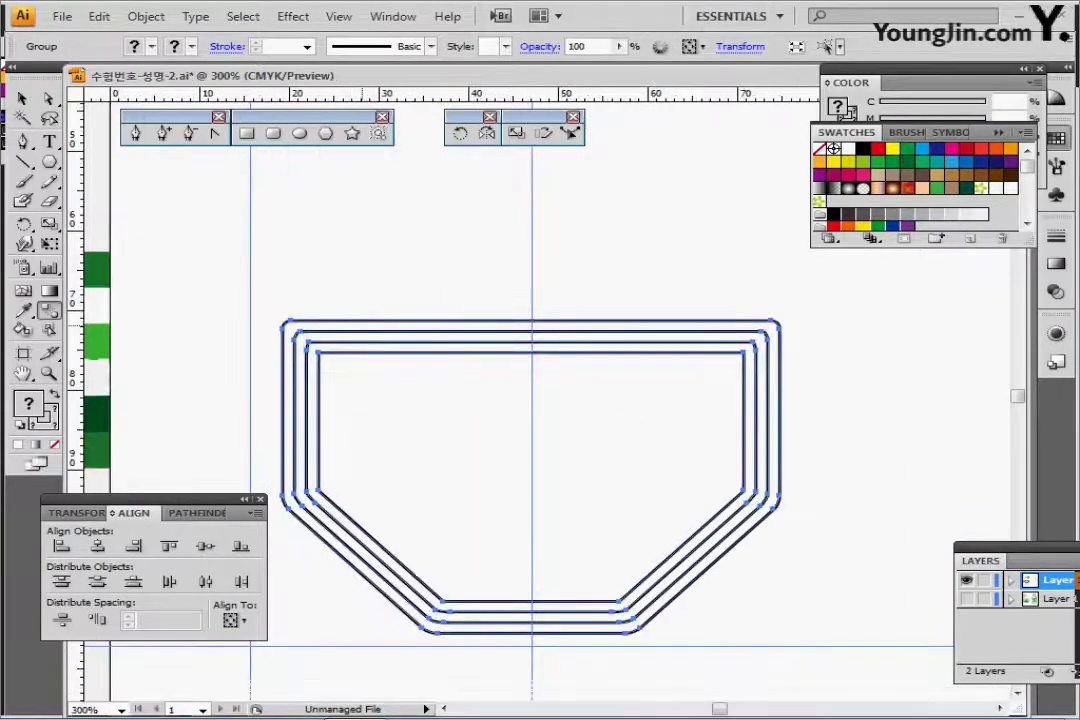
key("ctrl+shift+a")
- Isolate the expanded outline group and fill the outermost shape with the sampled dark green from the colour samples beside the artboard
left_click_drag(312, 367, 350, 365)
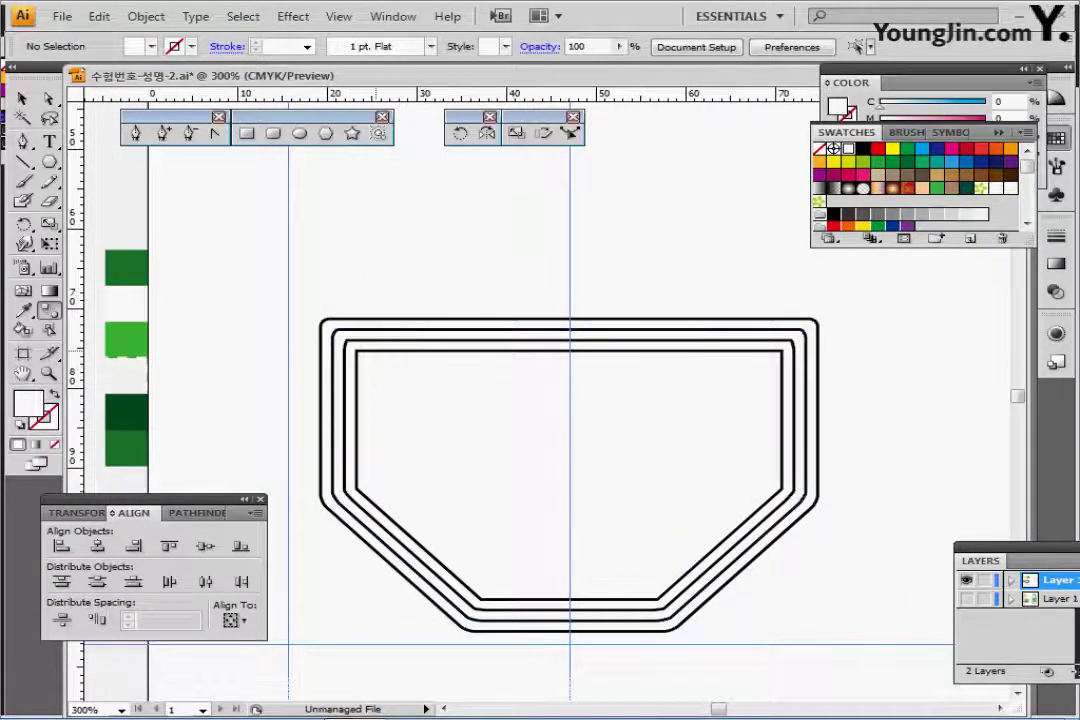
scroll(305, 300, "left", 1)
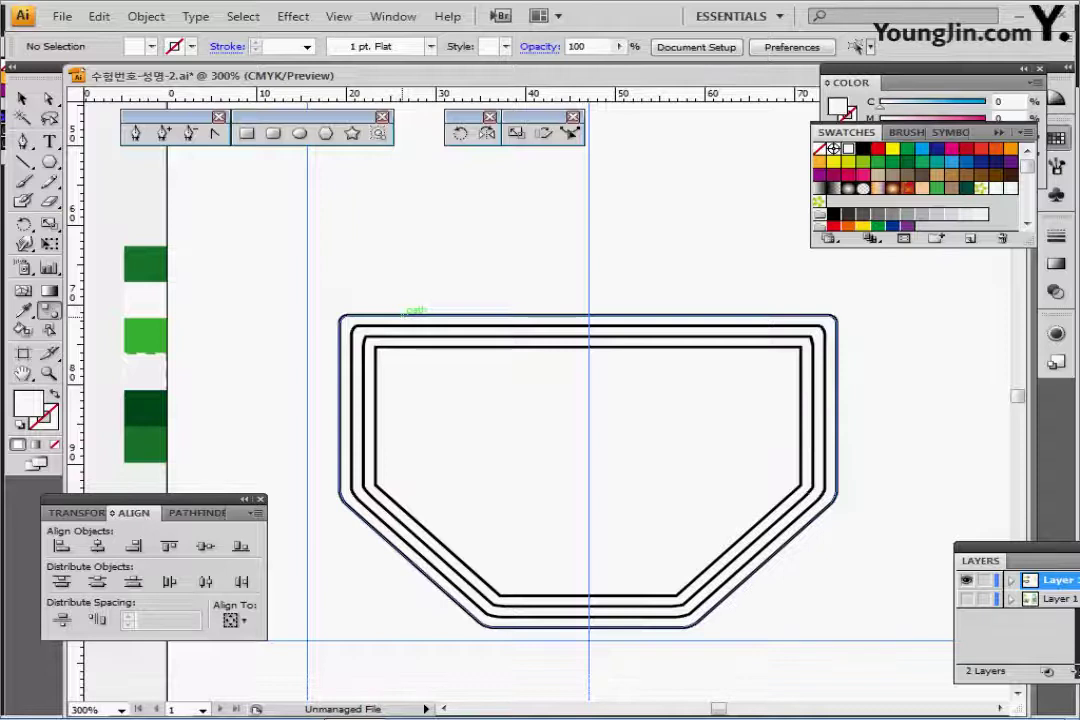
double_click(405, 316)
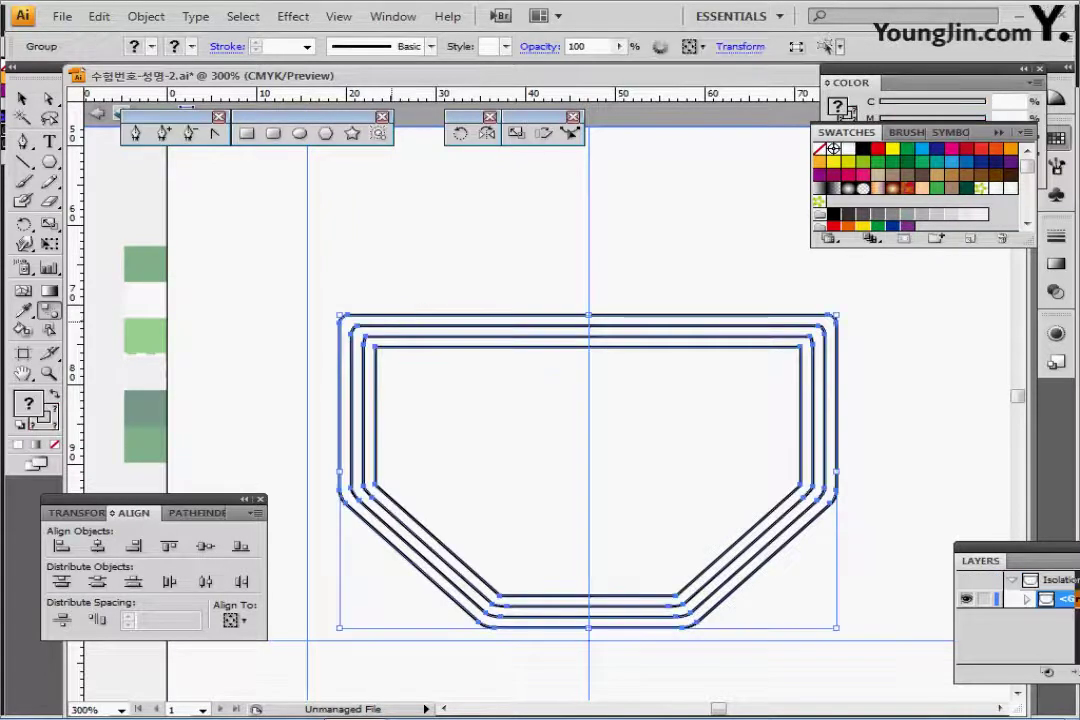
left_click(338, 262)
left_click(390, 318)
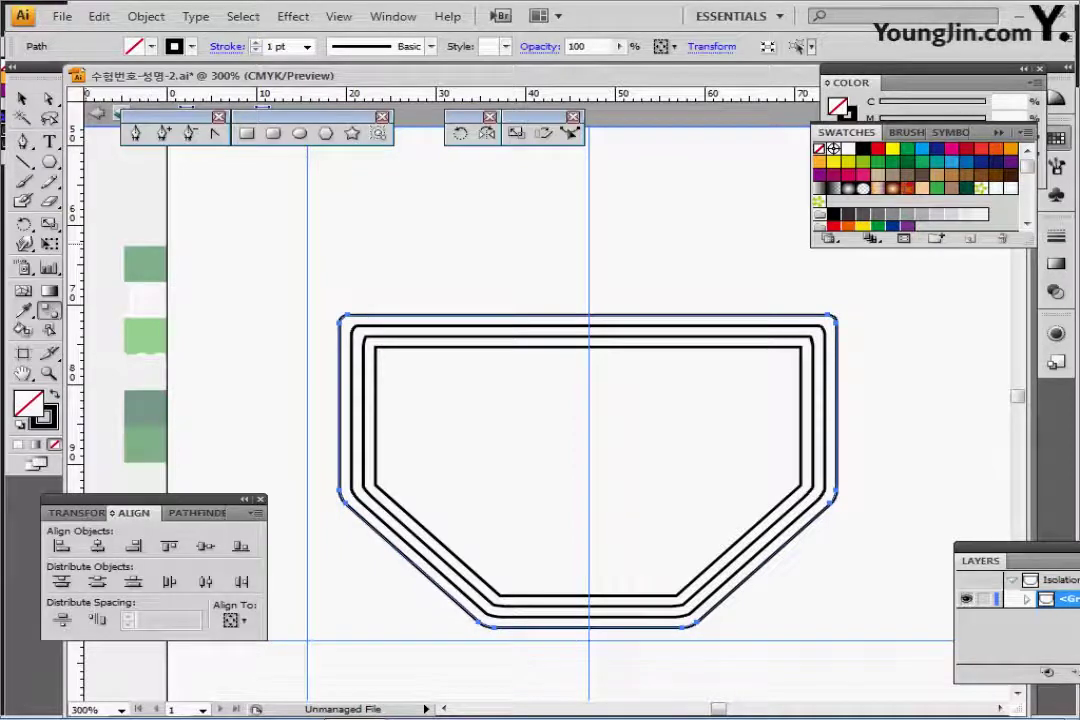
left_click(24, 310)
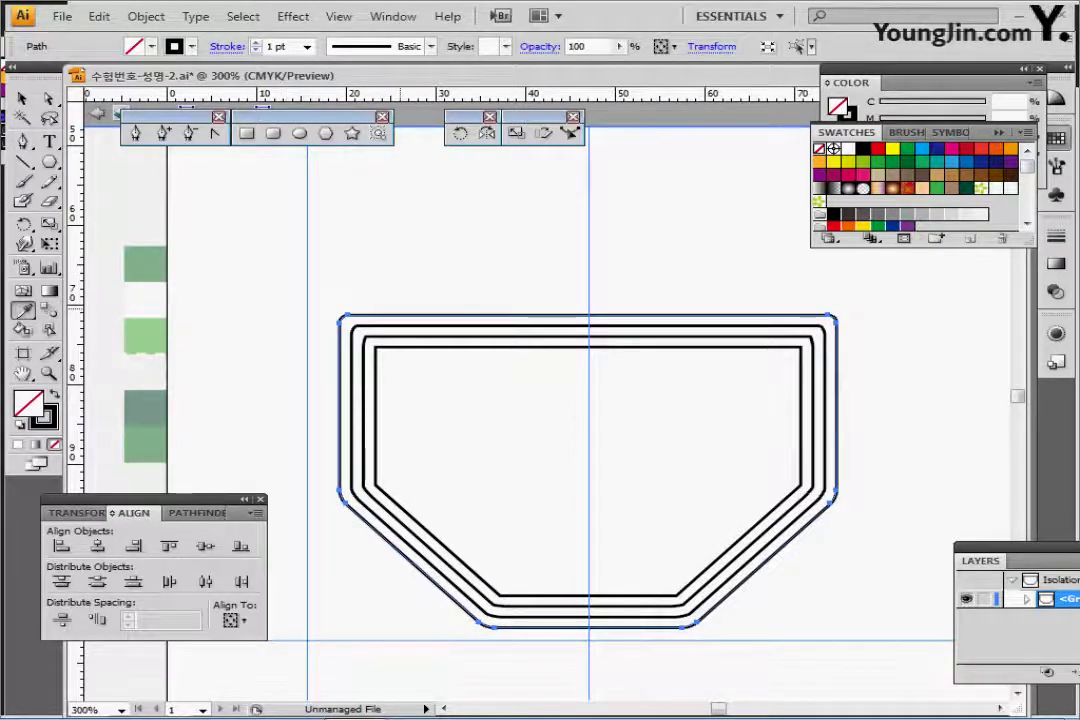
left_click(146, 261)
- Fill the second outline with the sampled white and the third with the sampled bright green
left_click(359, 326, "ctrl")
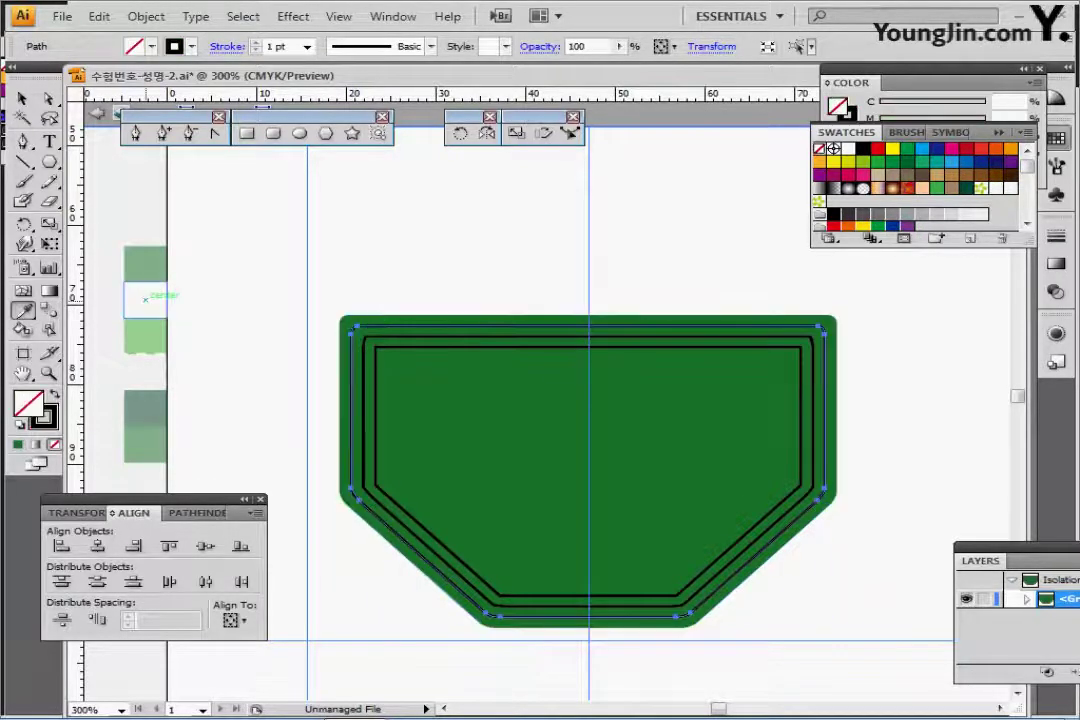
left_click(145, 298)
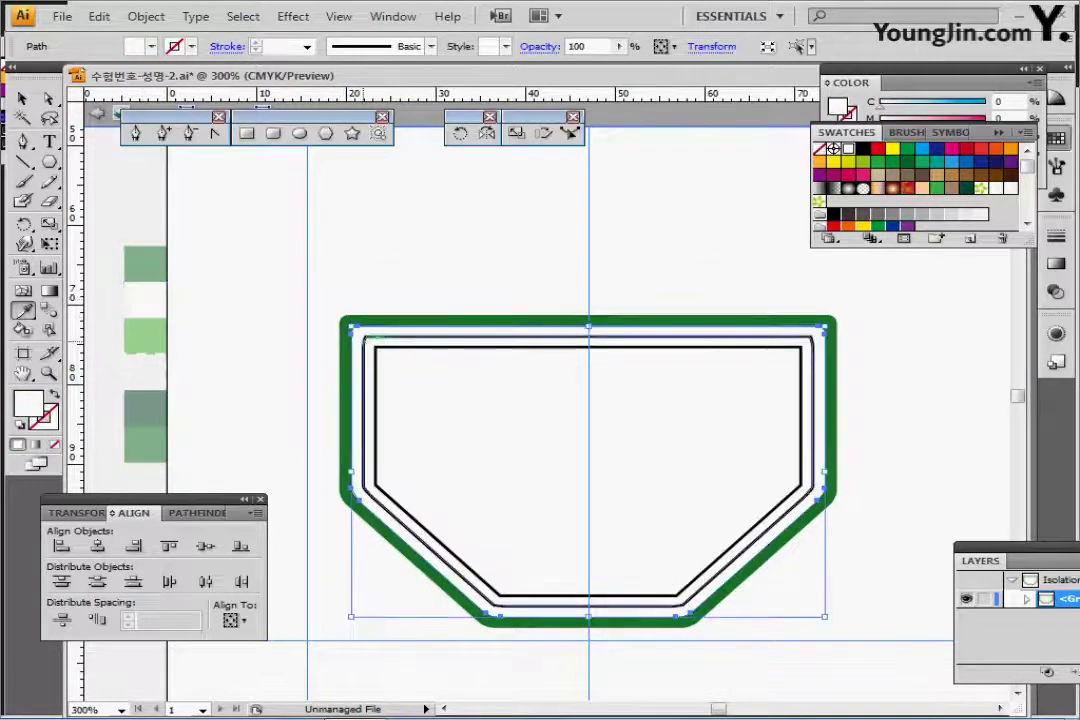
left_click(365, 341, "ctrl")
left_click(145, 336)
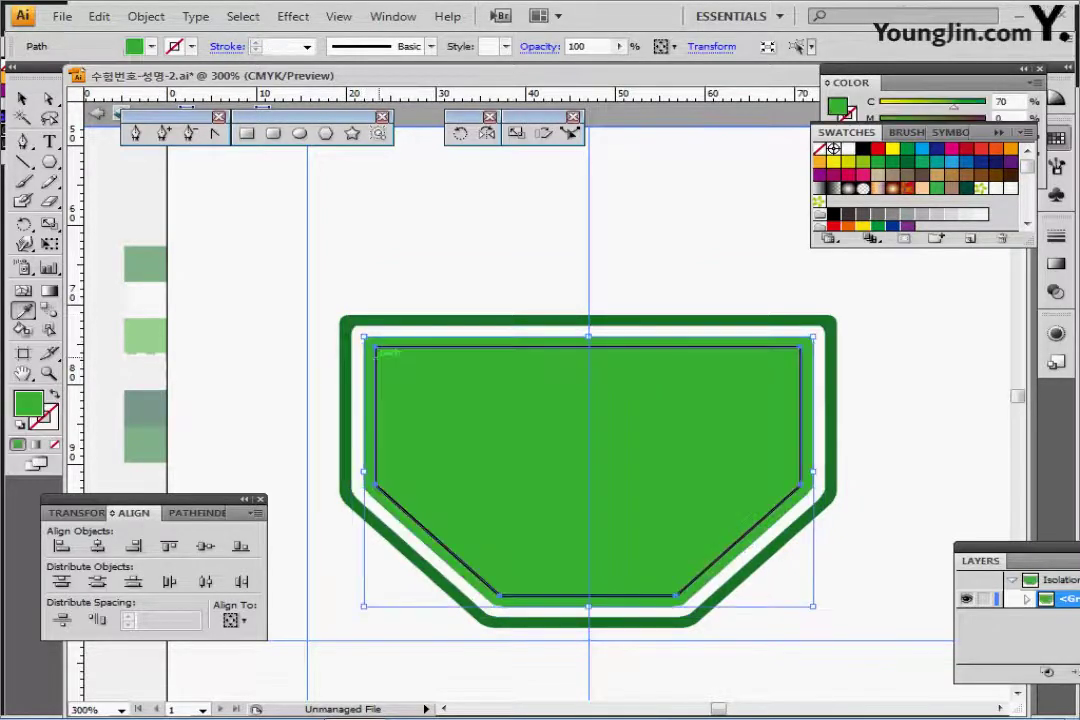
- Apply the sampled white dashed stroke to the innermost outline, check its stroke settings, and leave the isolated group
left_click(376, 354, "ctrl")
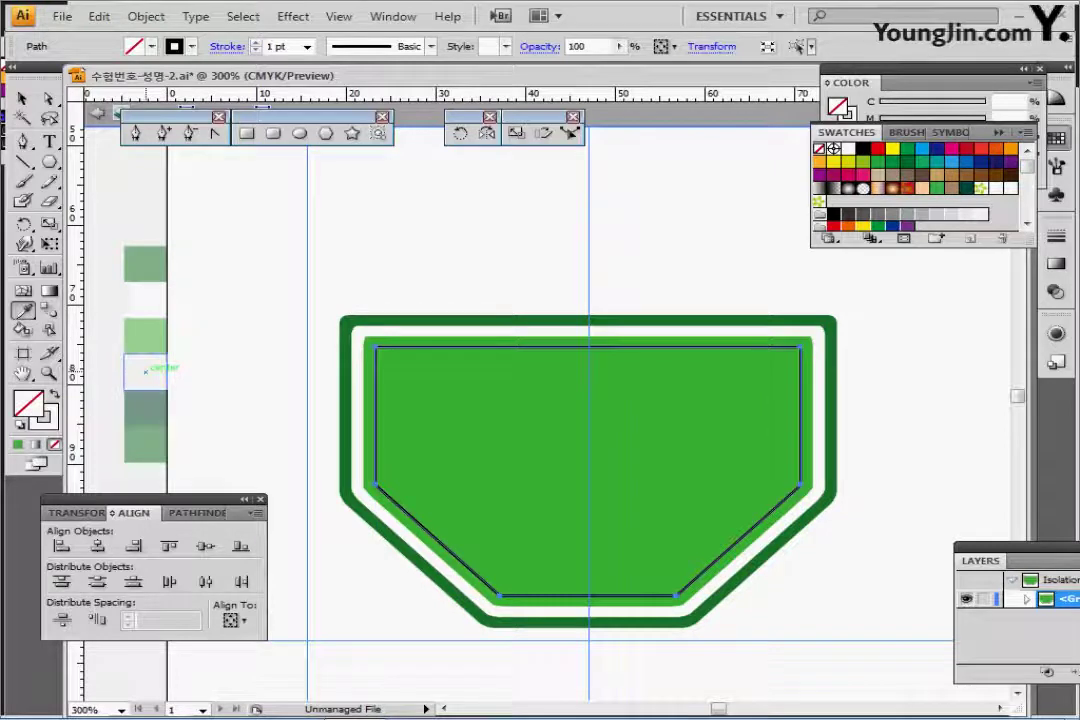
left_click(146, 371)
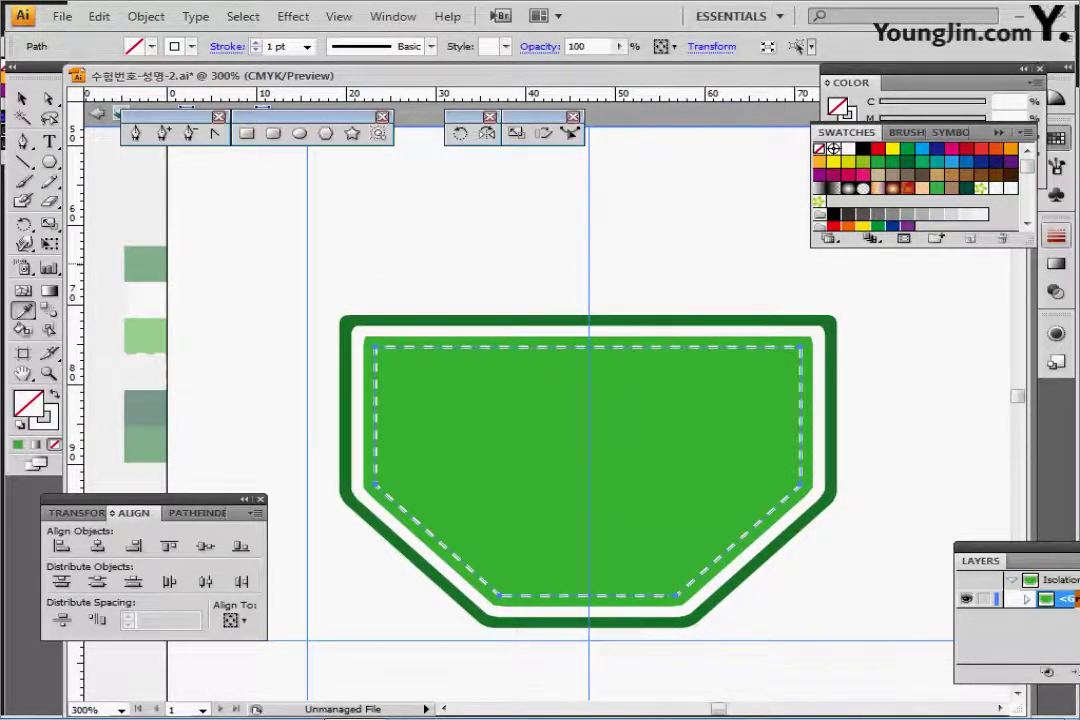
left_click(1056, 236)
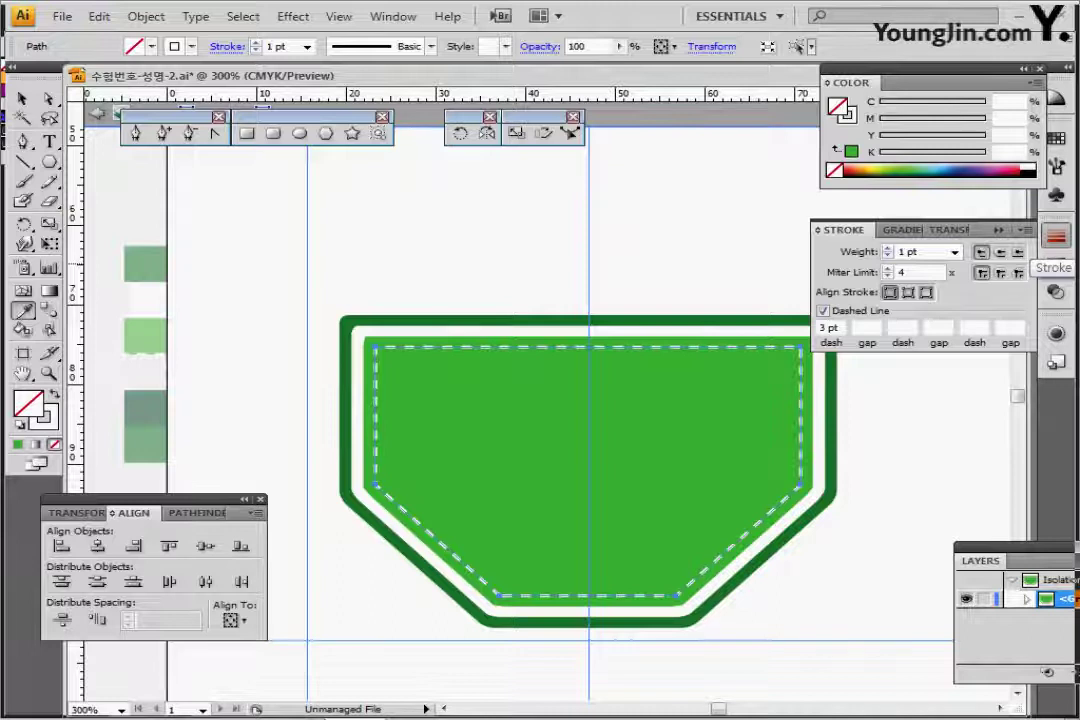
left_click(1056, 236)
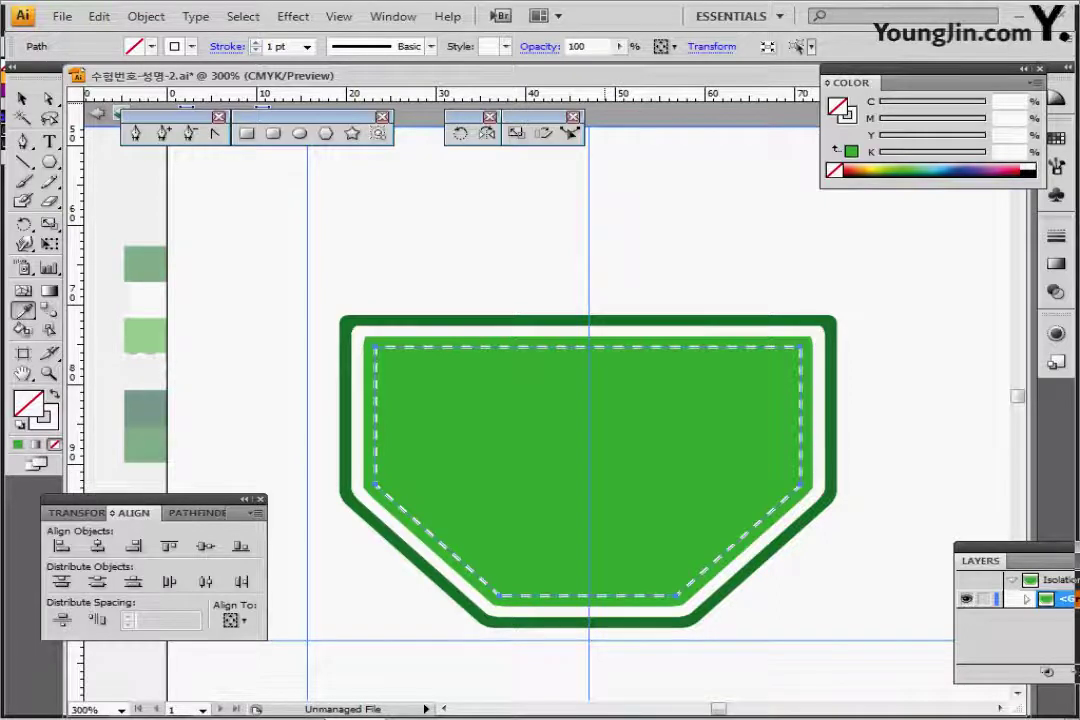
key("Escape")
key("ctrl+shift+a")
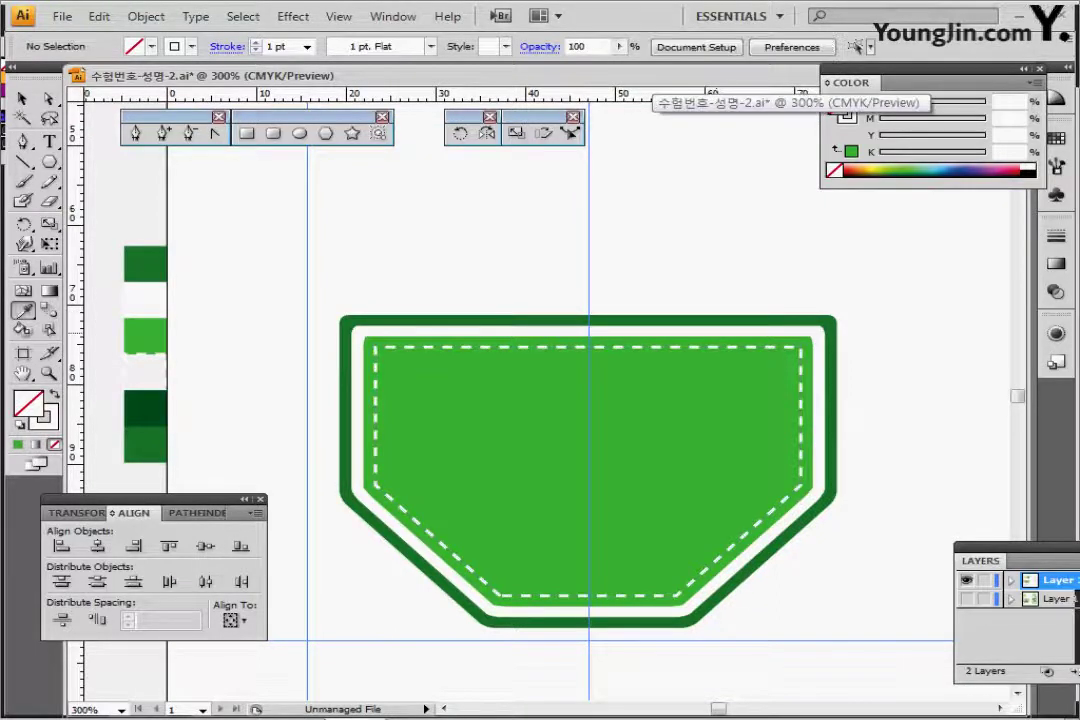
- Select the whole cow head and place a copy of it on the green pocket shape
key("ctrl+minus")
left_click_drag(560, 440, 580, 358)
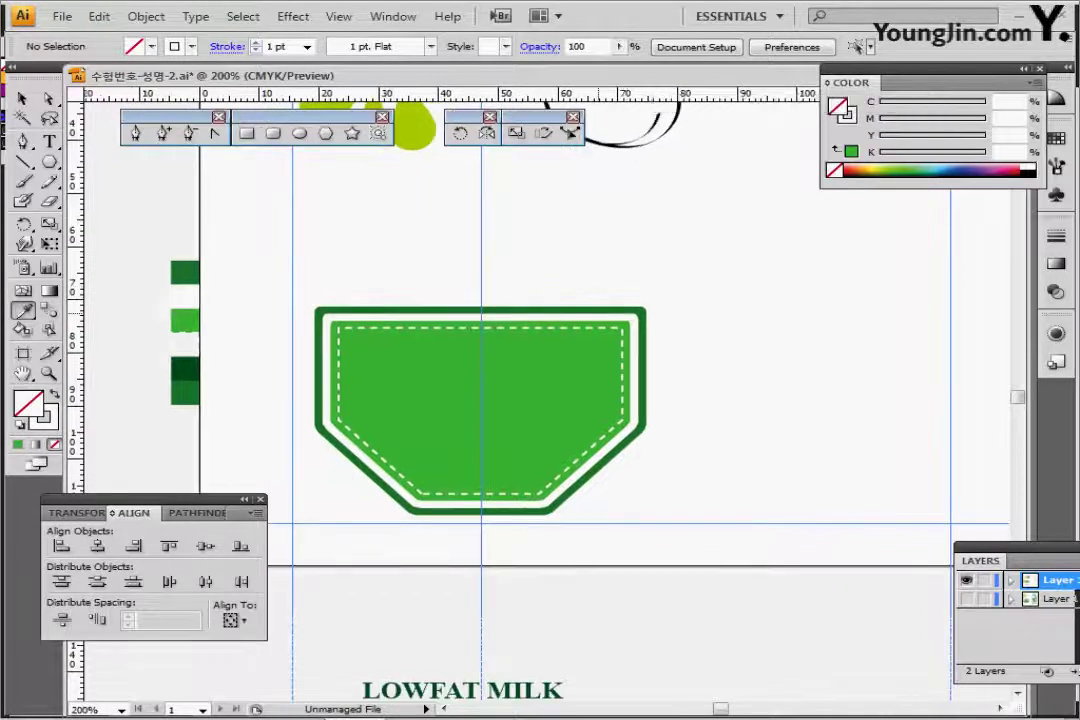
key("ctrl+minus")
key("v")
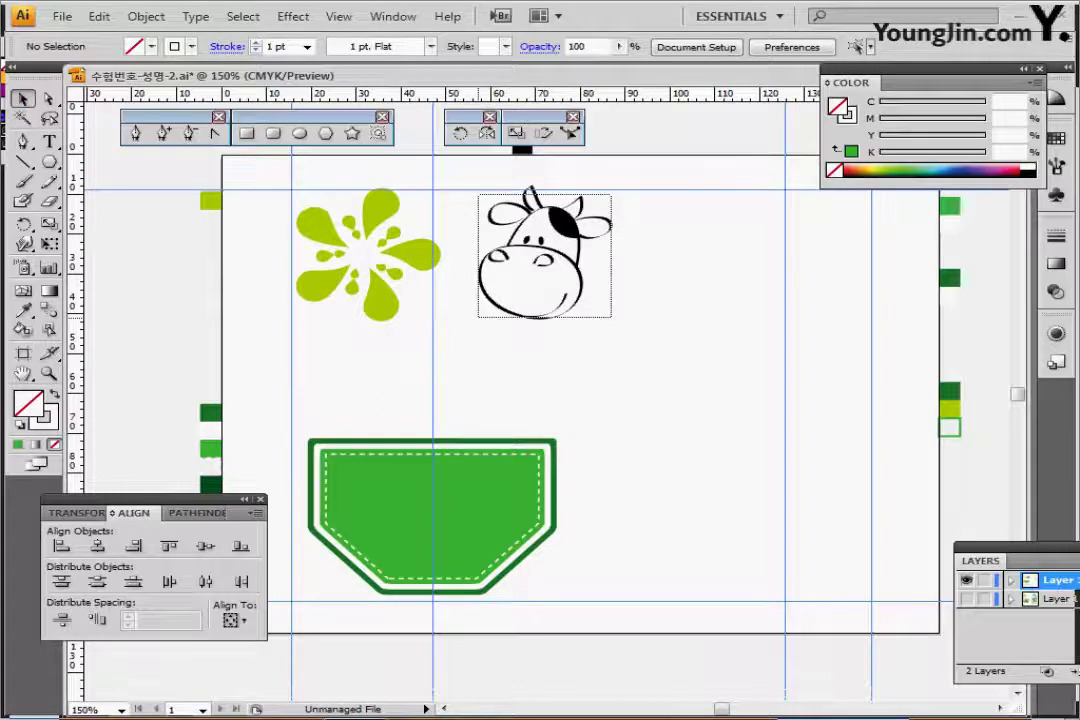
left_click_drag(611, 194, 478, 317)
left_click_drag(567, 232, 465, 480)
- Scale the copied cow head proportionally to about 10 mm wide and place it in the upper middle of the pocket shape
key("ctrl+plus")
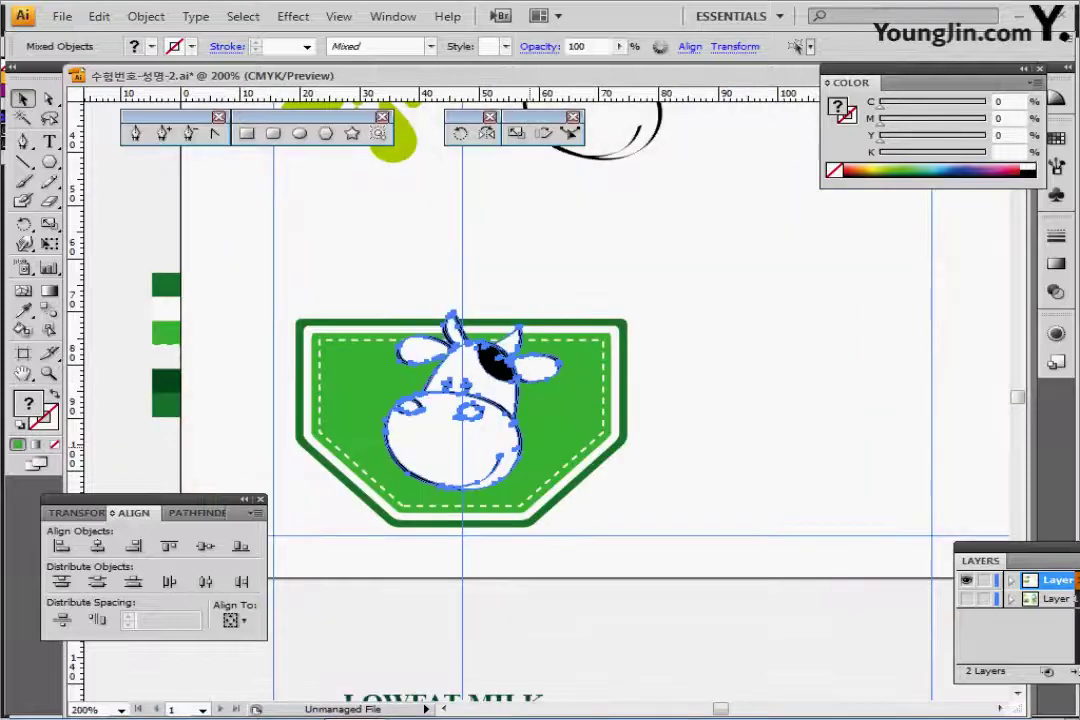
key("ctrl+plus")
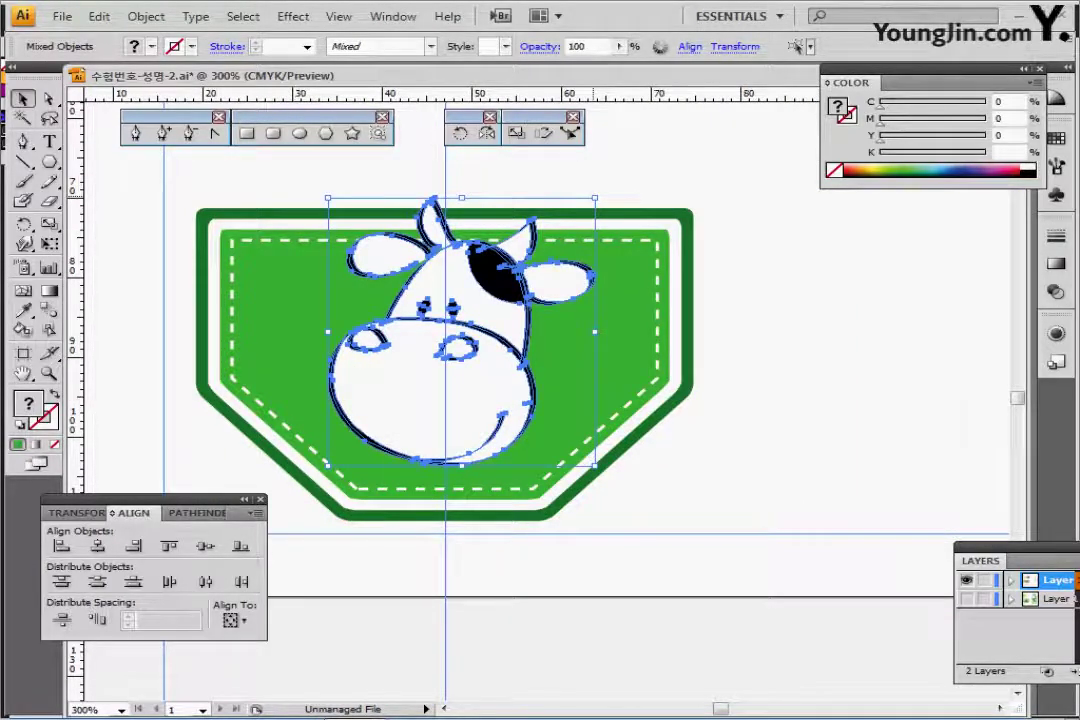
left_click_drag(595, 198, 419, 370)
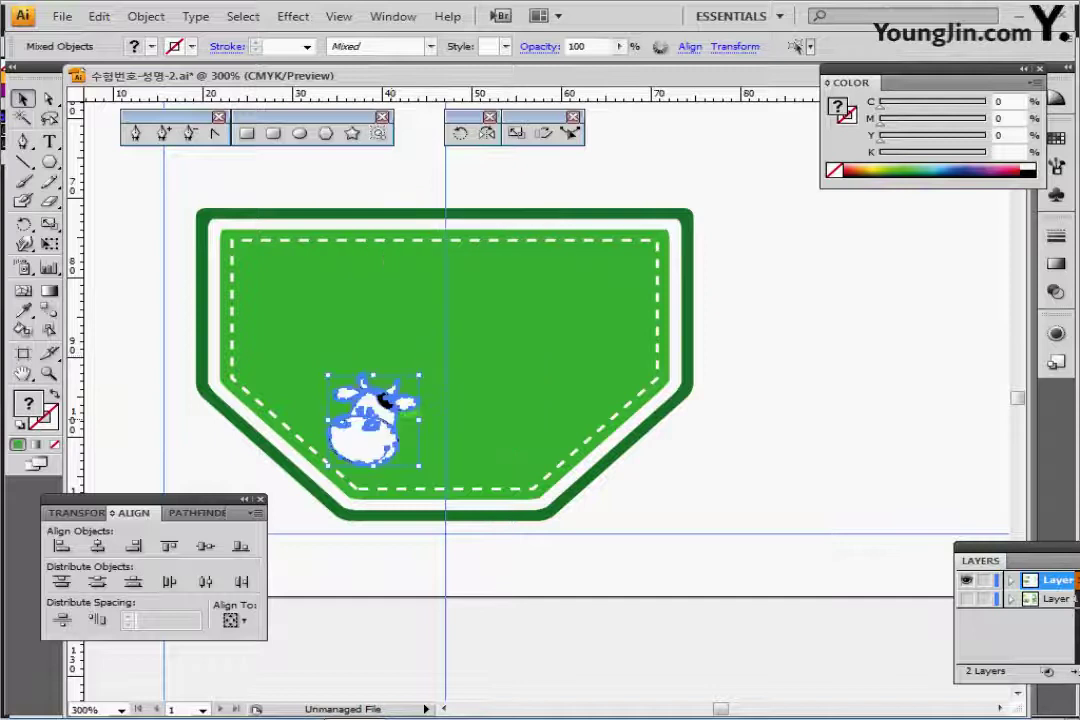
left_click_drag(382, 437, 455, 306)
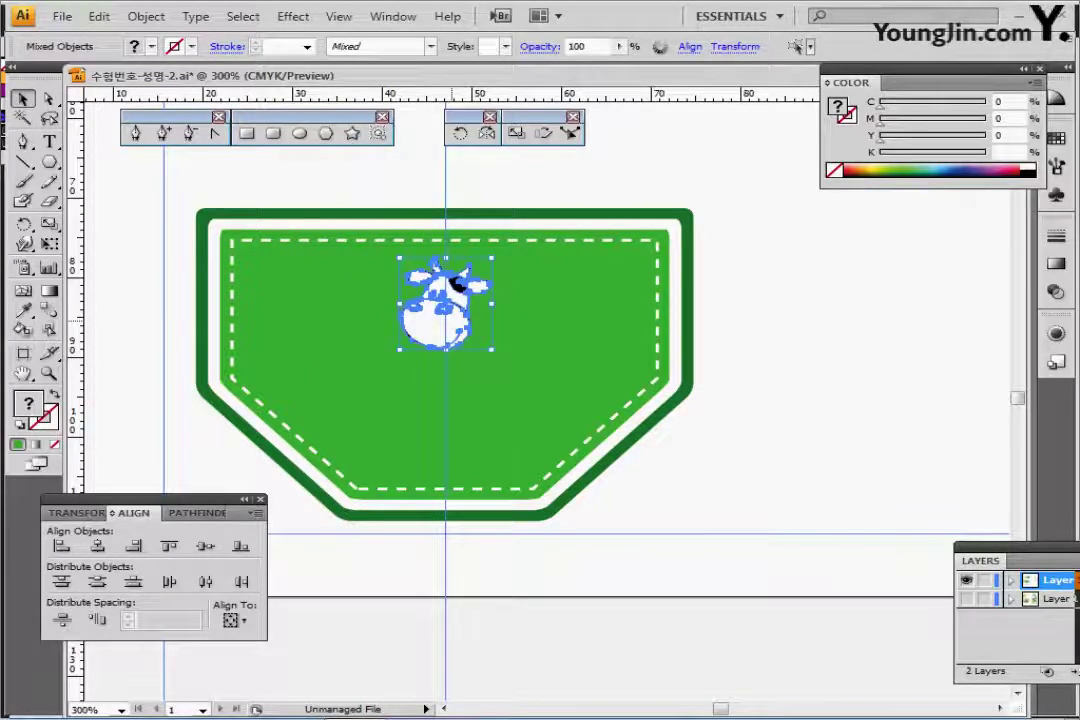
left_click(452, 283)
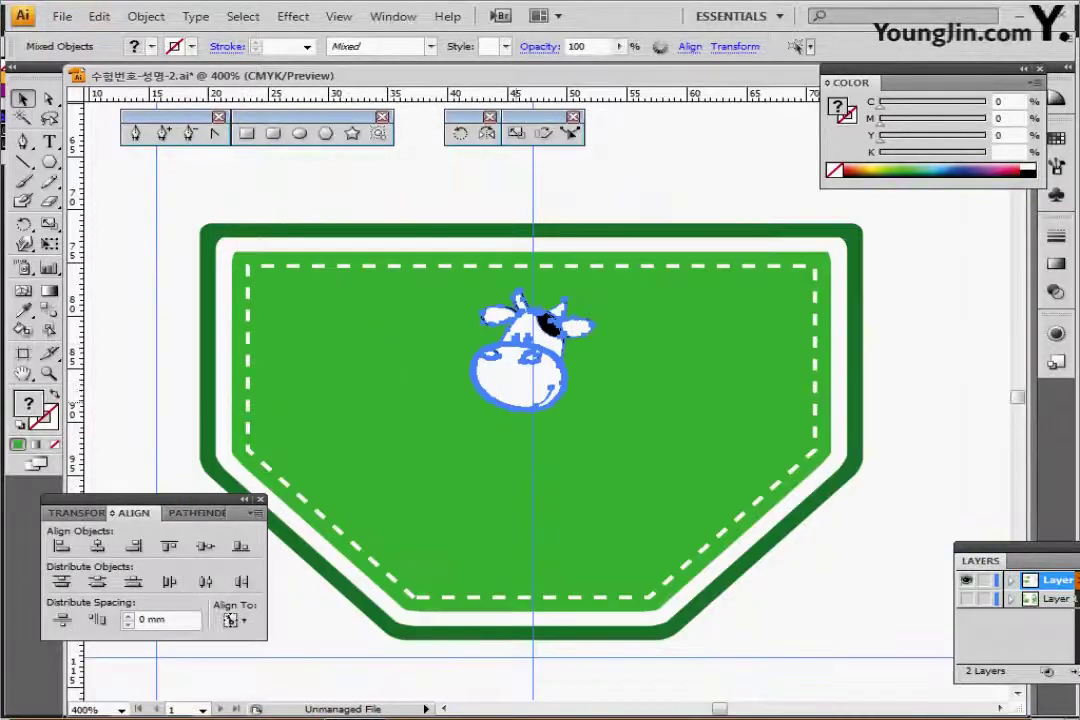
key("ctrl+minus")
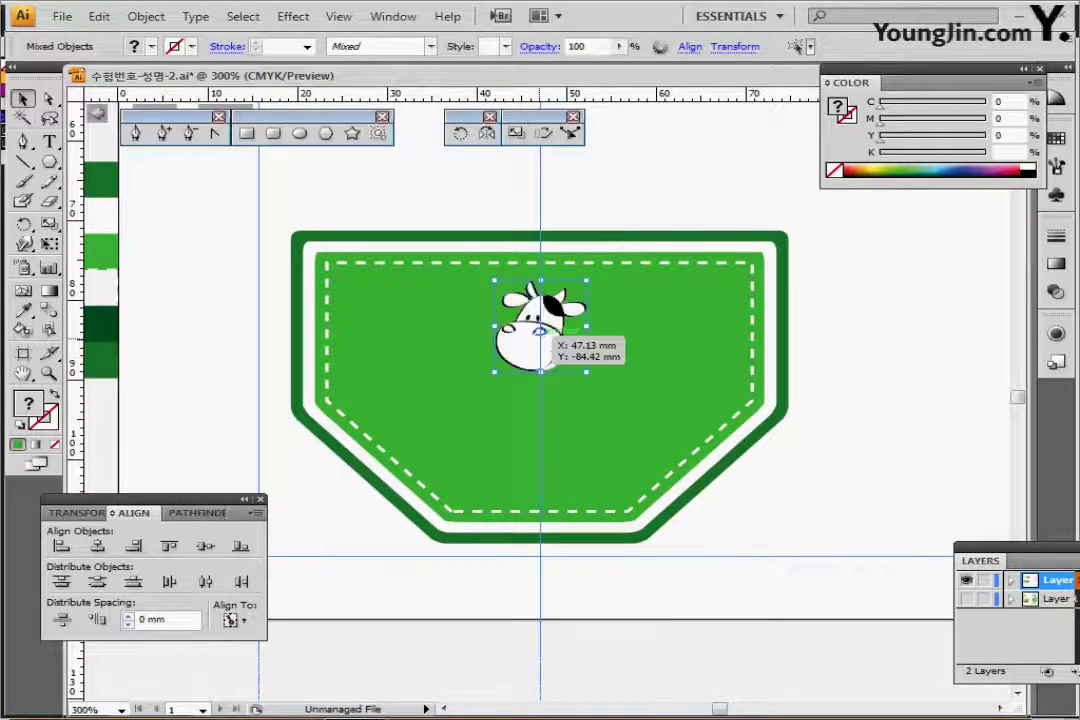
double_click(549, 308)
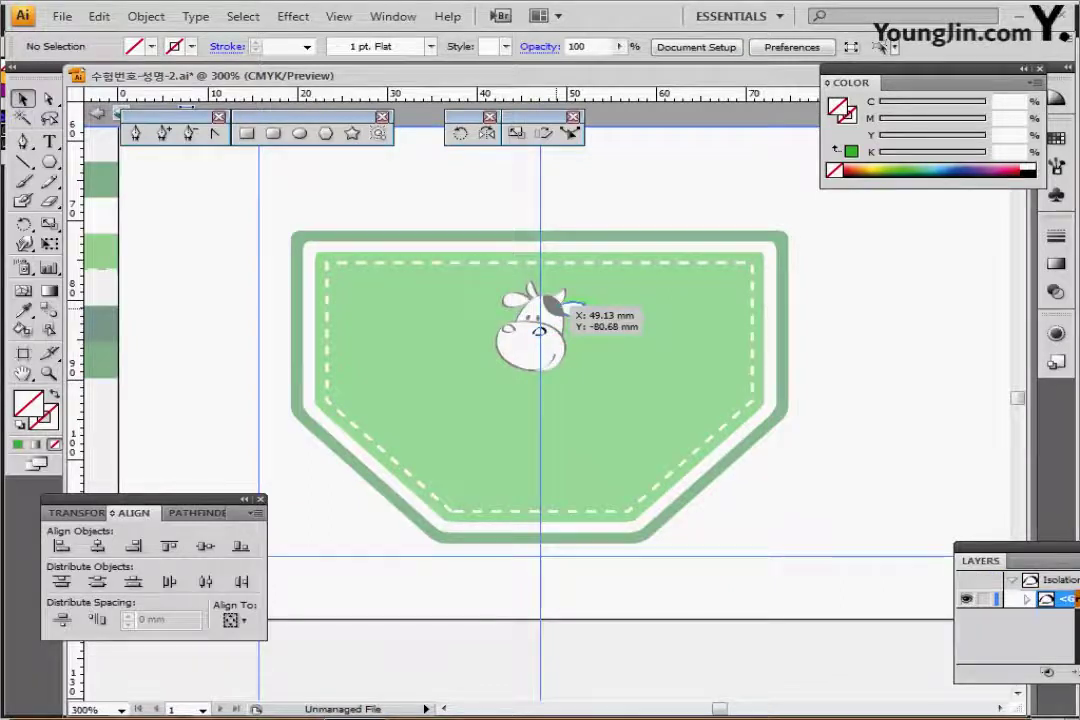
key("Escape")
left_click(555, 306)
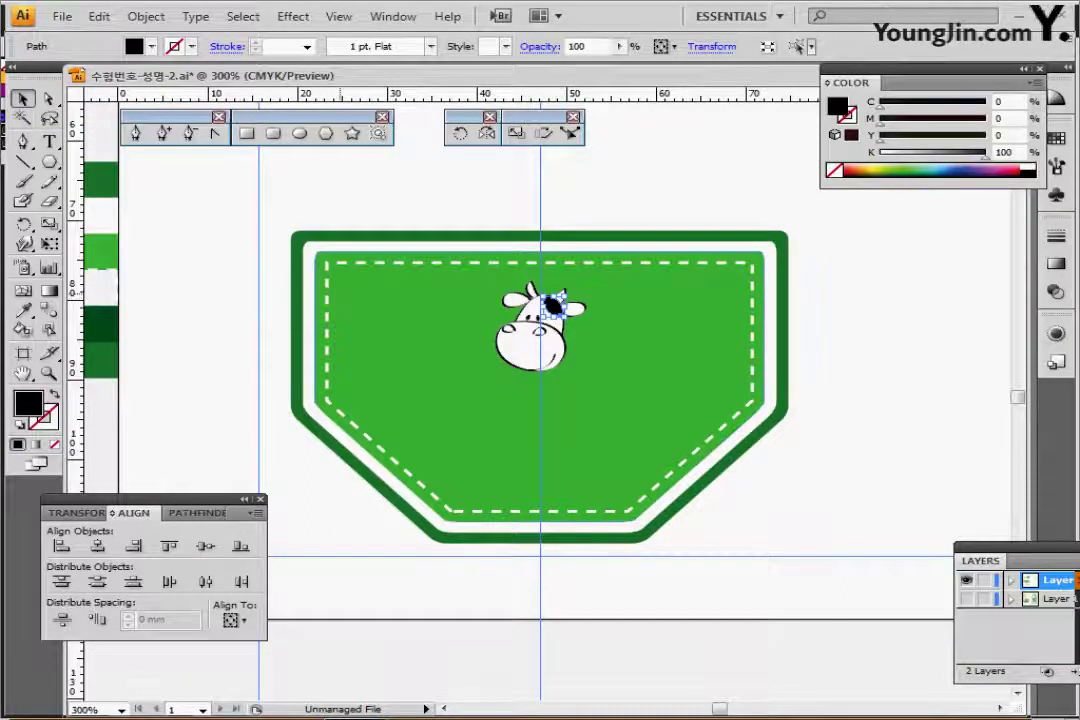
left_click(49, 98)
left_click(22, 98)
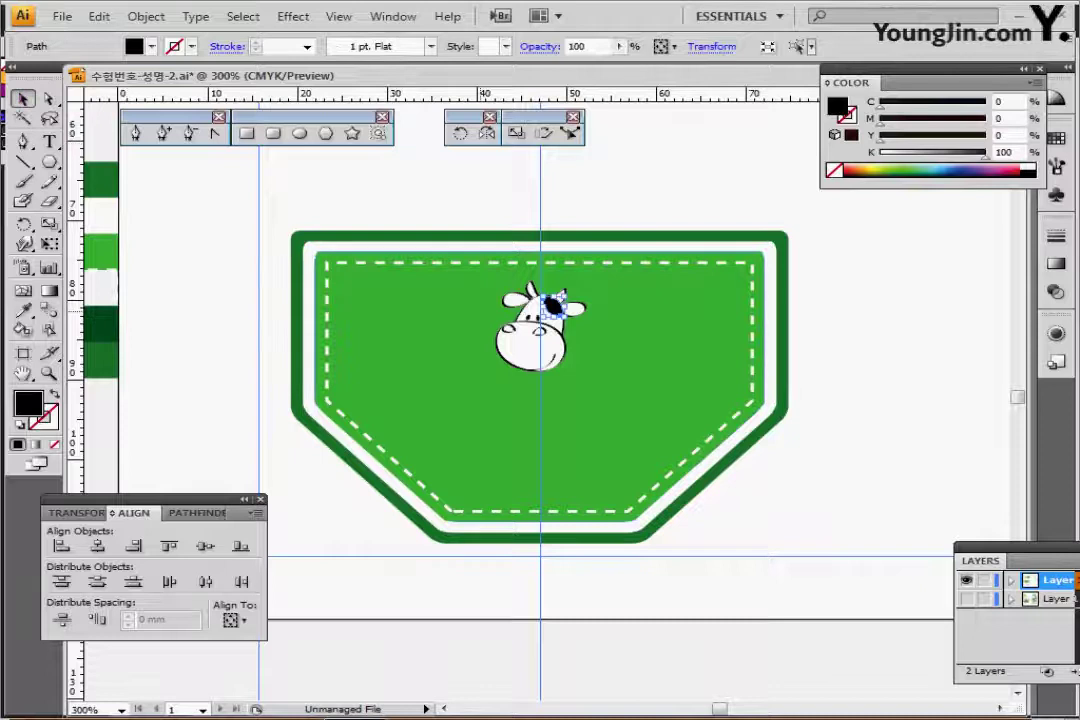
key("ctrl+plus")
key("ctrl+plus")
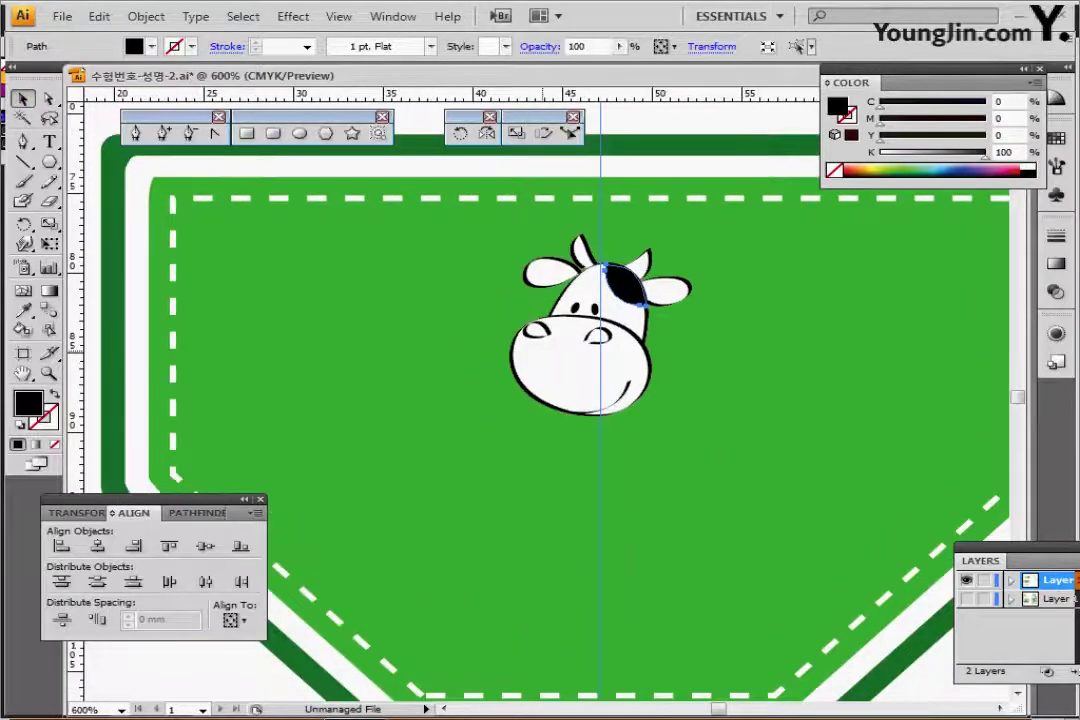
left_click_drag(543, 352, 568, 352)
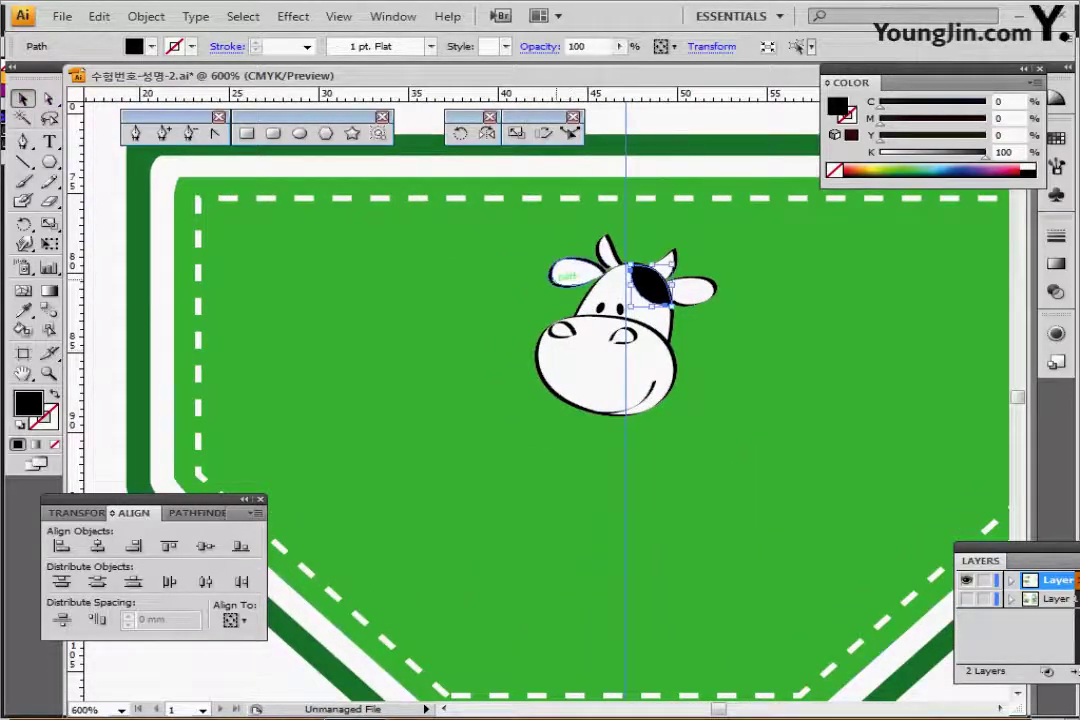
left_click(565, 272)
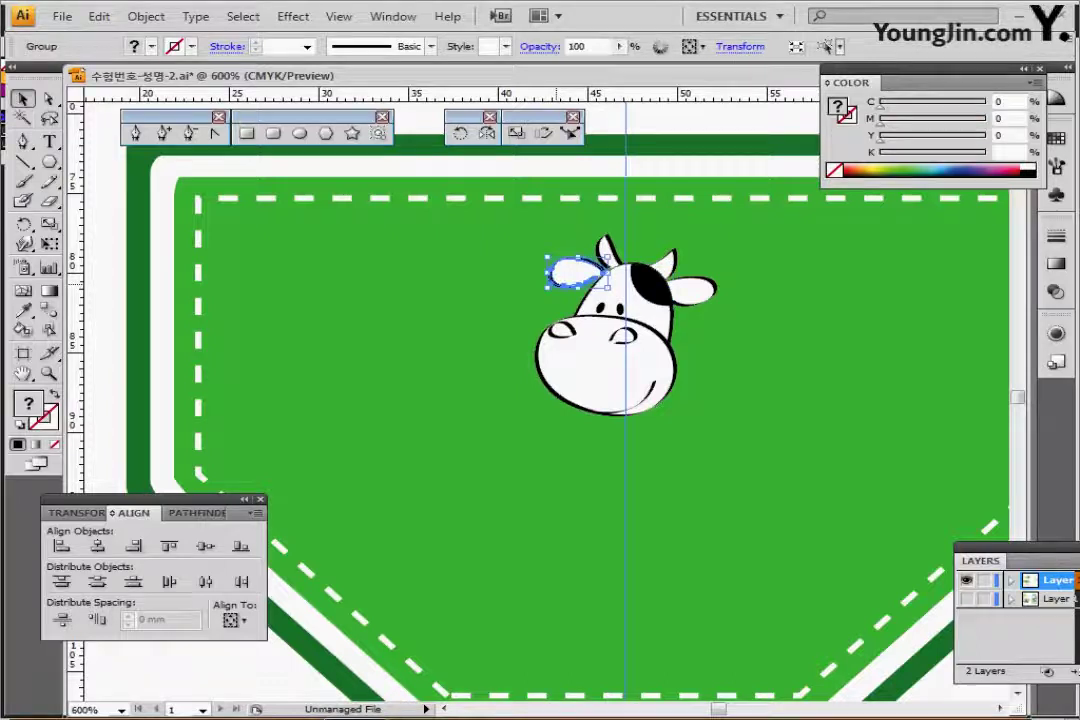
left_click(49, 99)
left_click(660, 296)
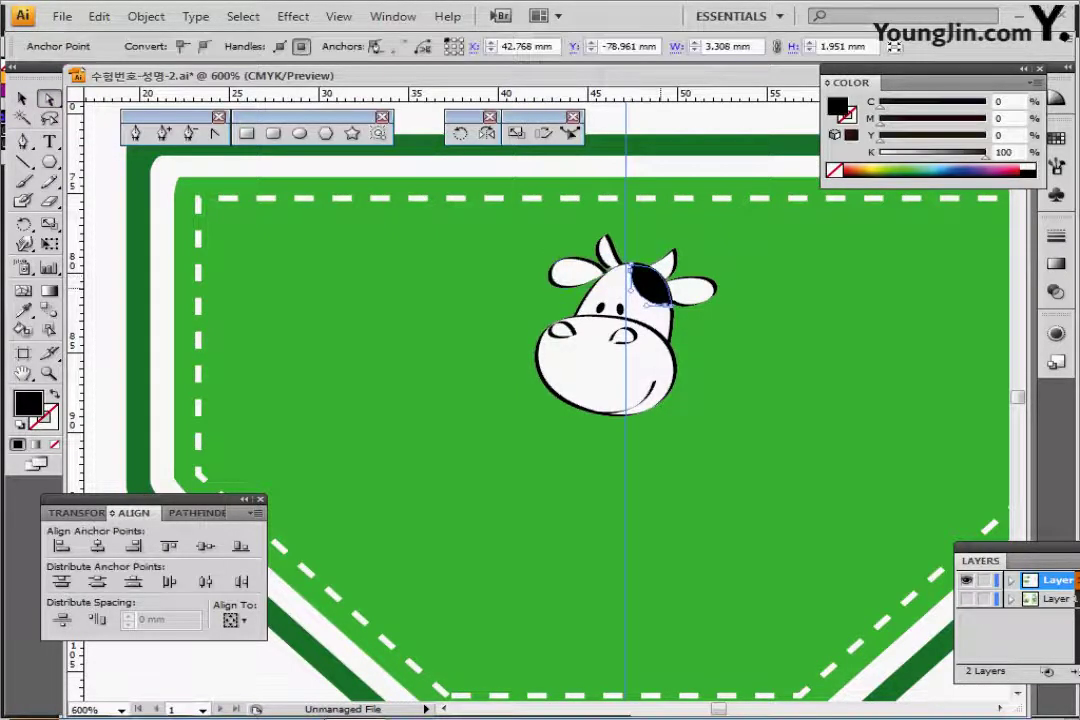
left_click(661, 294, "ctrl")
left_click(563, 428, "ctrl")
left_click(563, 428, "ctrl")
left_click_drag(563, 428, 715, 438)
key("ctrl+equal")
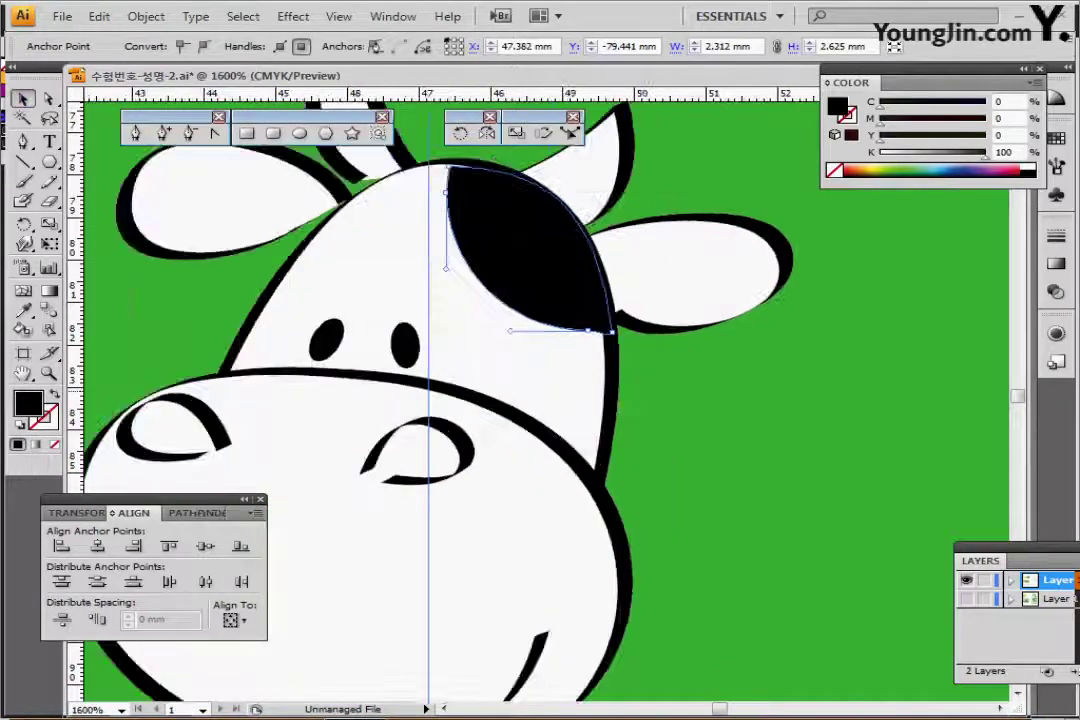
scroll(545, 395, "right", 3)
key("ctrl+minus")
key("ctrl+minus")
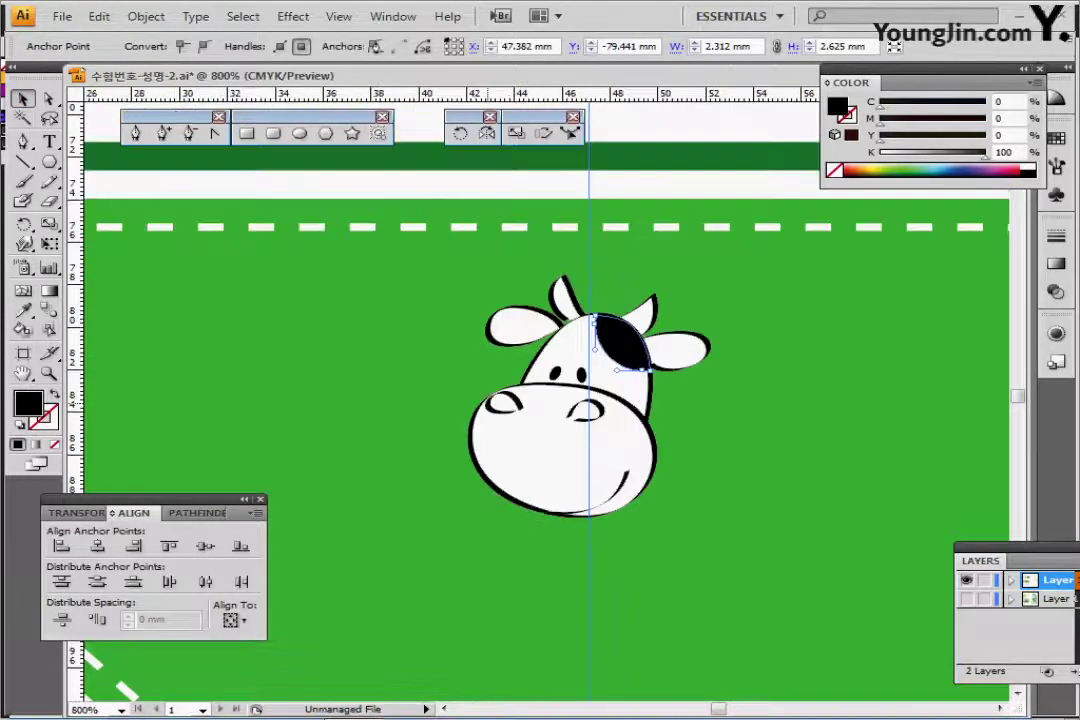
key("ctrl+minus")
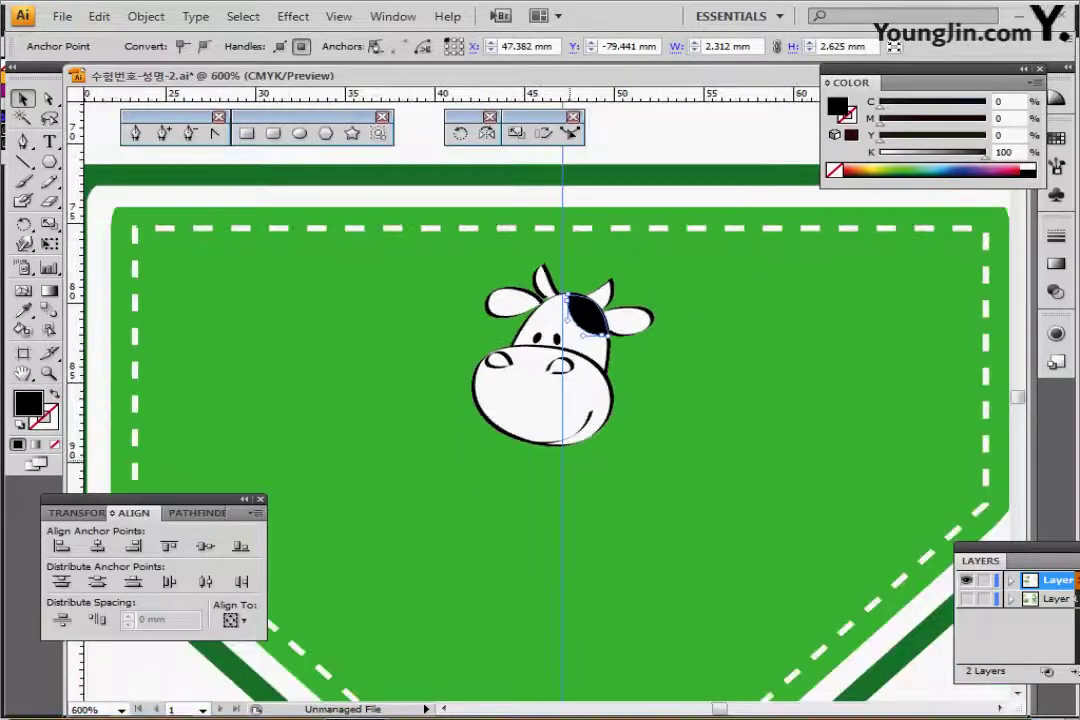
key("ctrl+minus")
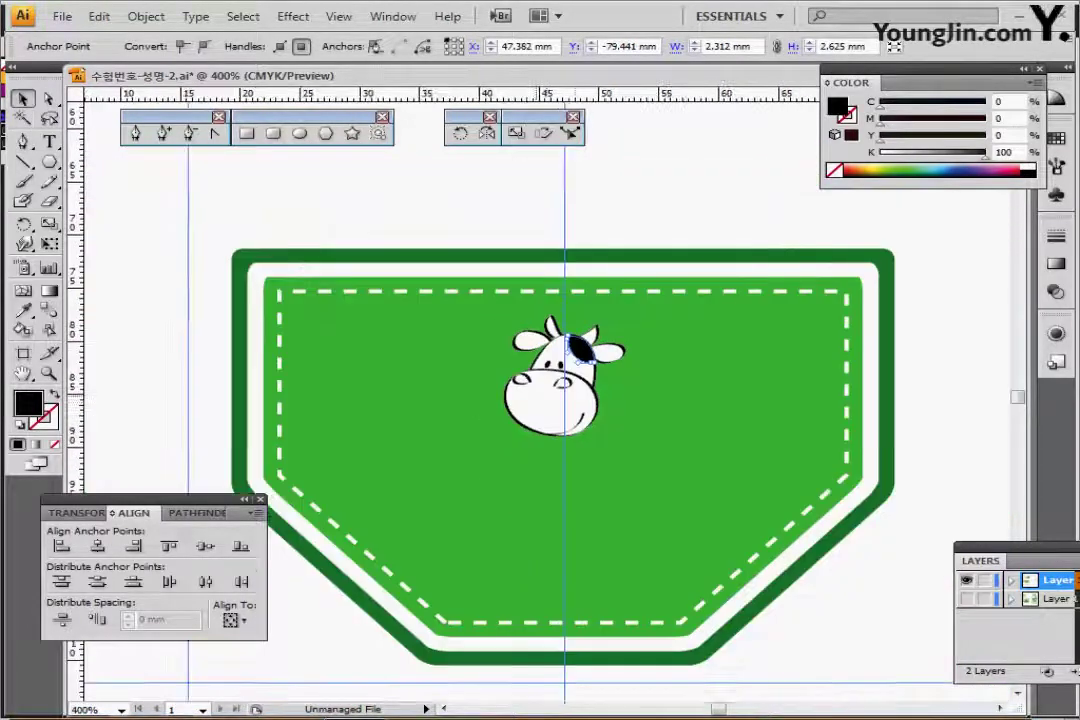
- Select all parts of the small cow head, excluding the pocket outlines, and group them
scroll(540, 400, "right", 2)
left_click_drag(425, 201, 565, 427)
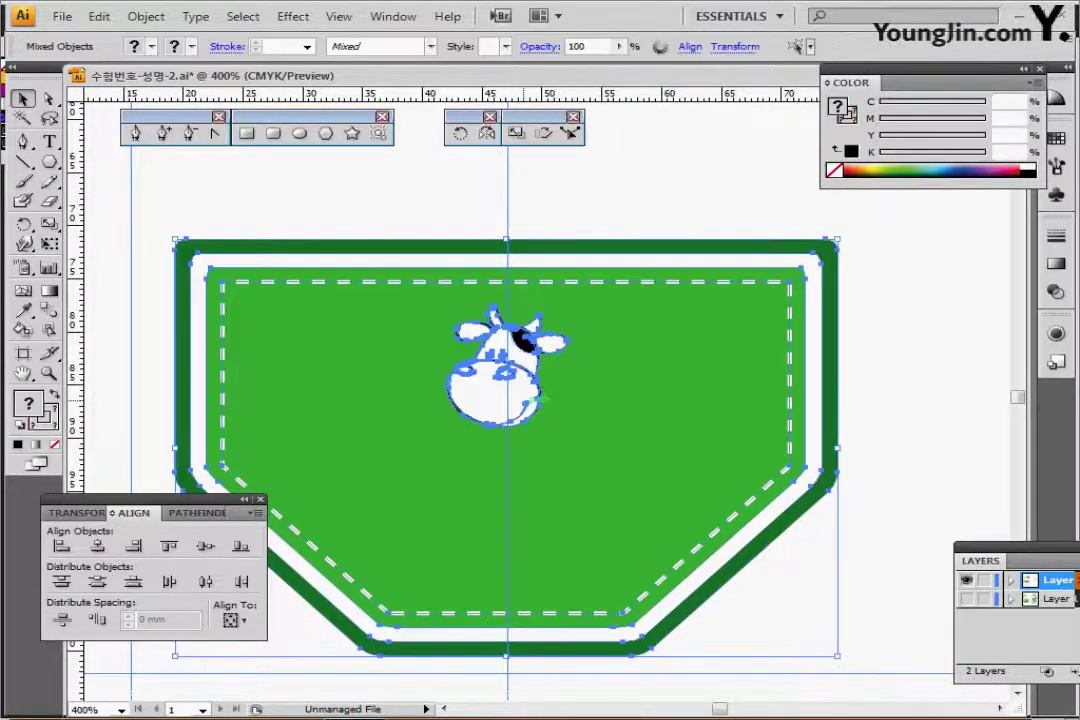
left_click_drag(635, 196, 690, 297)
key("ctrl+g")
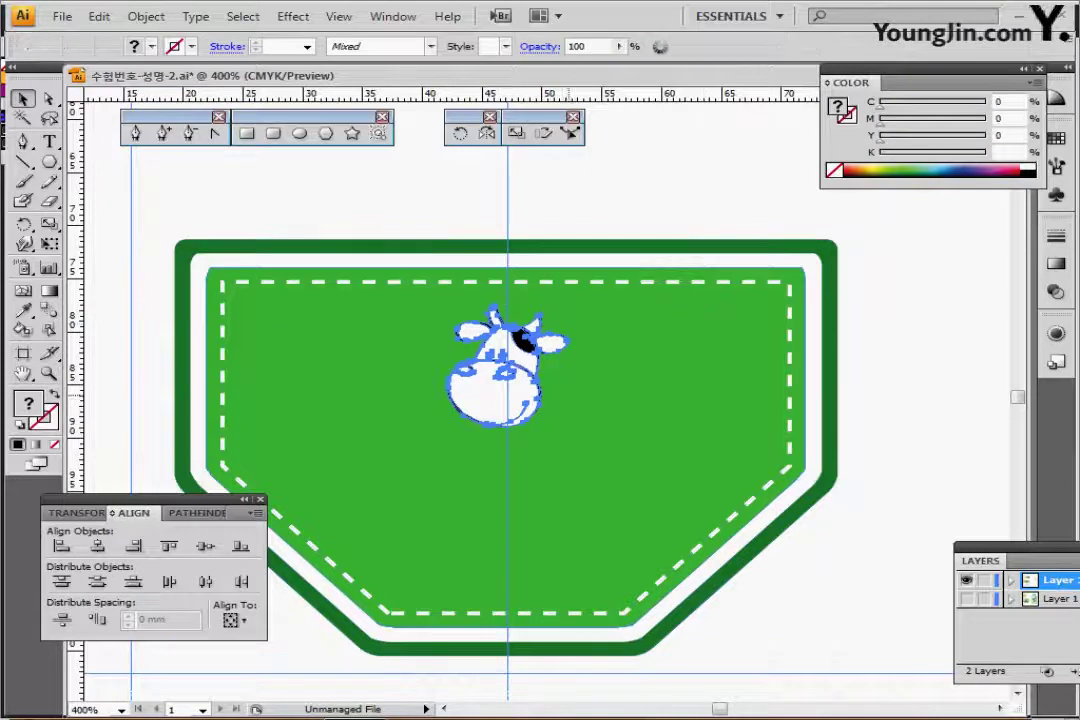
- Isolate the cow head group and select every part with the same fill and stroke as the black eye patch
double_click(485, 398)
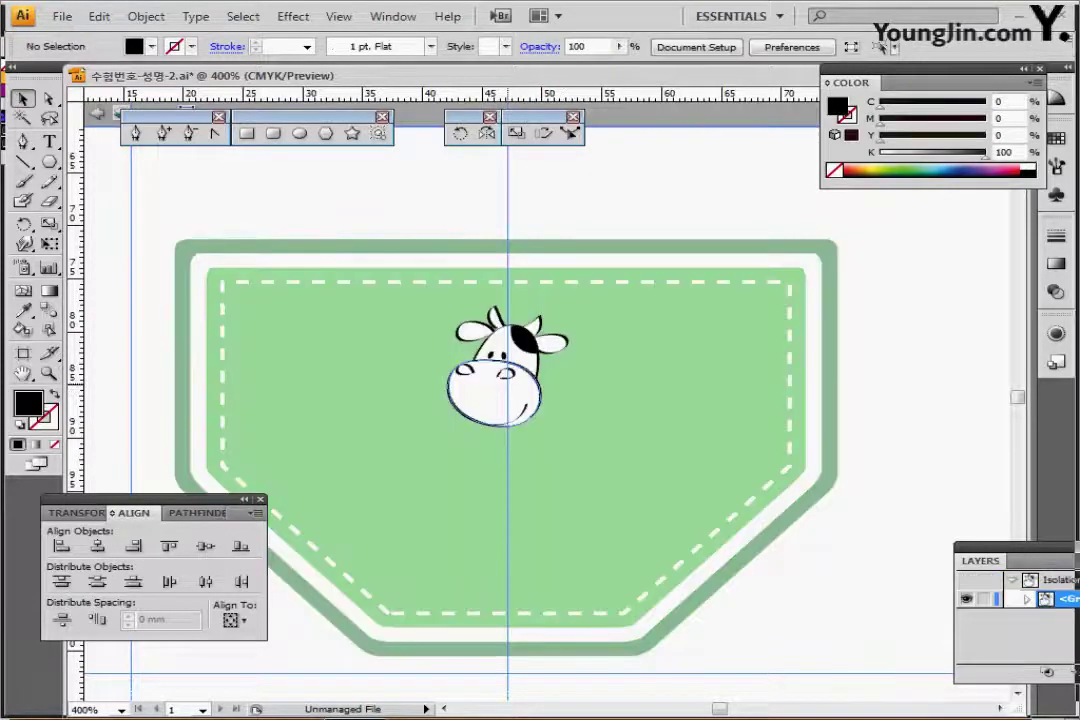
left_click(485, 398)
key("a")
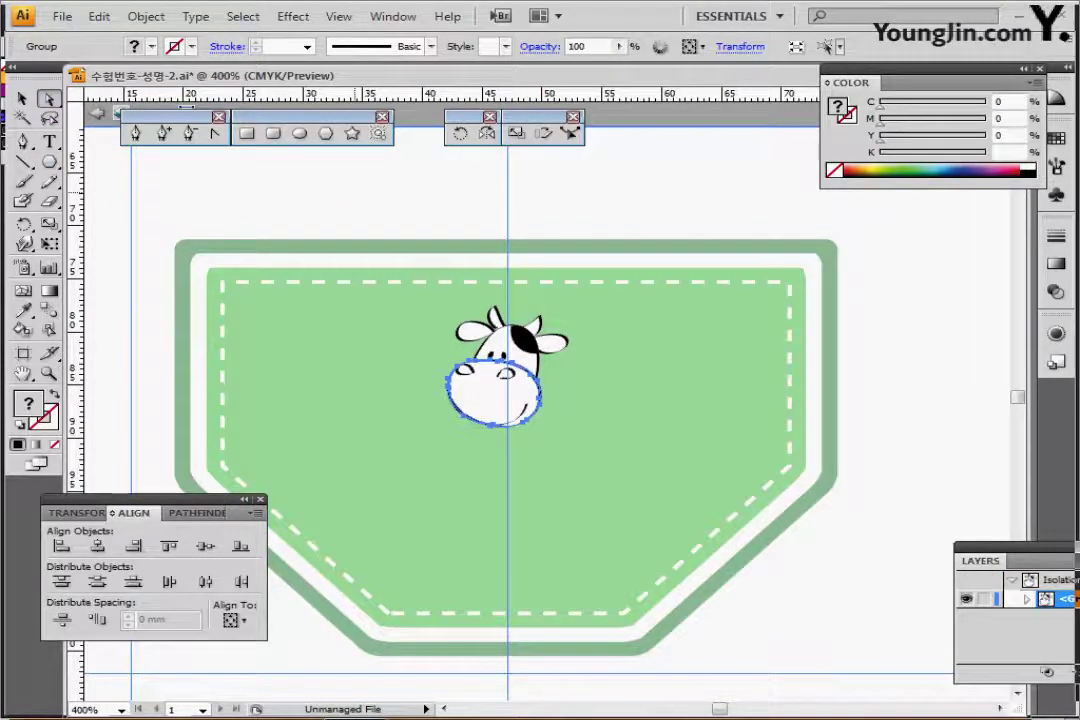
left_click(442, 287)
left_click(524, 340)
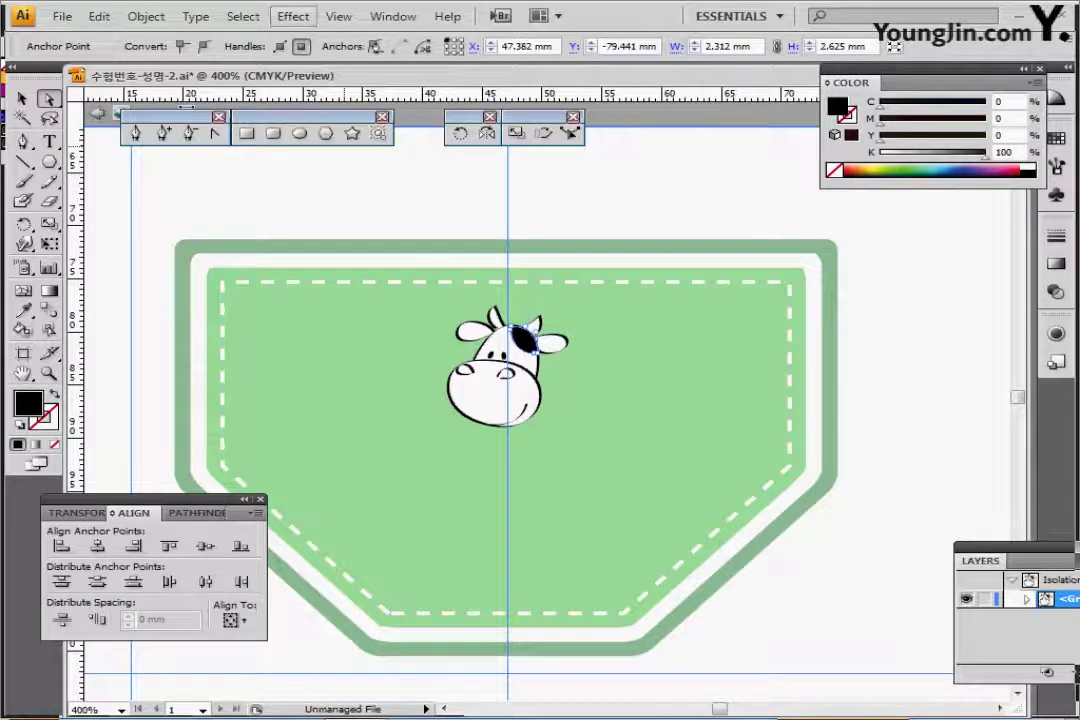
left_click(242, 16)
mouse_move(280, 198)
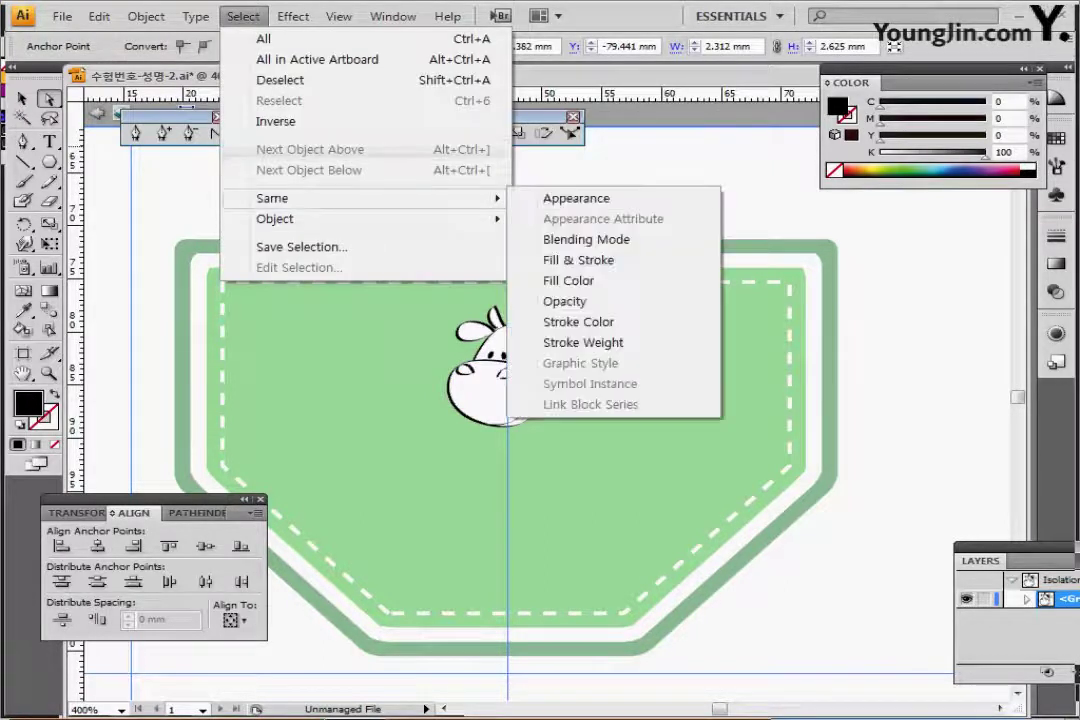
left_click(580, 258)
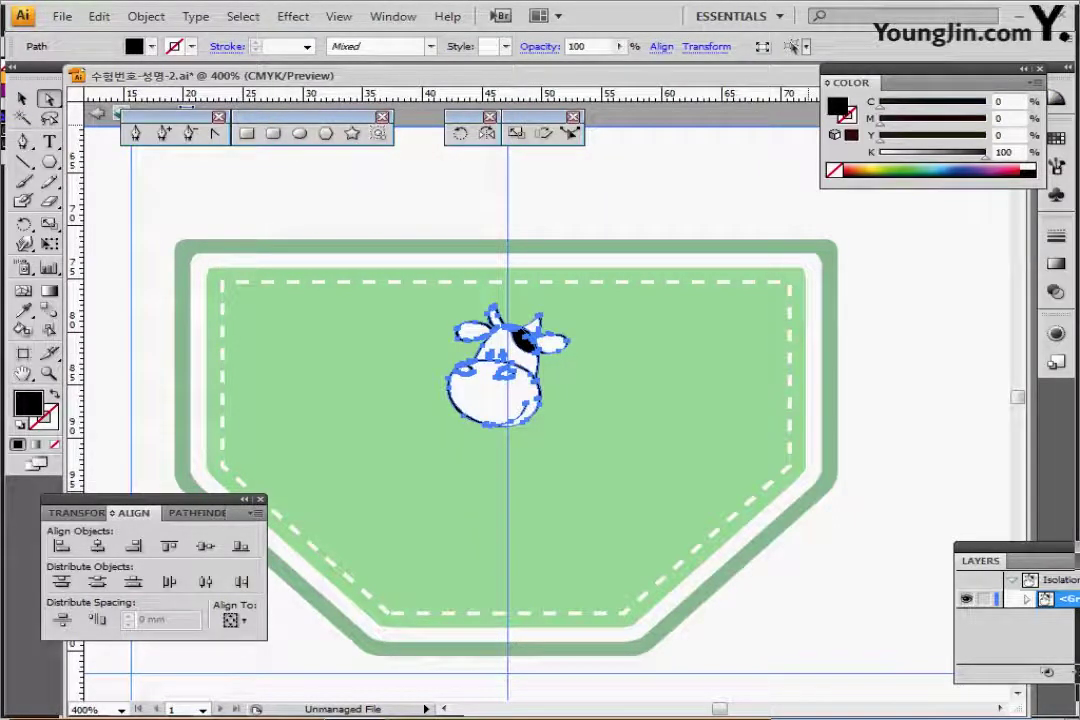
- Set the selected black parts' fill to C 70, M 0, Y 90, K 50, leave the isolated group and deselect
double_click(1000, 102)
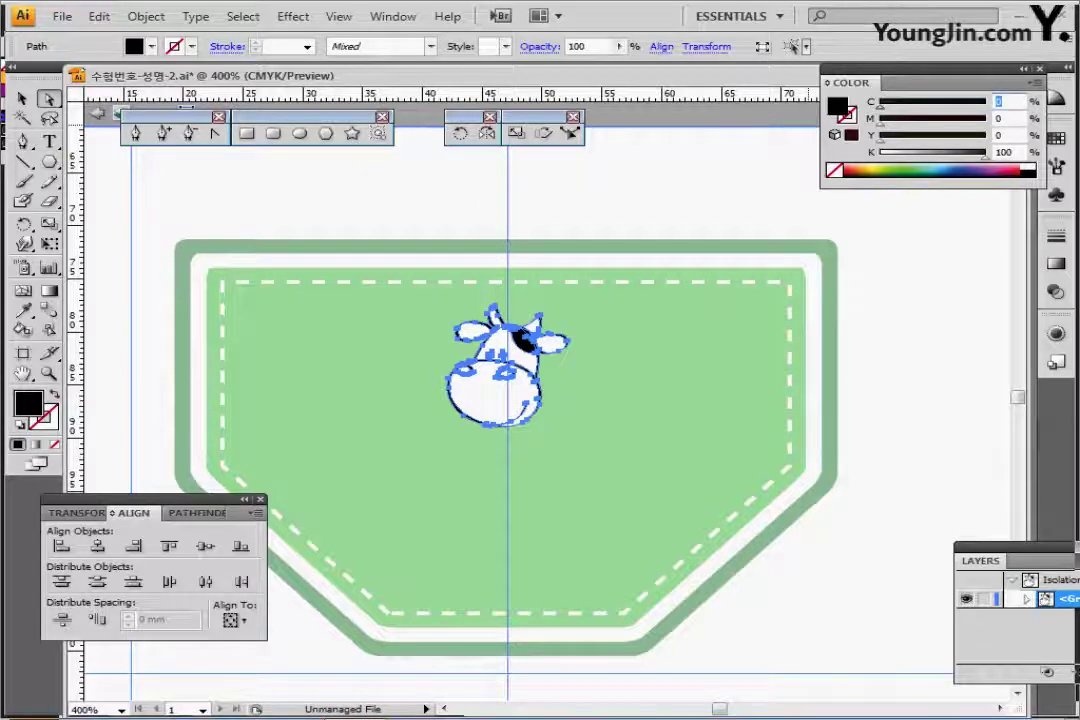
type("70")
key("Tab")
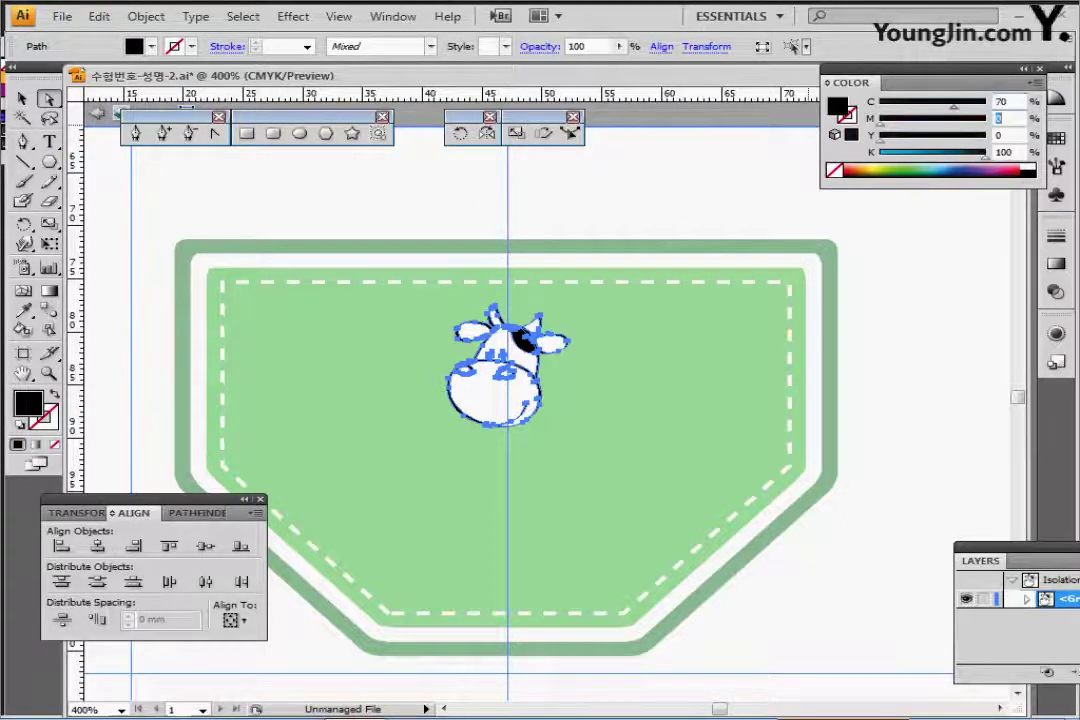
key("Tab")
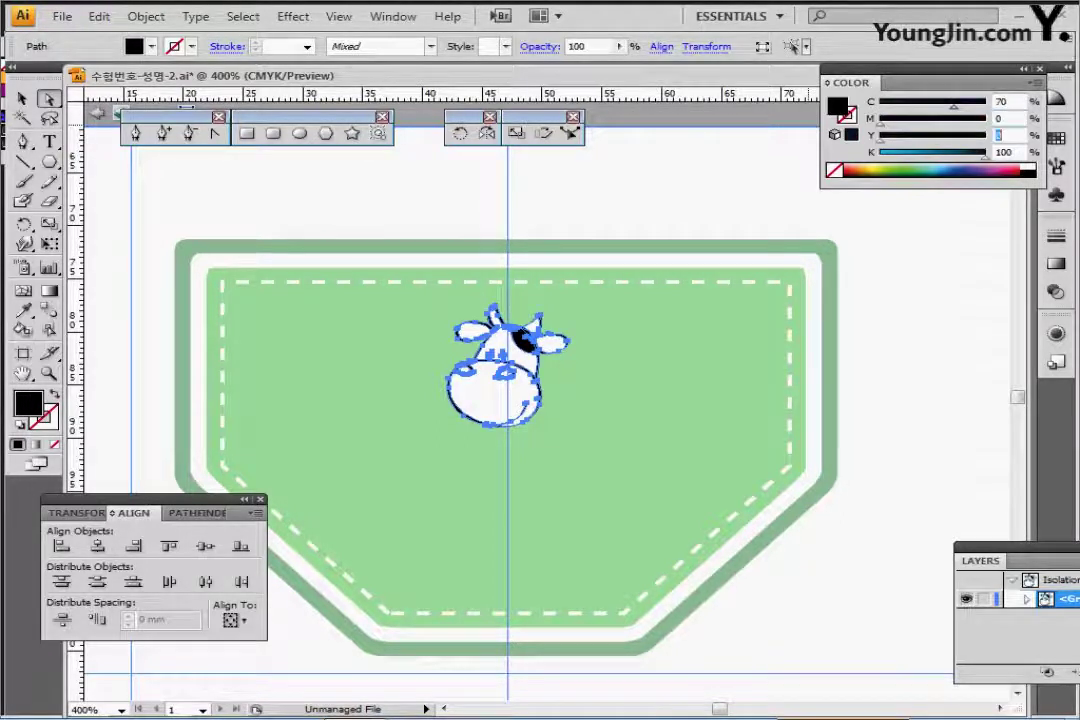
type("90")
key("Tab")
type("50")
key("Return")
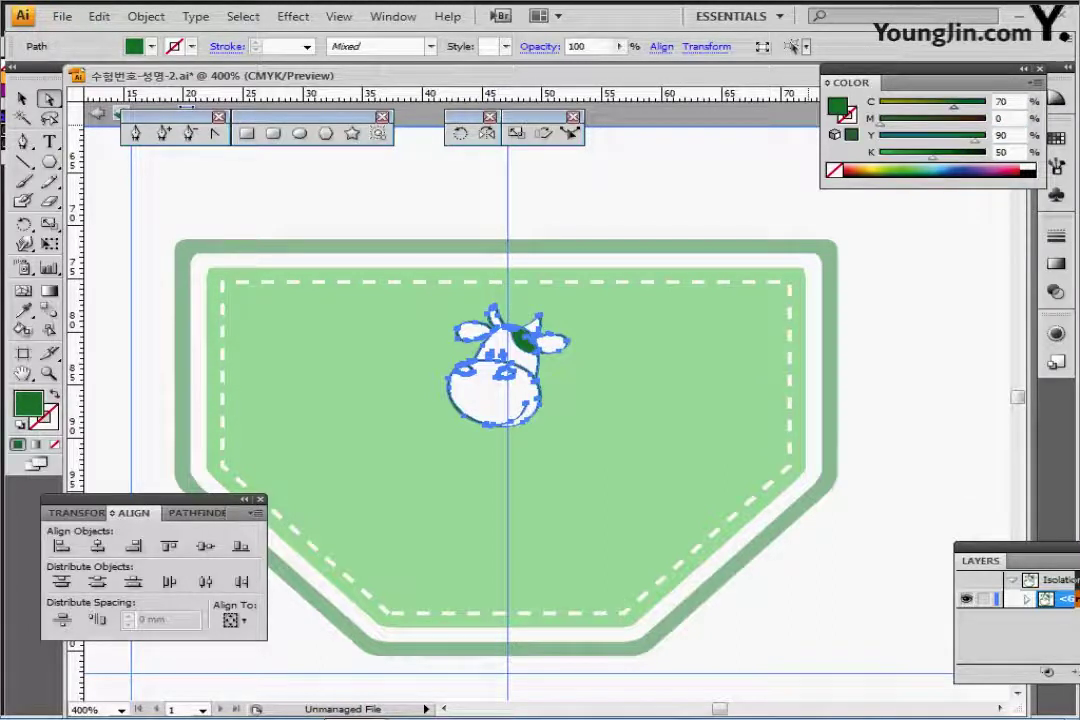
key("Escape")
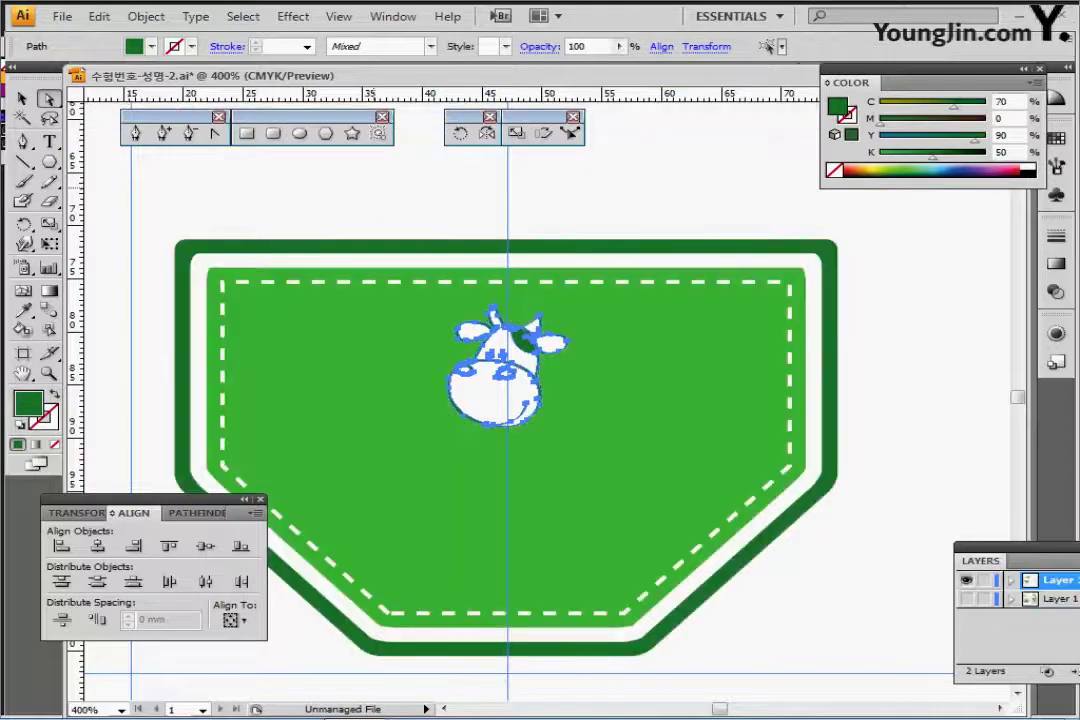
left_click(378, 195, "ctrl")
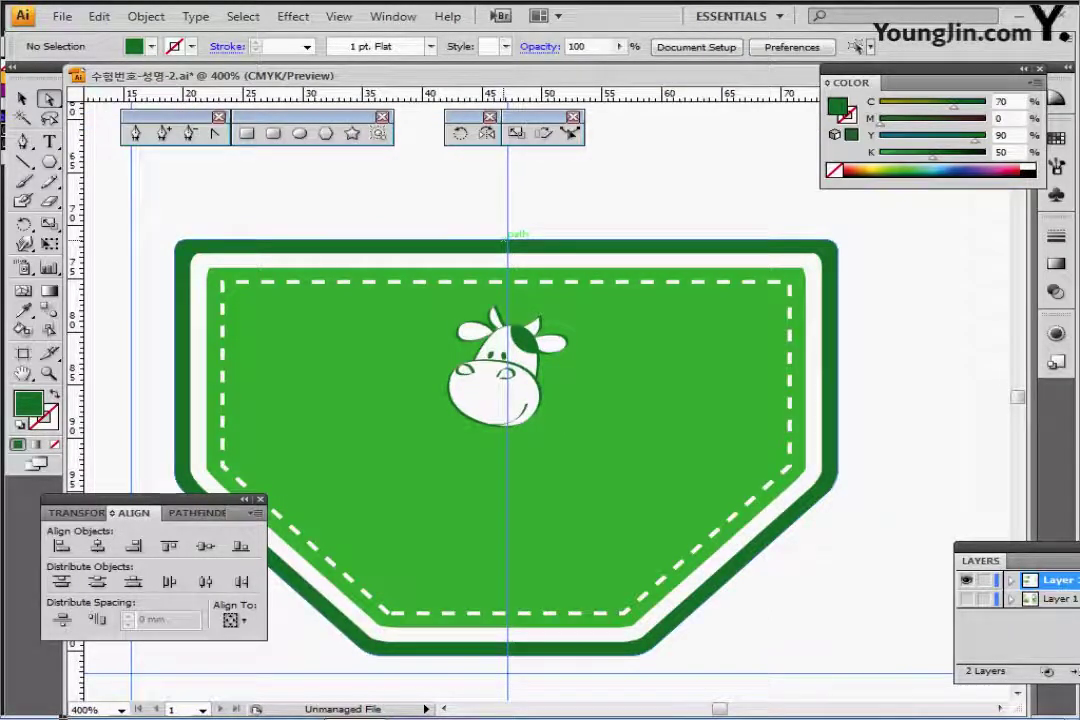
- Ungroup the pocket outlines, including the nested group, so each outline is a separate path, and deselect them
key("ctrl+minus")
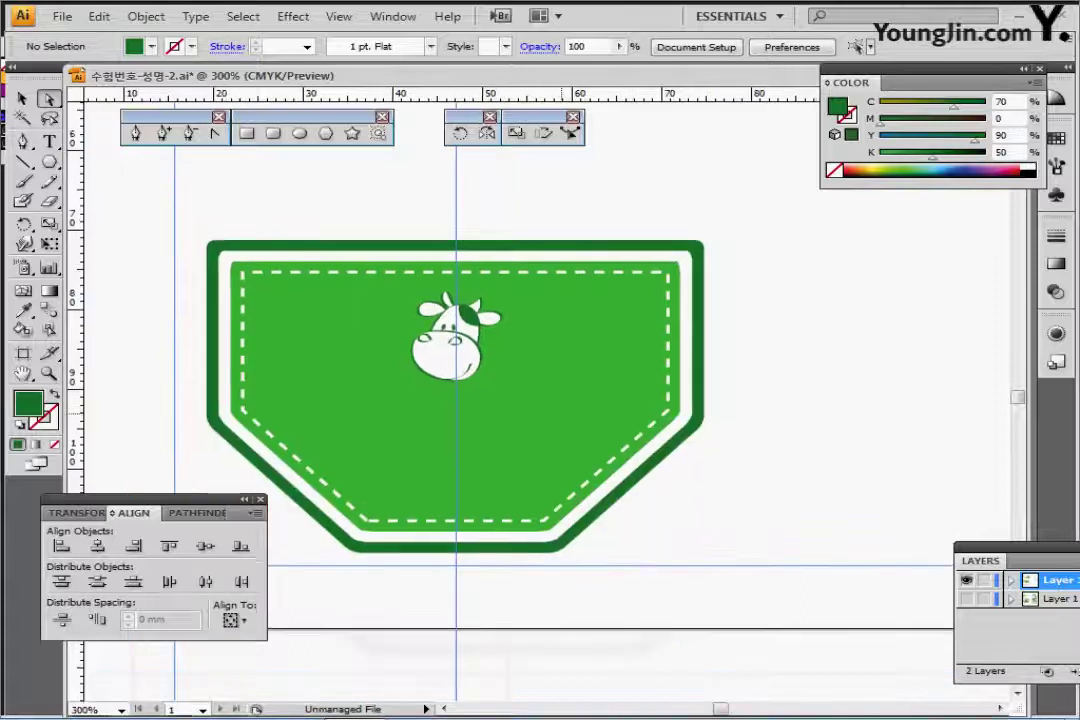
left_click_drag(562, 413, 549, 398)
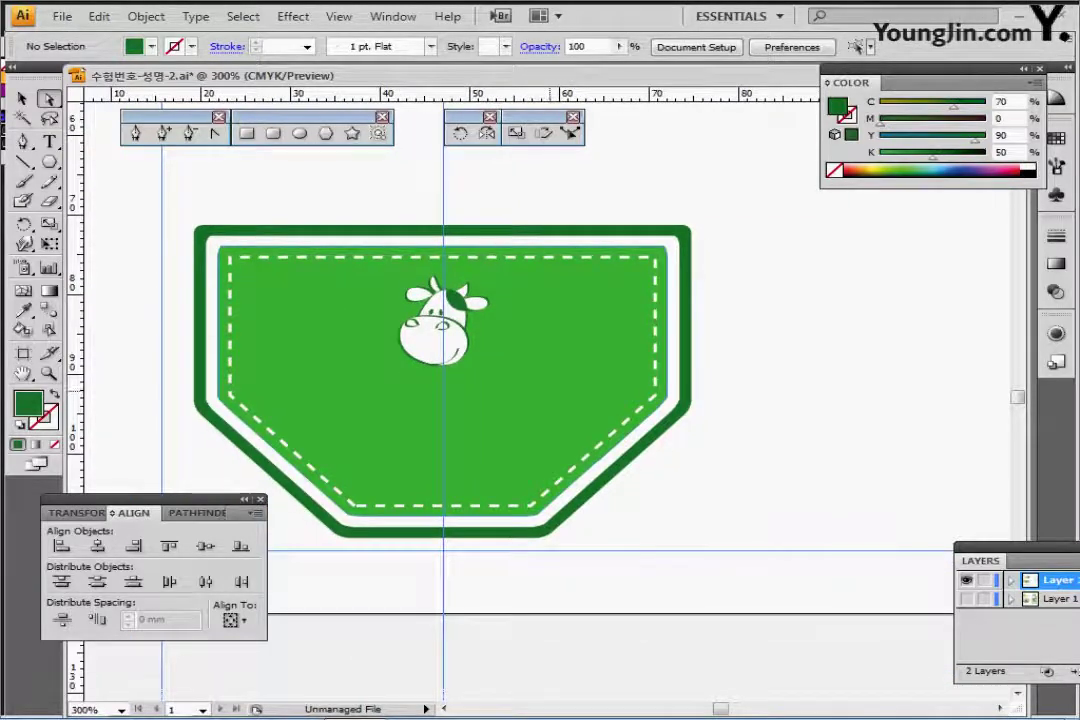
key("ctrl+a")
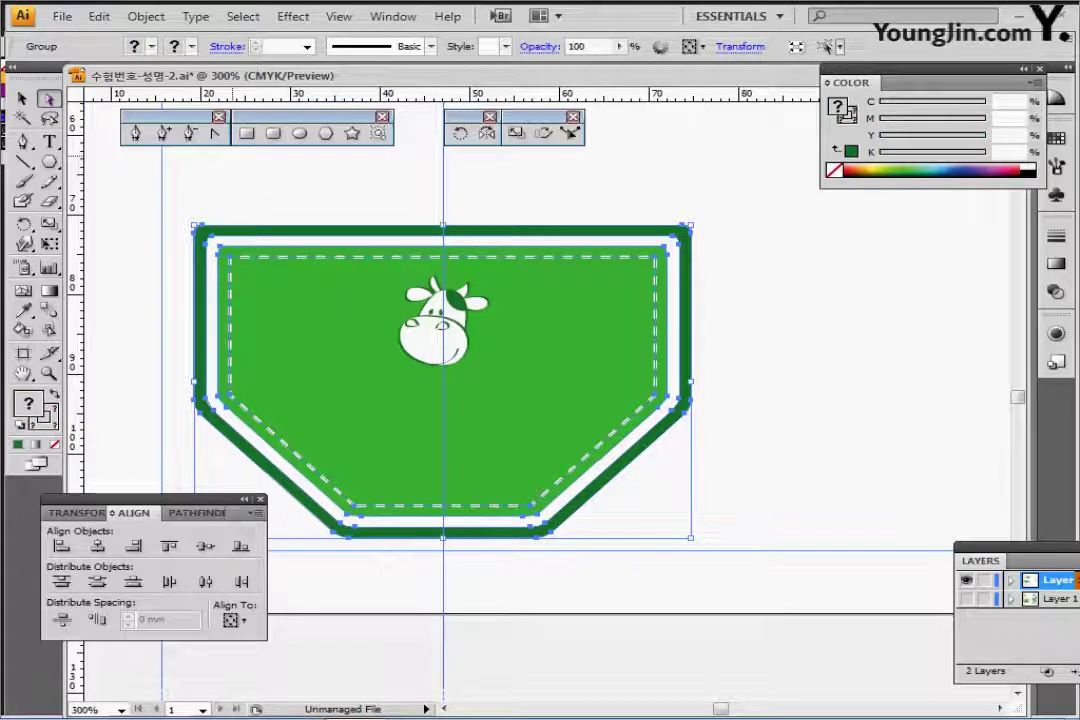
key("ctrl+shift+b")
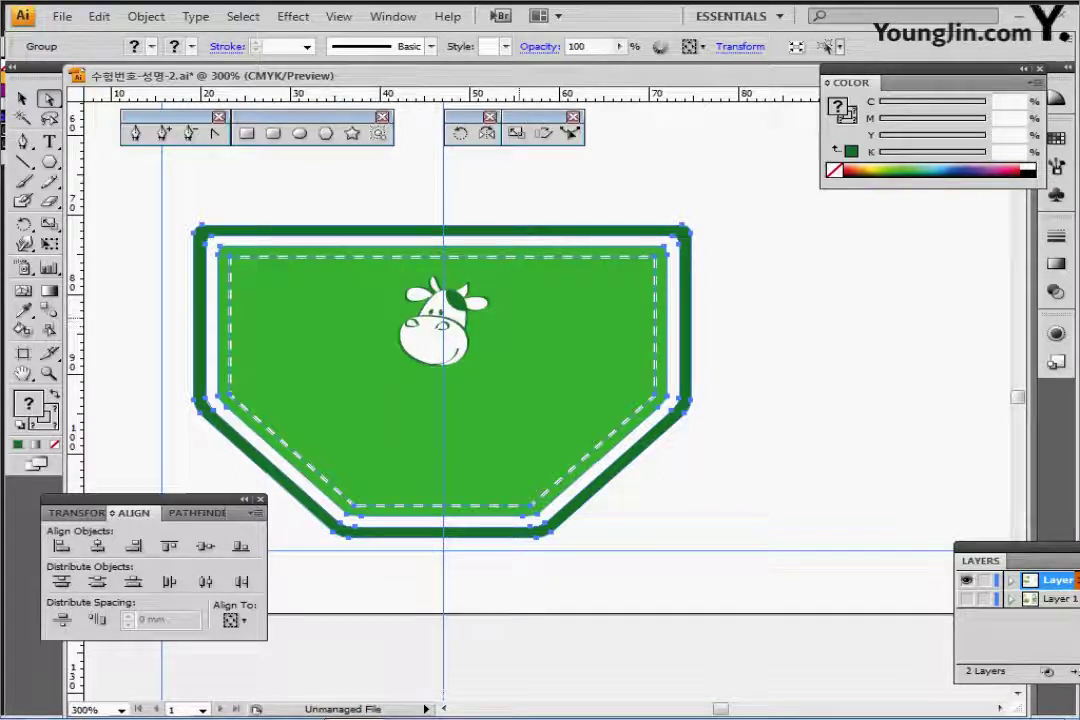
left_click(22, 98)
left_click(140, 195)
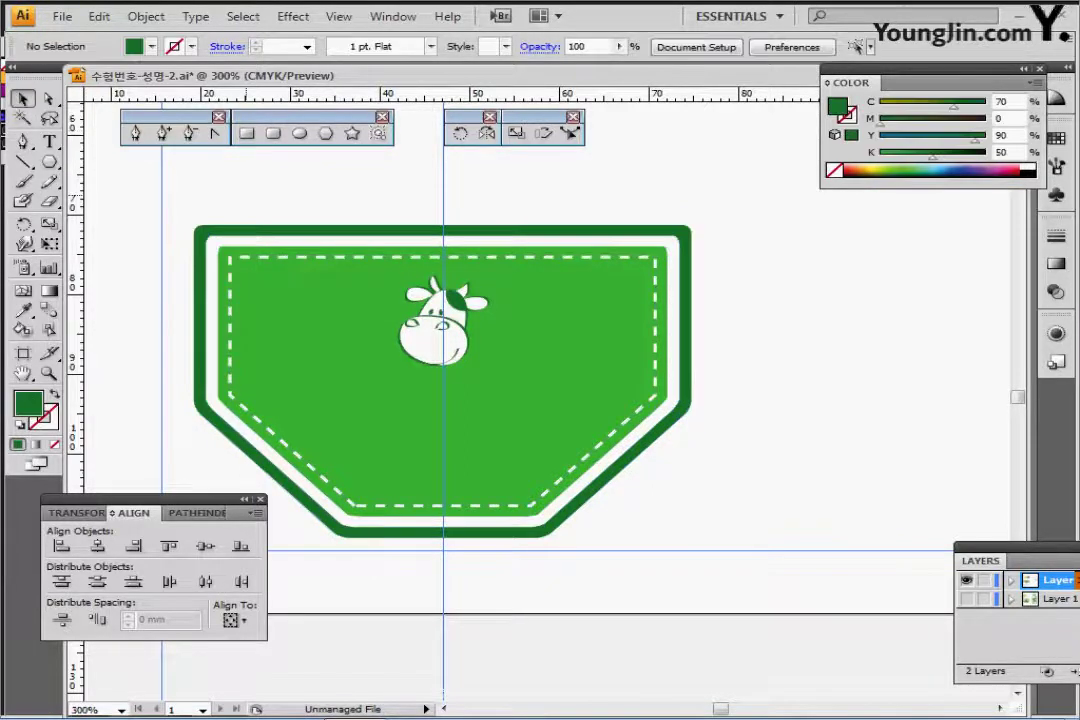
left_click(311, 338)
right_click(310, 314)
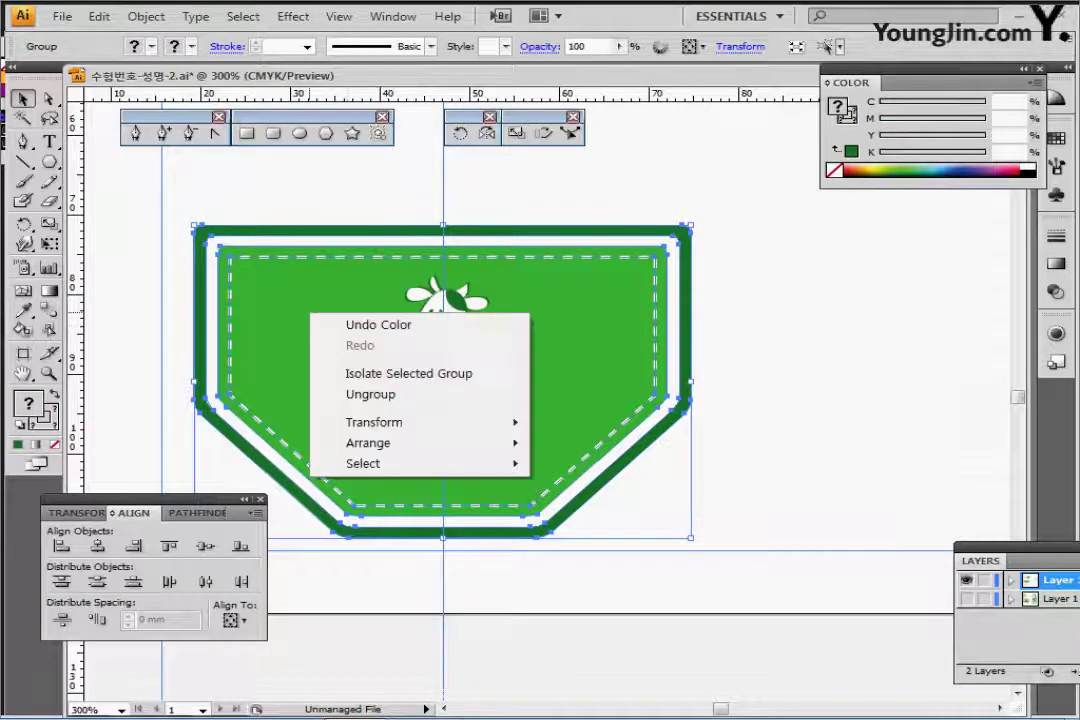
left_click(370, 394)
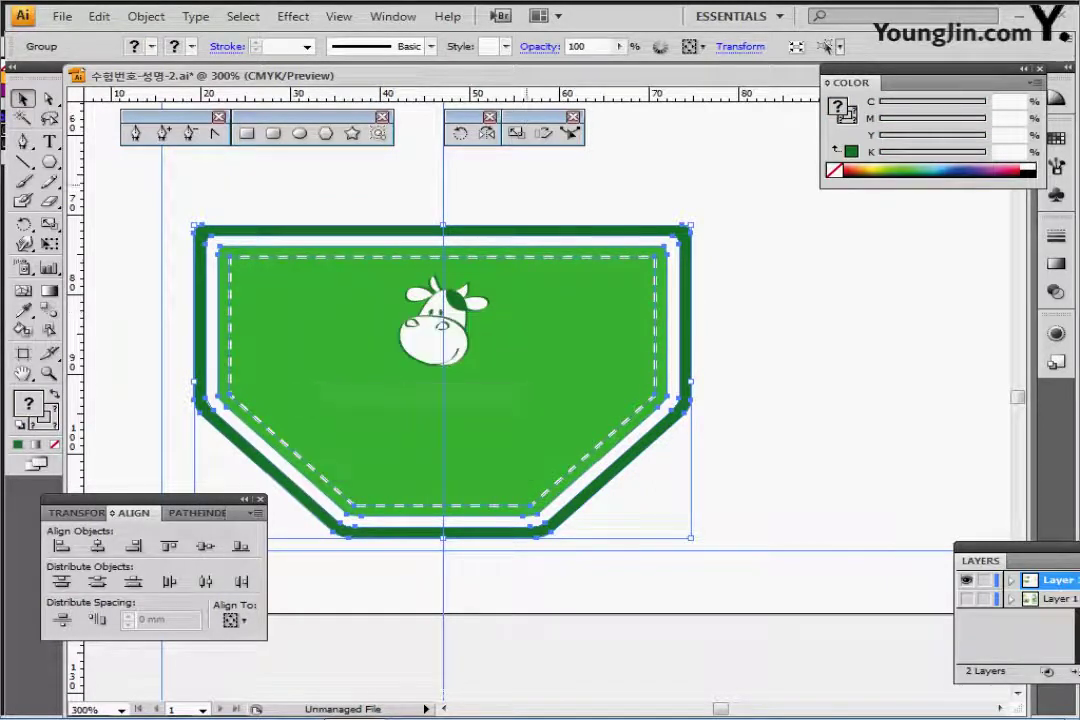
key("ctrl+shift+a")
key("ctrl+a")
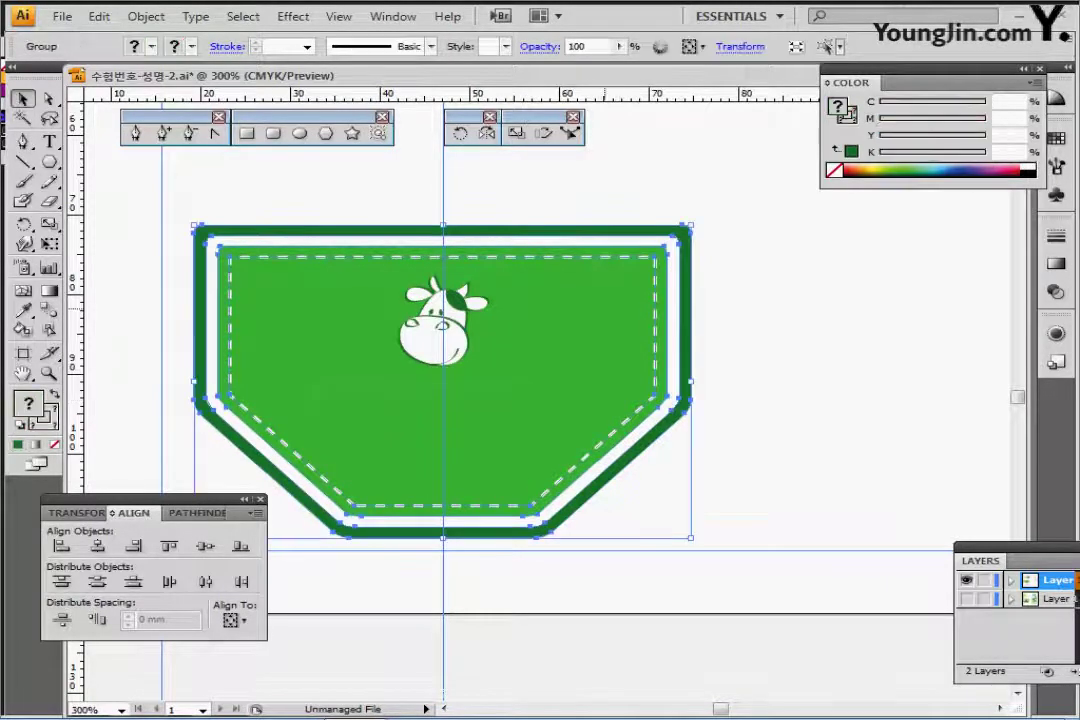
right_click(609, 298)
left_click(672, 379)
left_click(782, 350)
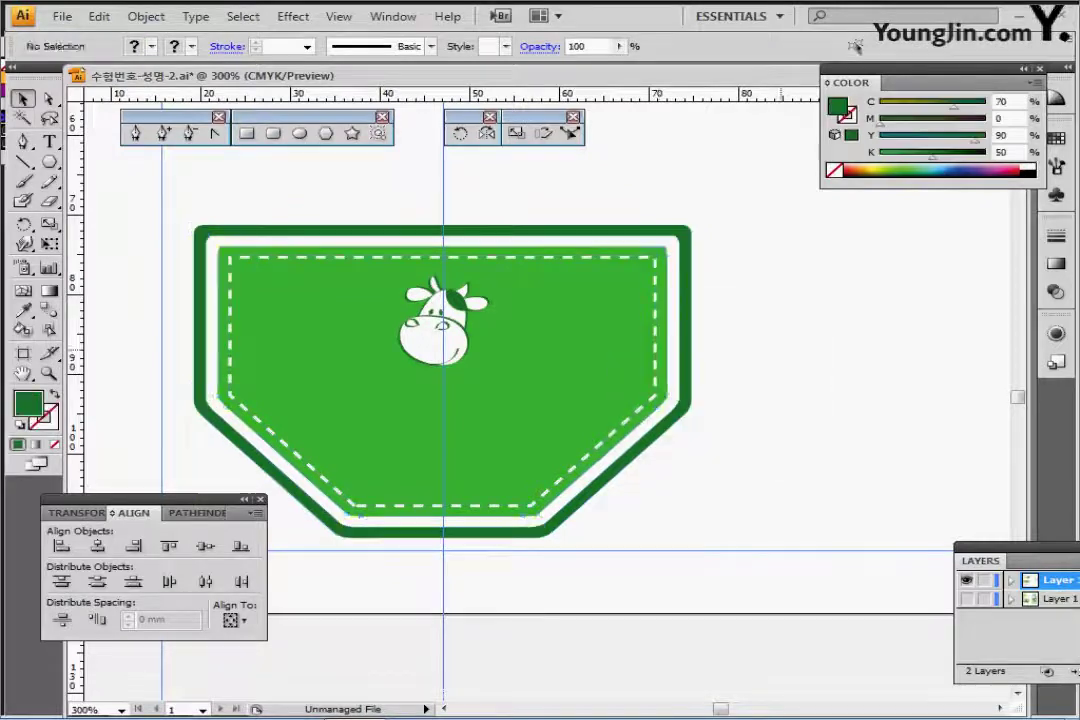
- Paste a copy of the bright green pocket shape in front of it and fill the copy with the yellow-green flower pattern swatch
left_click(614, 297)
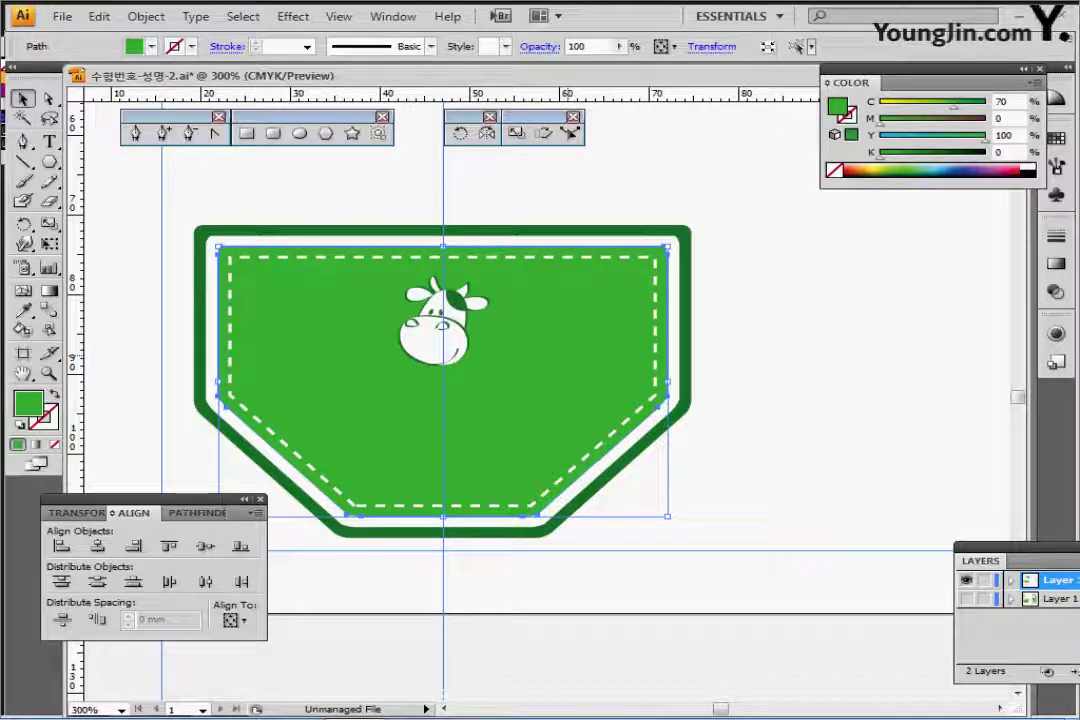
key("ctrl+c")
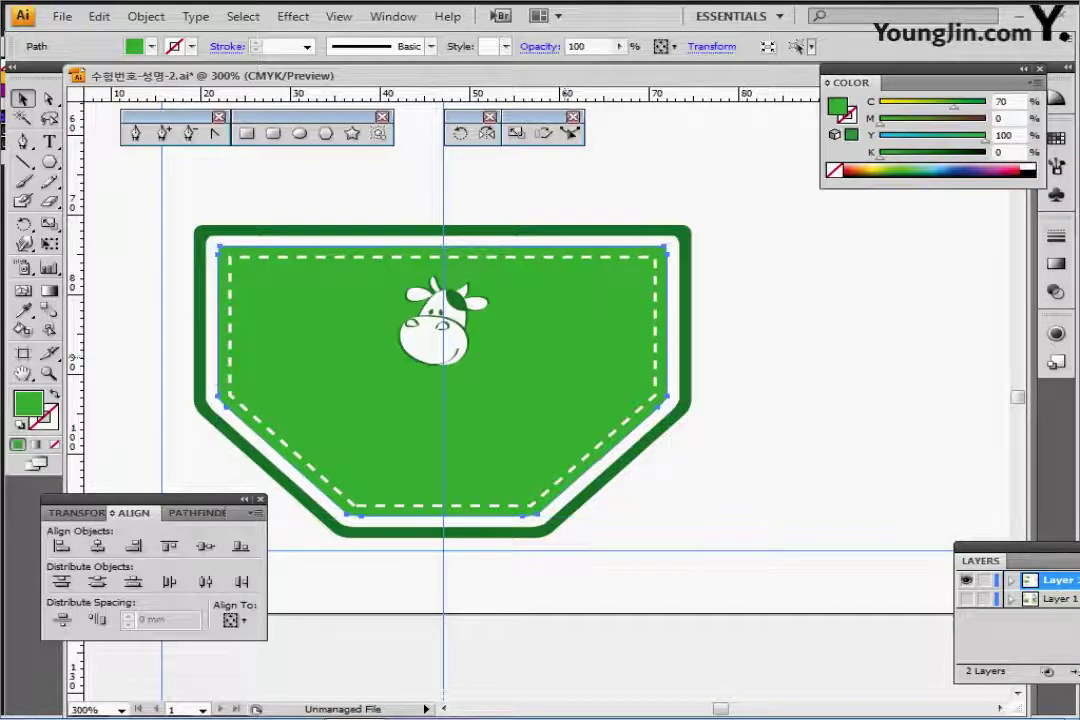
key("ctrl+shift+b")
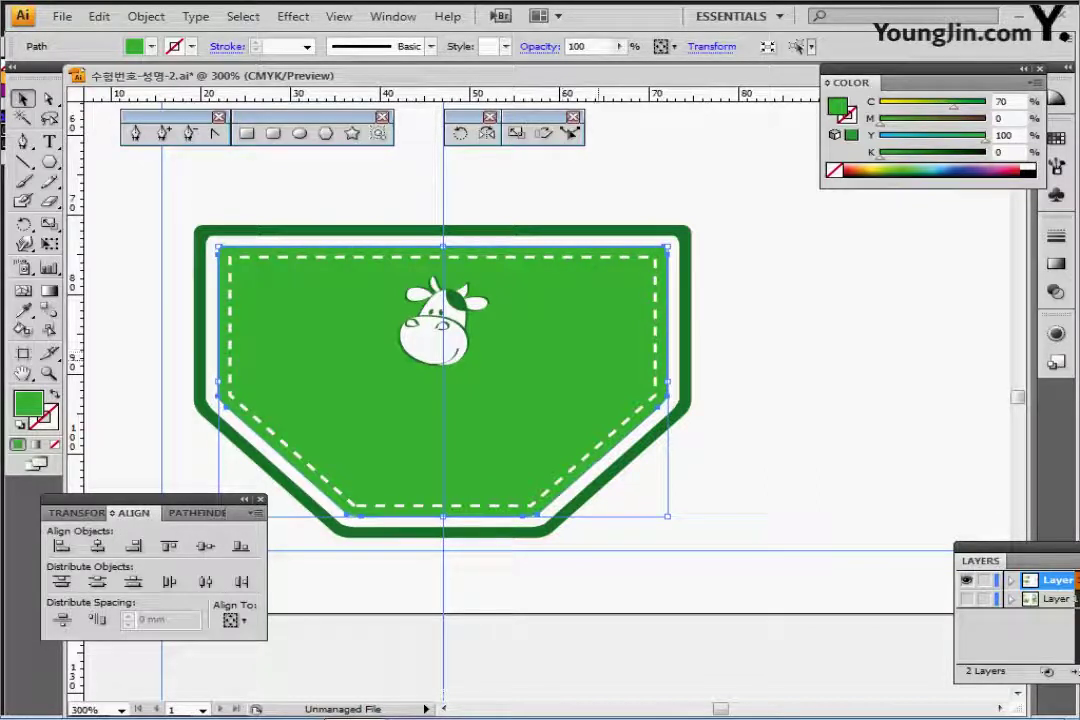
left_click(1056, 139)
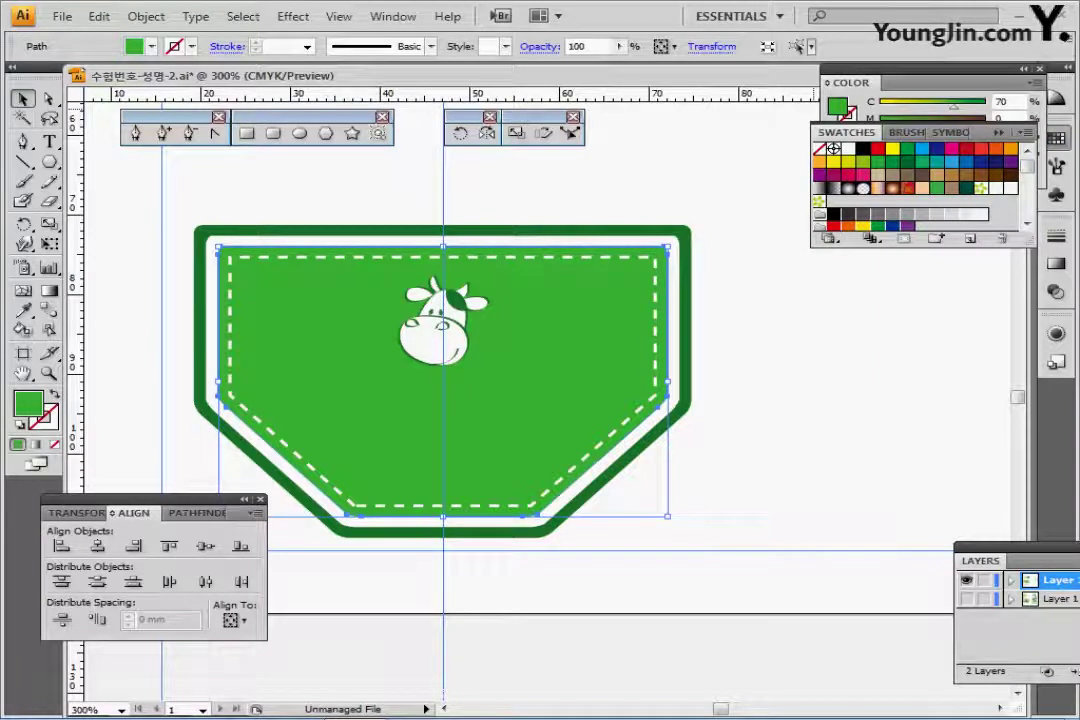
left_click(819, 202)
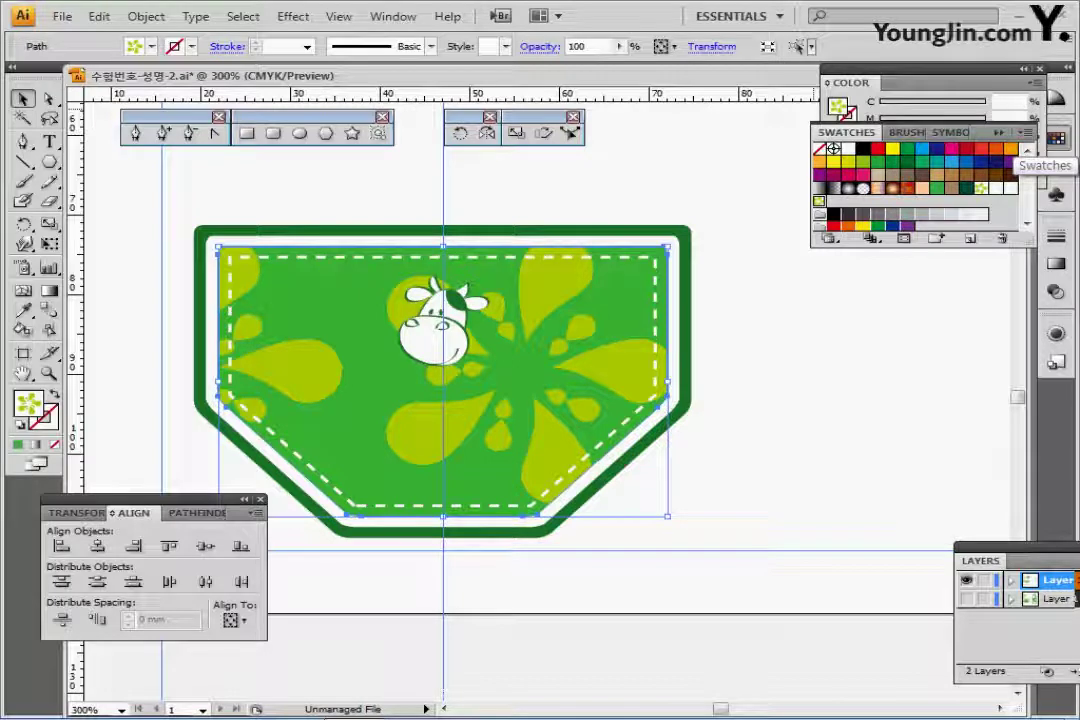
left_click(1056, 138)
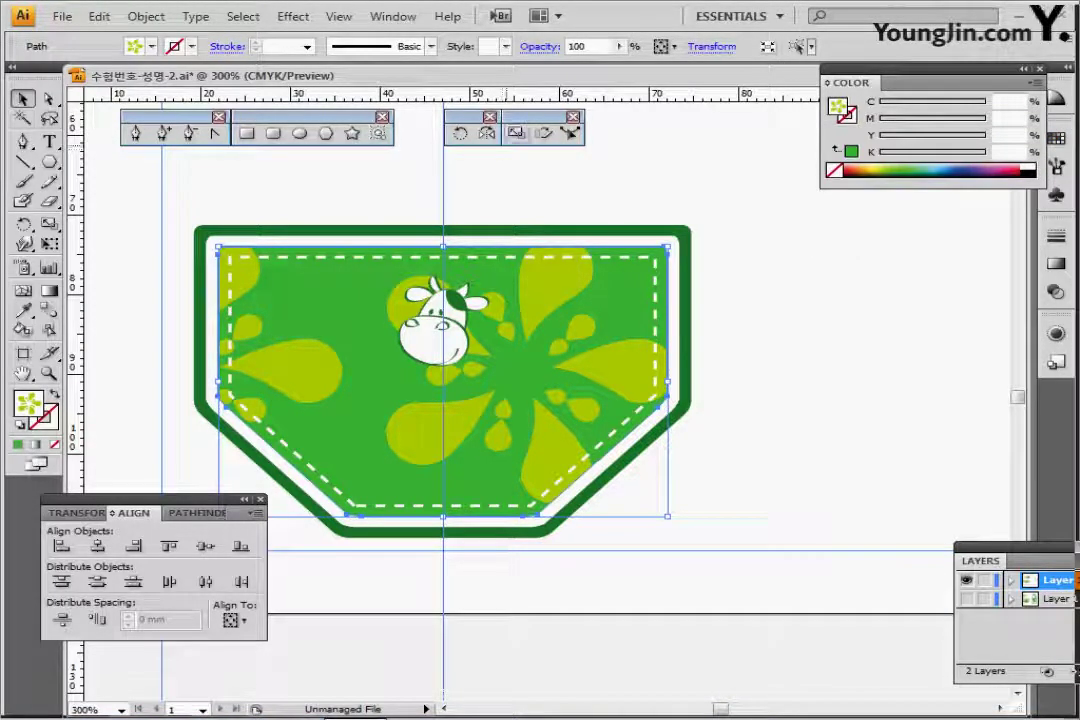
- Scale only the flower pattern fill of the inner label shape uniformly to 30%, leaving strokes, effects and objects out of the scaling
double_click(515, 133)
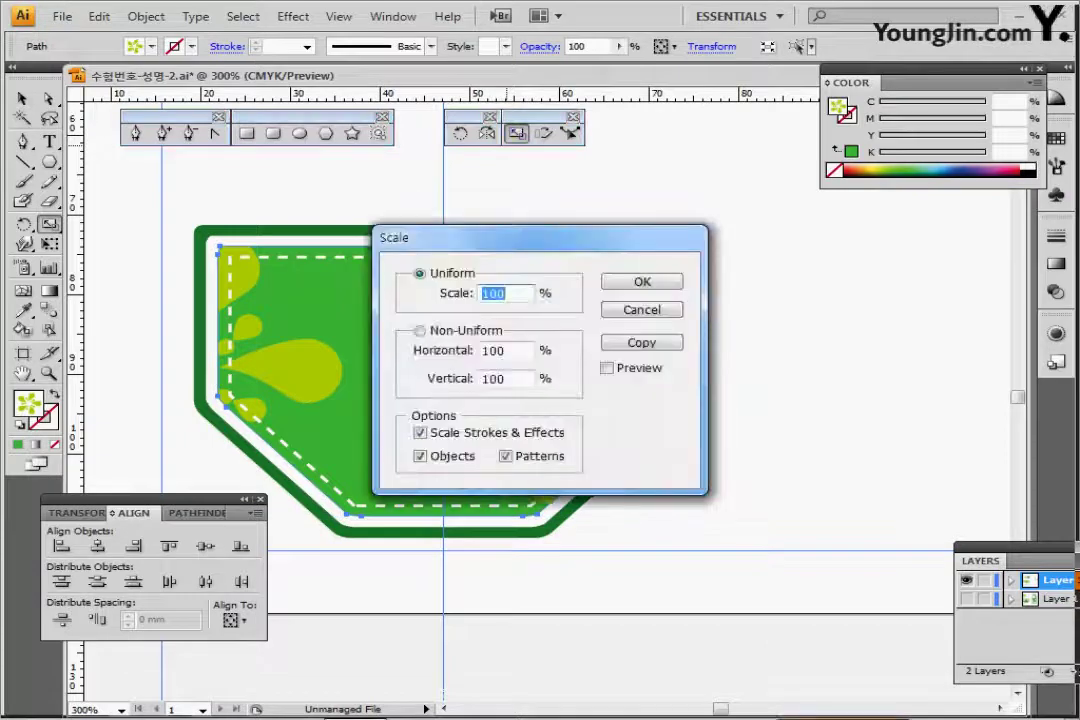
type("30")
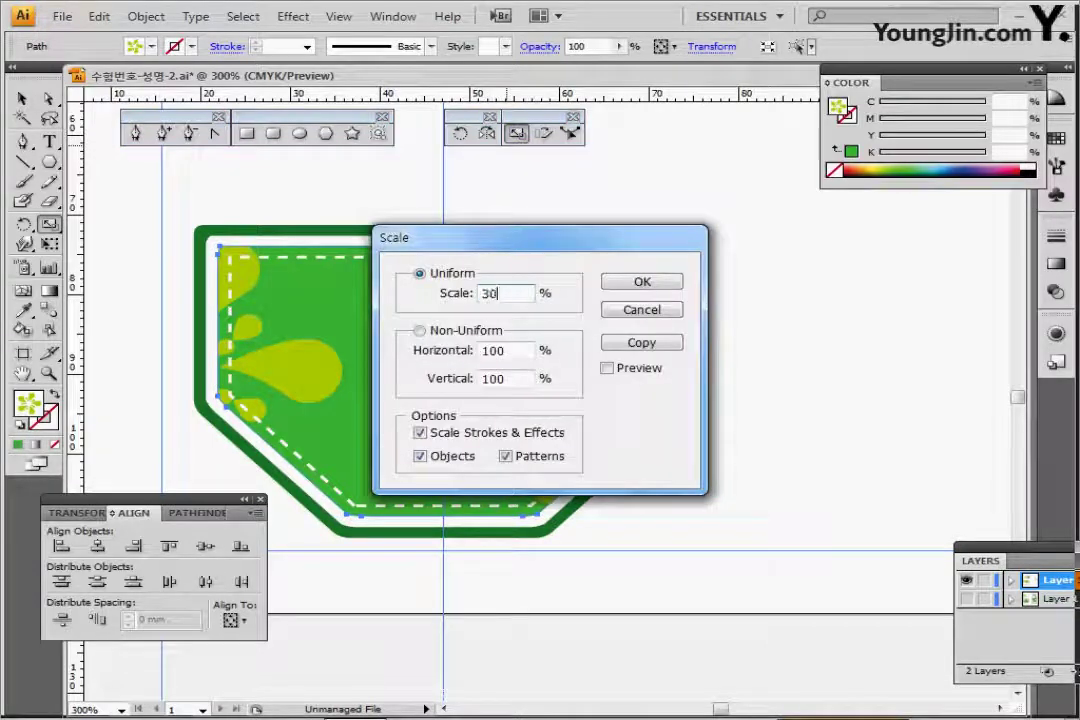
left_click_drag(450, 237, 631, 179)
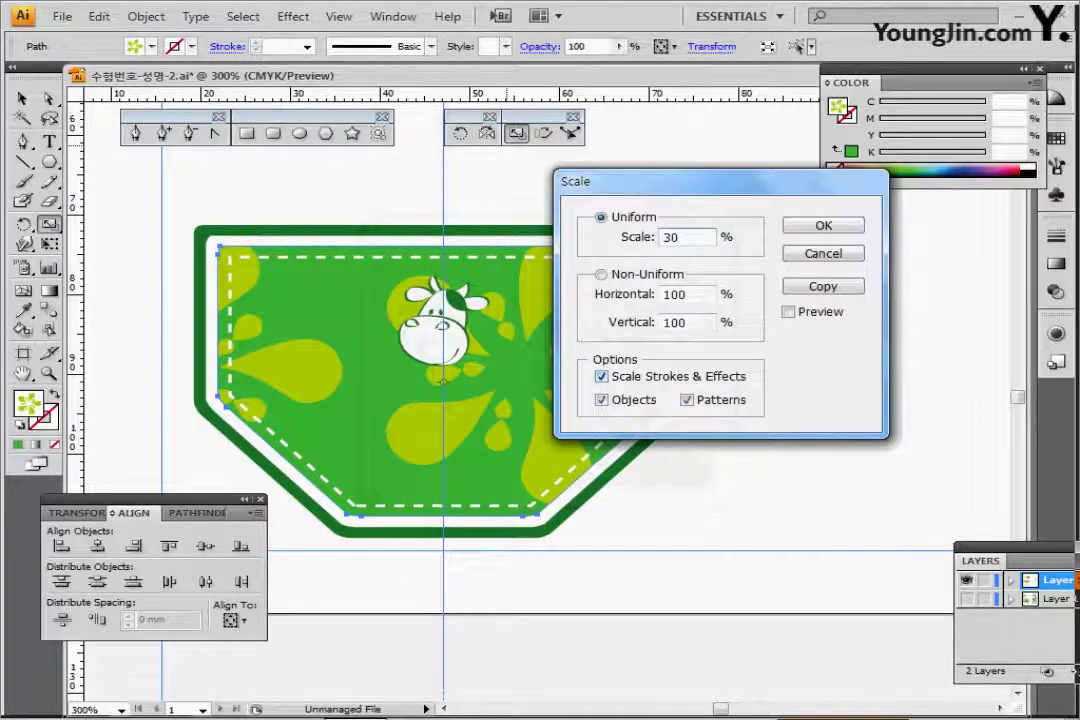
left_click(601, 376)
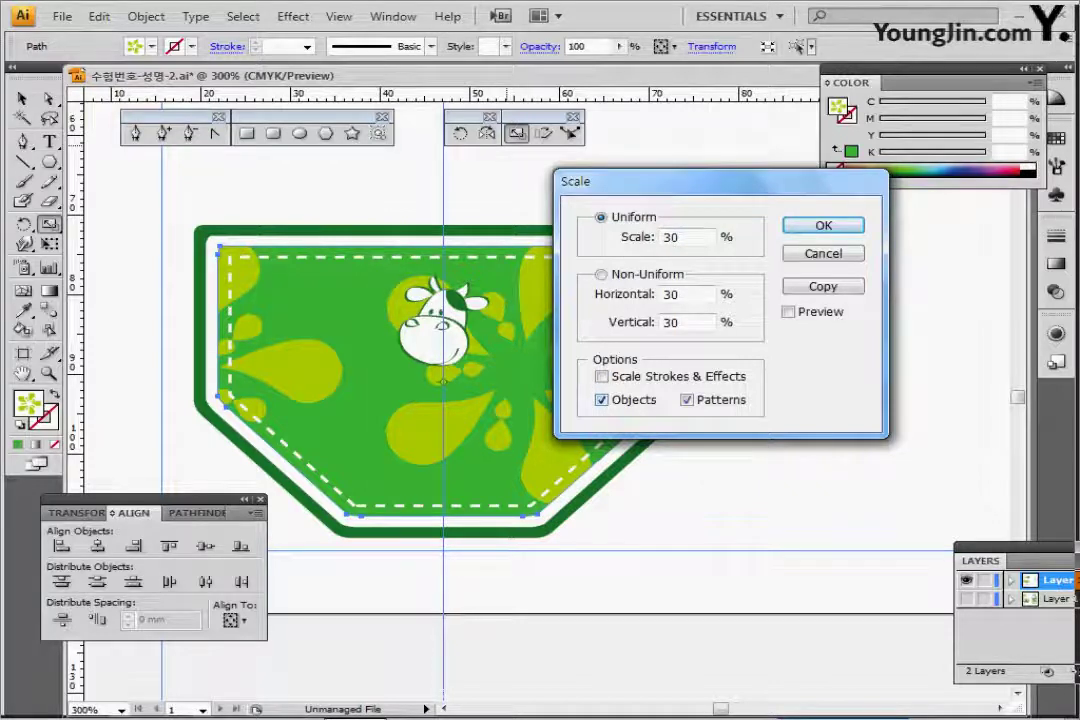
left_click(601, 399)
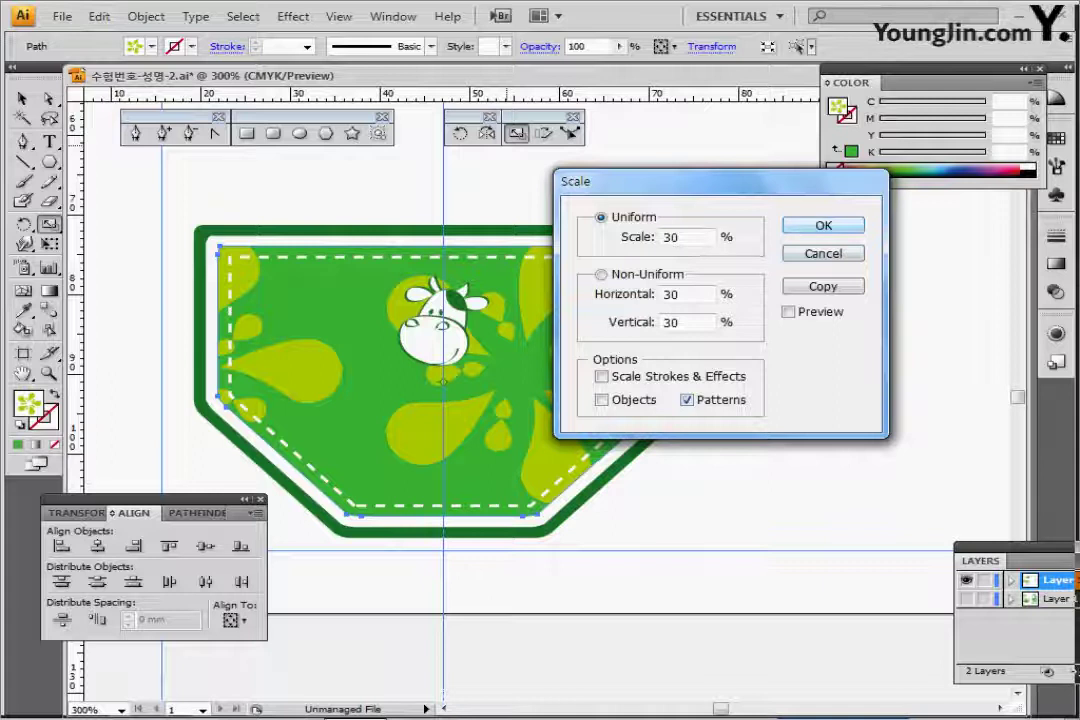
key("Return")
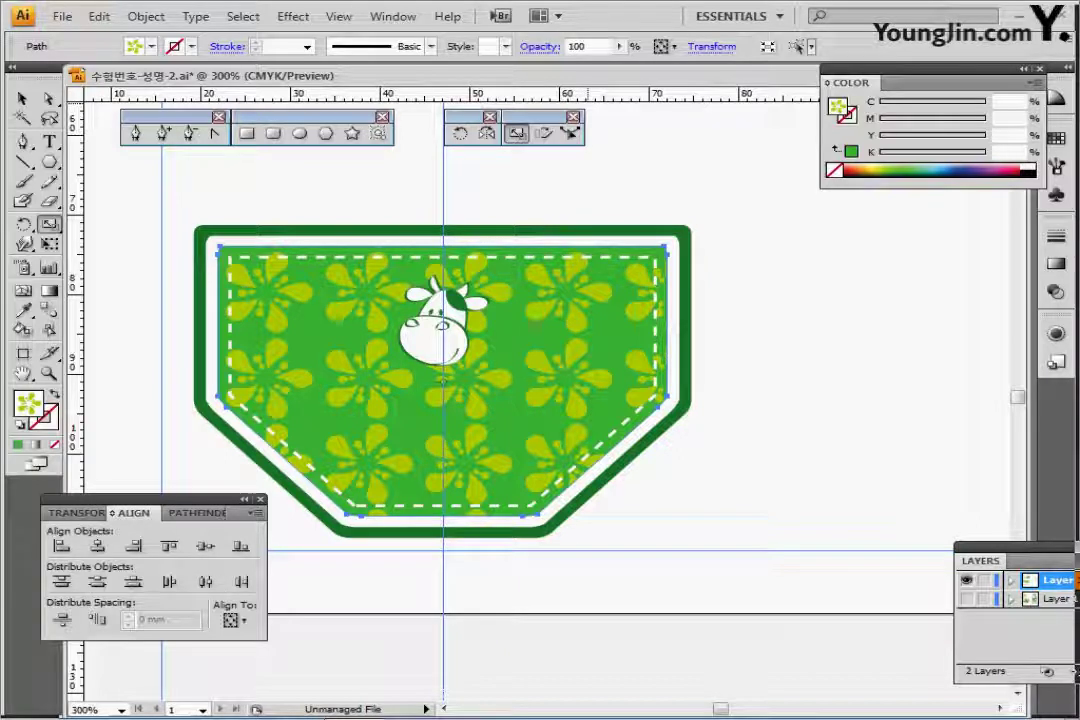
- Set the flower-patterned shape's opacity to 70% and deselect it
left_click_drag(588, 47, 530, 48)
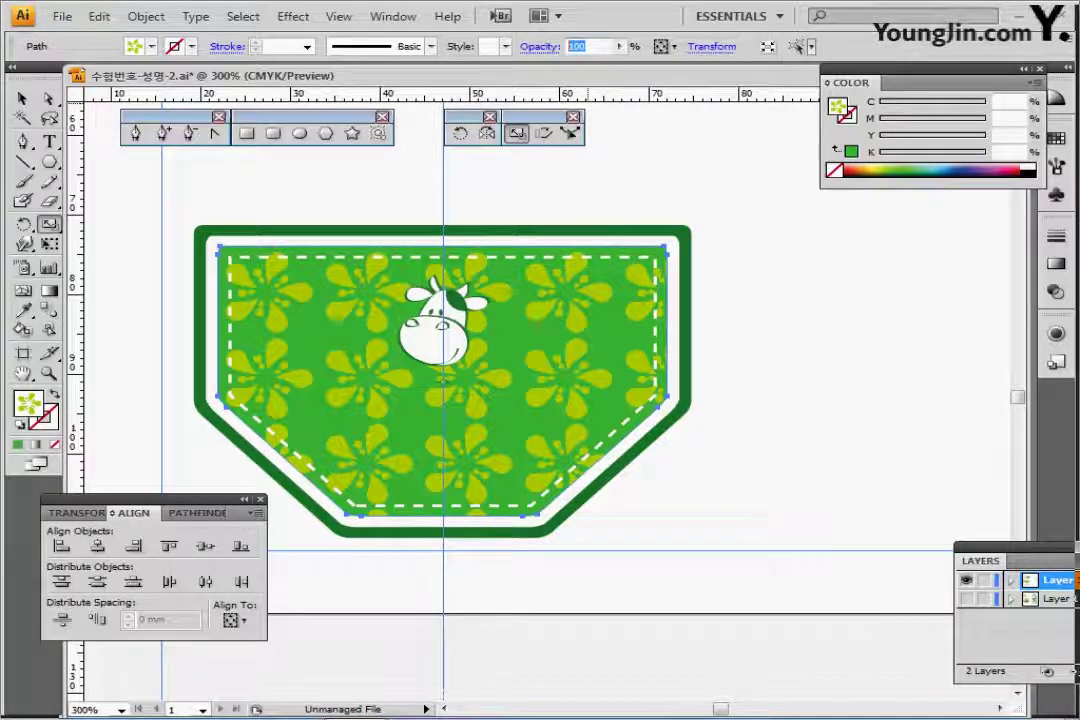
type("70")
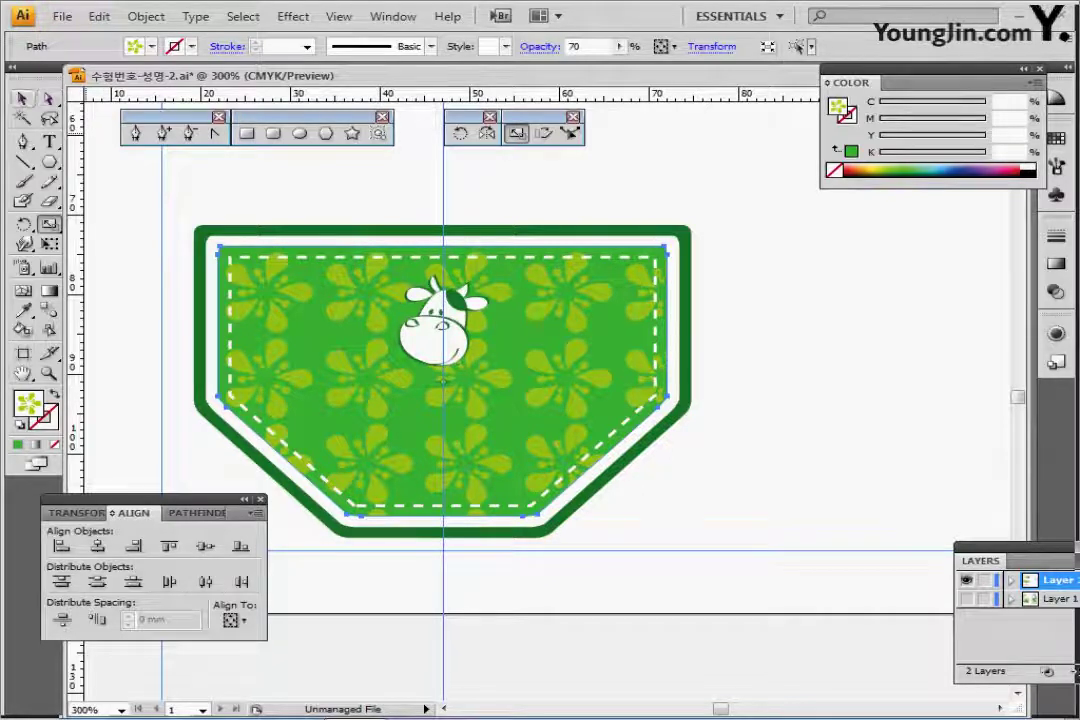
left_click(22, 98)
left_click(772, 200)
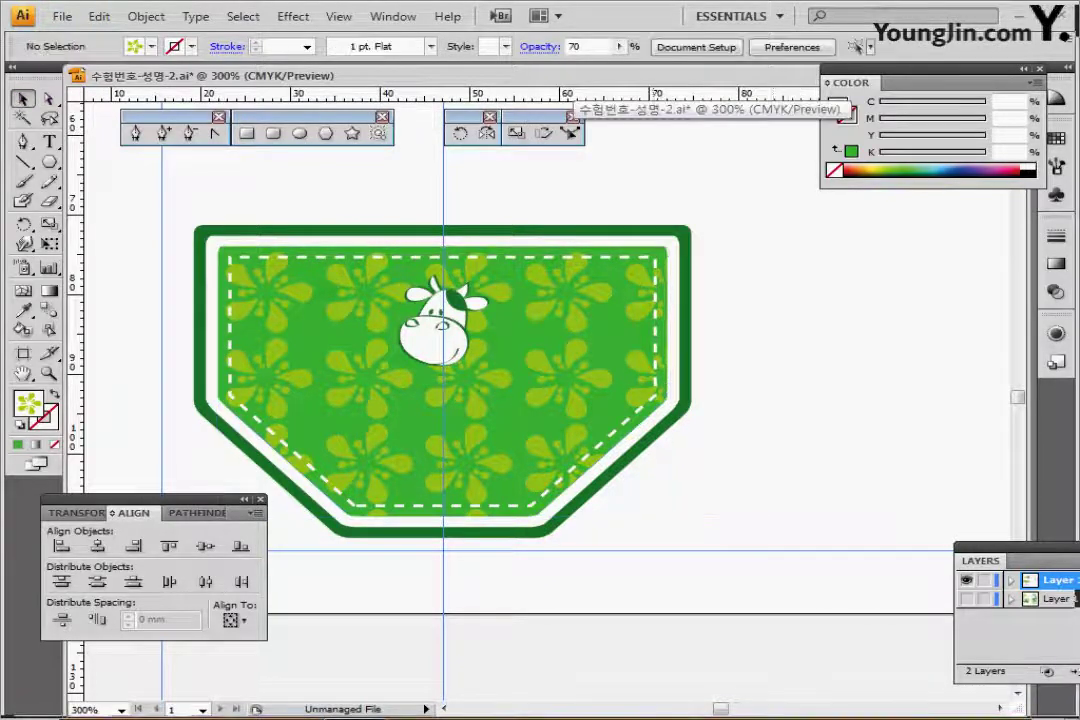
- Place the LOWFAT MILK text on the label below the cow, bring it to the front and centre it on the vertical guide
key("ctrl+minus")
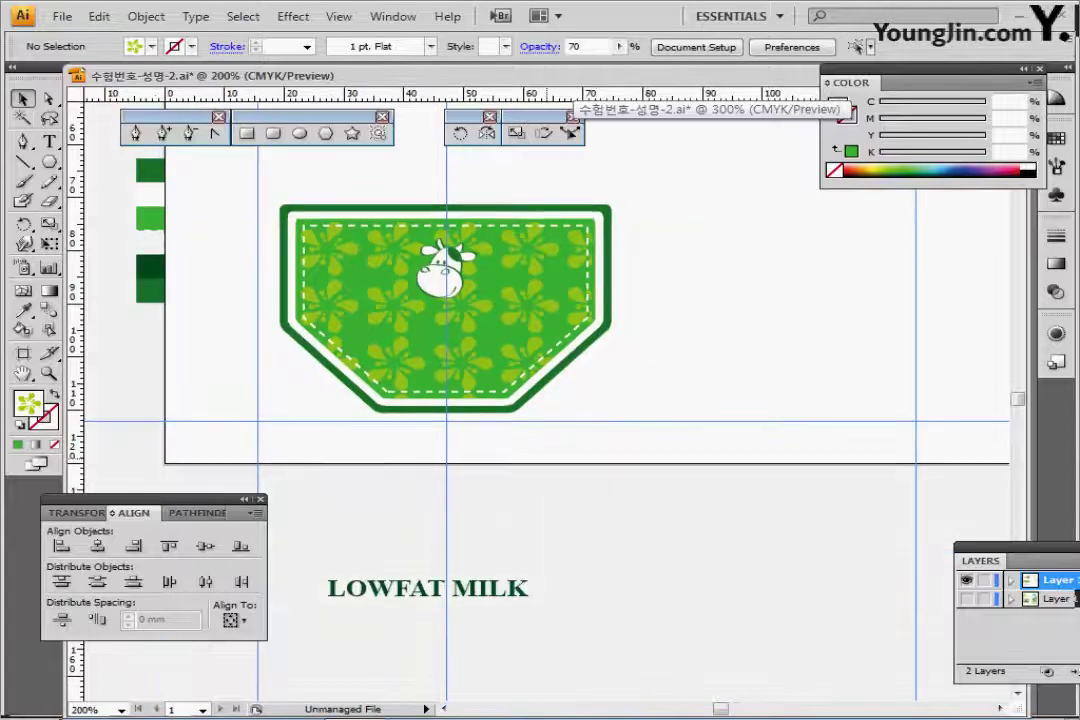
left_click(483, 589)
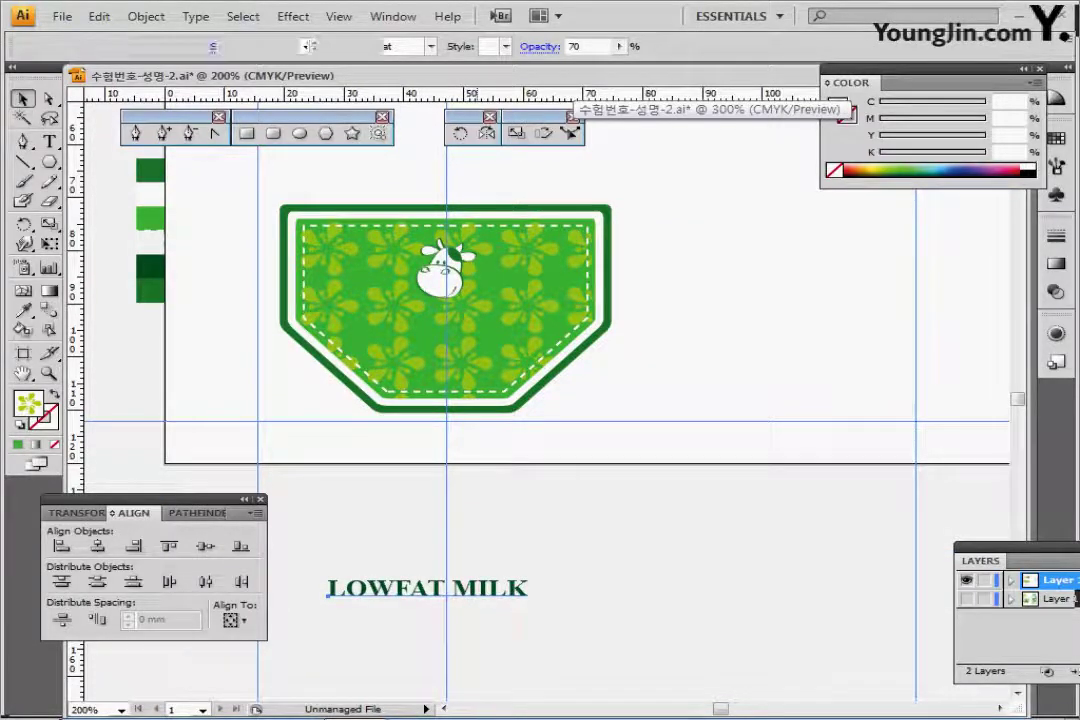
left_click_drag(492, 586, 510, 337)
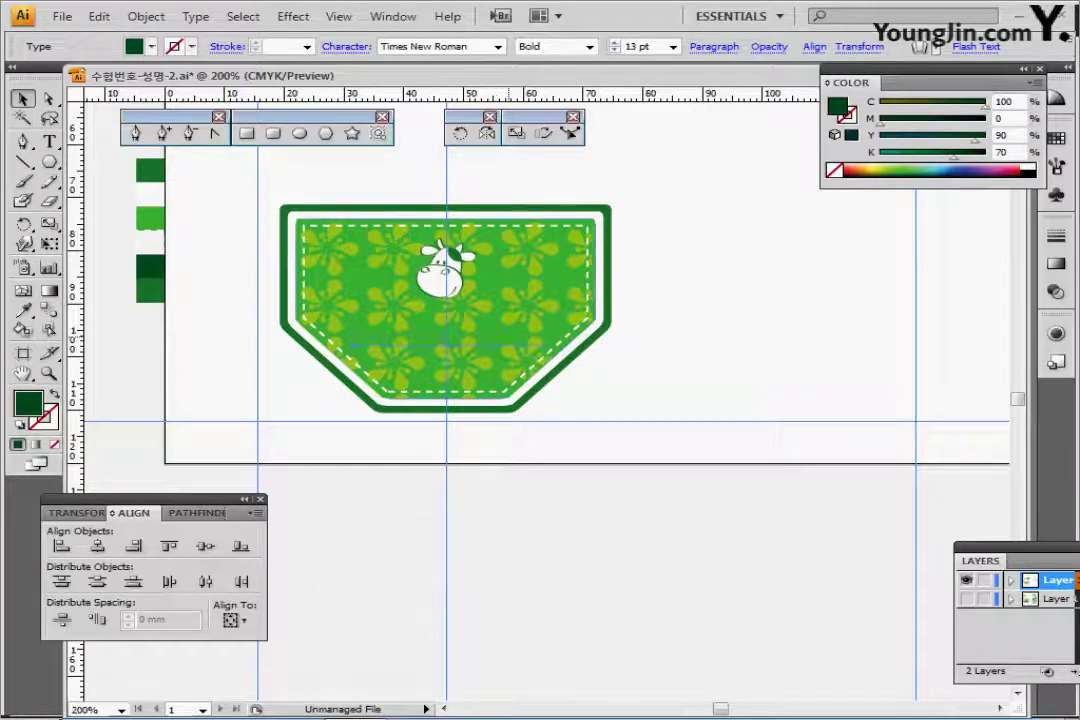
key("ctrl+shift+bracketright")
scroll(509, 337, "up", 2)
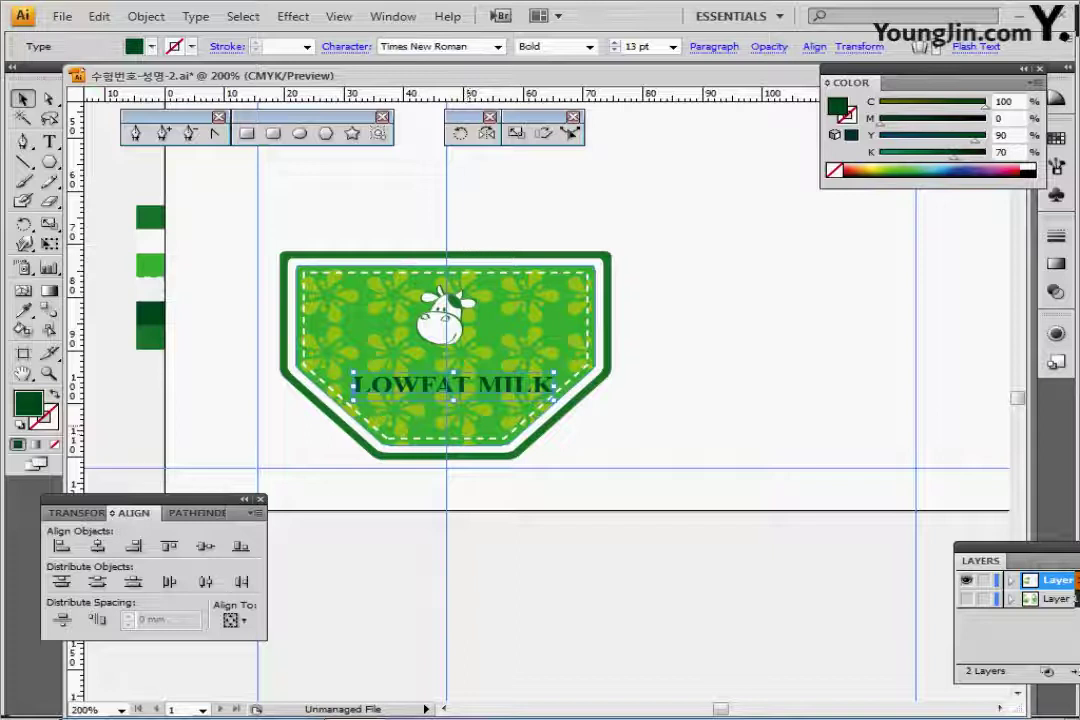
key("Left")
key("Left")
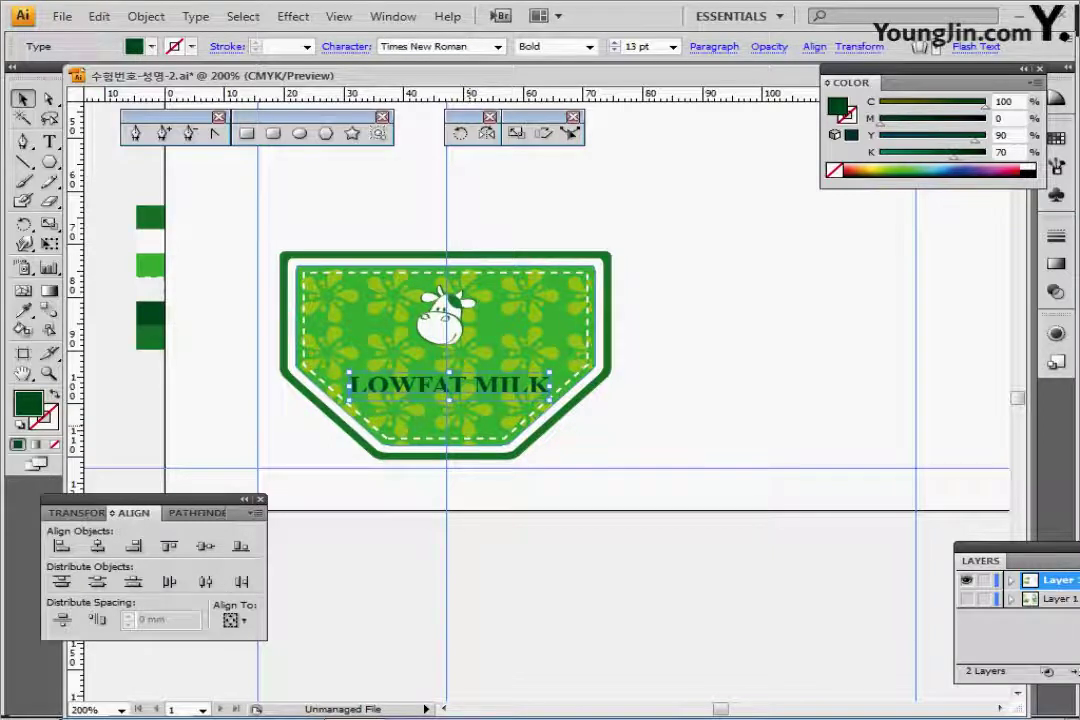
key("Left")
key("Left")
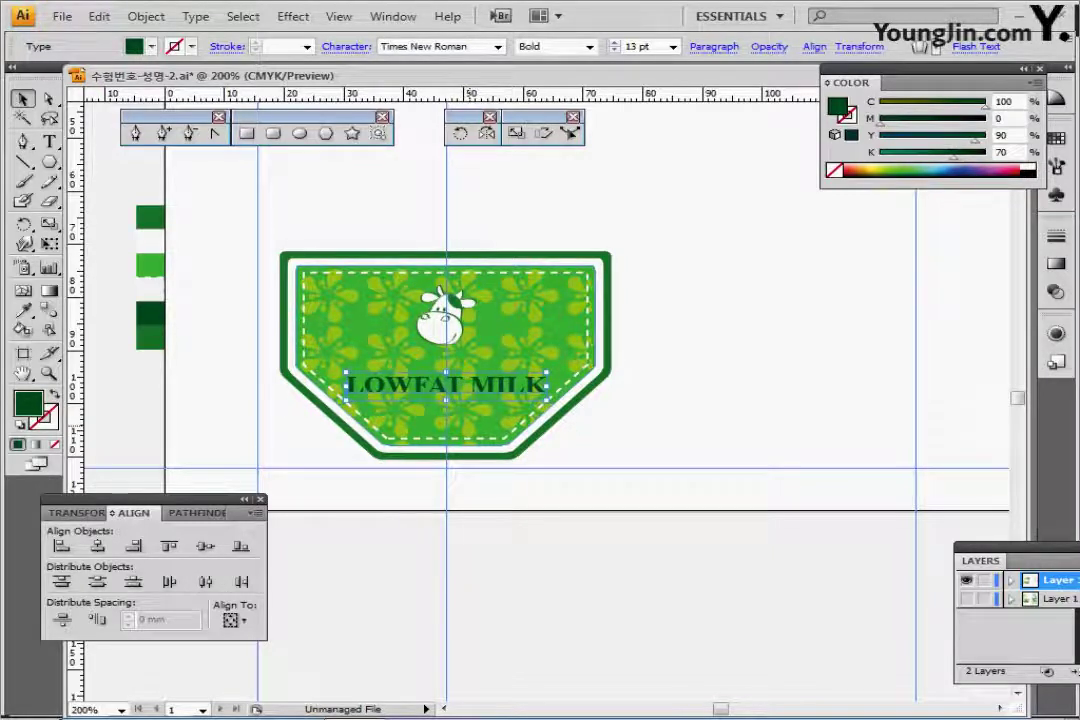
key("ctrl+shift+a")
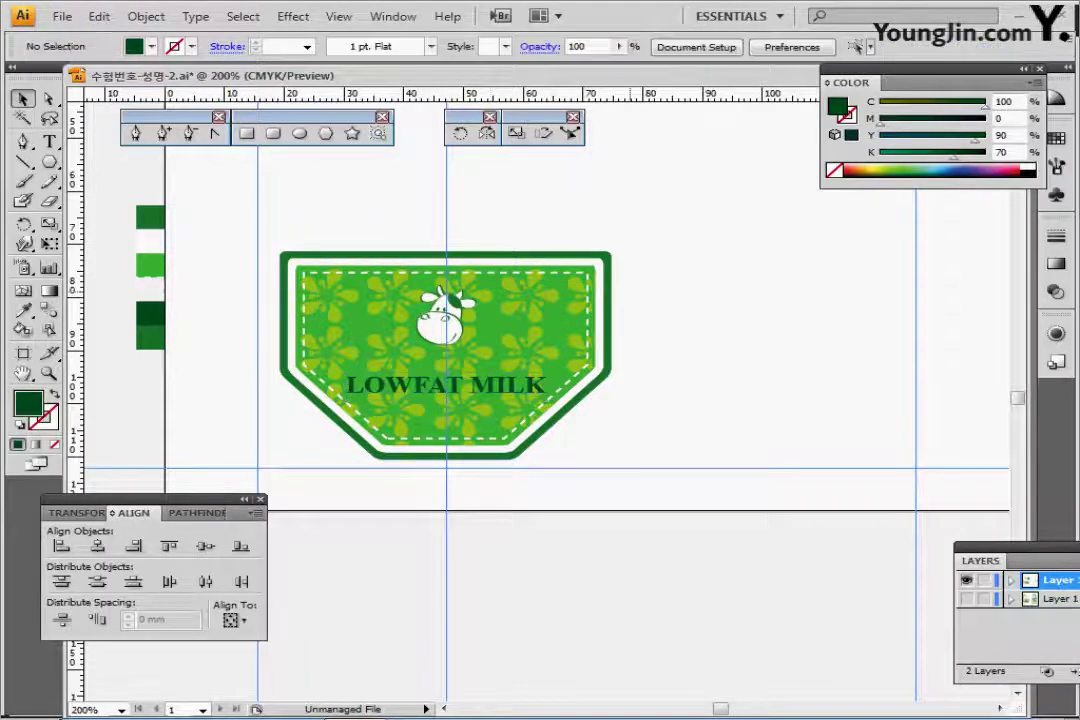
- Apply a Multiply drop shadow to the label's outer dark green shape with 75% opacity, 1 mm X and Y offsets and 1 mm blur
left_click(609, 253)
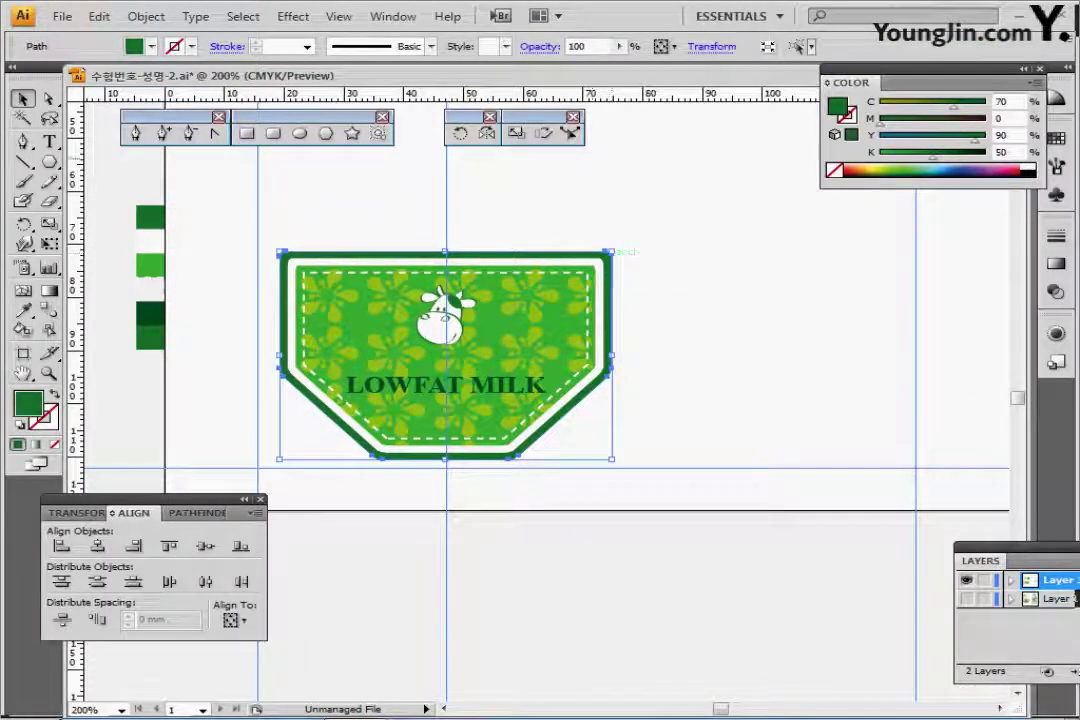
left_click(293, 16)
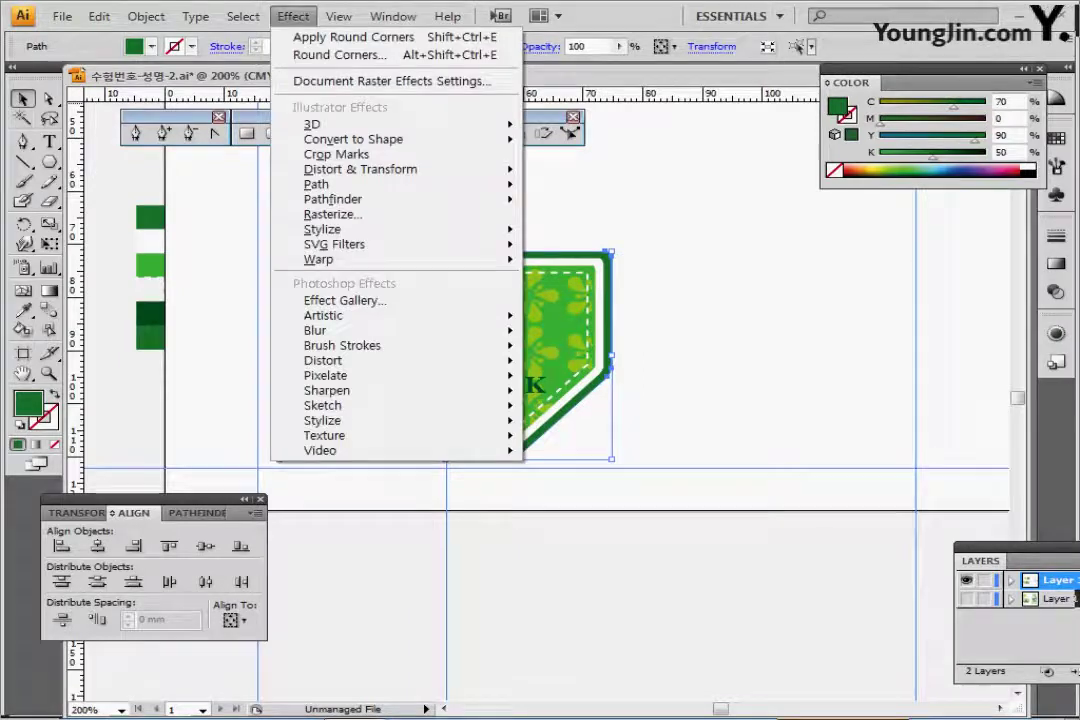
mouse_move(322, 229)
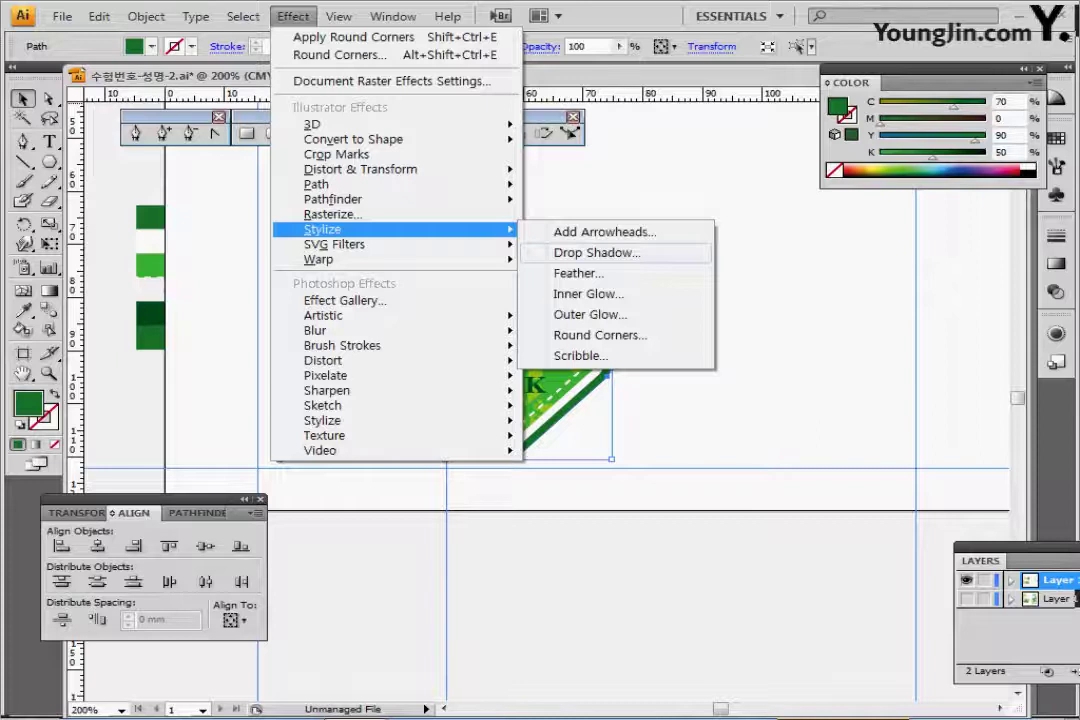
left_click(597, 252)
left_click_drag(350, 232, 623, 214)
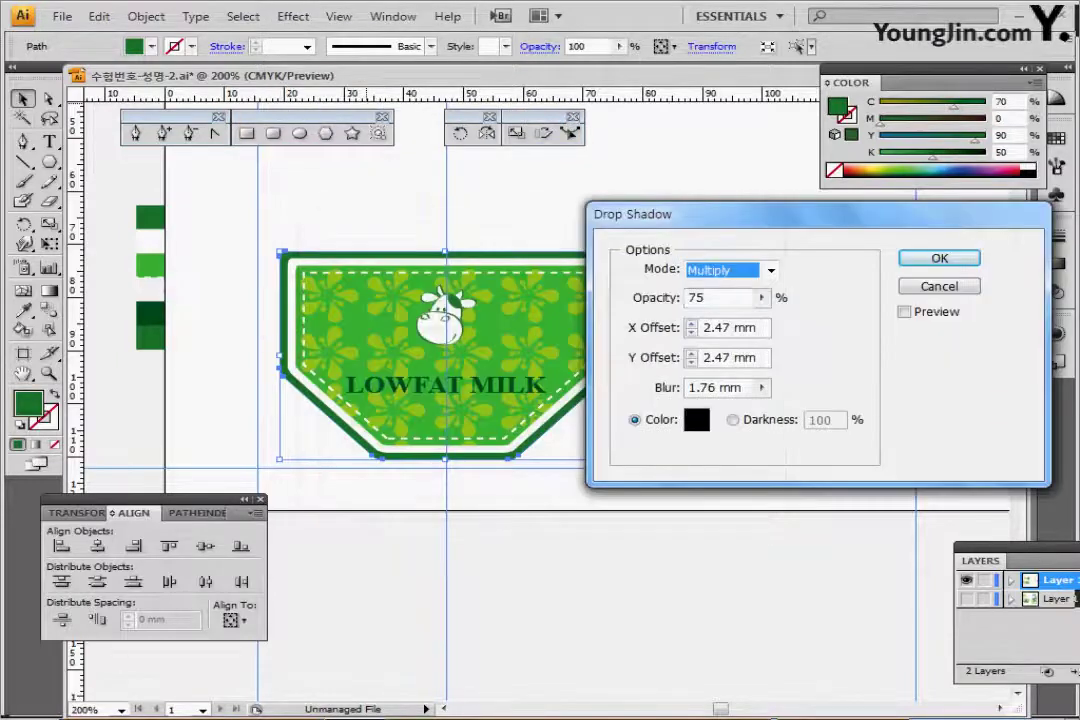
key("Tab")
type("1")
key("Tab")
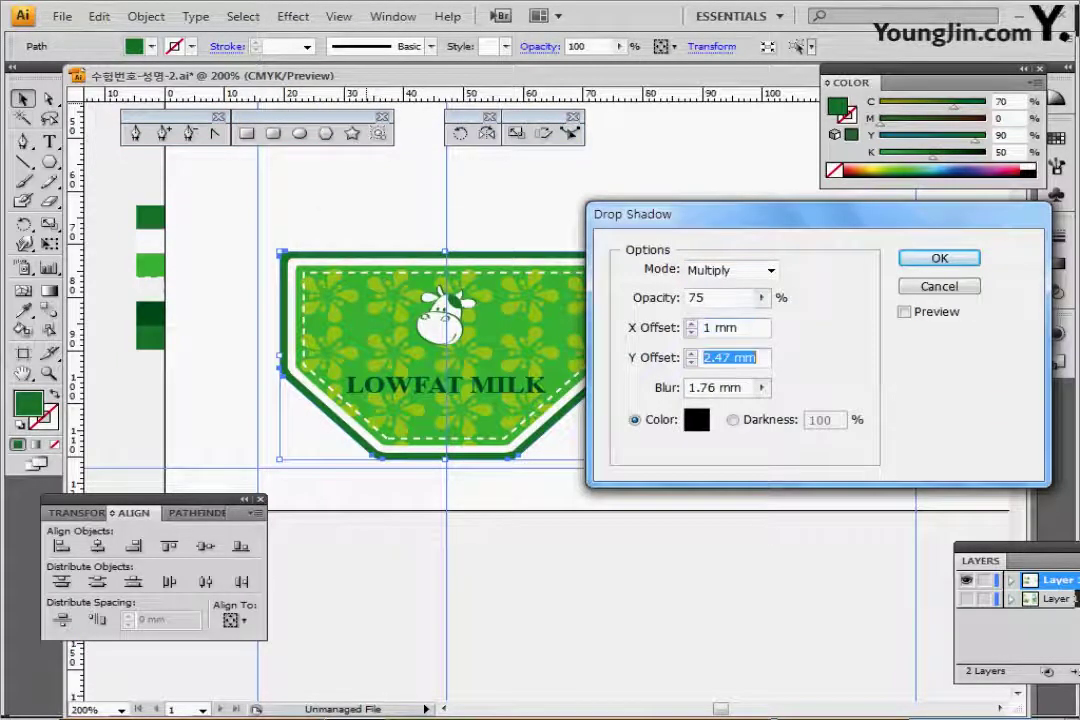
type("1")
key("Tab")
type("1")
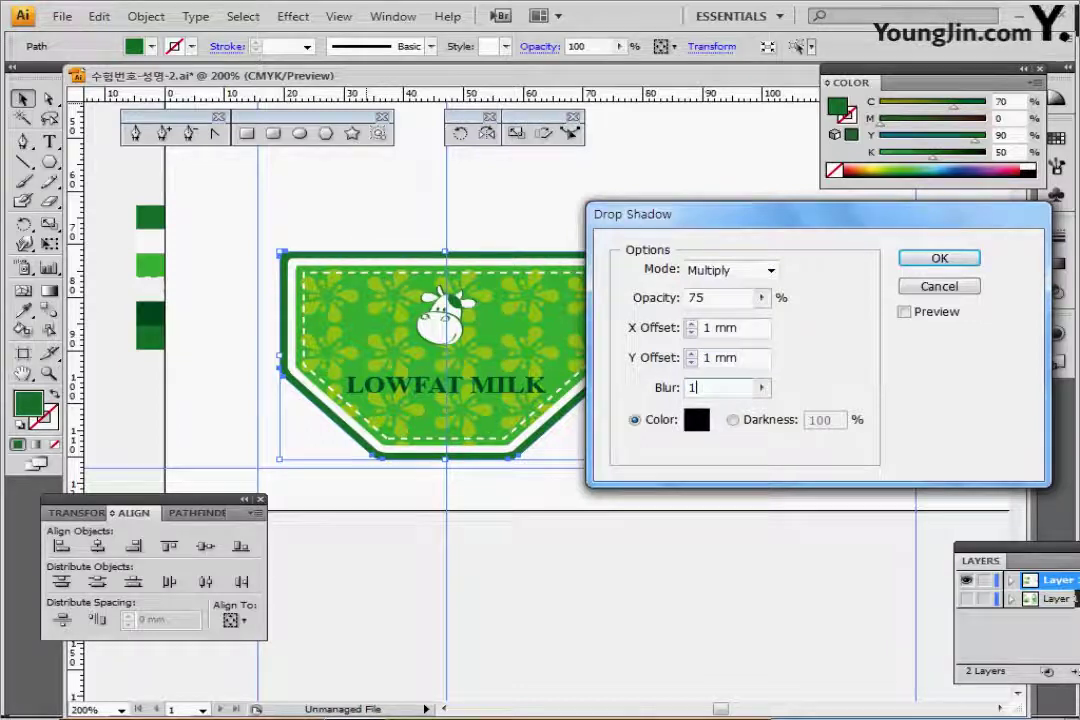
key("Return")
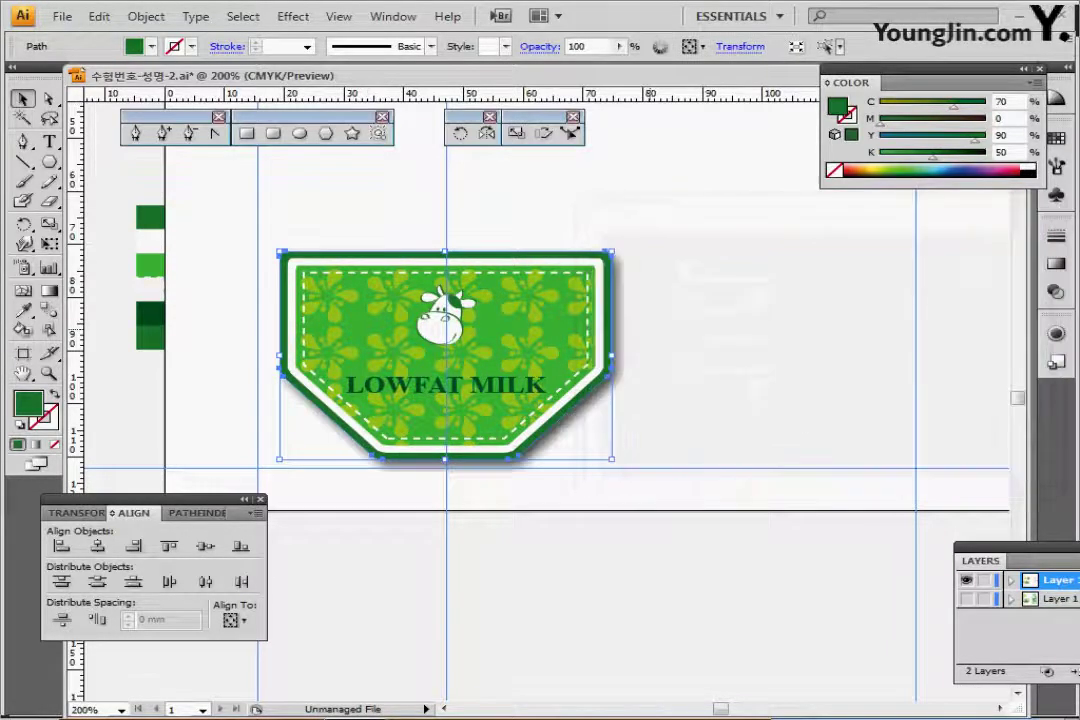
key("ctrl+shift+a")
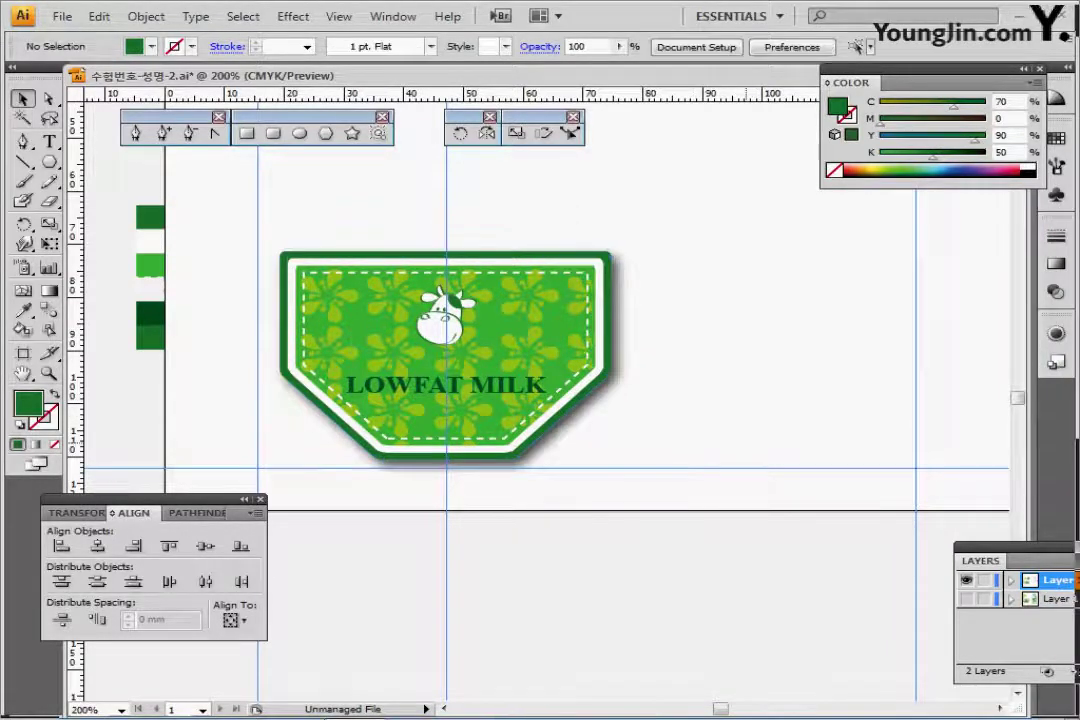
- Reset the drawing colours to the default white fill and 1 pt black stroke for work in the empty area beside the label
left_click_drag(801, 258, 500, 421)
left_click_drag(500, 327, 510, 323)
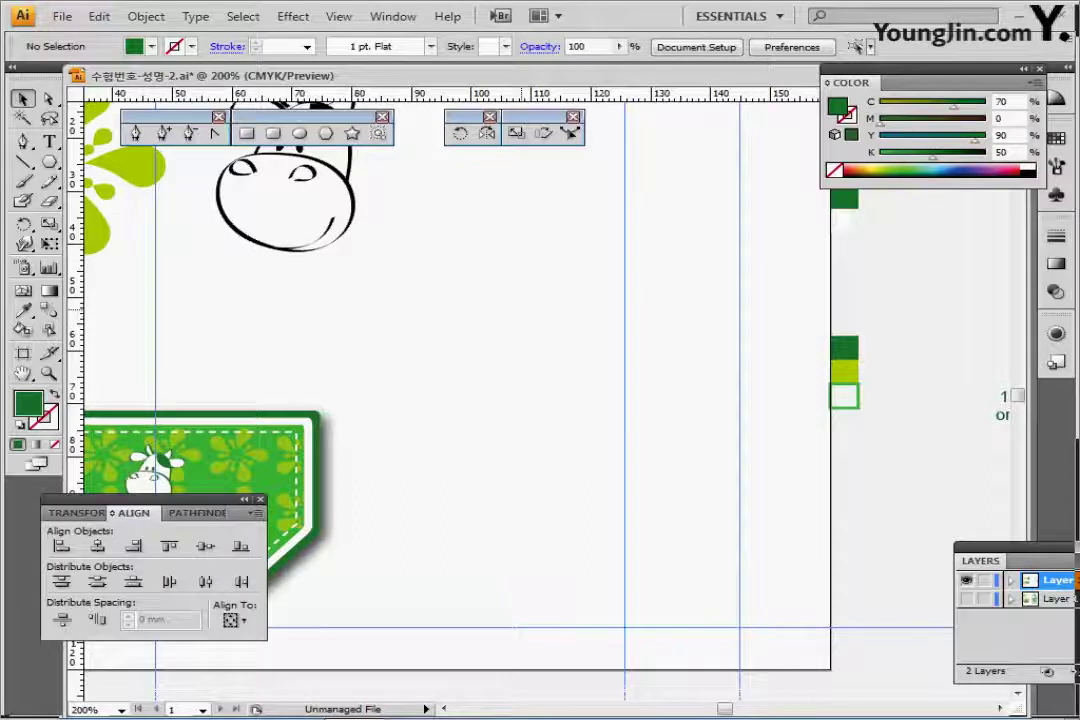
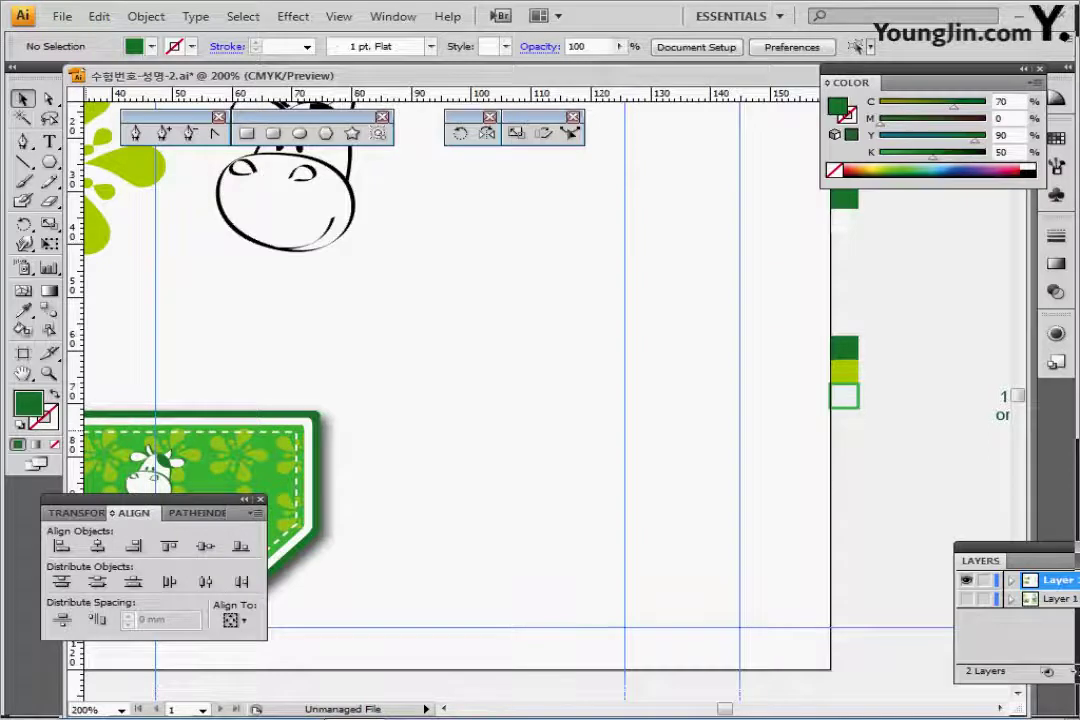
key("d")
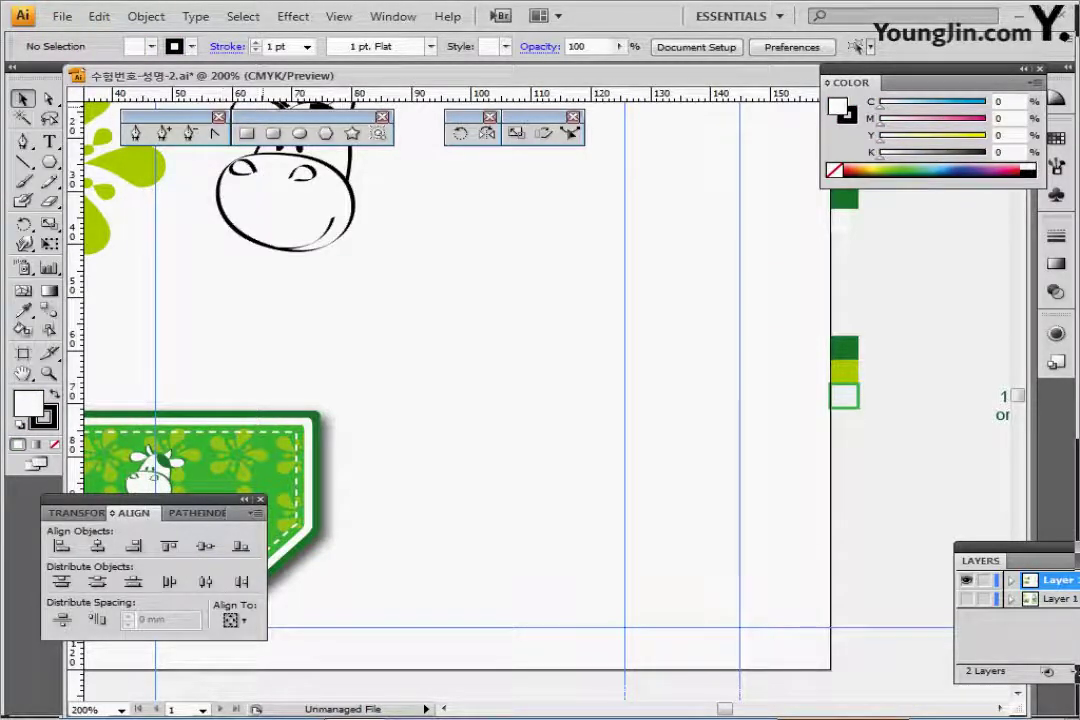
- Draw a 38 × 78 mm rounded rectangle with a 5 mm corner radius centred on the vertical guide, and show Layer 1 in outline
left_click(273, 133)
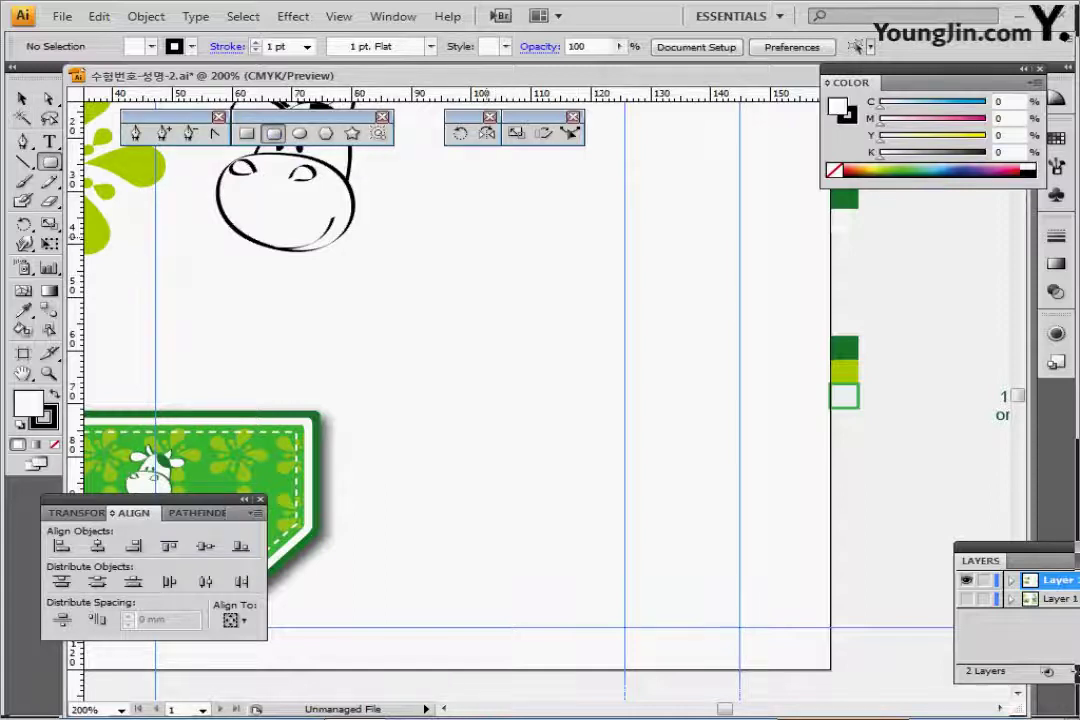
left_click(330, 265)
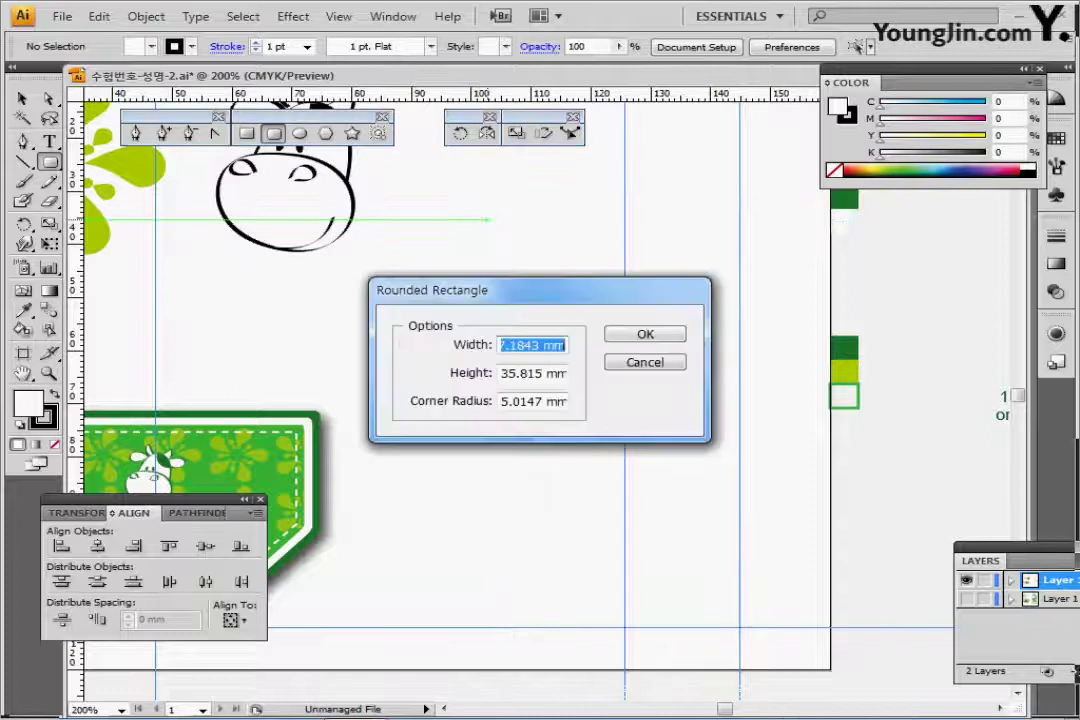
key("Escape")
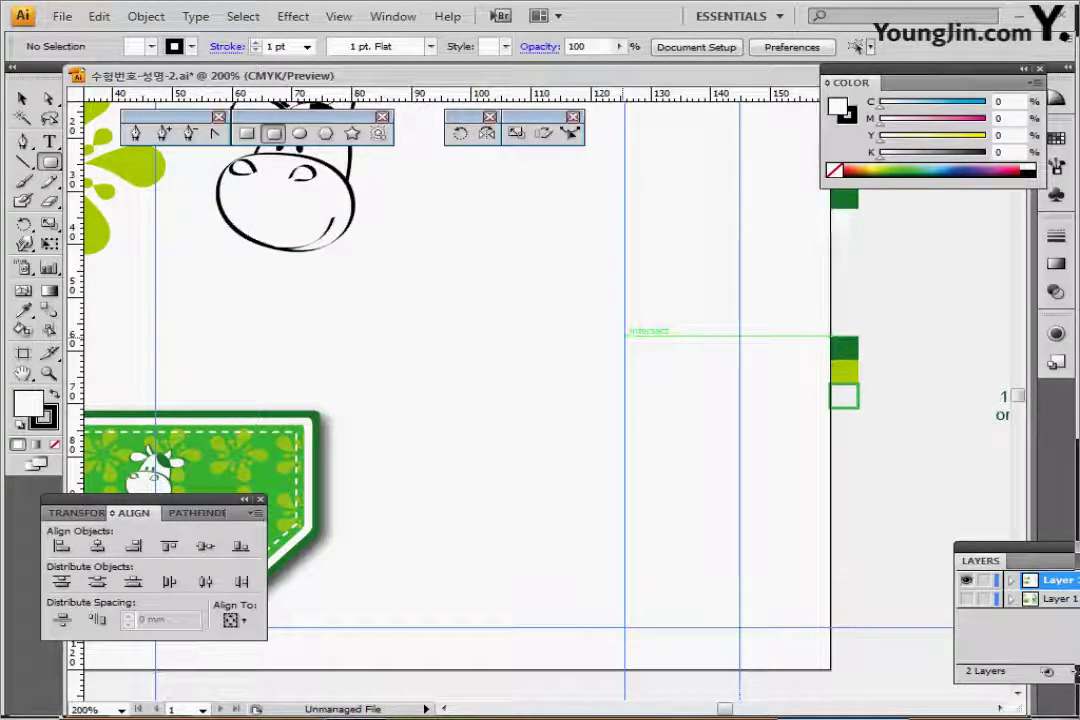
left_click(625, 336)
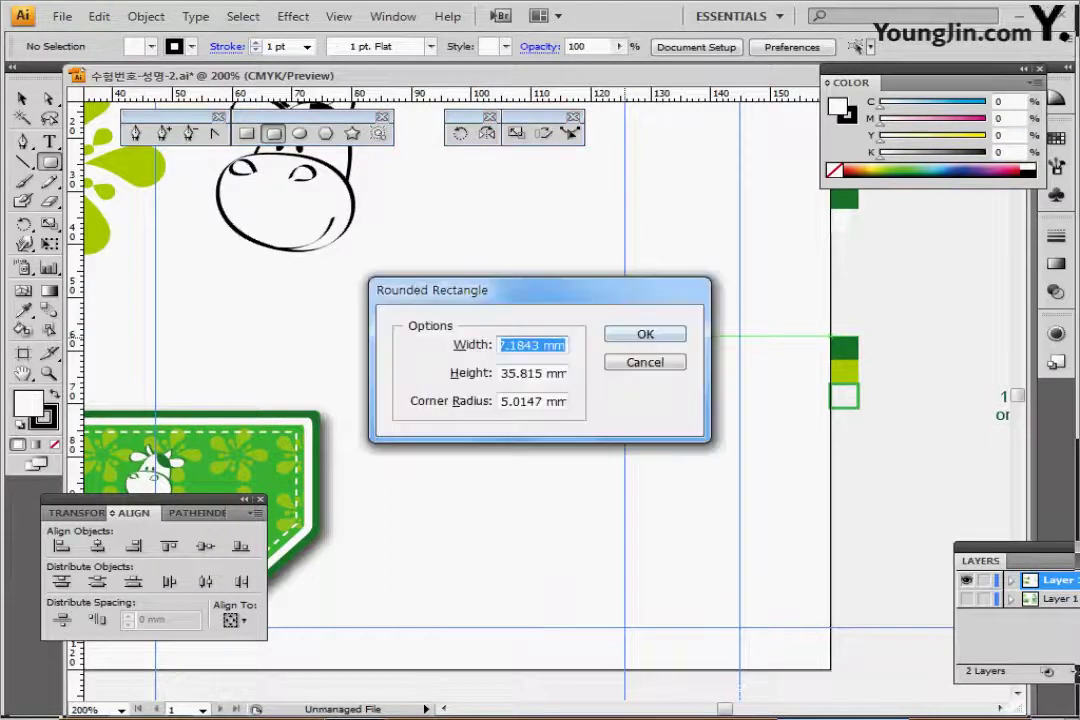
type("38")
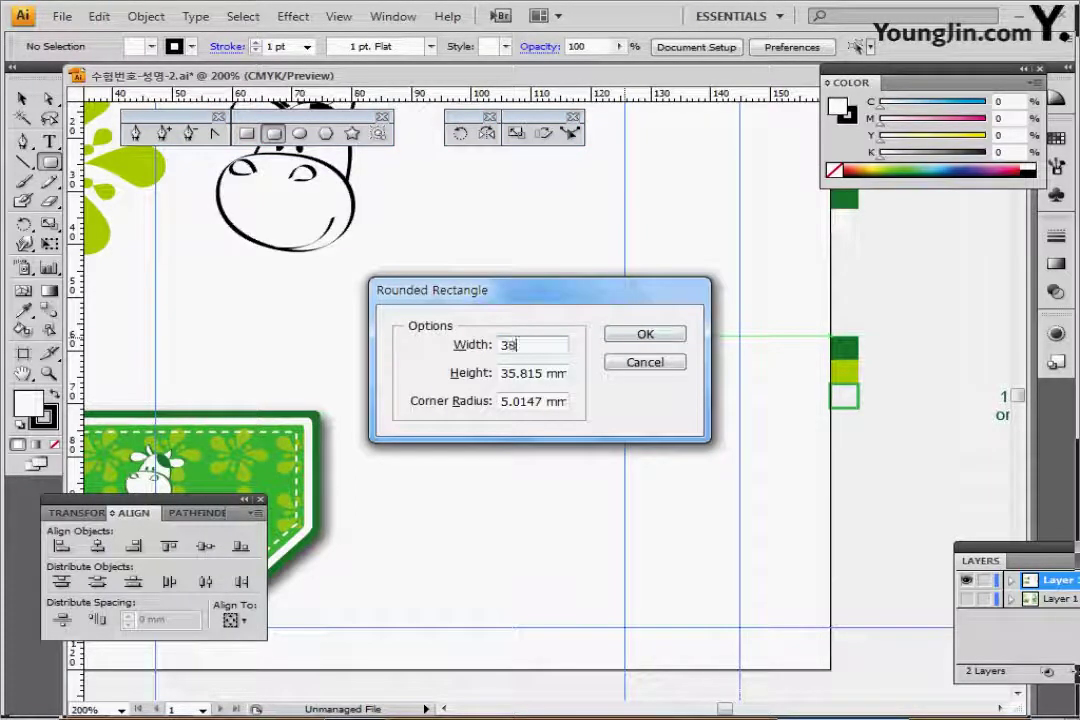
key("Tab")
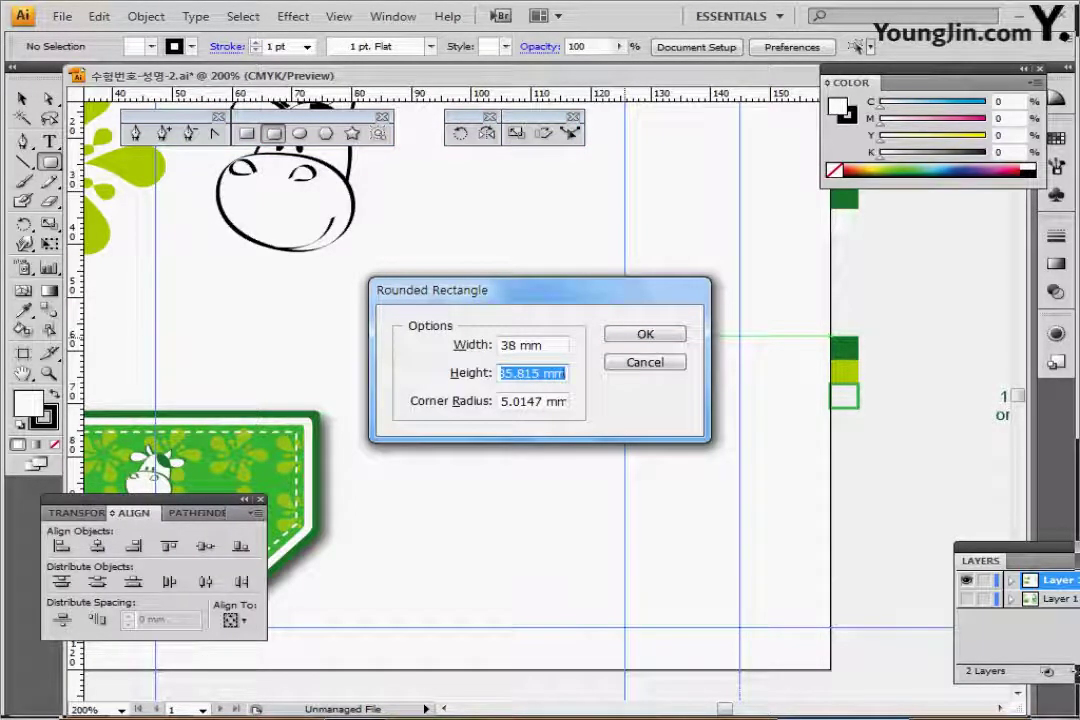
type("78")
key("Tab")
type("5")
key("Return")
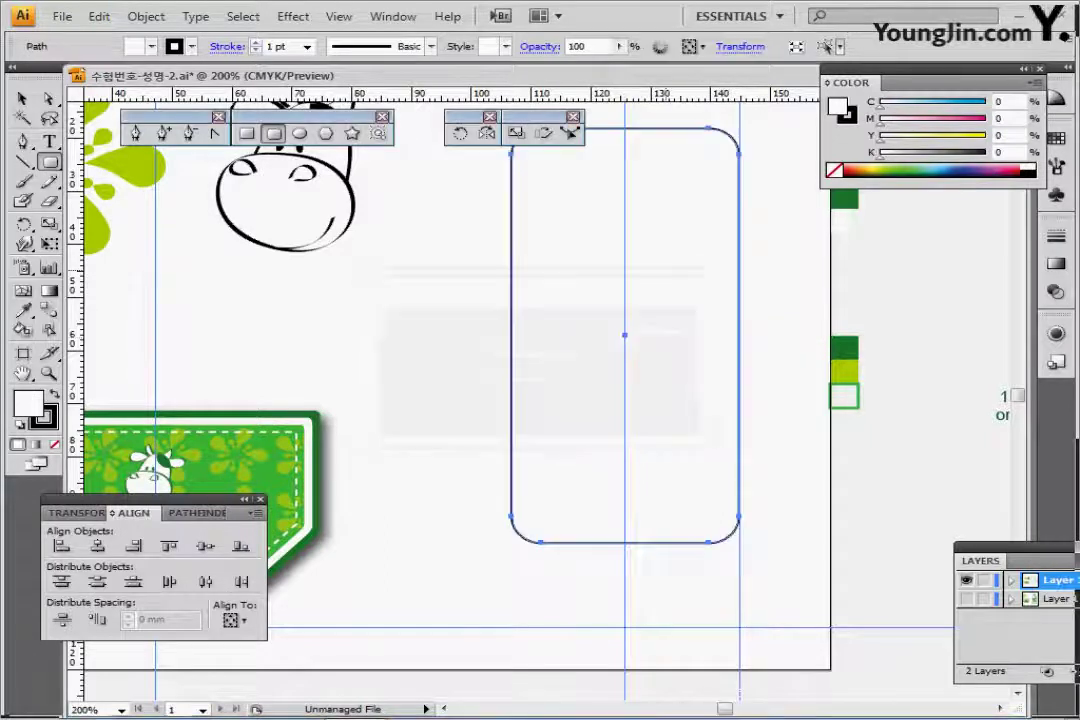
key("ctrl+y")
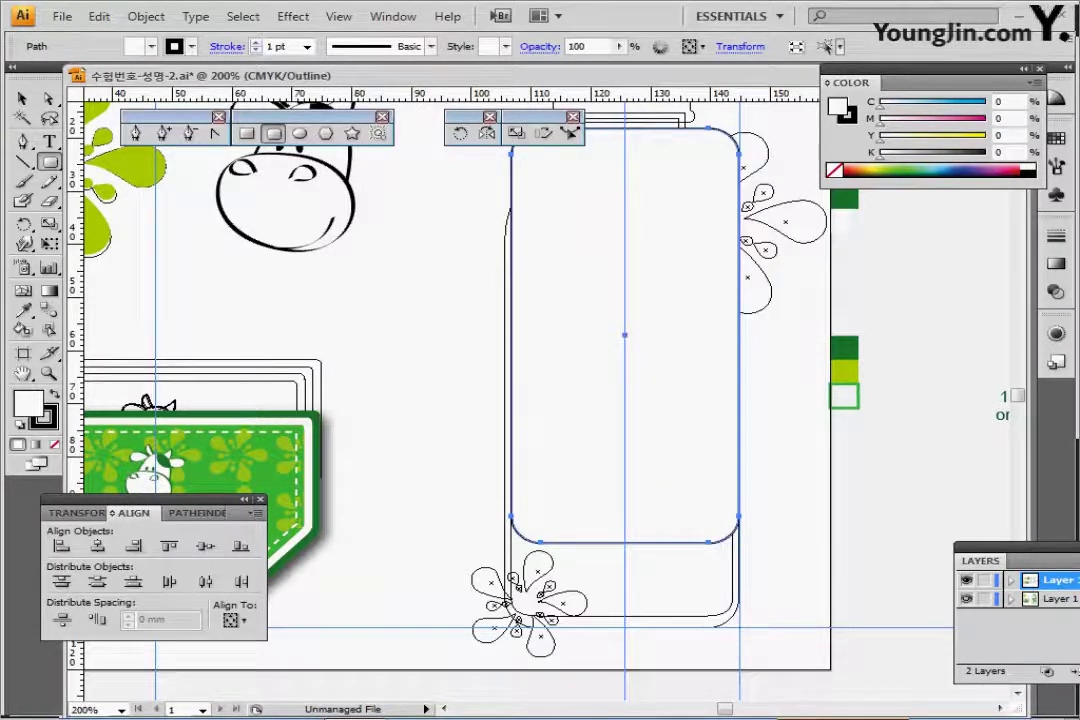
- Move the rounded rectangle down so its lower edge rests on the horizontal guide and it stays centred on the vertical guide
left_click_drag(652, 219, 645, 309)
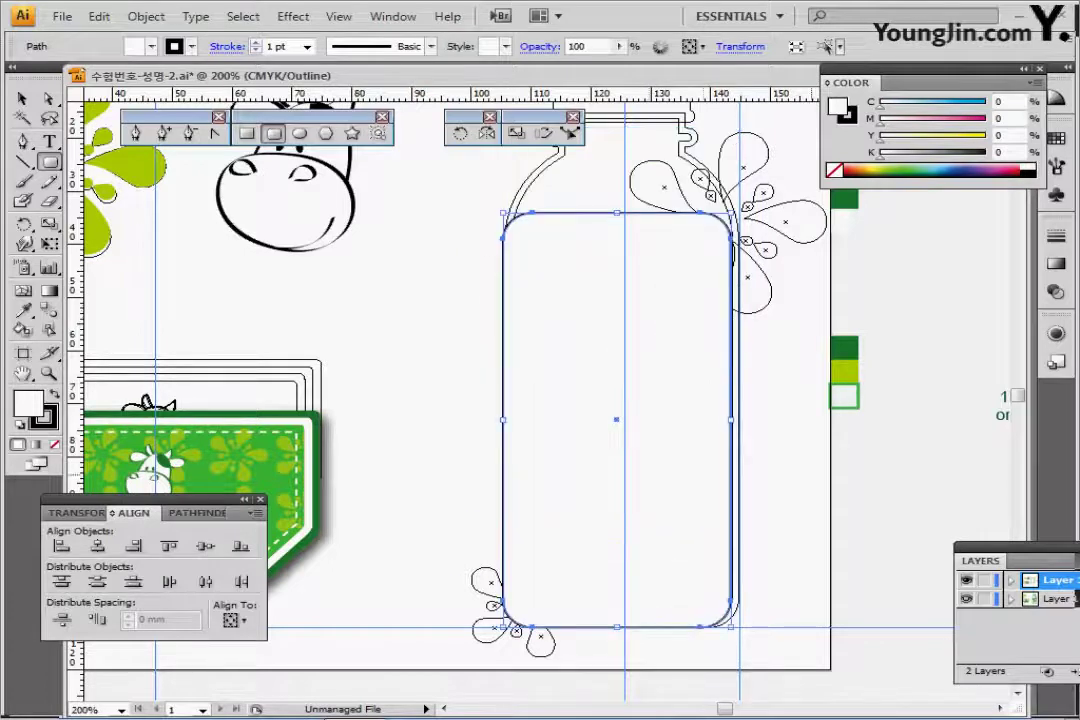
key("Right")
key("Right")
key("Right")
key("Right")
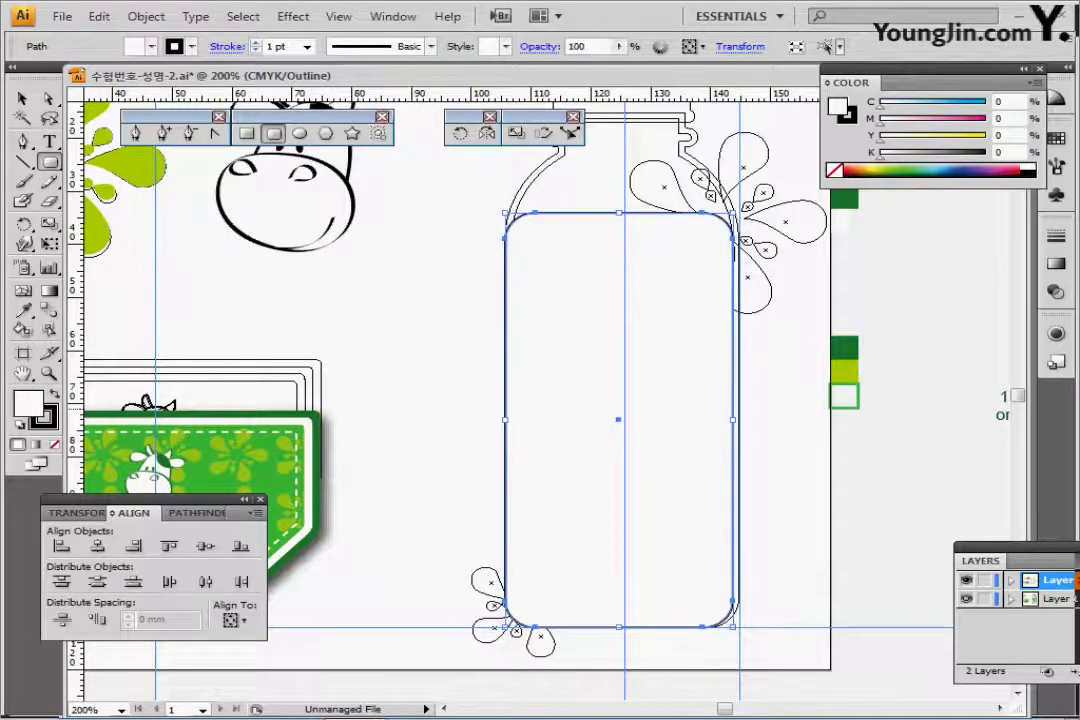
key("a")
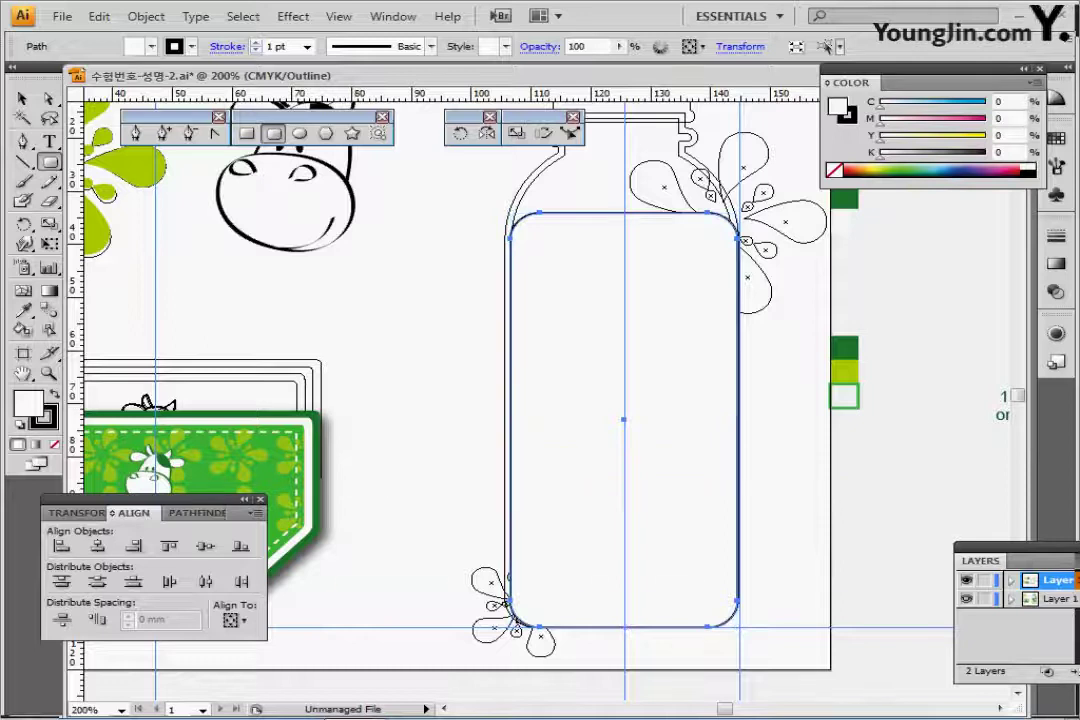
- Hide Layer 1 and return the artwork from outline to preview display
left_click(966, 598)
key("ctrl+y")
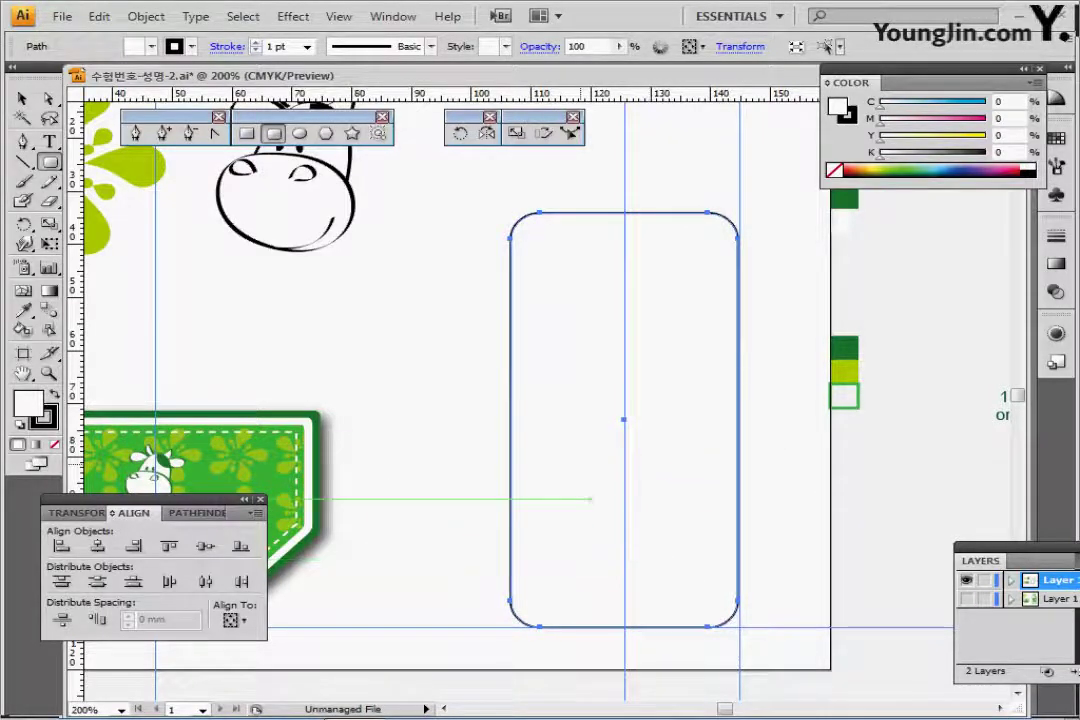
left_click_drag(580, 465, 456, 520)
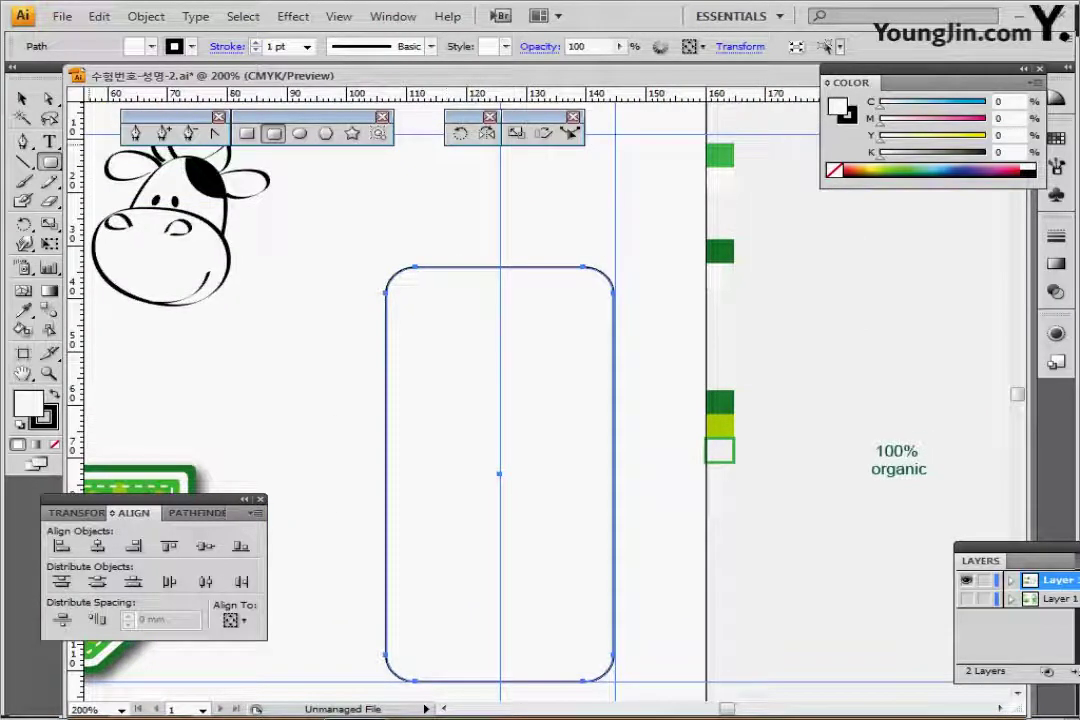
- Draw a 38 × 38 mm circle centred on the vertical guide at the rounded rectangle's upper end
left_click(299, 133)
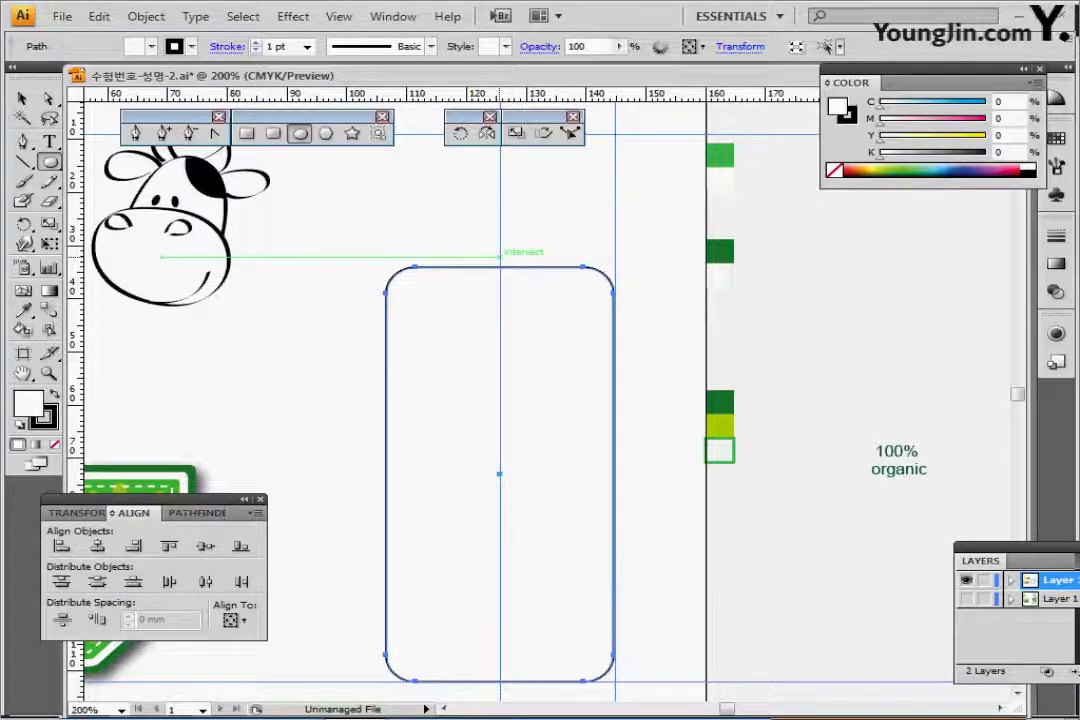
left_click(500, 257)
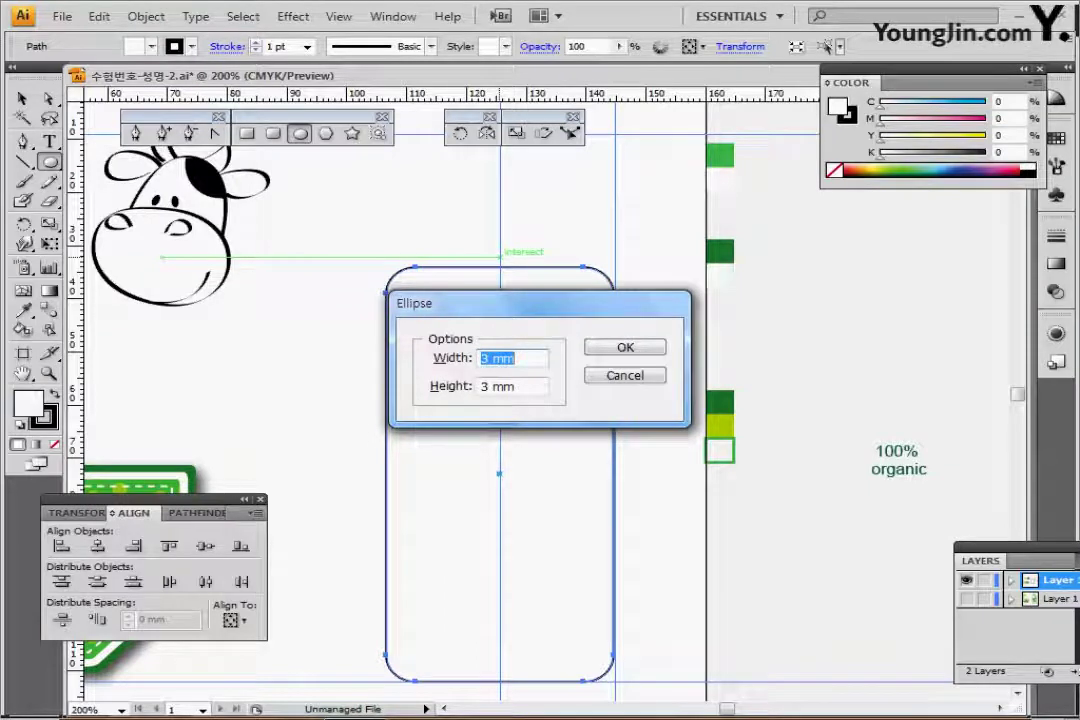
type("38")
key("Tab")
type("38")
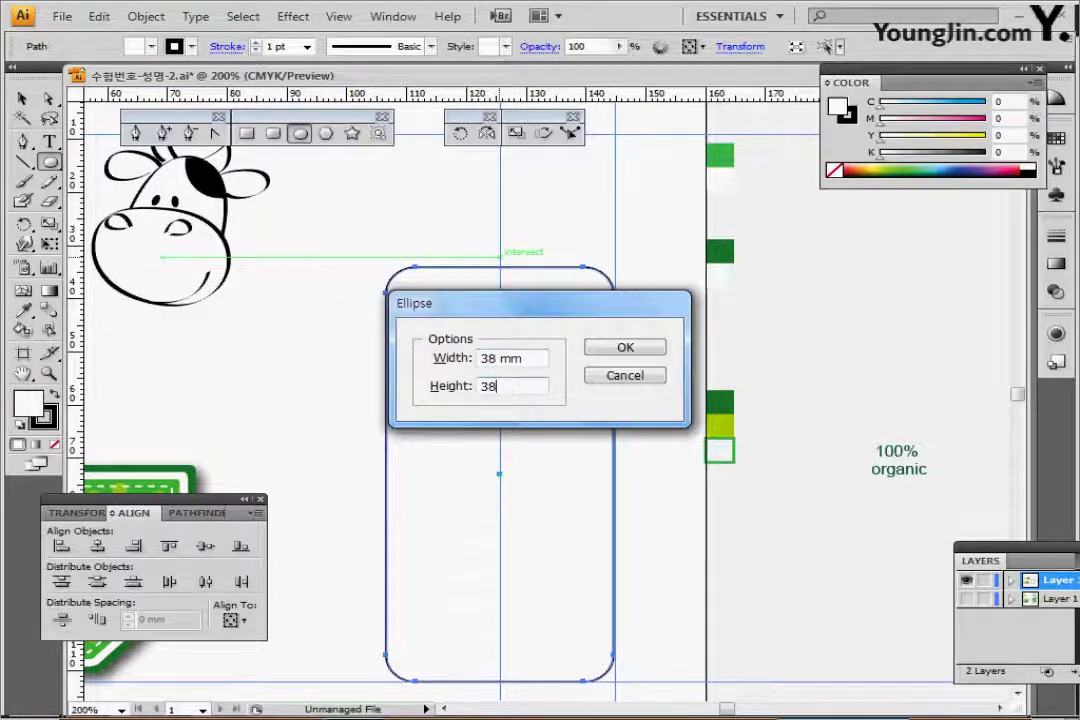
key("Return")
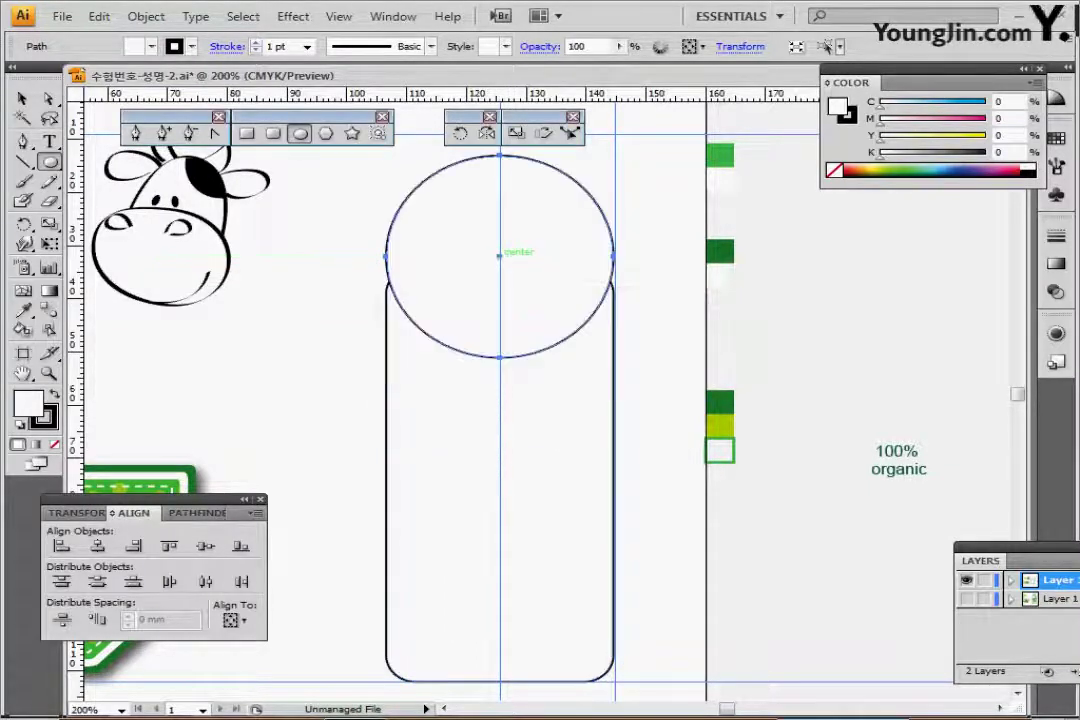
- Remove the circle's fill and move it down until its sides meet the rounded rectangle's straight sides just below the upper corners
key("Down")
key("Down")
key("Down")
key("Down")
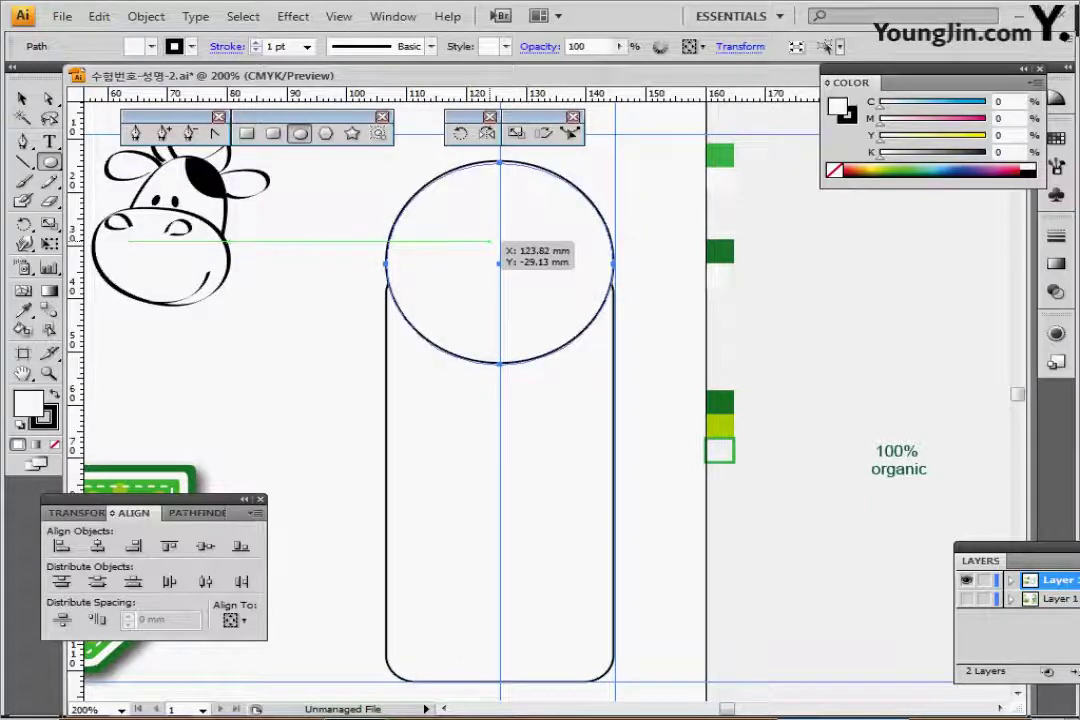
left_click_drag(500, 263, 500, 280)
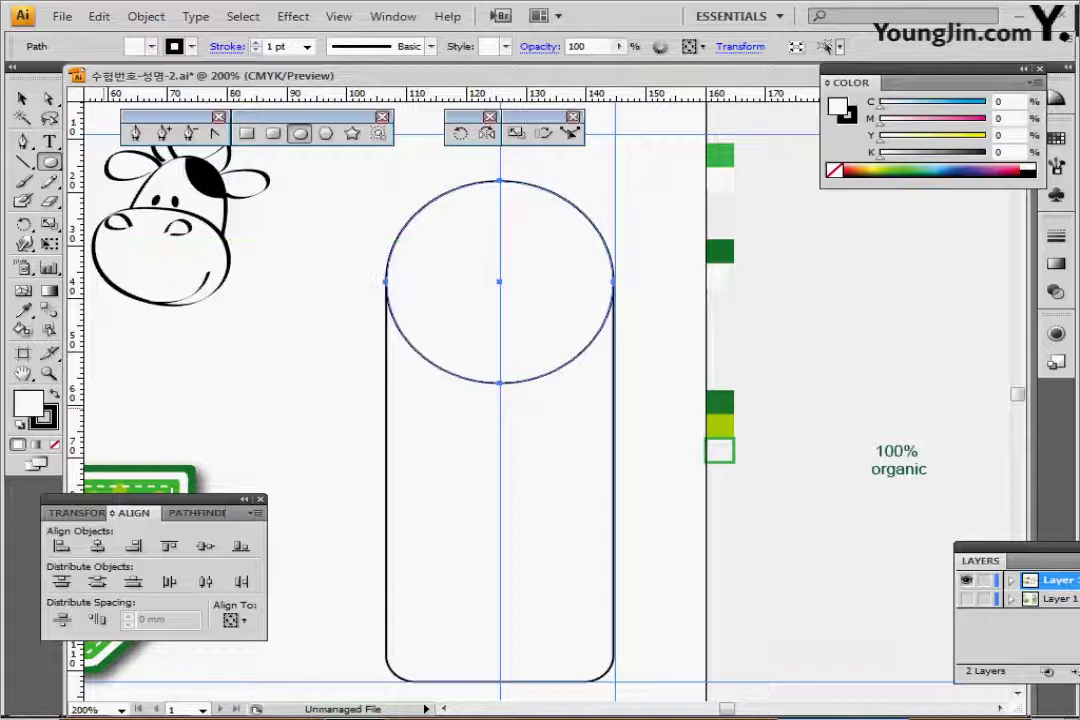
key("slash")
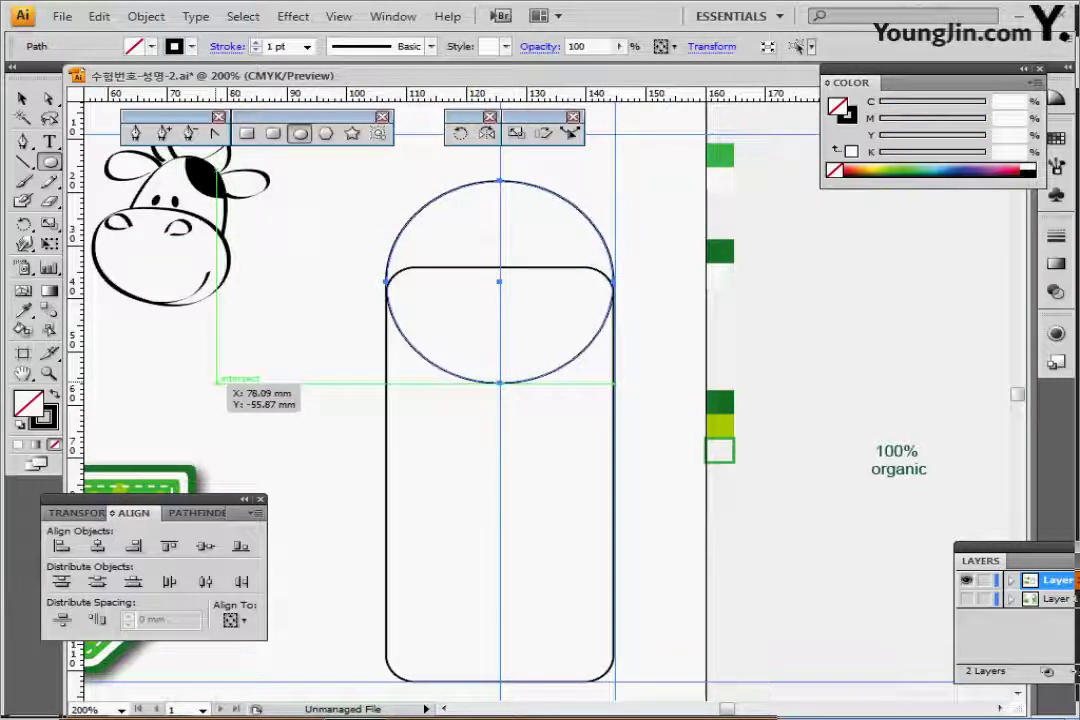
key("Down")
key("Down")
key("Down")
key("Down")
key("Down")
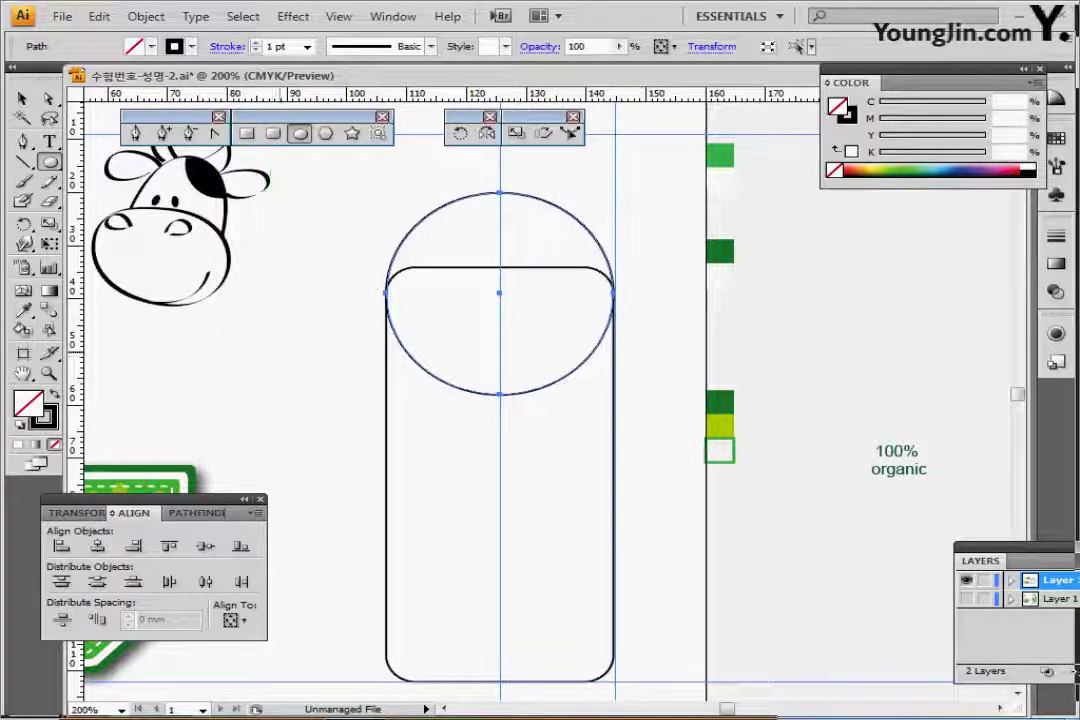
- Draw a 20 × 10 mm rectangle centred on the circle's topmost anchor as the bottle neck
left_click(247, 133)
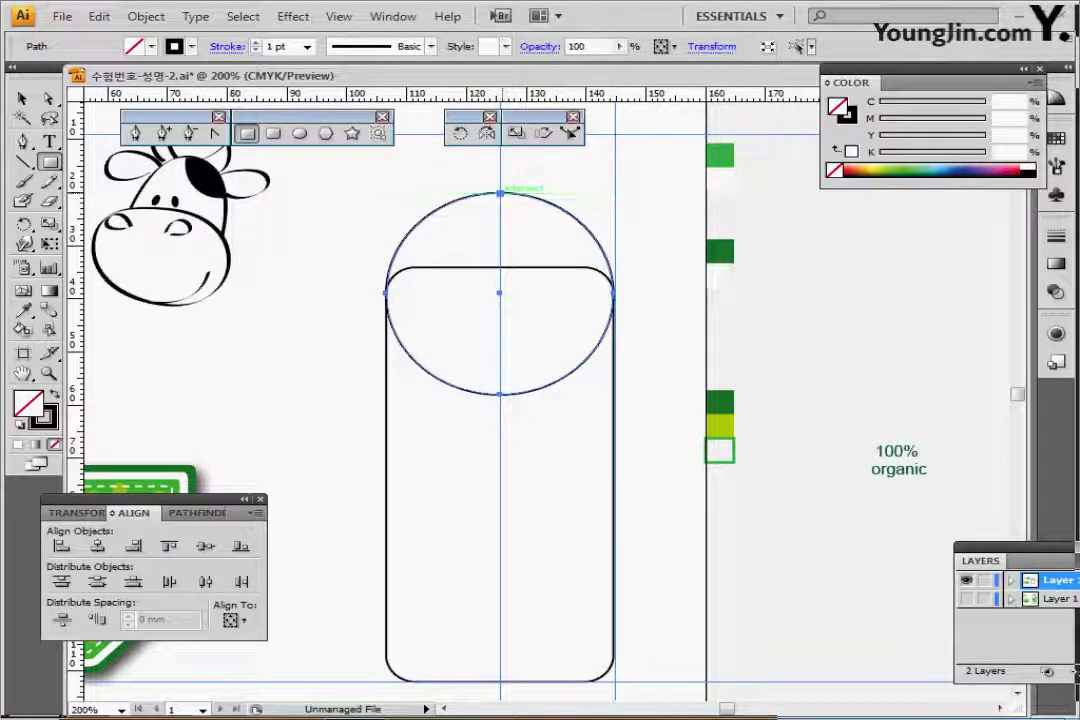
left_click(500, 192)
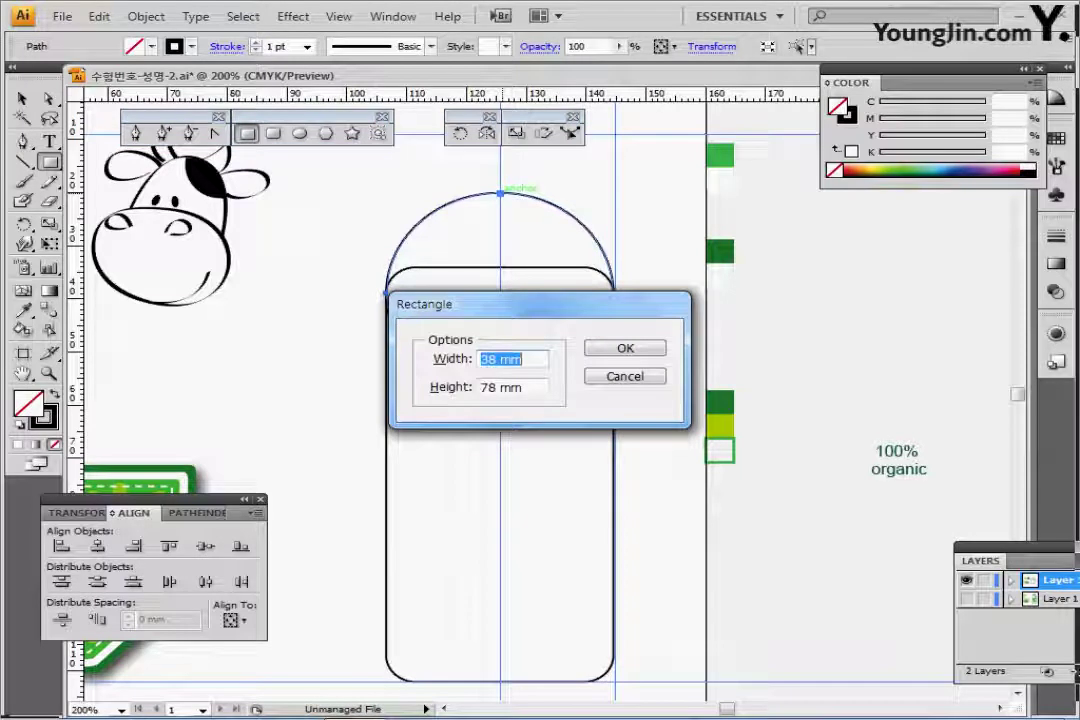
type("20")
key("Tab")
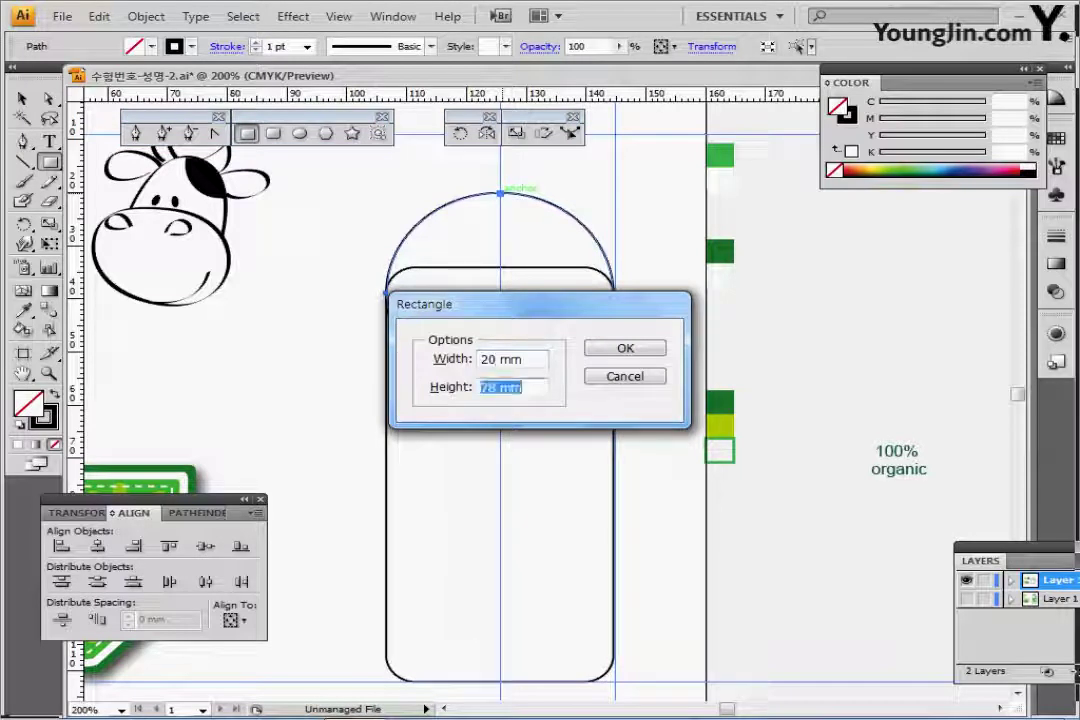
type("10")
key("Return")
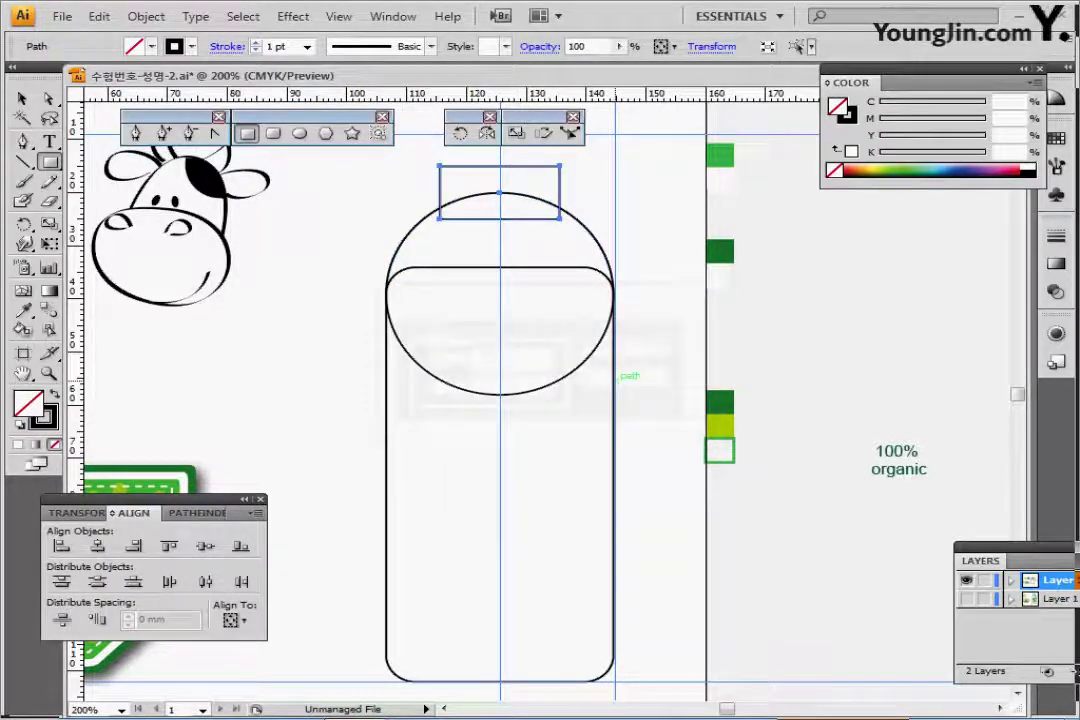
left_click_drag(559, 340, 550, 374)
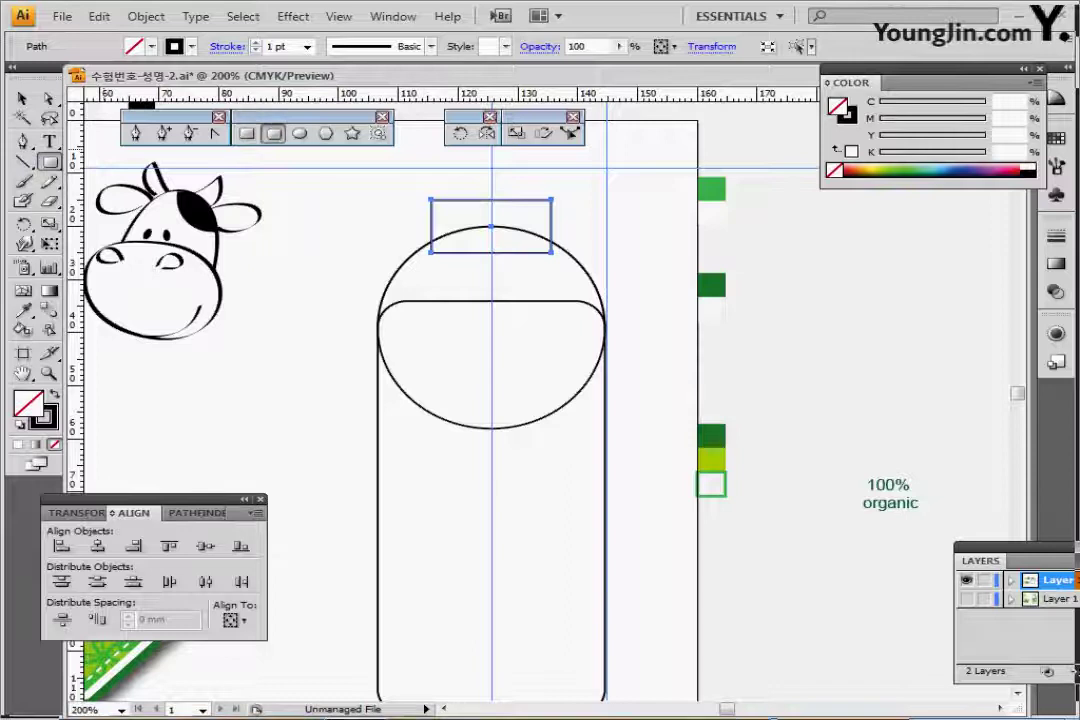
left_click(273, 134)
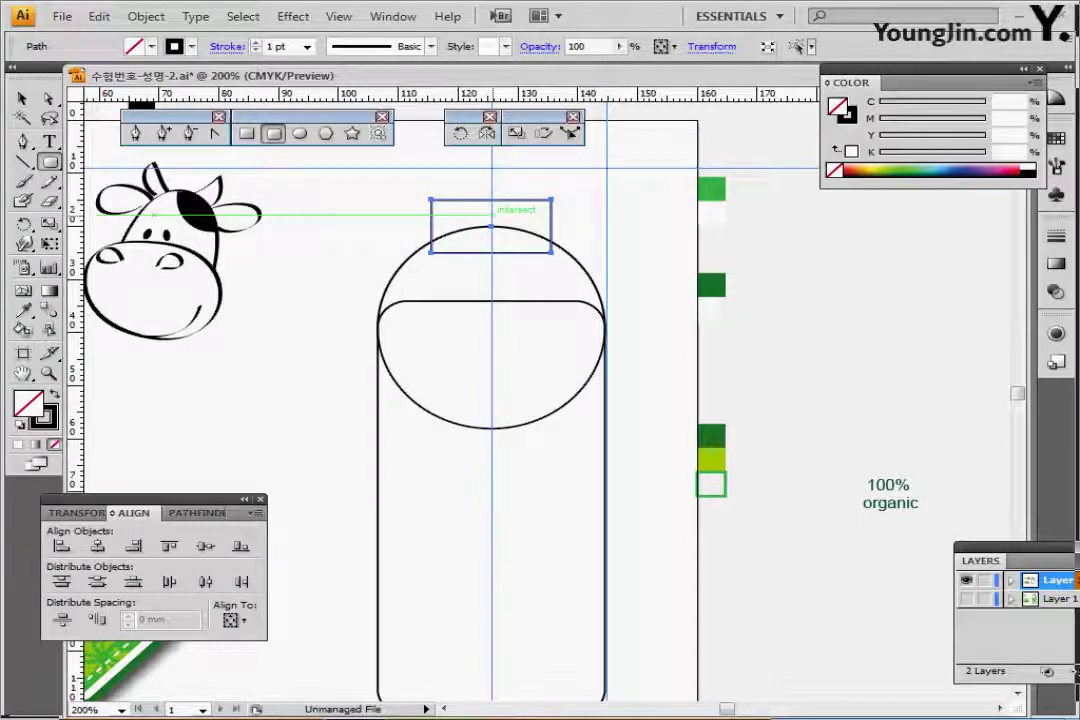
left_click_drag(491, 214, 567, 218)
key("ctrl+equal")
key("ctrl+equal")
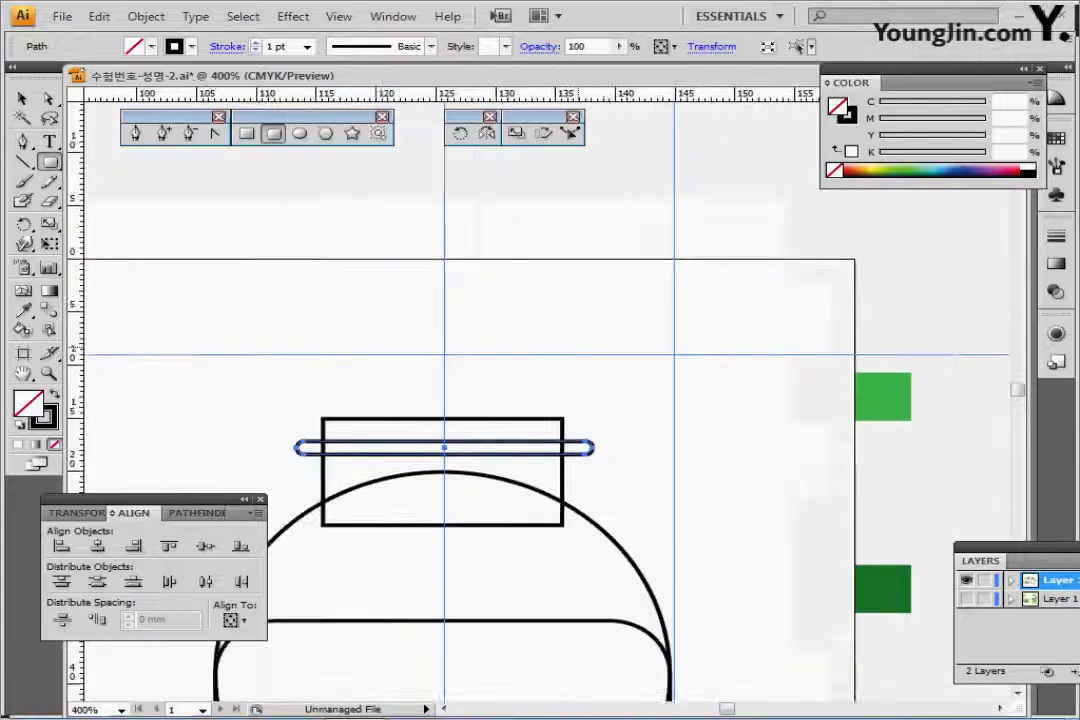
key("ctrl+z")
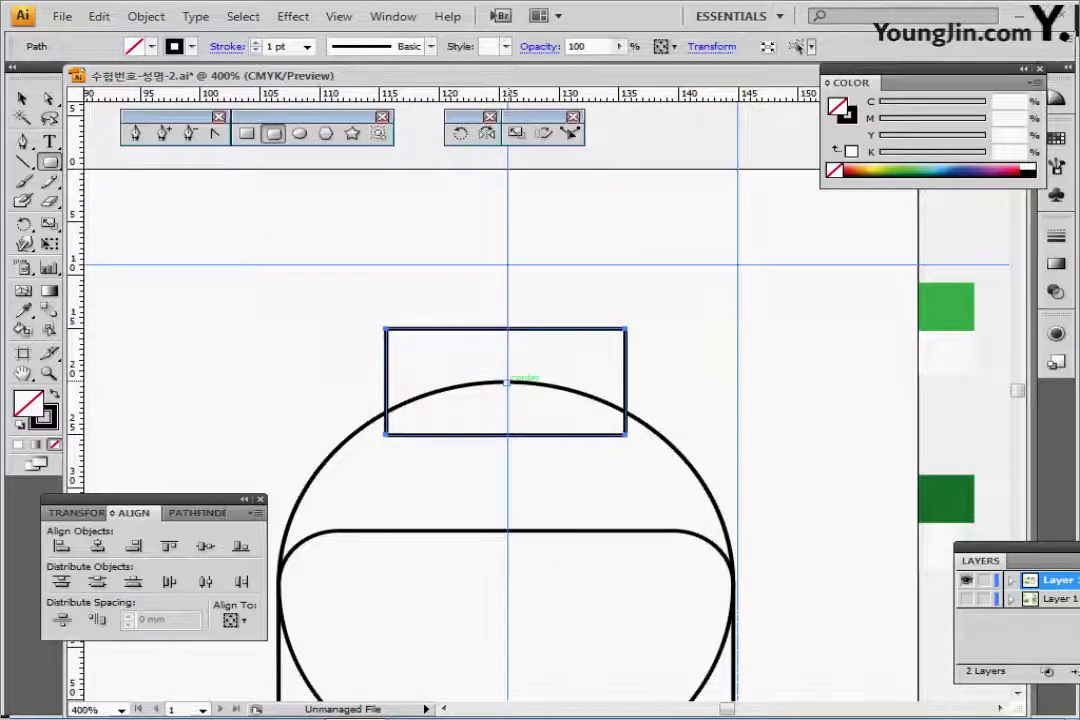
- Draw a pill-shaped rounded rectangle about 24 × 2.6 mm centred on the neck rectangle, and copy it straight up to the neck's upper edge
left_click_drag(507, 381, 650, 393)
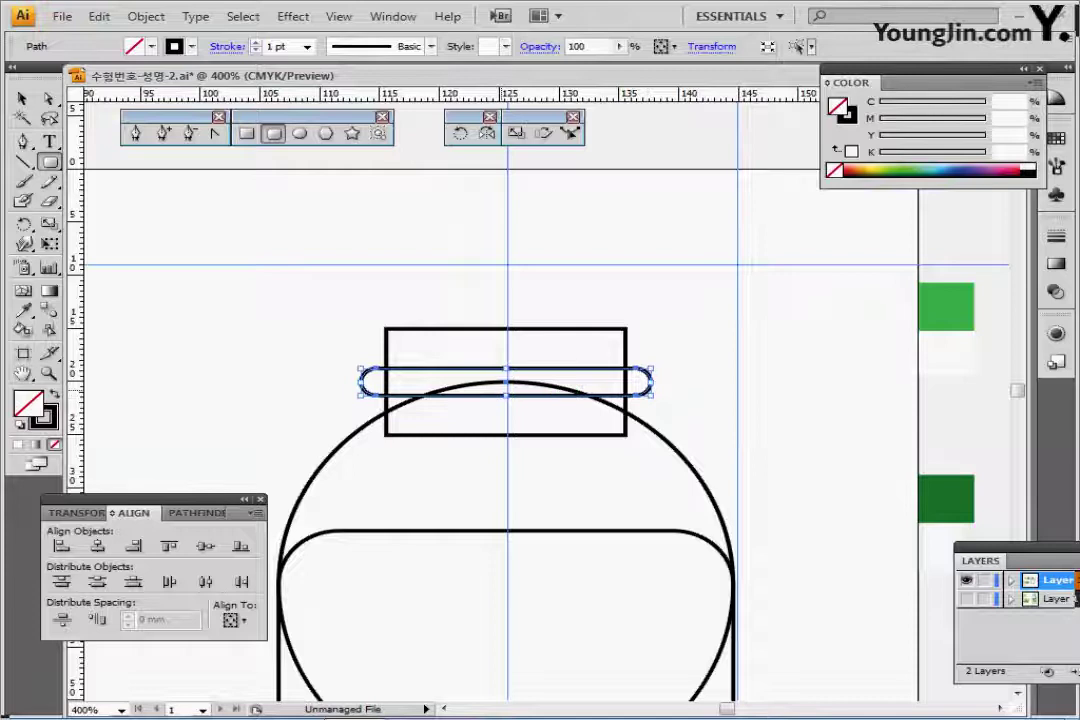
left_click_drag(521, 395, 518, 357)
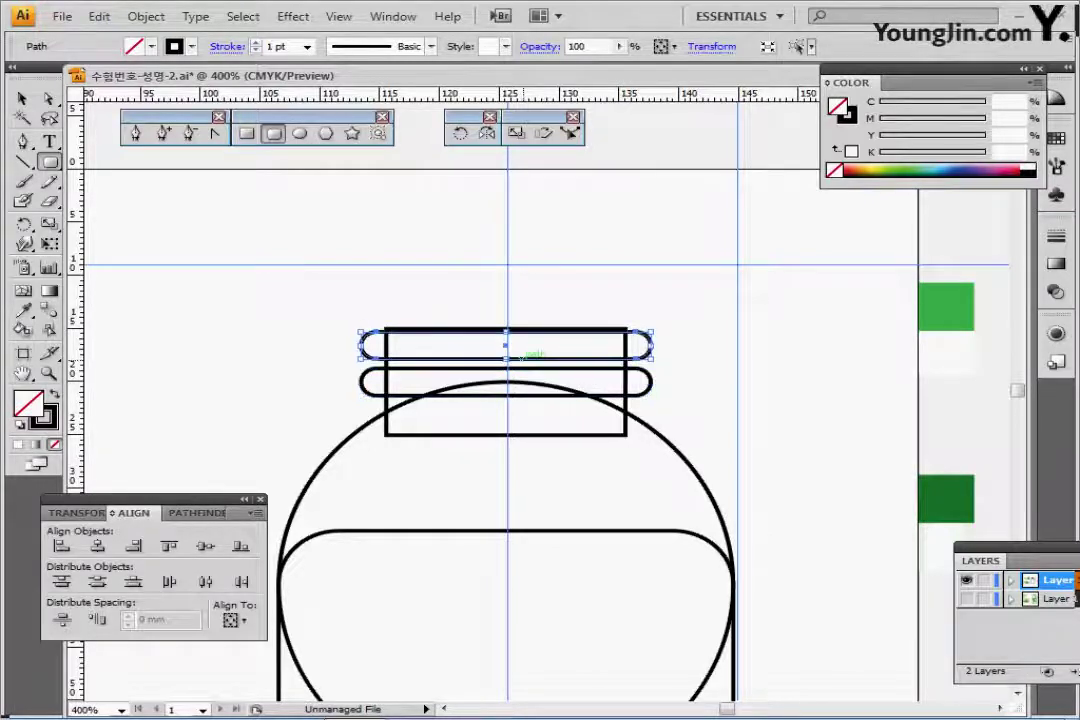
left_click_drag(663, 450, 603, 315)
left_click(509, 324, "ctrl+alt")
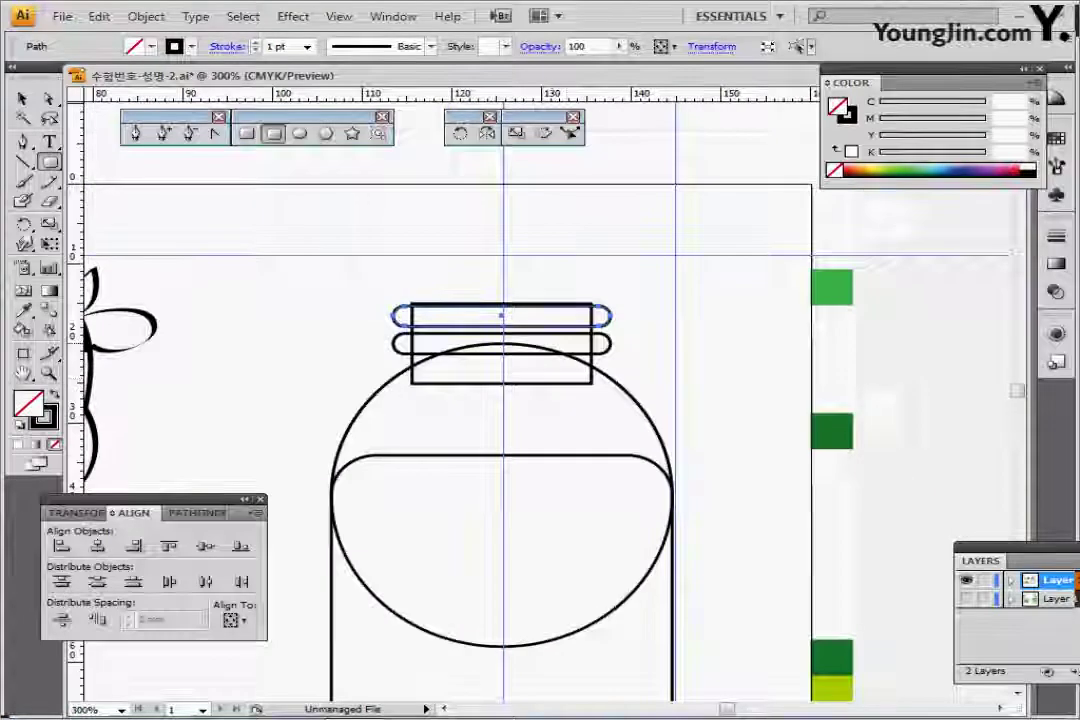
left_click_drag(509, 324, 492, 263)
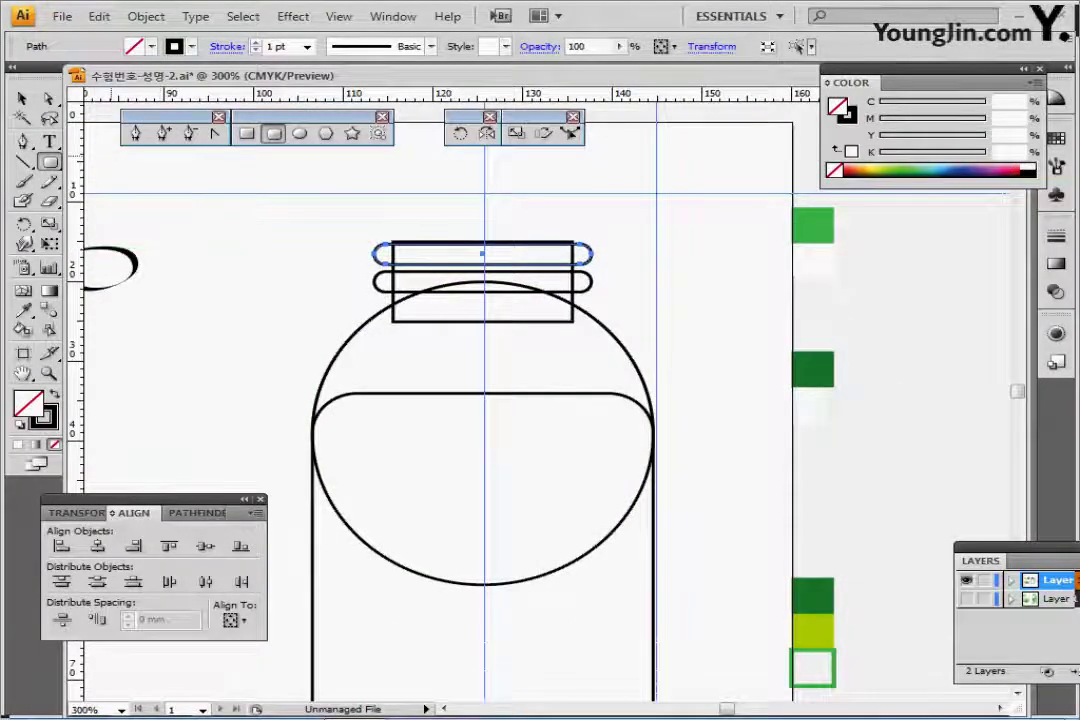
- Unite the bottle body, circle, neck rectangle and lower pill into one outline, leaving out the upper pill
key("v")
key("ctrl+a")
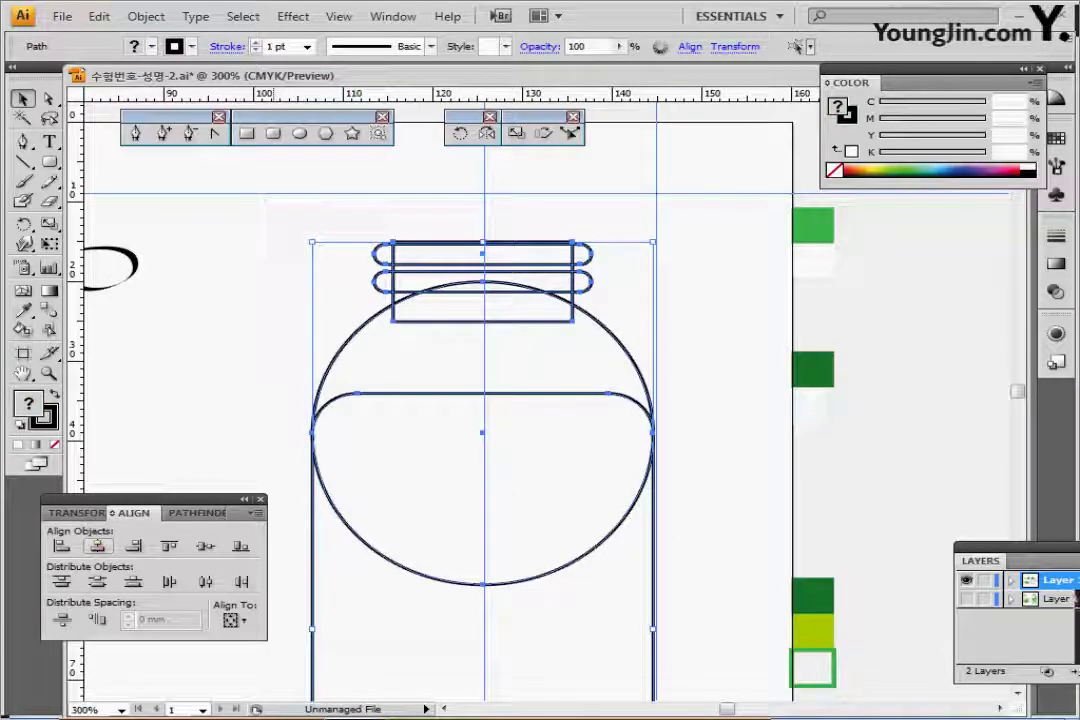
key("ctrl+minus")
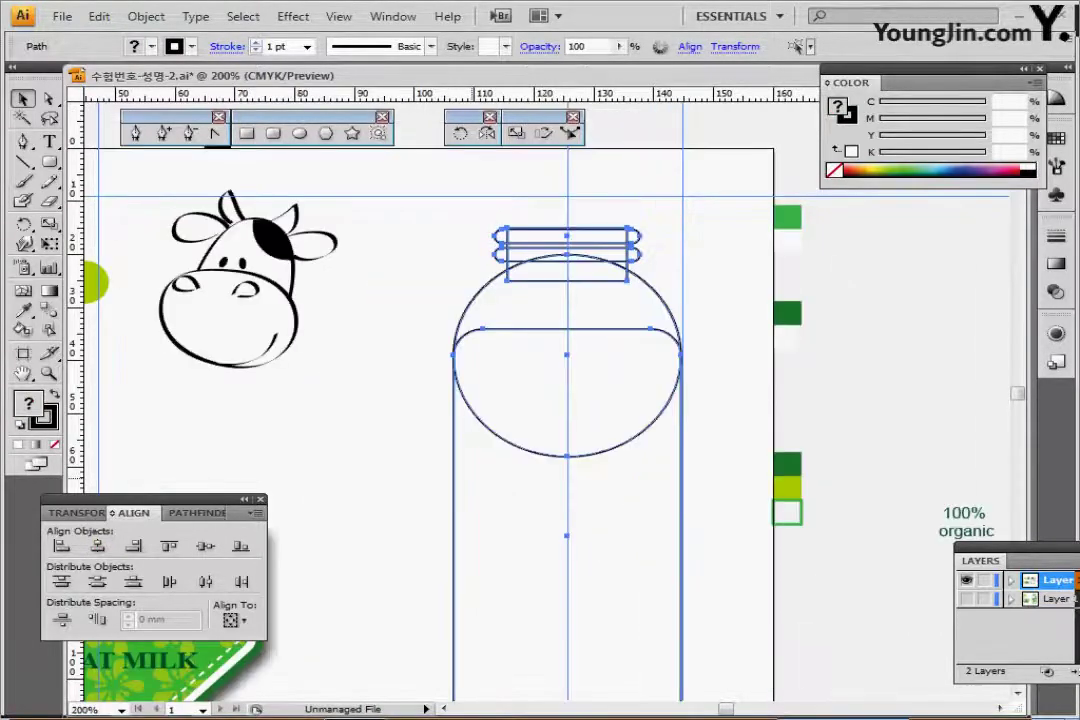
scroll(567, 400, "right", 2)
scroll(567, 400, "right", 1)
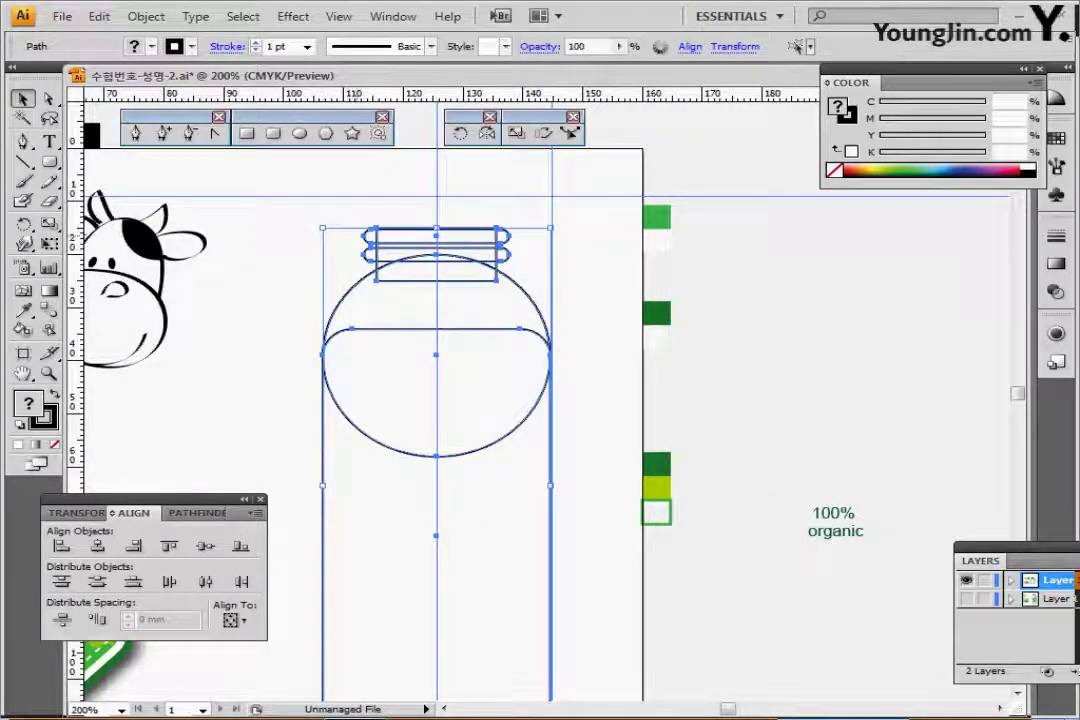
left_click(364, 237, "shift")
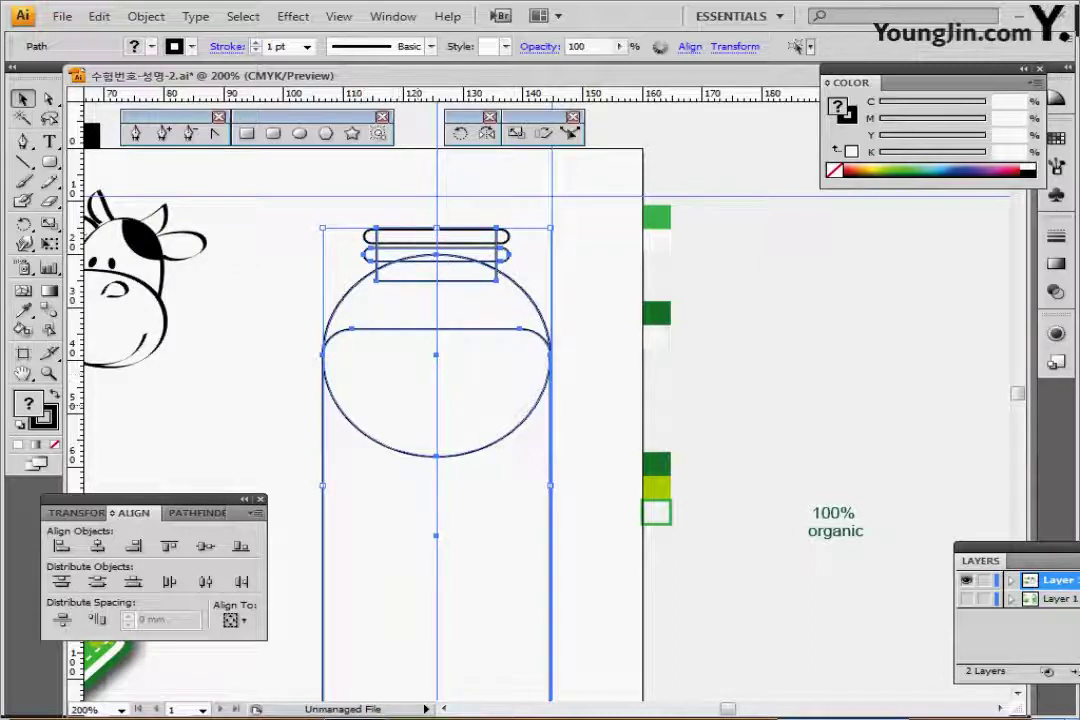
left_click(186, 512)
left_click(61, 548)
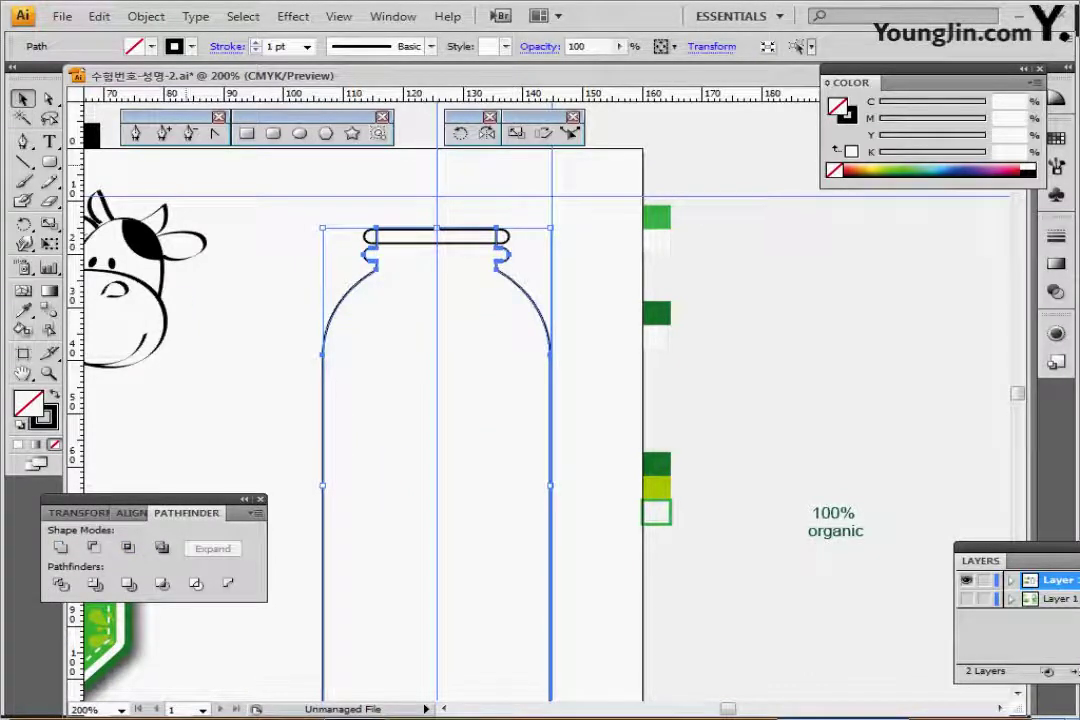
- Draw a 23 × 7 mm rounded rectangle with a 1.5 mm corner radius on the vertical guide, just above the bottle's rim, as the cap
left_click(273, 133)
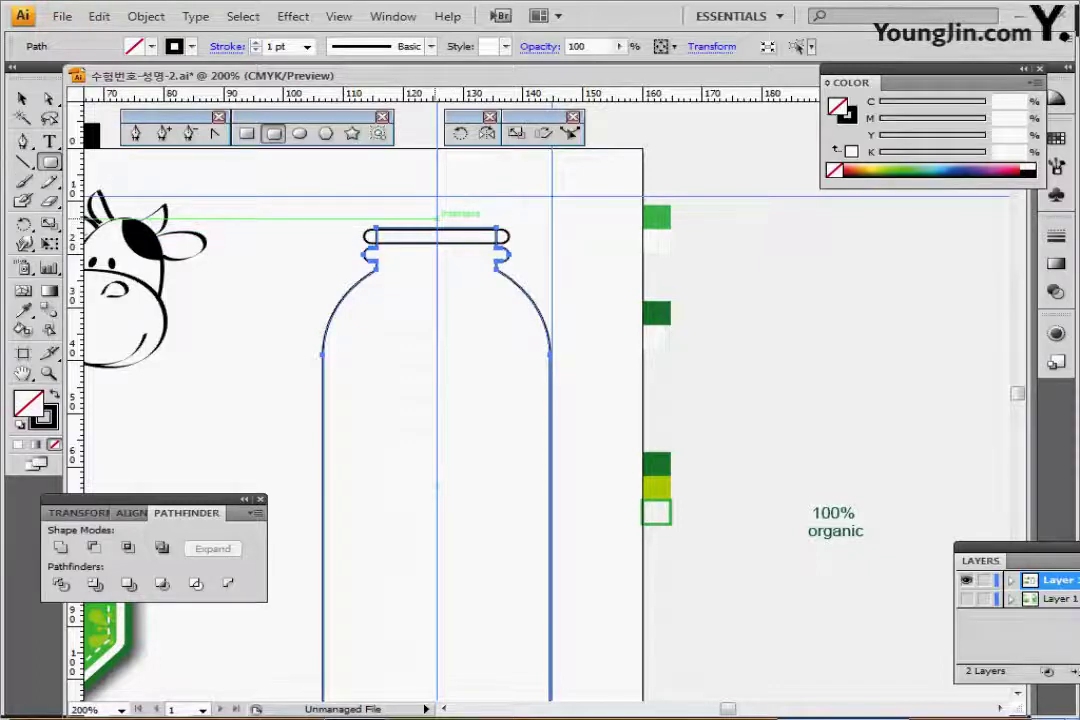
left_click(438, 217)
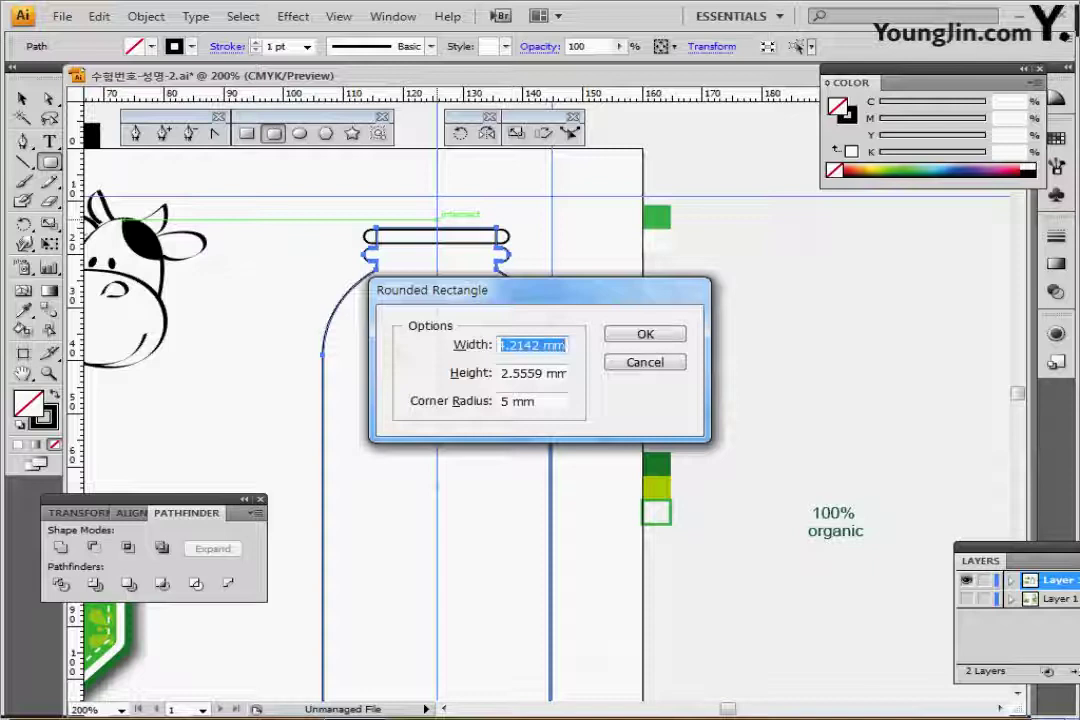
type("23")
key("Tab")
type("7")
key("Tab")
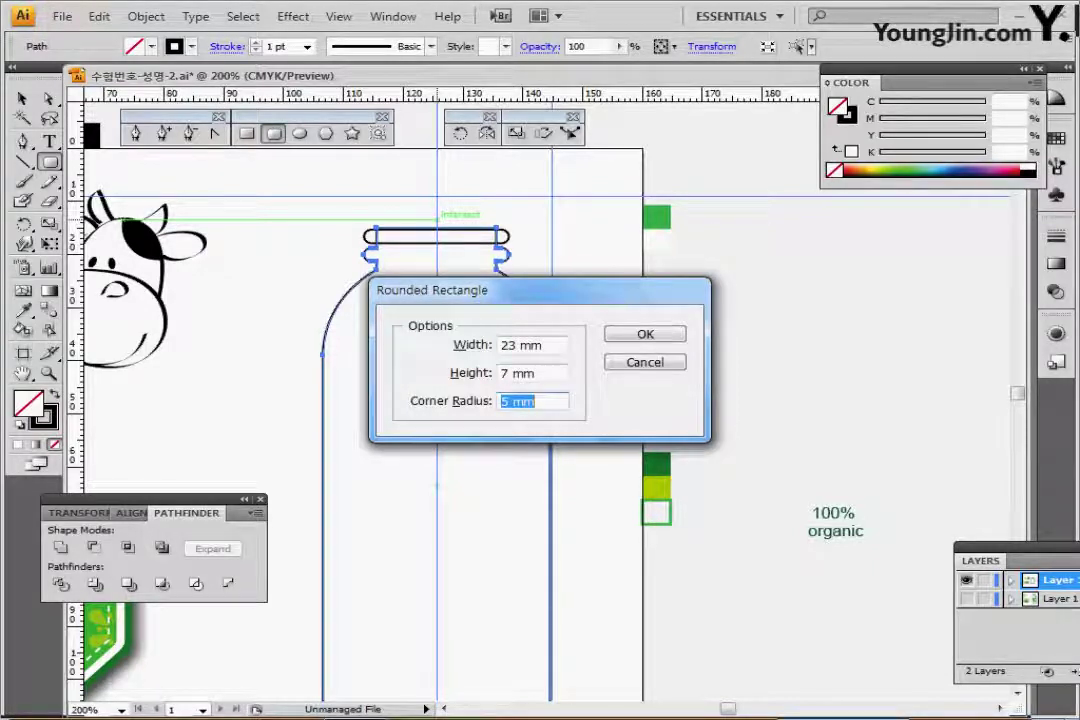
type("1.5")
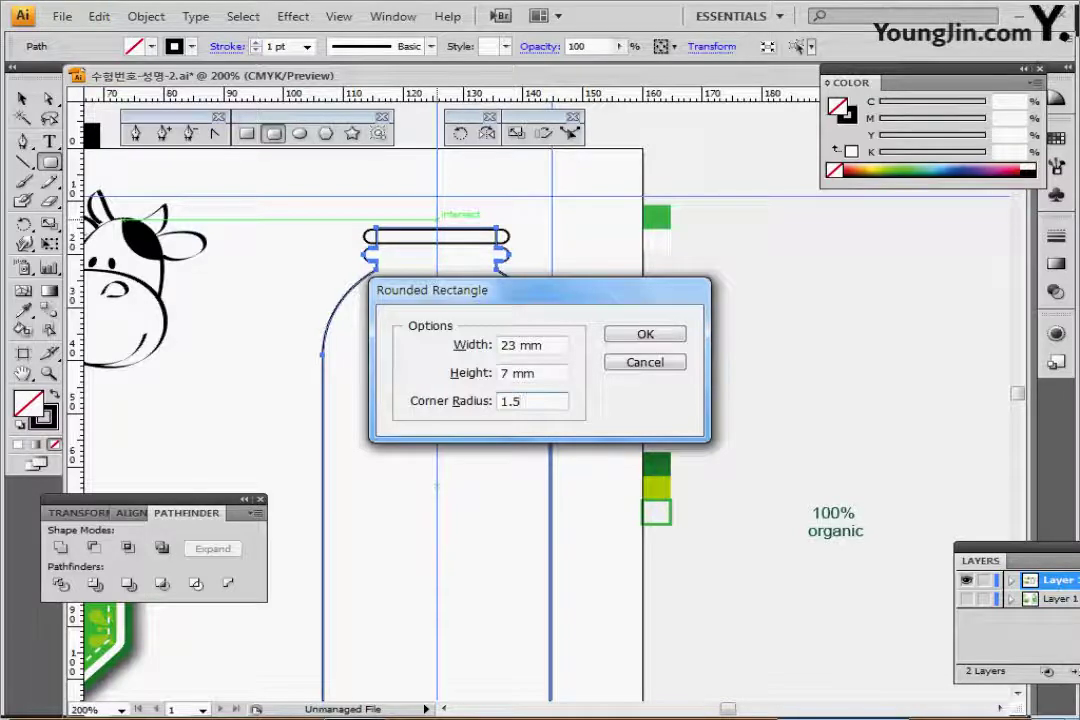
key("Return")
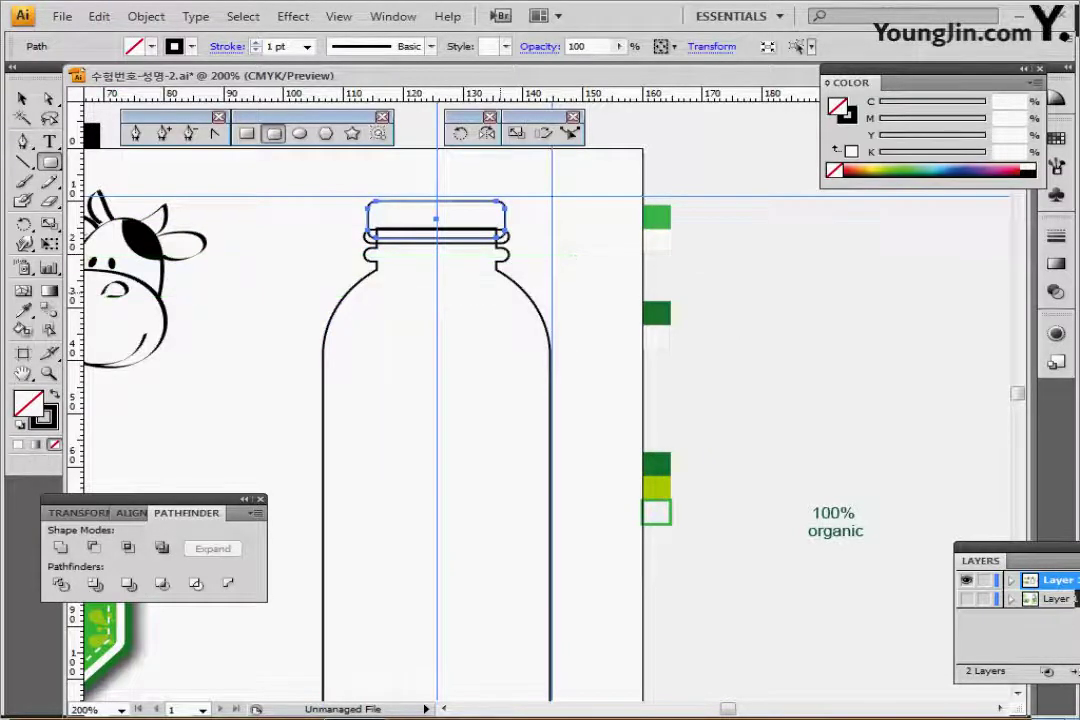
- Show the reference layer and nudge the cap rectangle up to match the reference bottle's cap
key("ctrl+plus")
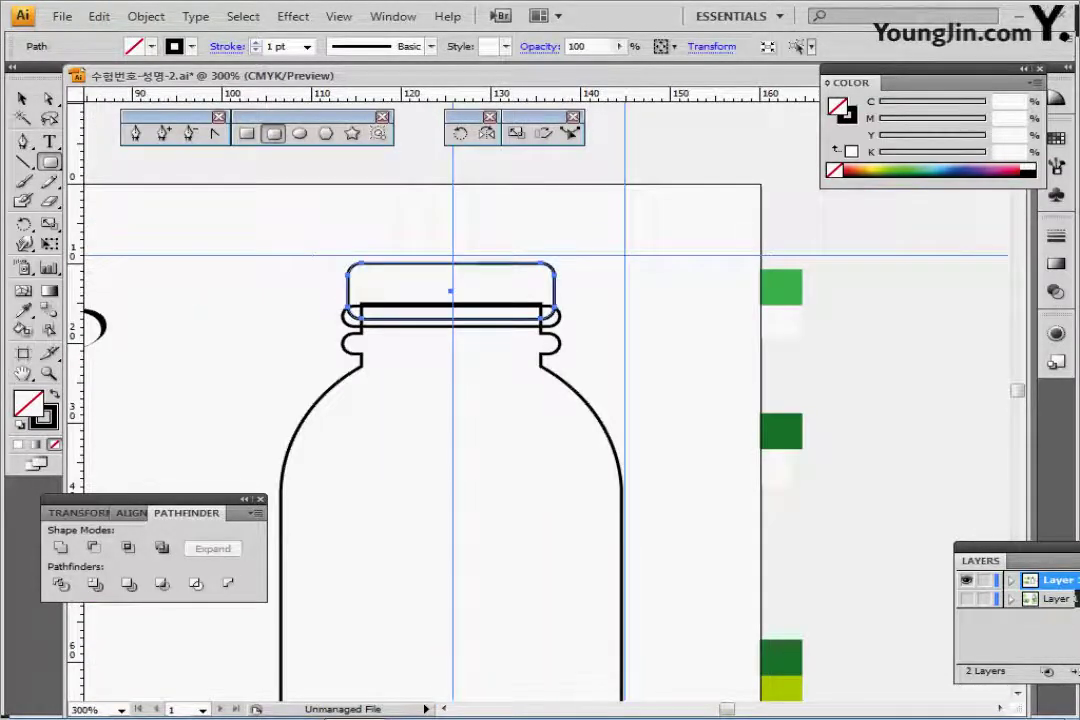
left_click(966, 598)
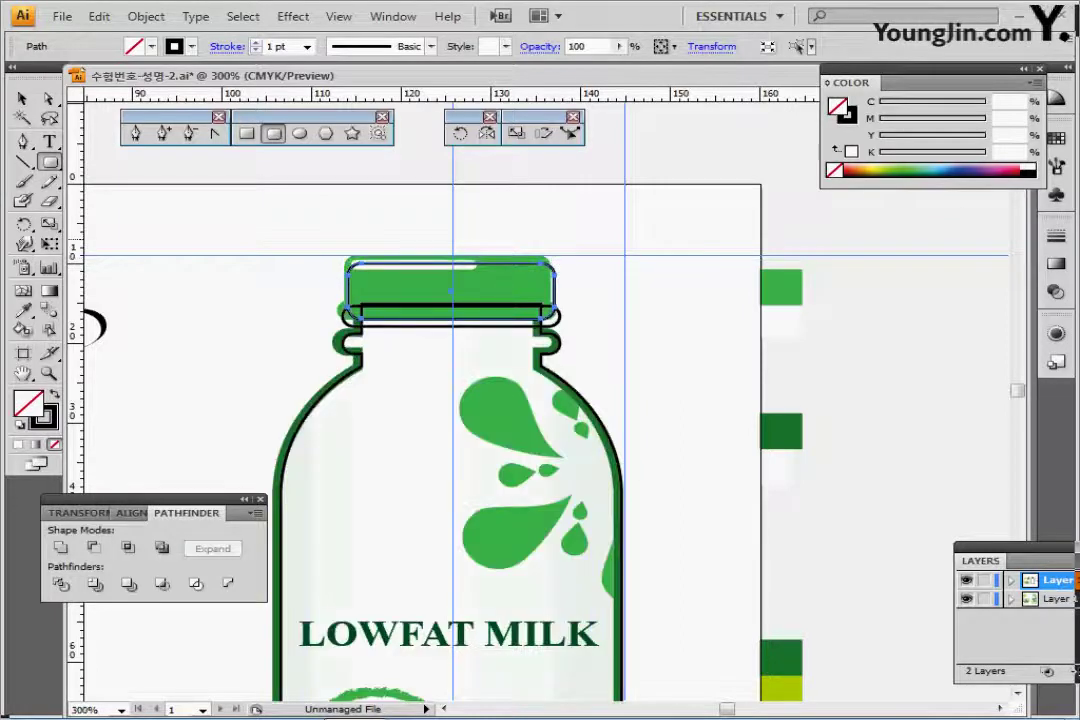
key("Up")
key("Up")
key("Up")
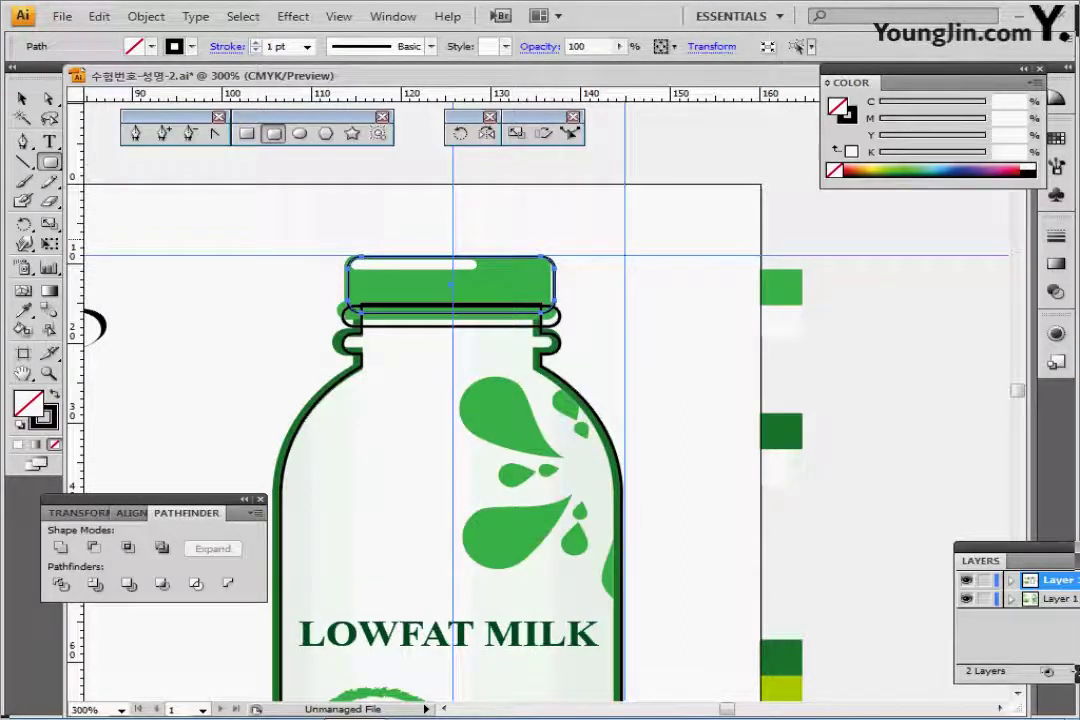
key("Down")
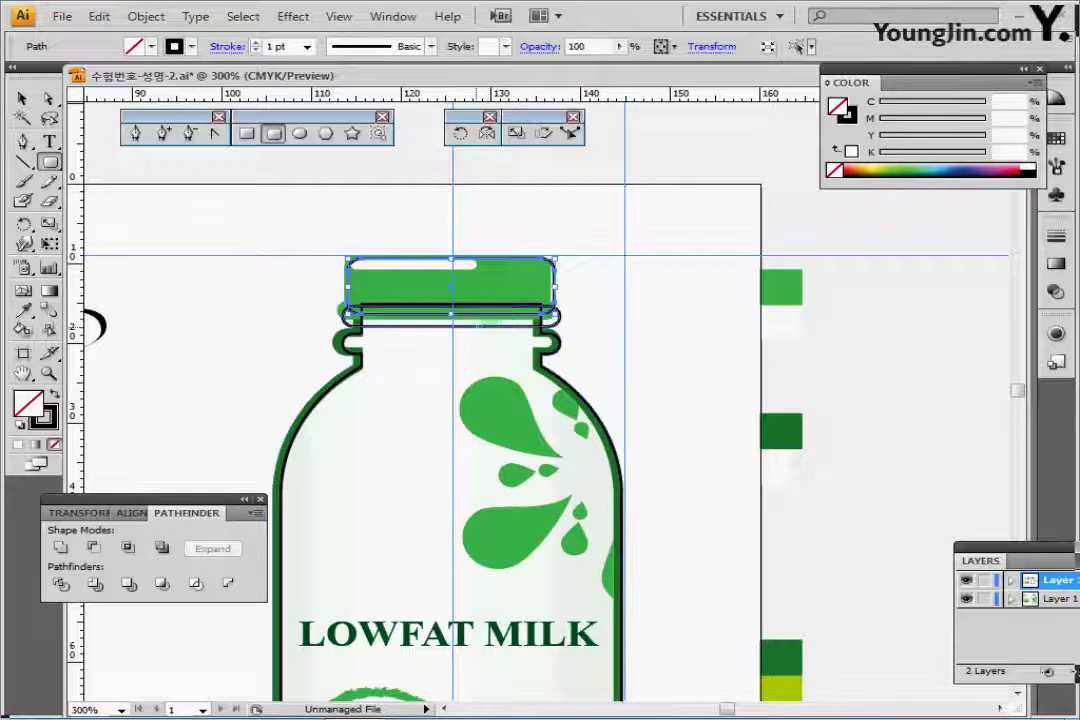
- Nudge the cap rectangle and upper pill up together slightly to fit the reference, and hide the reference layer
left_click(474, 326, "ctrl+shift")
key("Up")
key("Up")
key("Up")
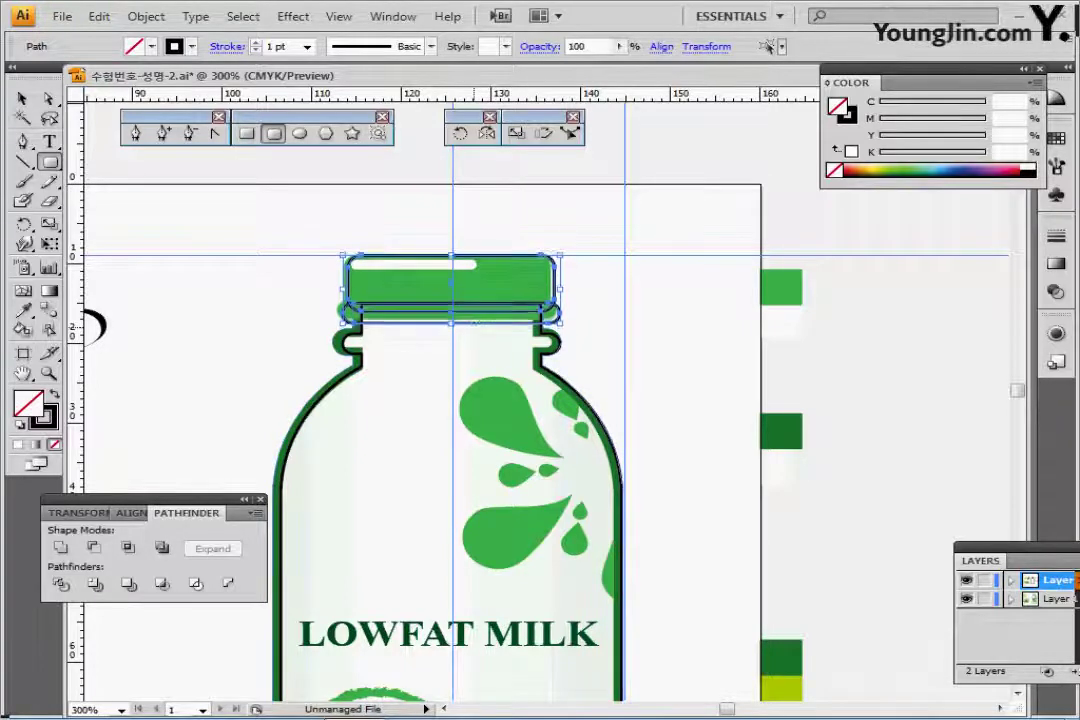
left_click_drag(511, 221, 562, 271)
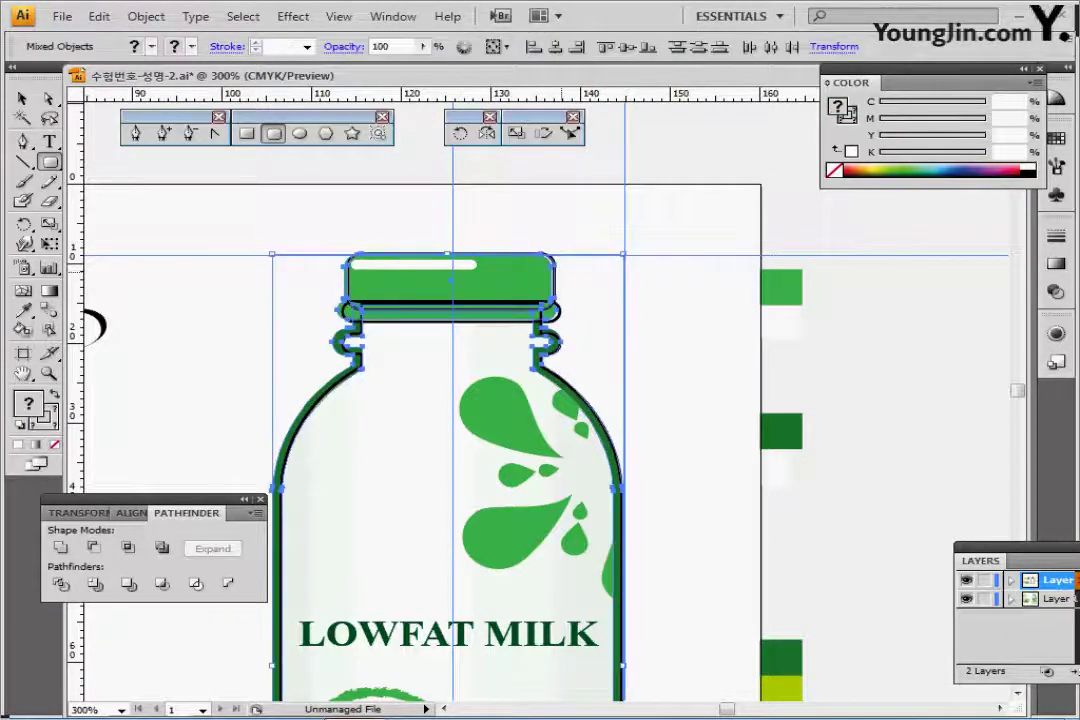
key("ctrl+shift+a")
left_click(552, 258)
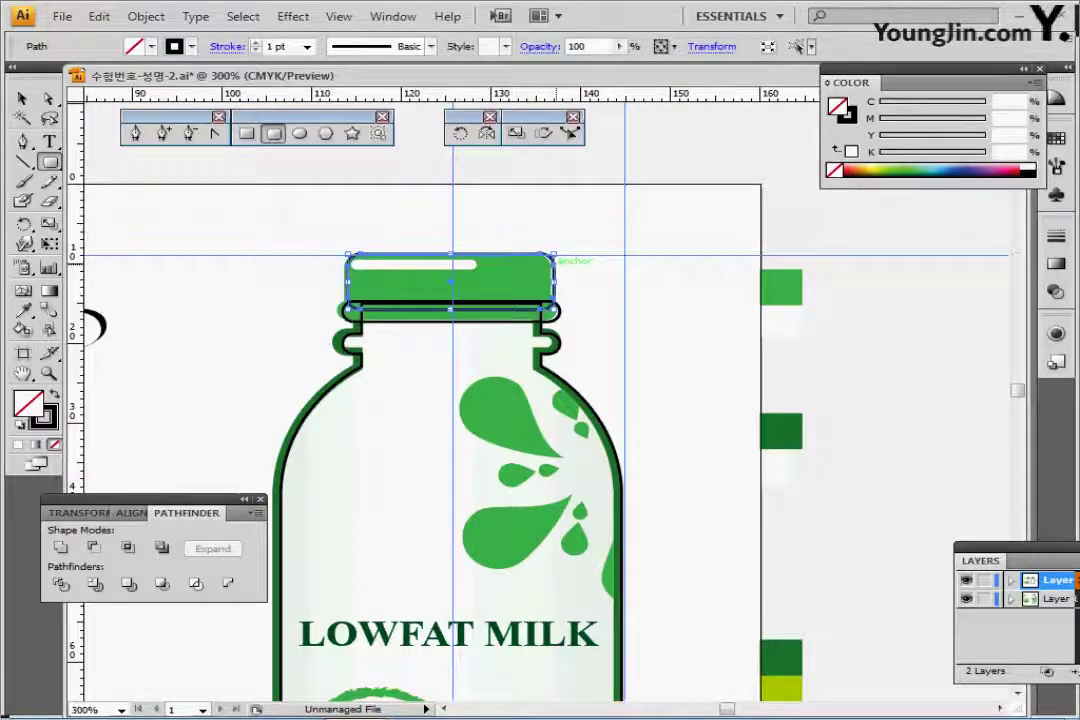
key("ctrl+y")
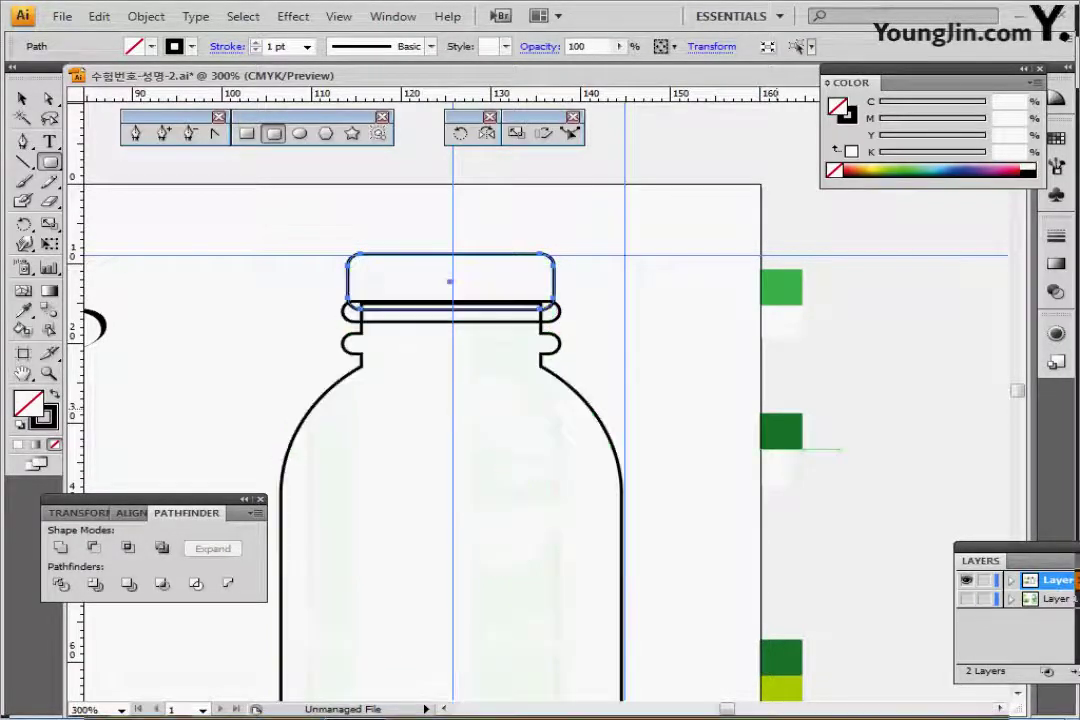
- Align the bottle outline, upper pill and cap rectangle by their horizontal centres
key("ctrl+a")
left_click(131, 513)
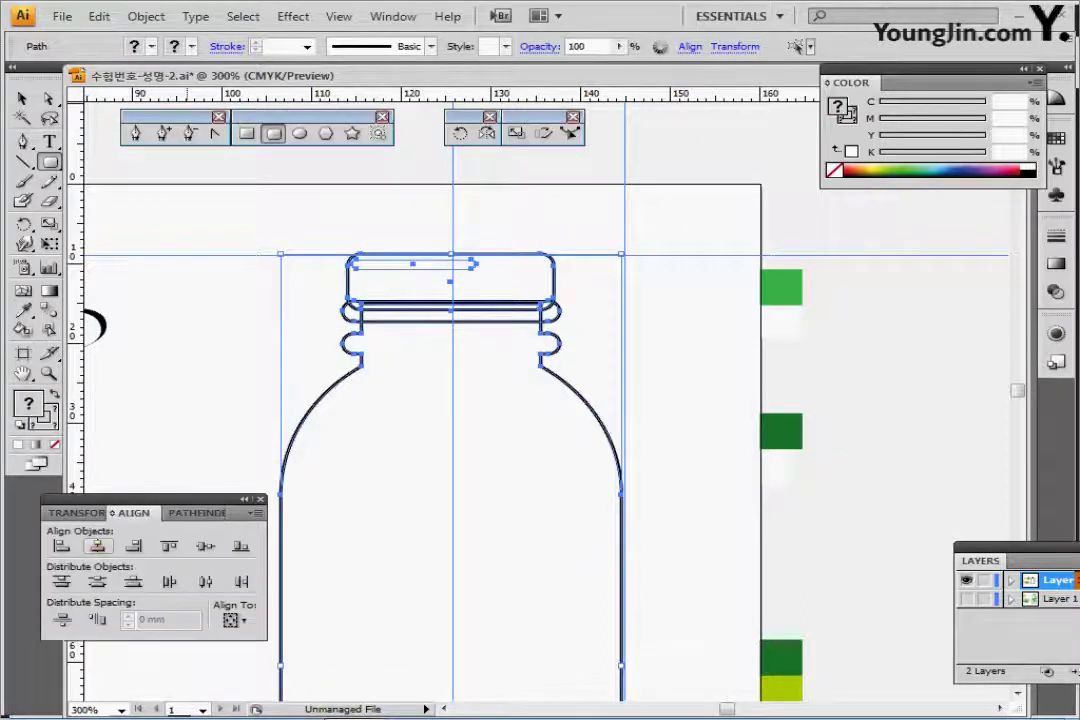
left_click(97, 546)
key("ctrl+shift+a")
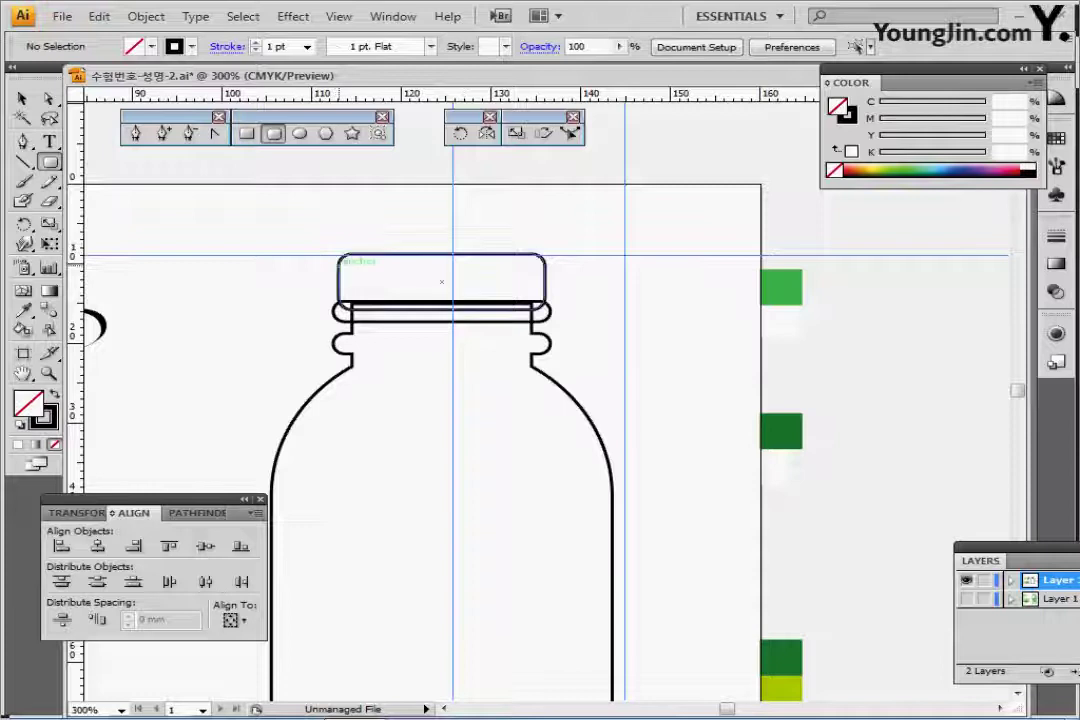
- Unite the cap rectangle and the upper pill into a single cap shape
left_click(340, 258)
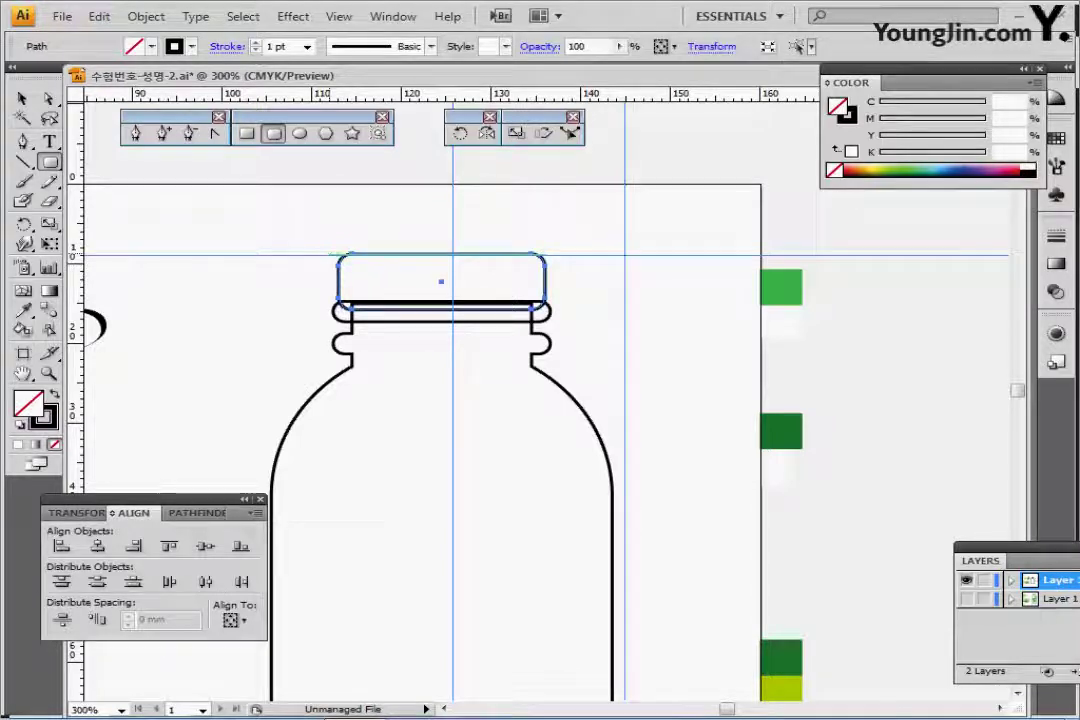
left_click_drag(301, 254, 340, 320)
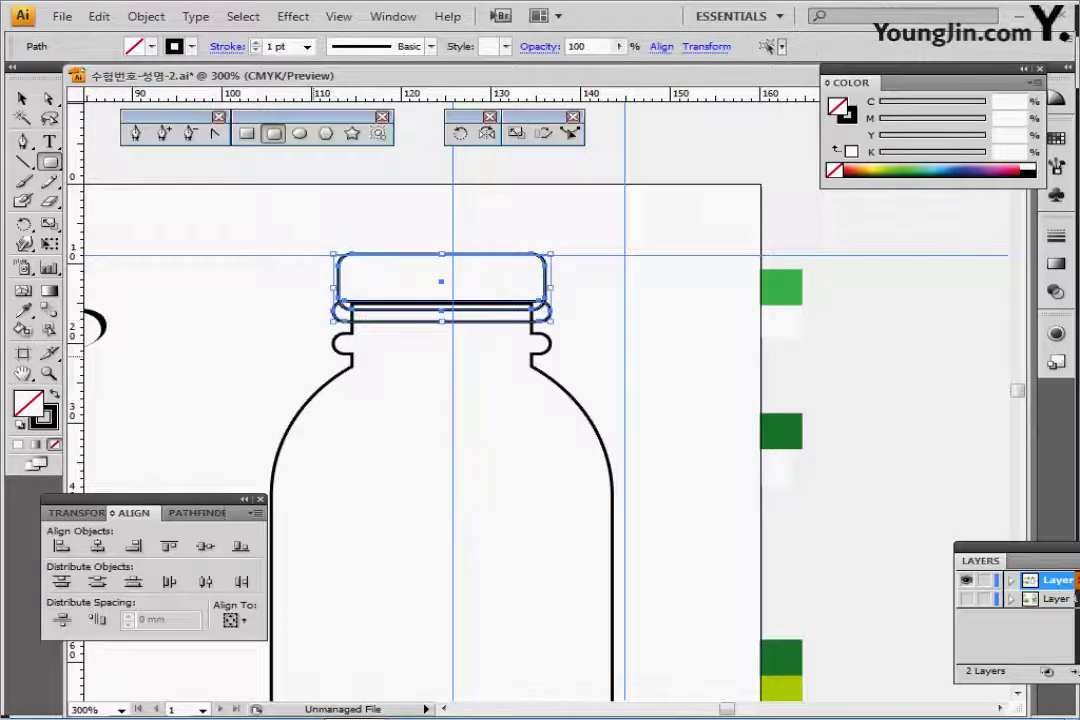
left_click(196, 513)
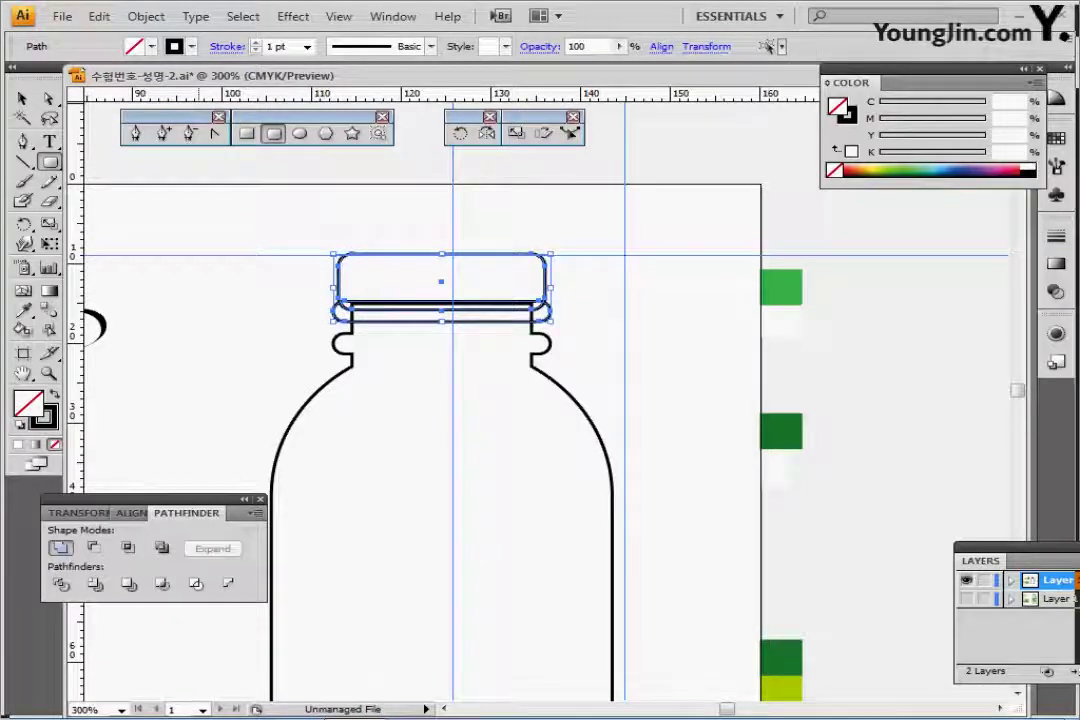
left_click(60, 547)
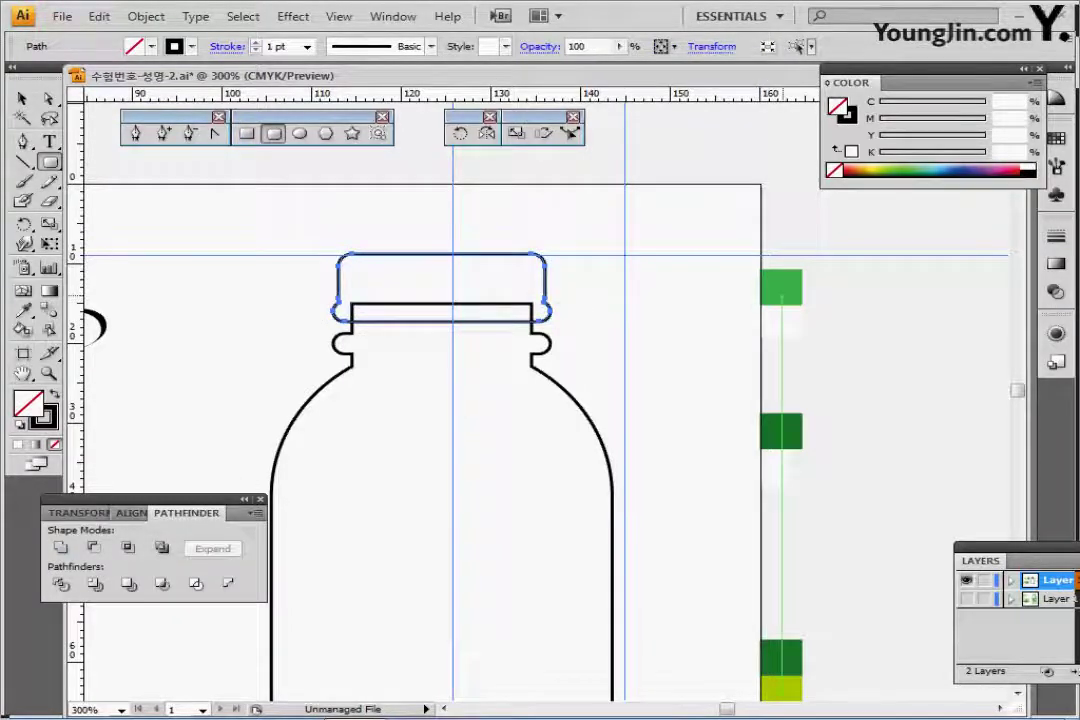
- Fill the cap with the light green swatch (C70 M0 Y90 K0), without a stroke
key("i")
left_click(784, 292)
left_click(785, 287)
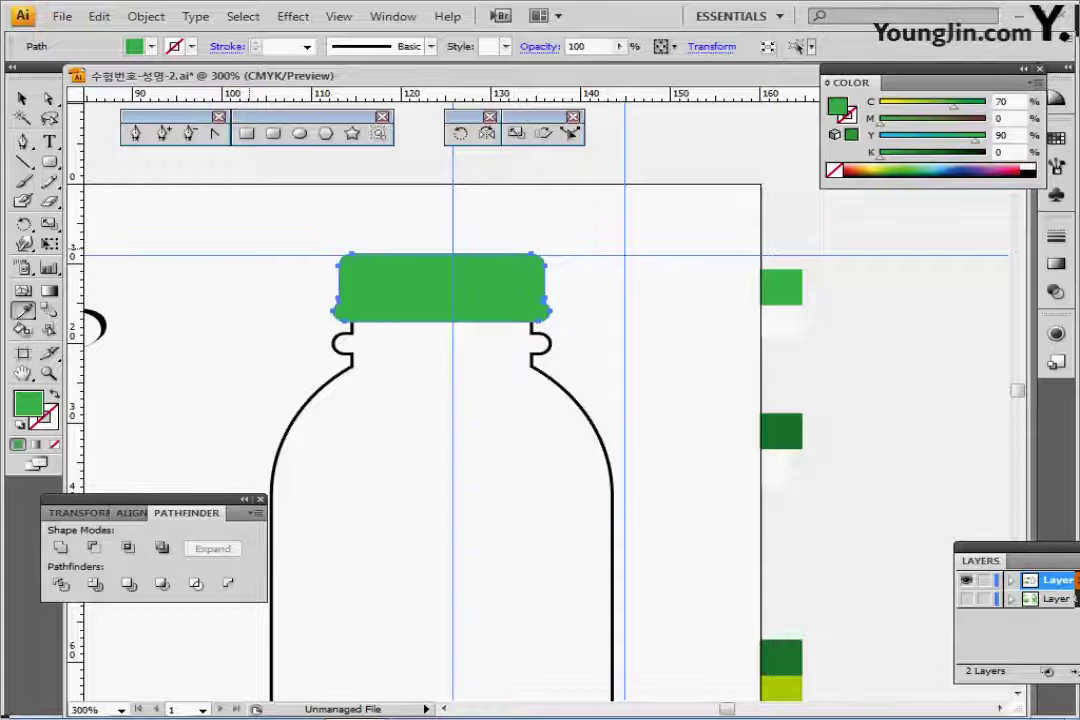
key("ctrl+shift+a")
- Draw a white pill-shaped highlight about 15 × 1 mm along the cap's upper edge, starting near its left corner
left_click(781, 320)
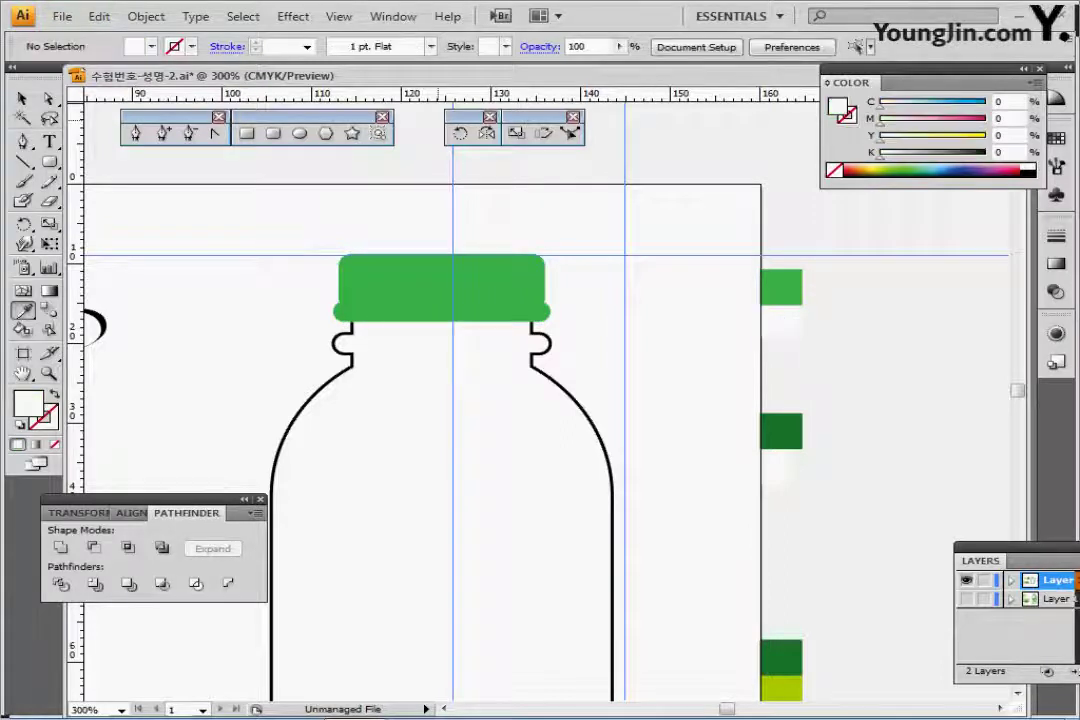
left_click(273, 133)
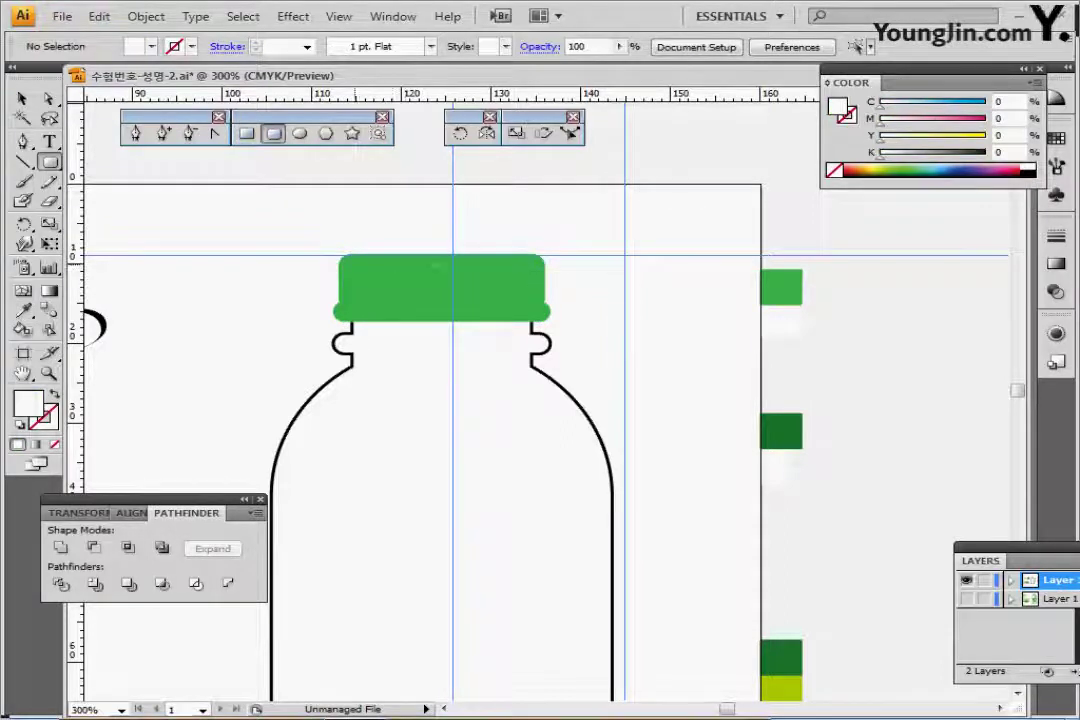
left_click_drag(348, 264, 445, 267)
left_click_drag(348, 259, 485, 269)
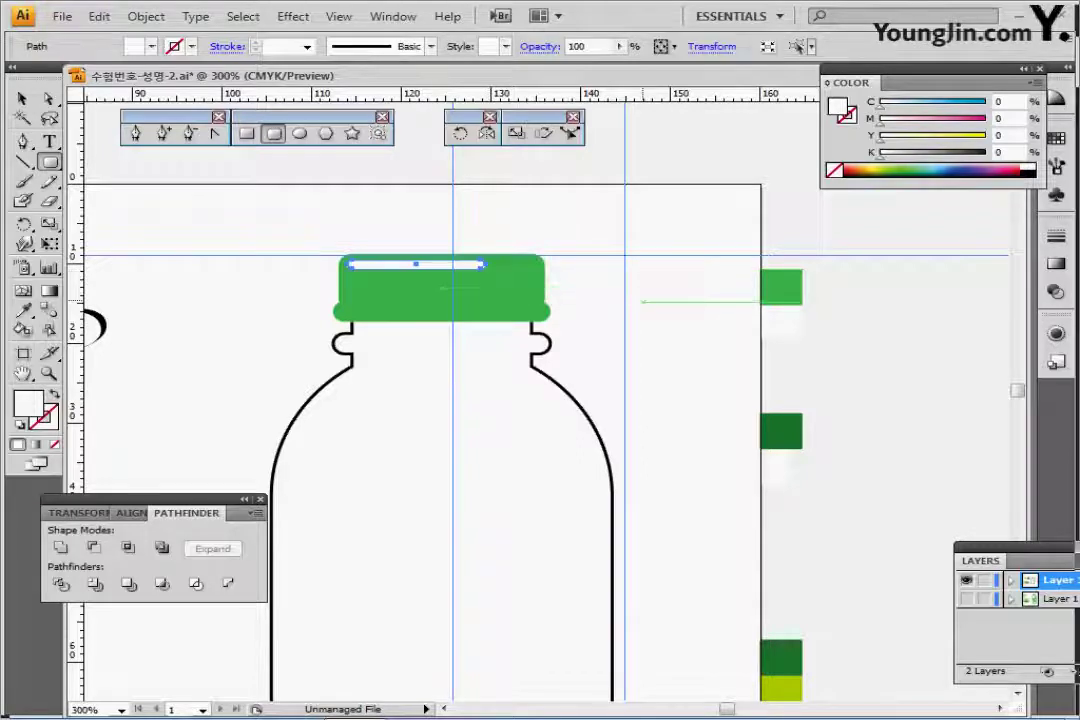
left_click(643, 300, "ctrl")
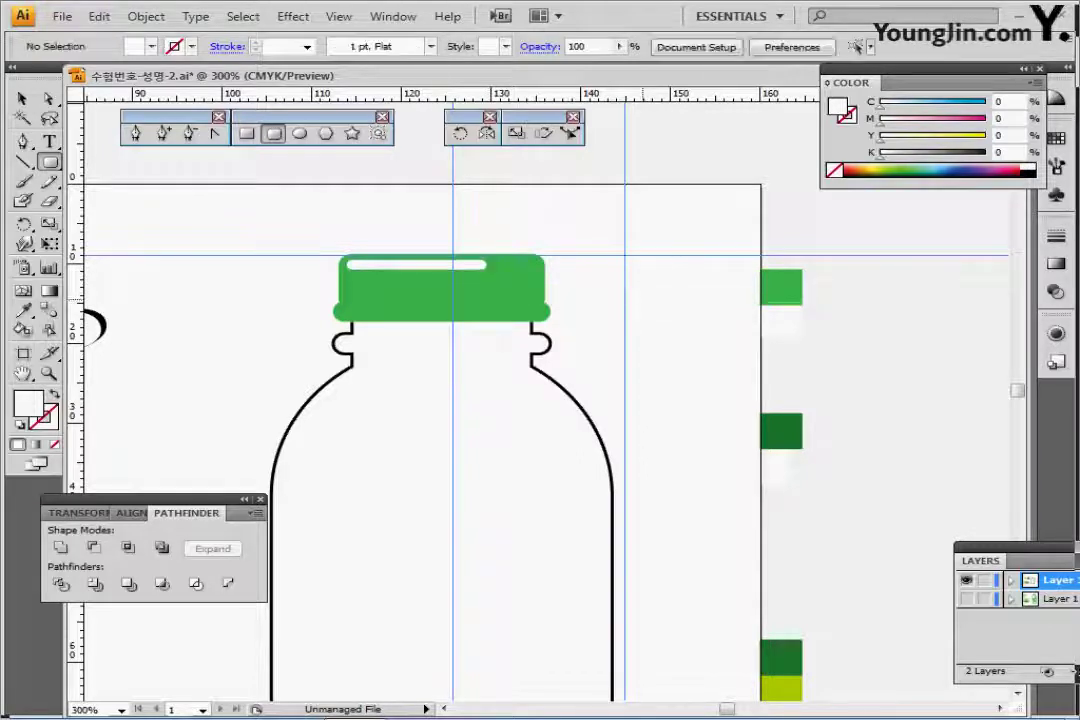
- Give the bottle outline a dark green stroke (C70 M0 Y90 K50) sampled from the swatch, with no fill
left_click_drag(643, 370, 649, 288)
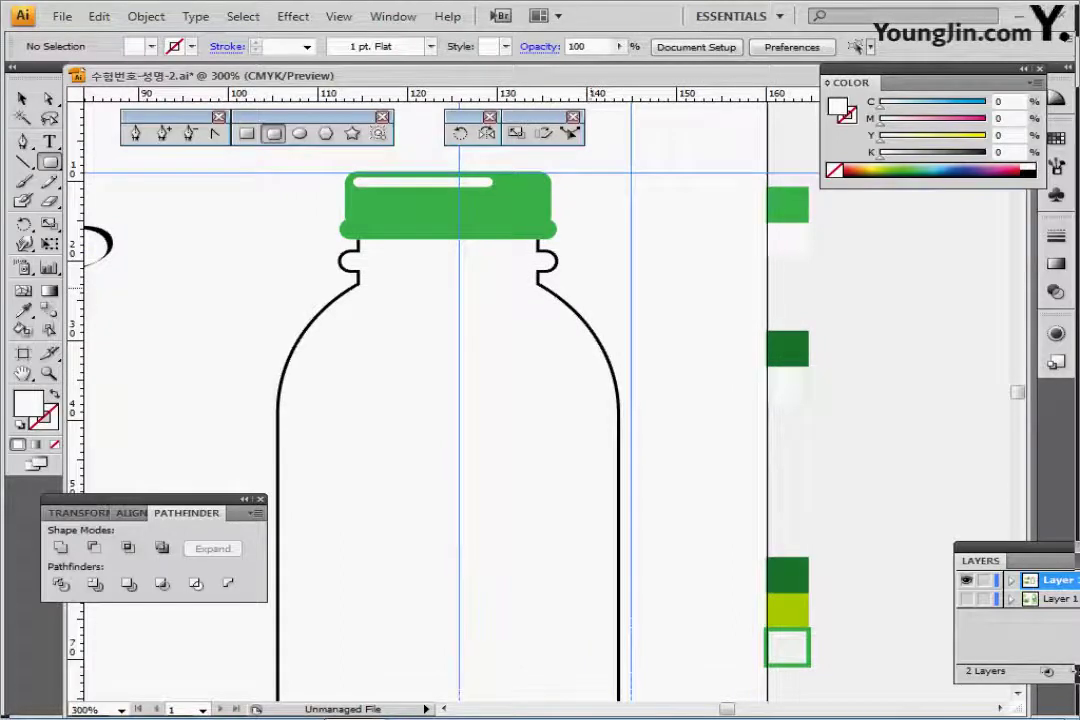
left_click(616, 393, "ctrl")
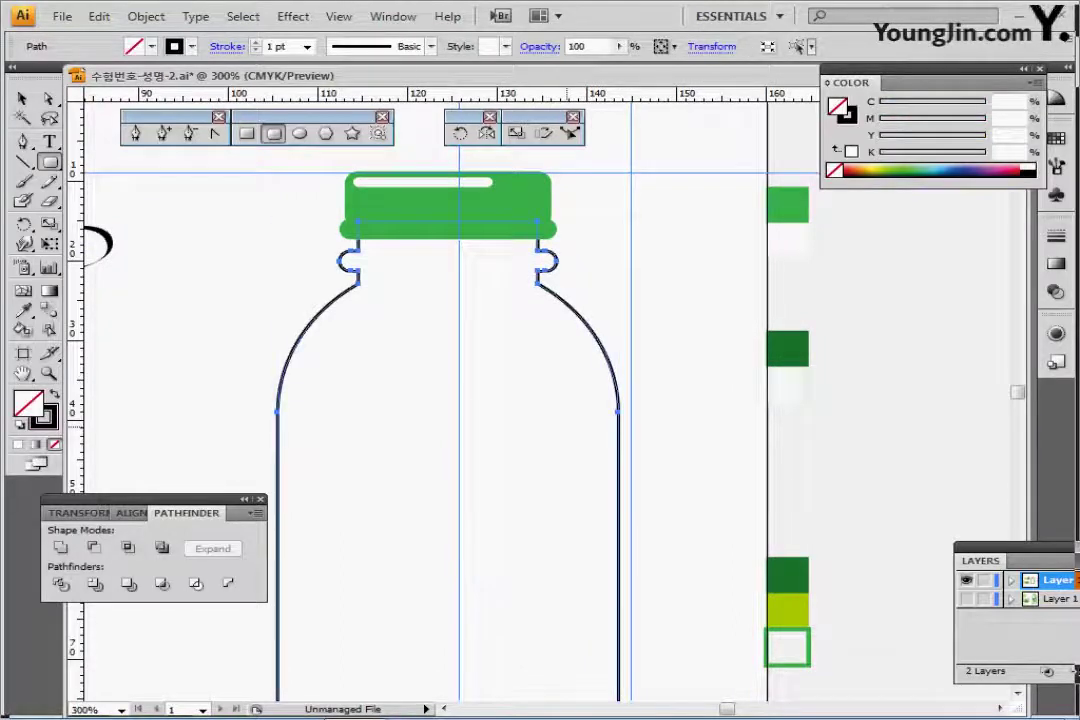
left_click(565, 420, "ctrl+alt")
left_click_drag(565, 420, 486, 368)
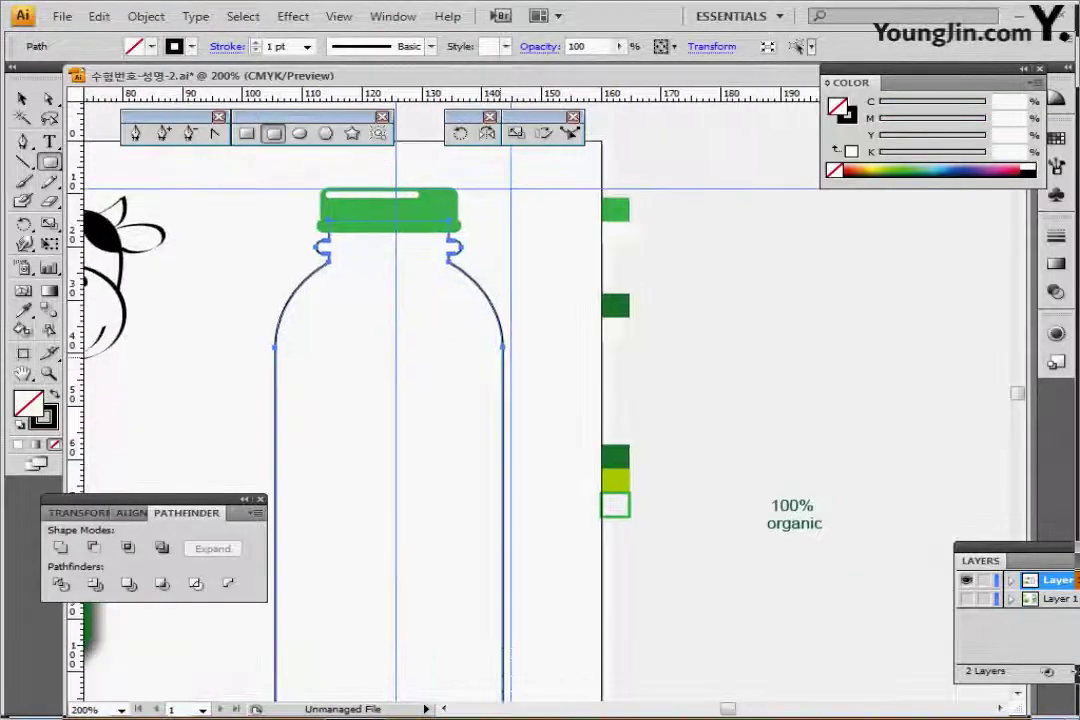
key("x")
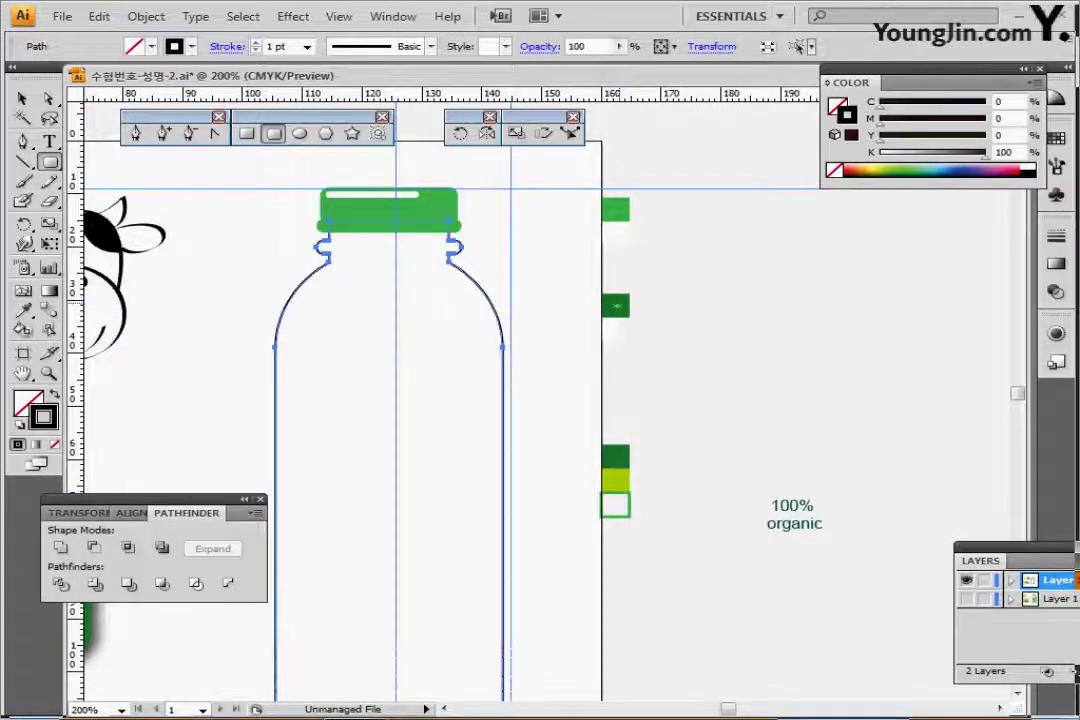
key("i")
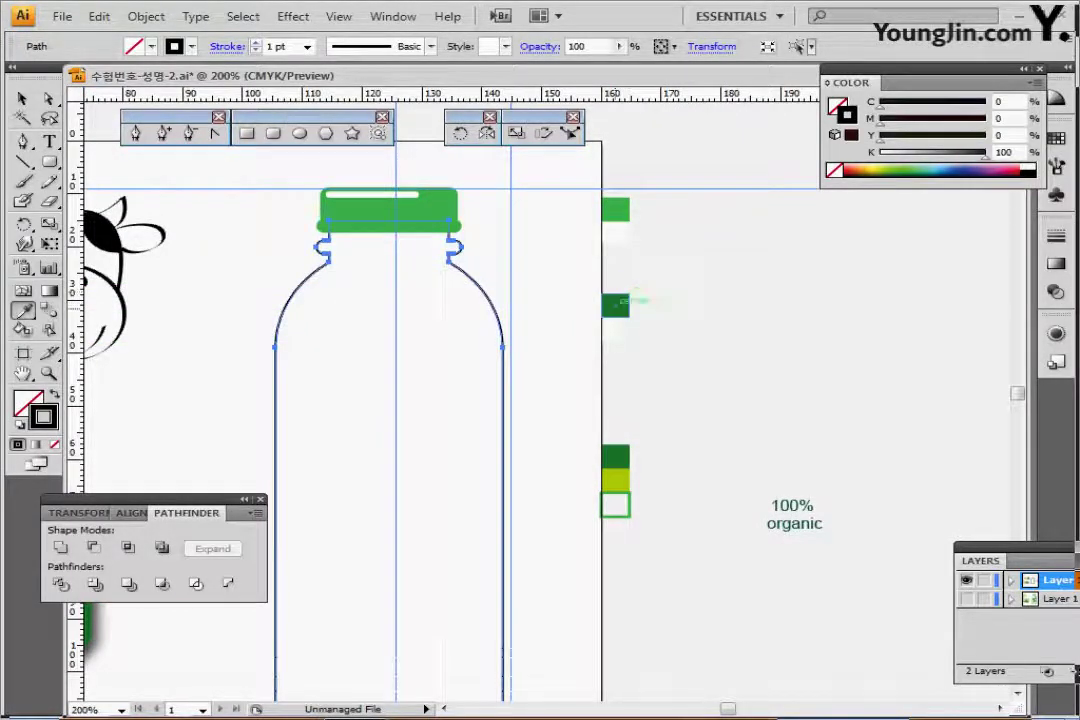
left_click(615, 305)
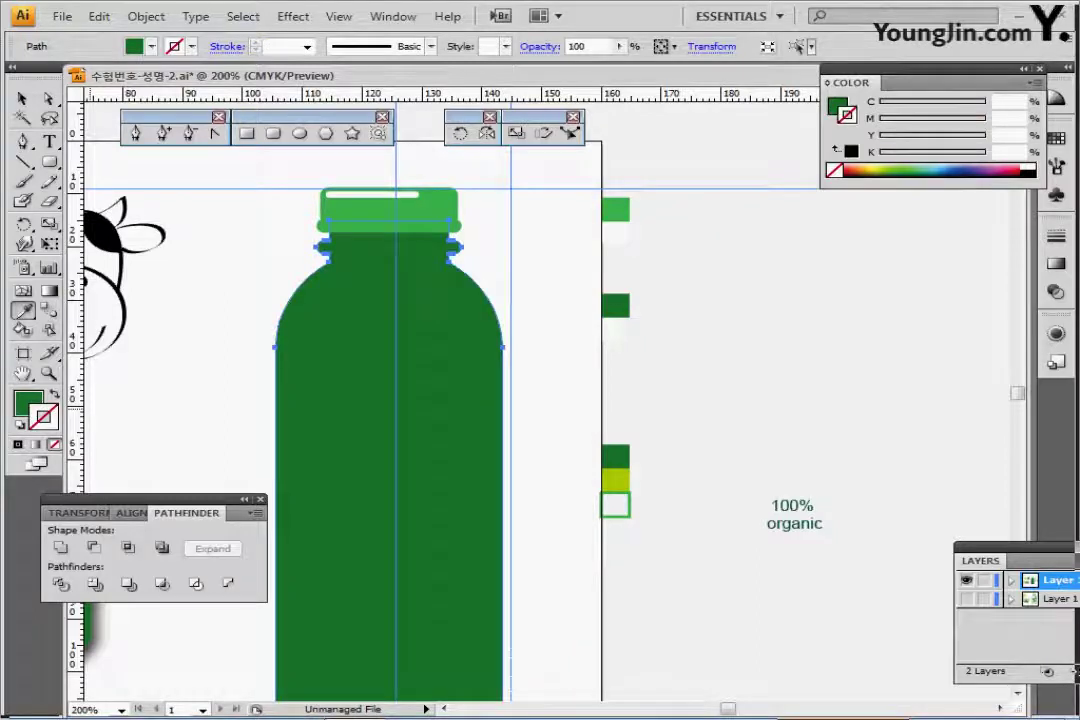
key("shift+x")
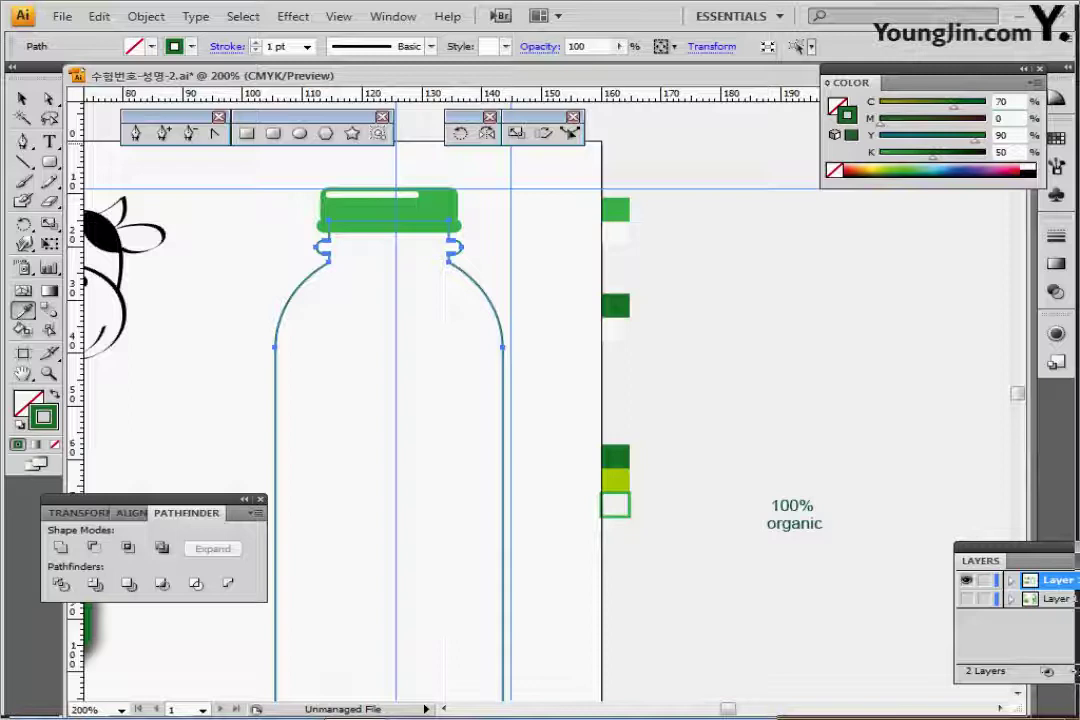
- Set the bottle outline's stroke weight to 3 pt and convert it to a filled shape with Outline Stroke
left_click(1056, 236)
left_click(887, 248)
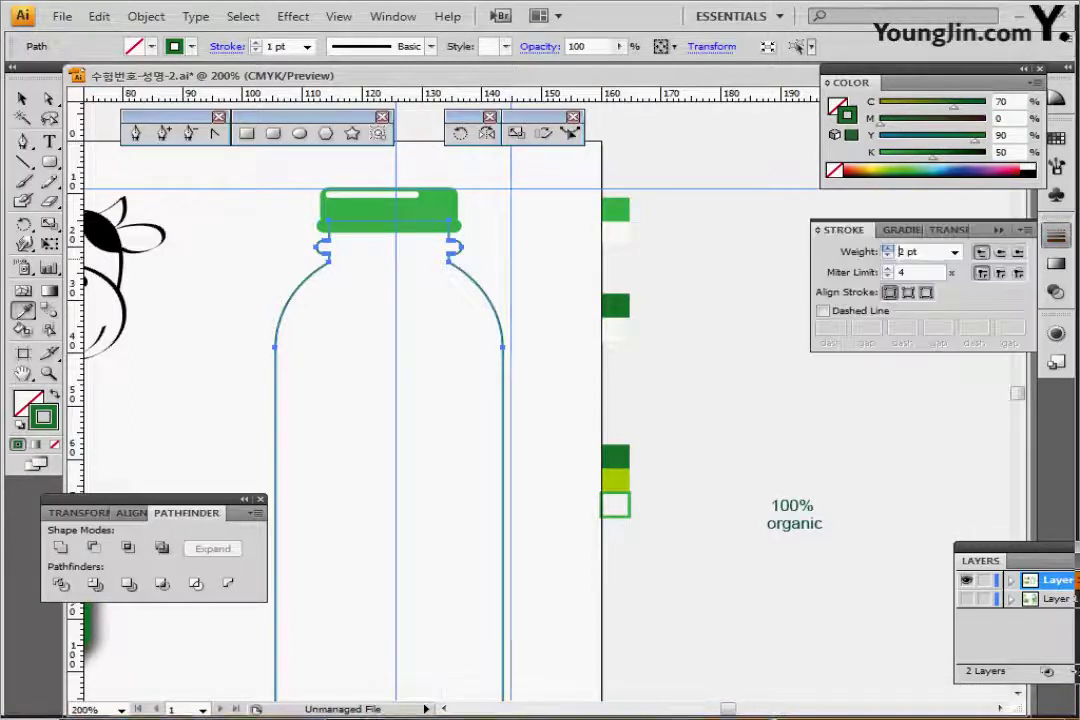
left_click(887, 248)
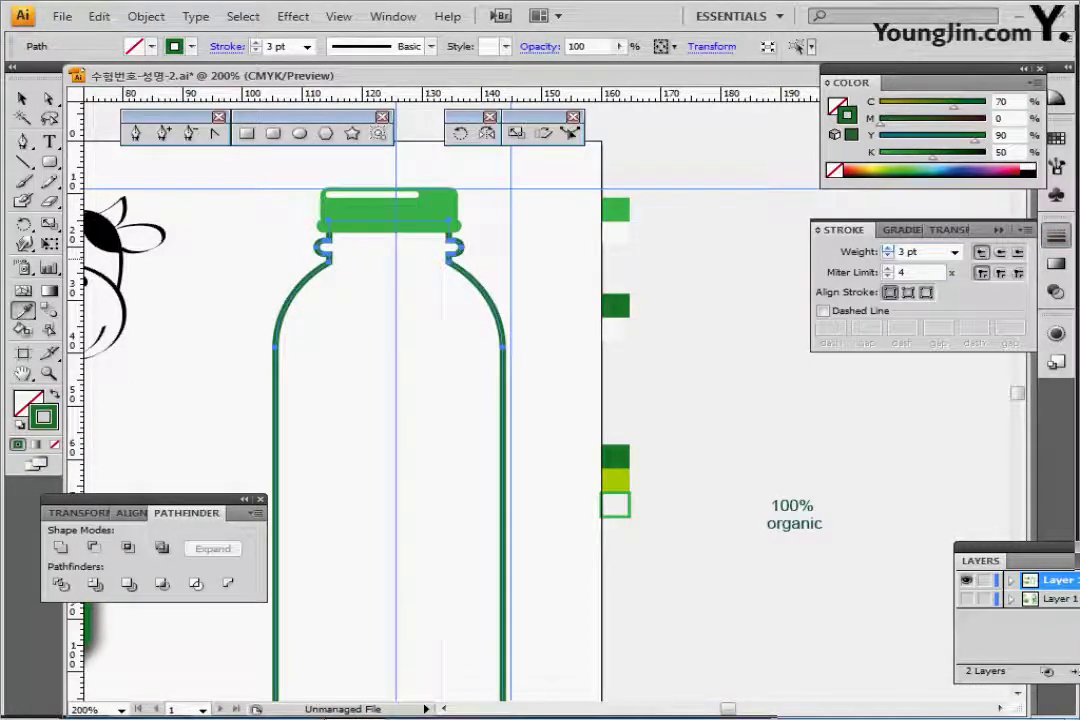
left_click(146, 16)
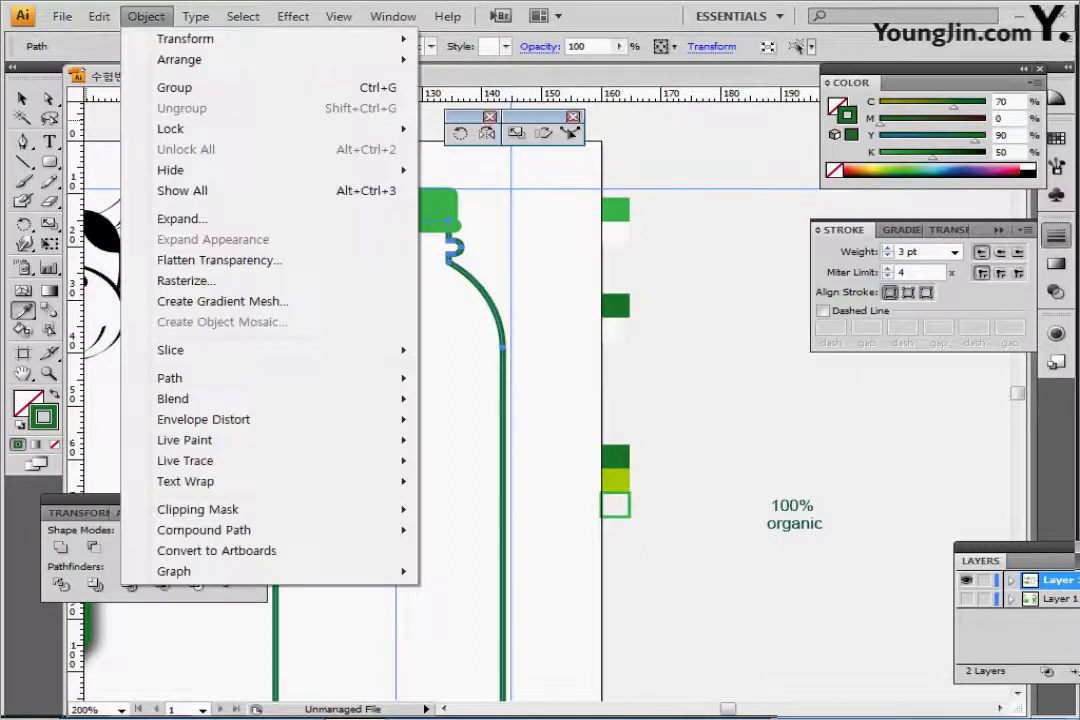
mouse_move(210, 419)
mouse_move(170, 378)
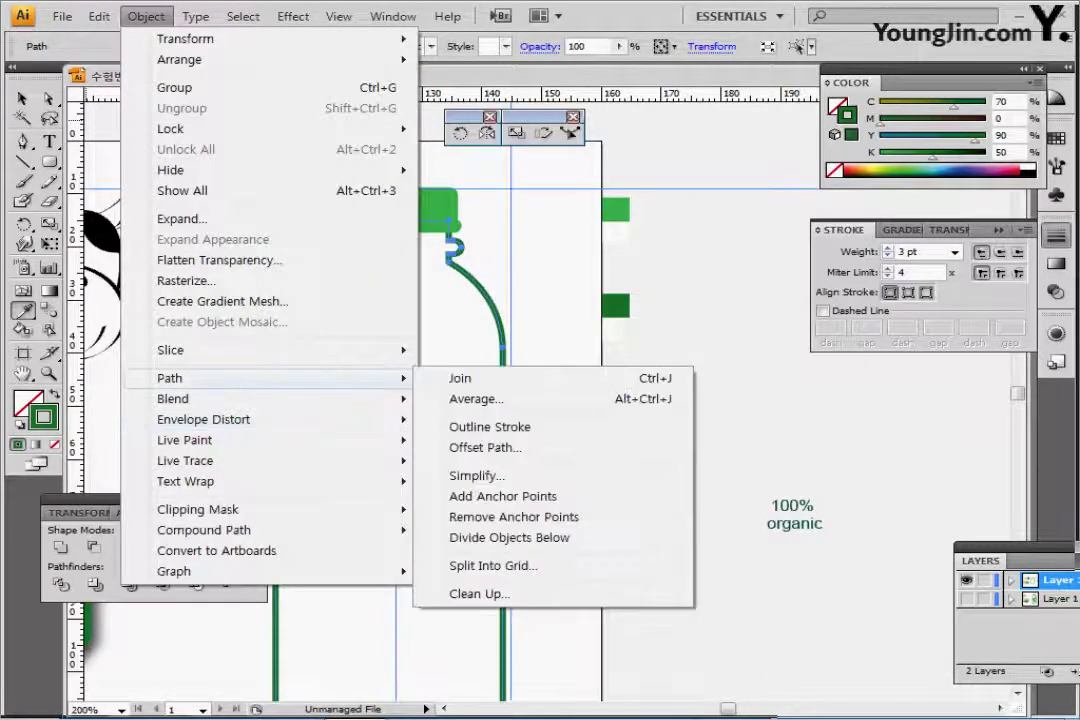
left_click(490, 427)
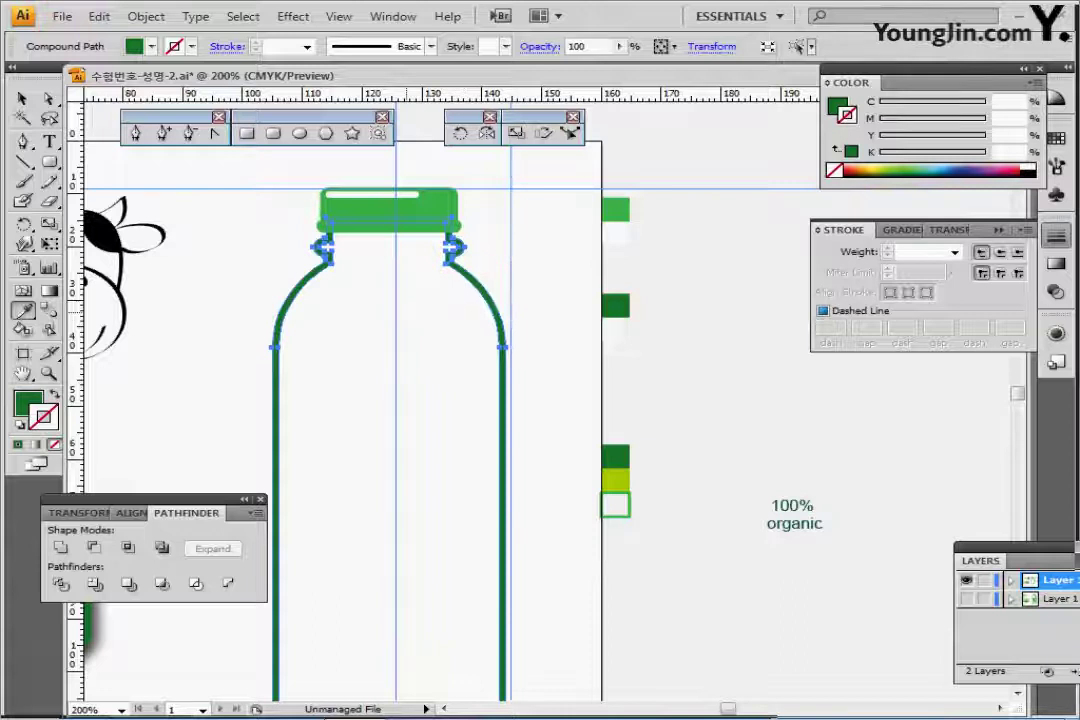
- Release the bottle's compound path and select only the inner bottle shape, with the bounding box hidden
right_click(378, 272)
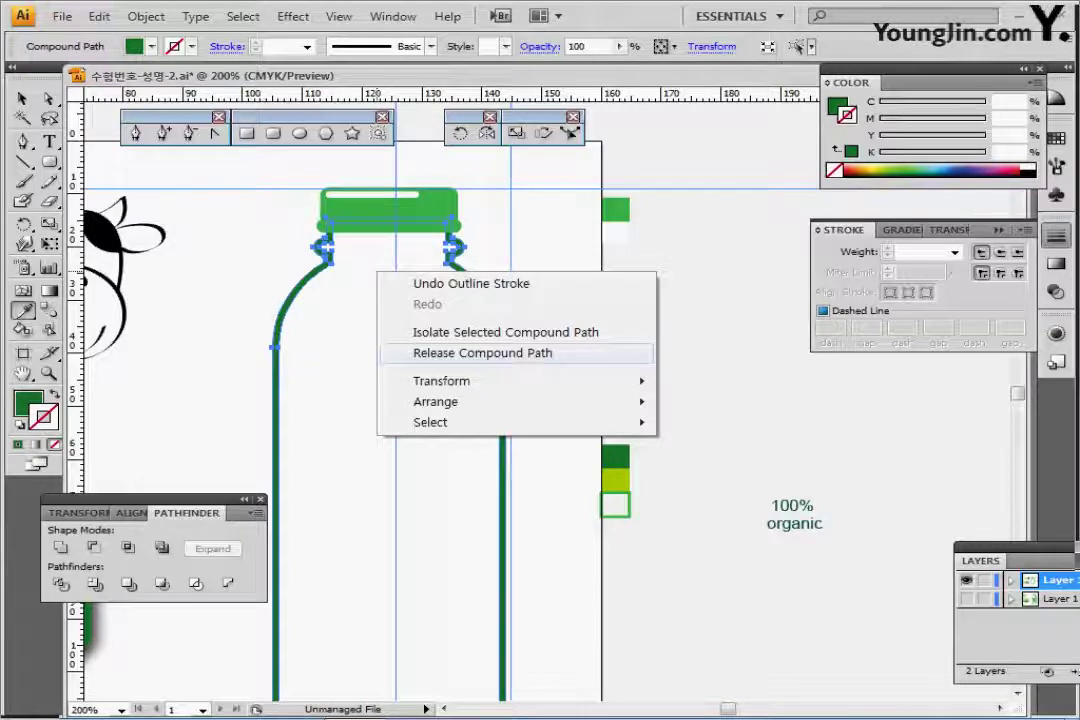
left_click(483, 353)
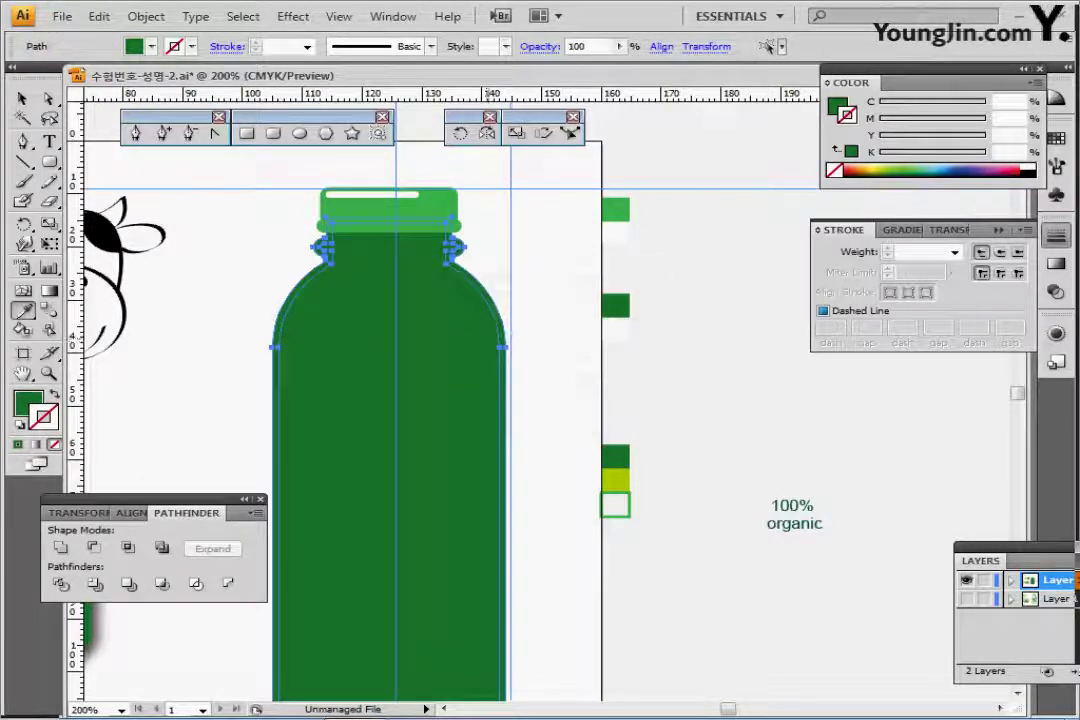
left_click(528, 338, "ctrl")
left_click(470, 388, "ctrl")
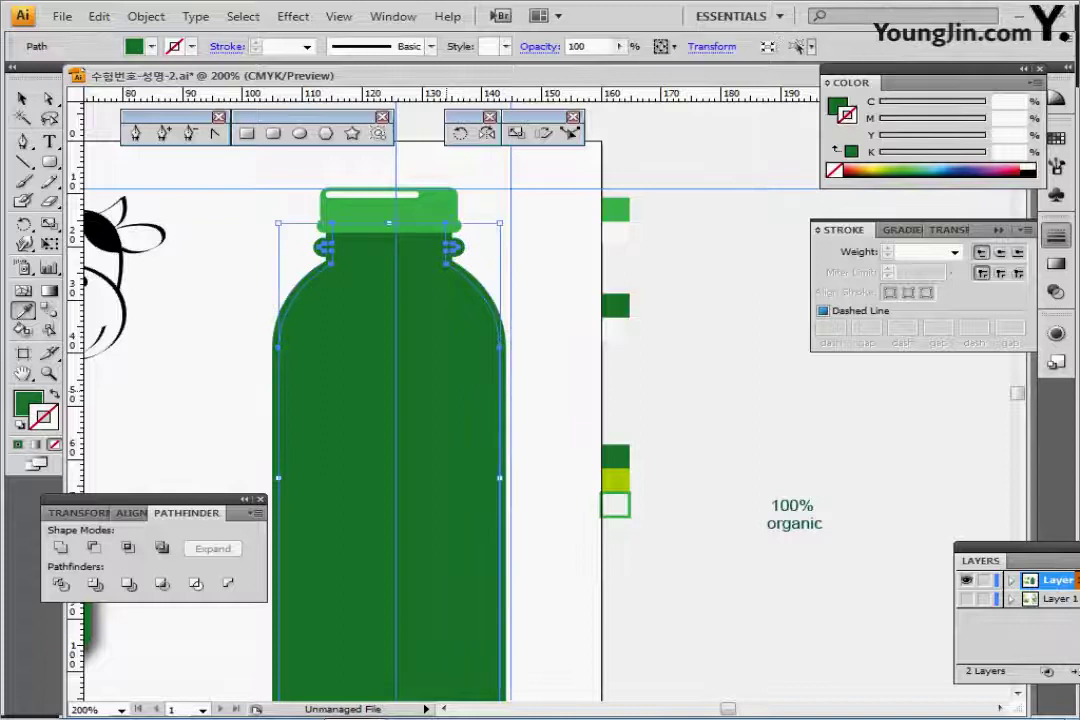
key("ctrl+shift+b")
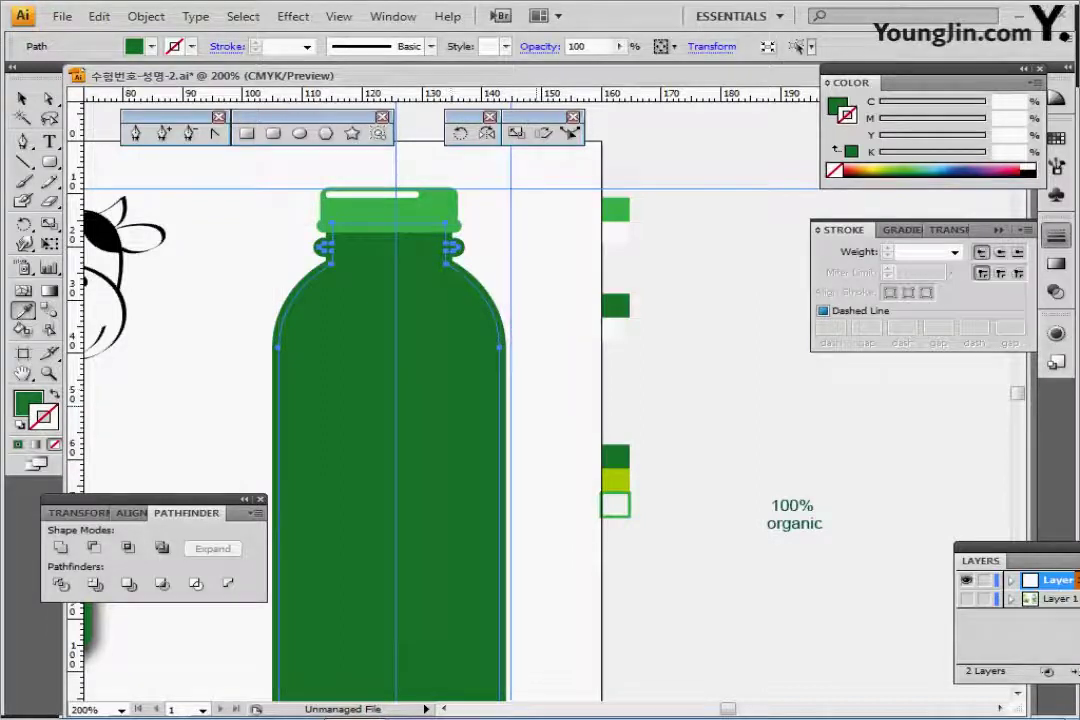
- Fill the inner bottle shape with yellow (C0 M0 Y100 K0)
left_click(151, 46)
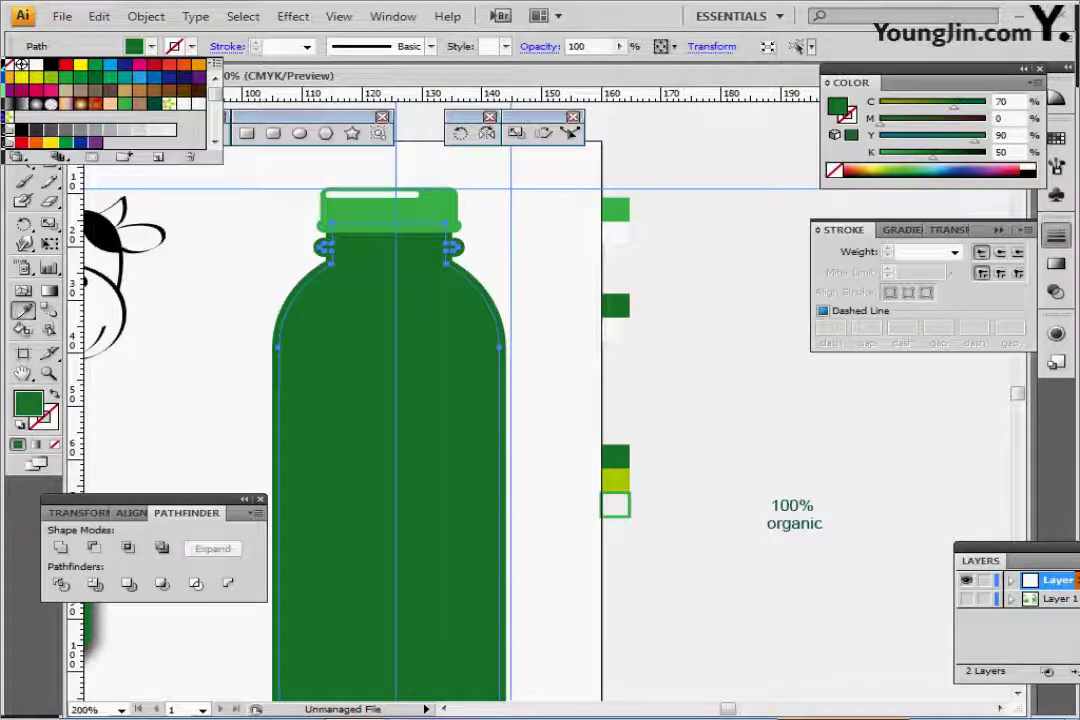
left_click(20, 63)
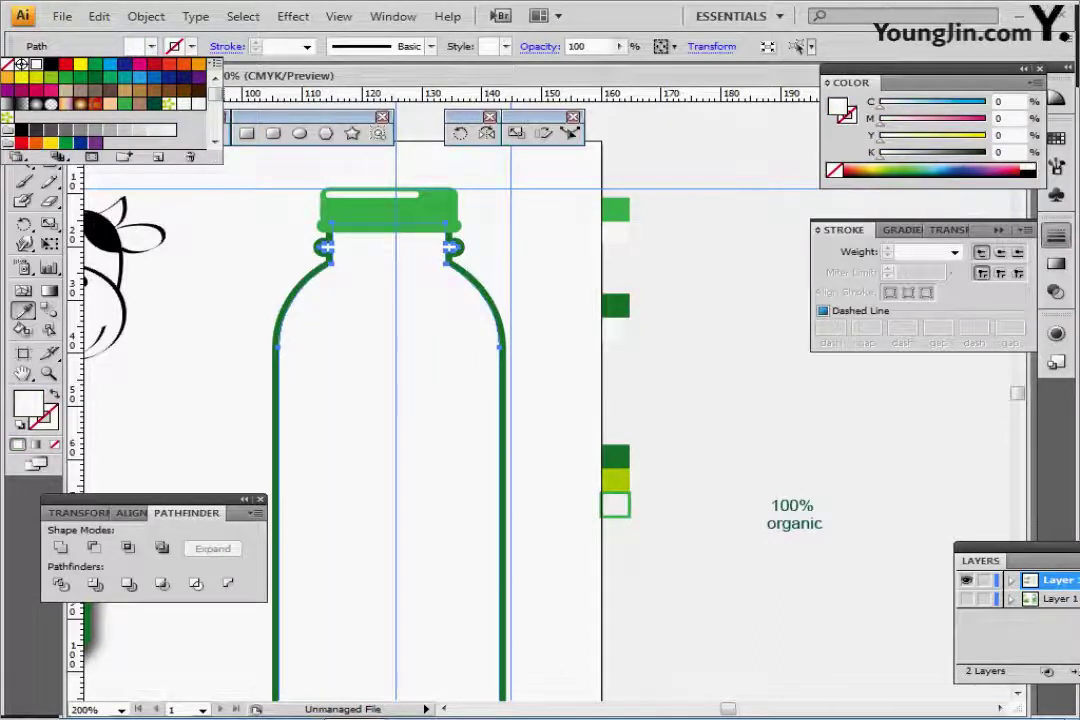
left_click(80, 63)
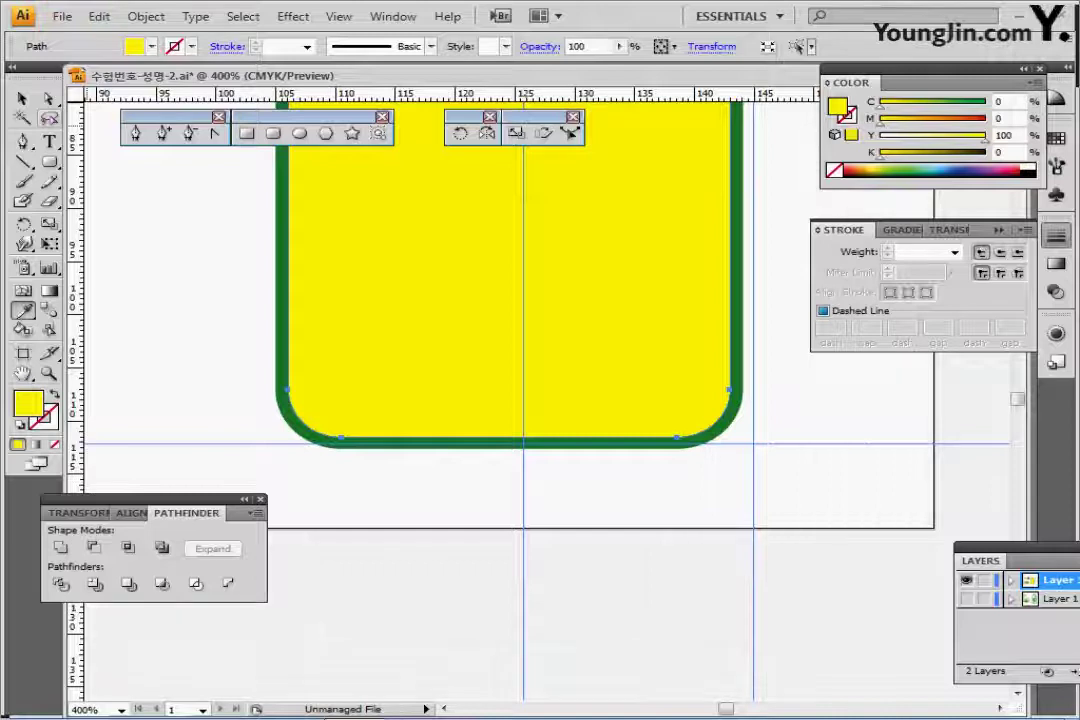
- Raise the two bottom anchor points of the yellow inner shape slightly so the bottle's base outline is thicker
key("a")
left_click(268, 466)
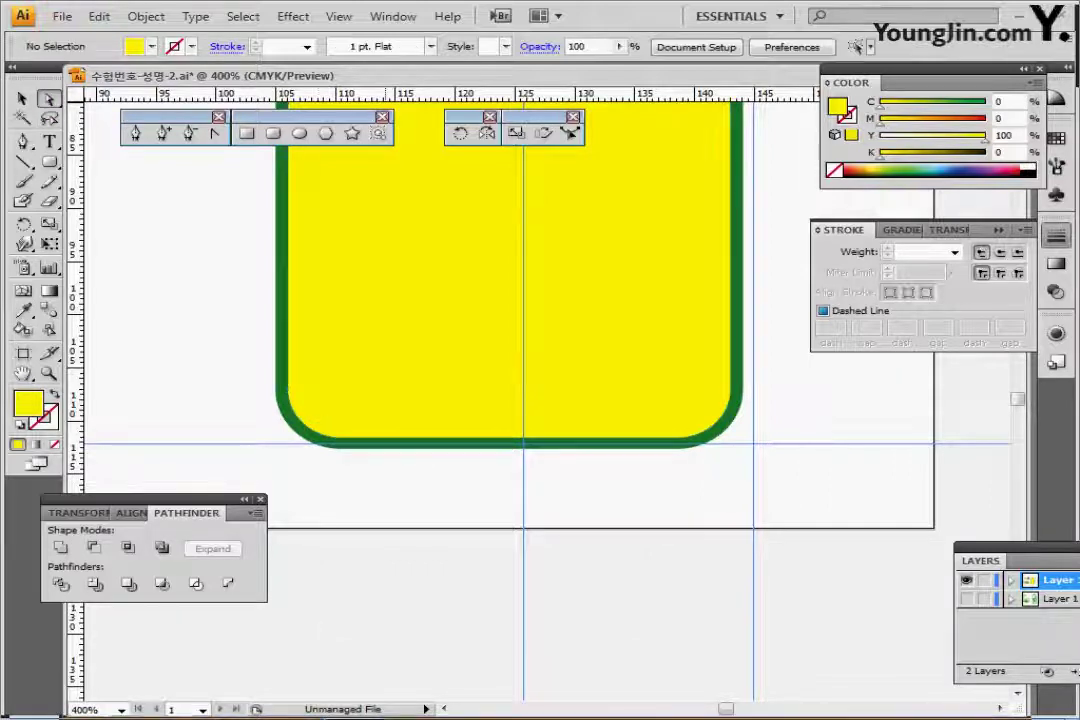
left_click(342, 440)
left_click(341, 437)
left_click(678, 438)
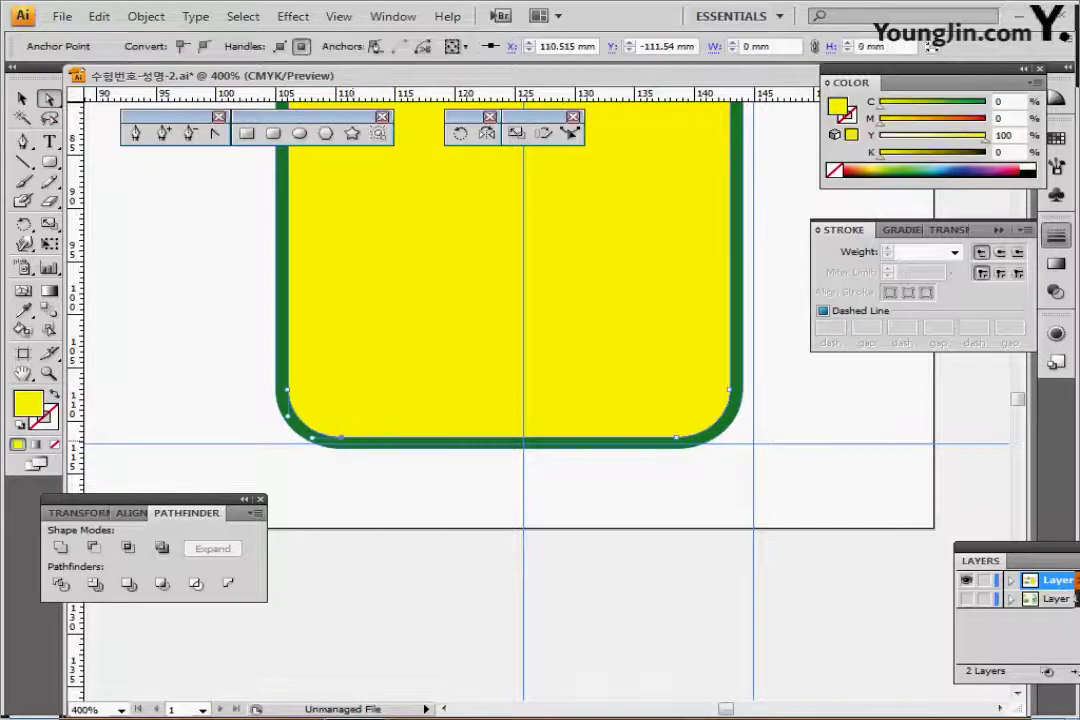
left_click(678, 438, "shift")
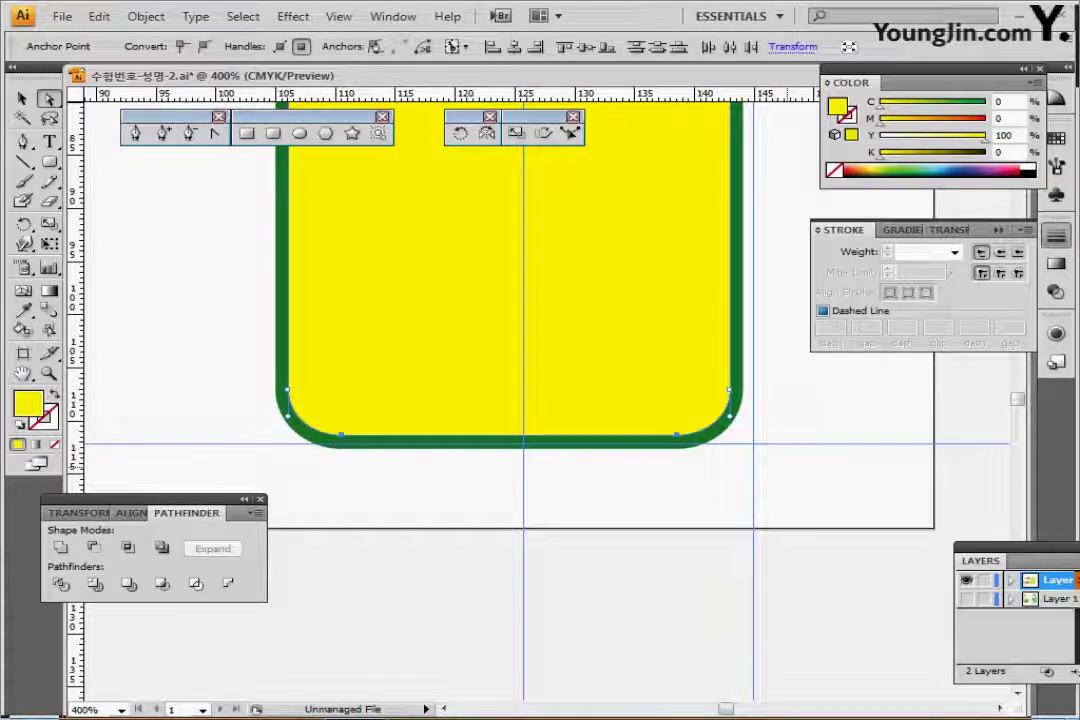
key("Up")
key("Up")
key("Up")
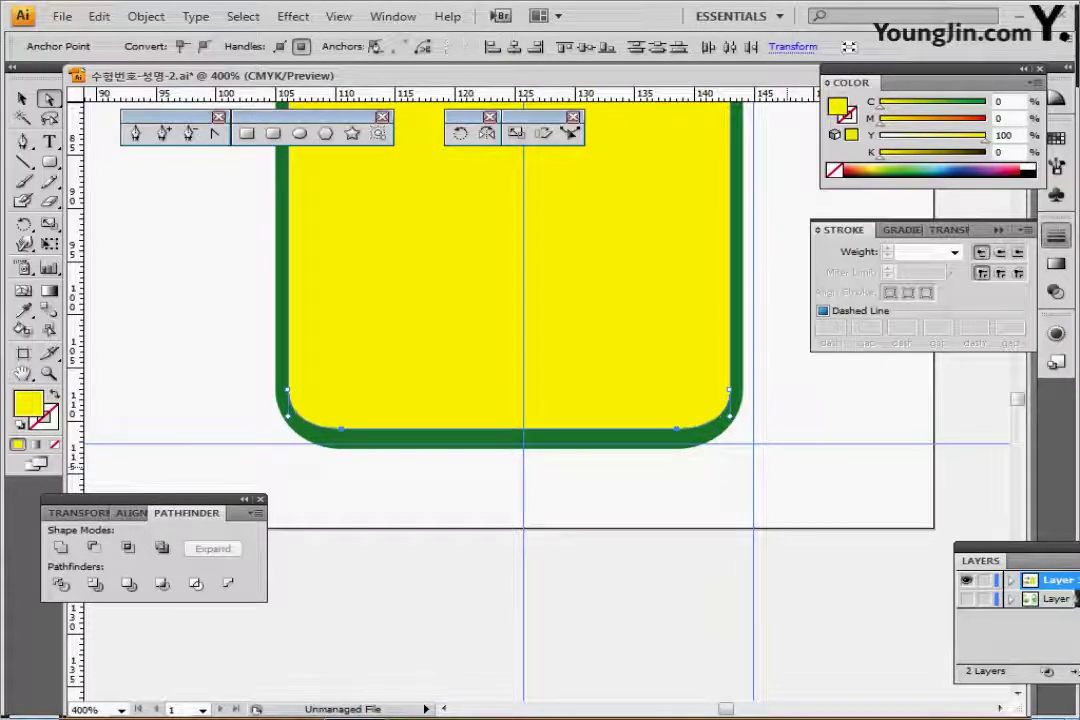
key("Down")
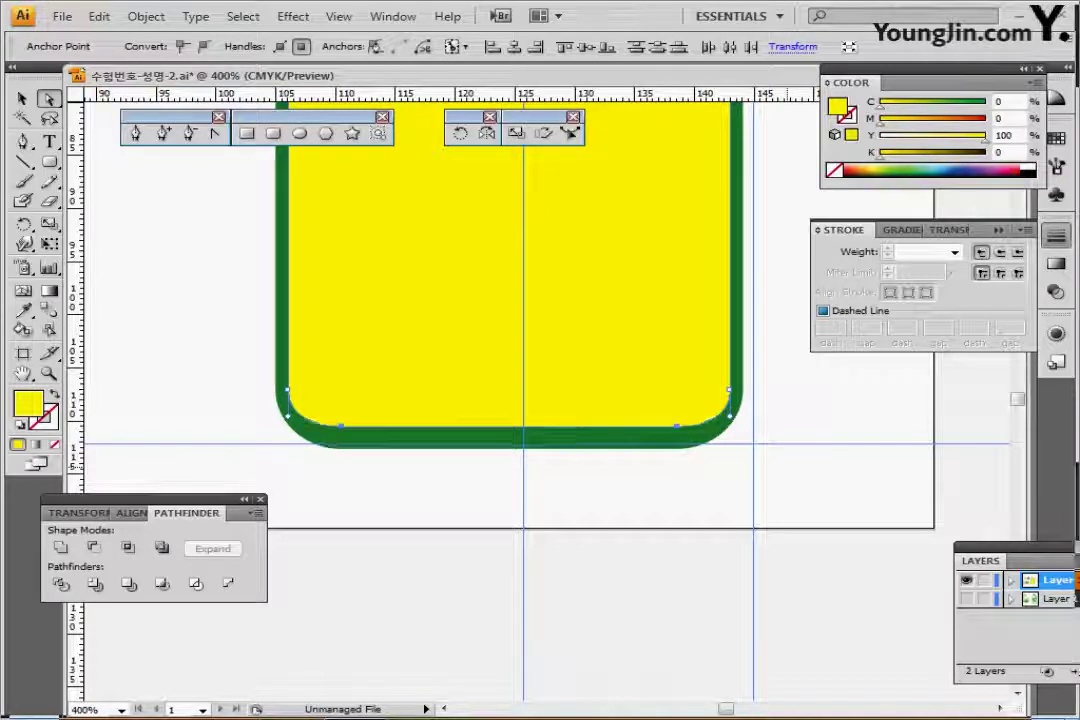
- Copy the cow head from the LOWFAT MILK label and place the copy on the middle of the yellow bottle
key("ctrl+minus")
key("ctrl+minus")
key("ctrl+minus")
key("ctrl+minus")
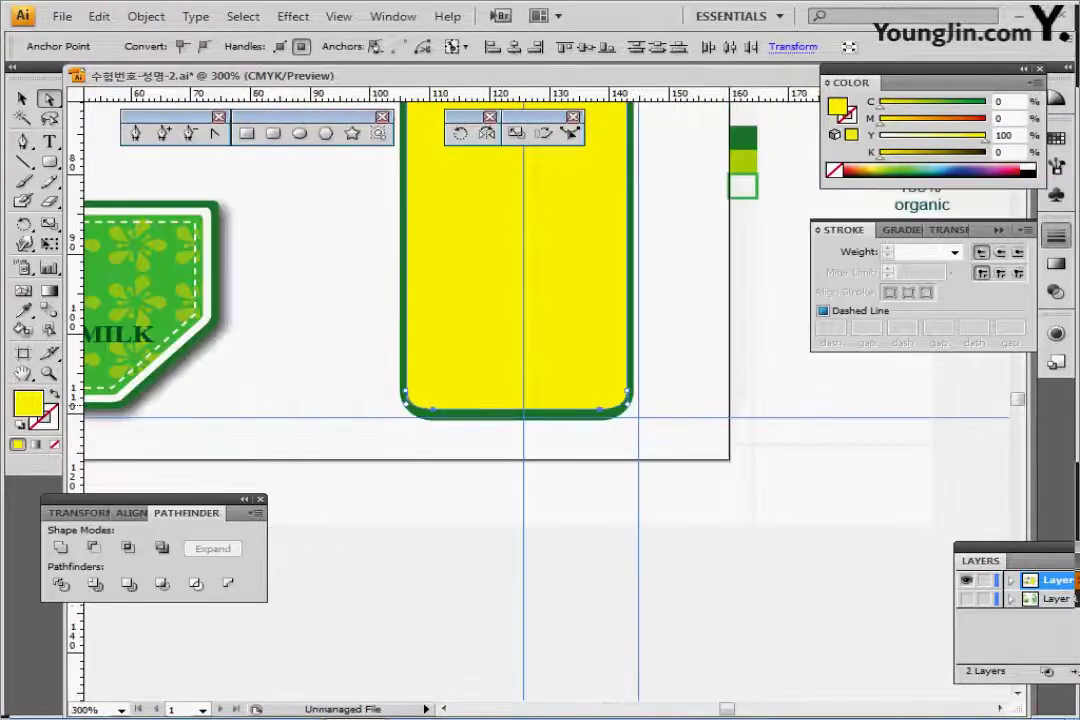
key("ctrl+plus")
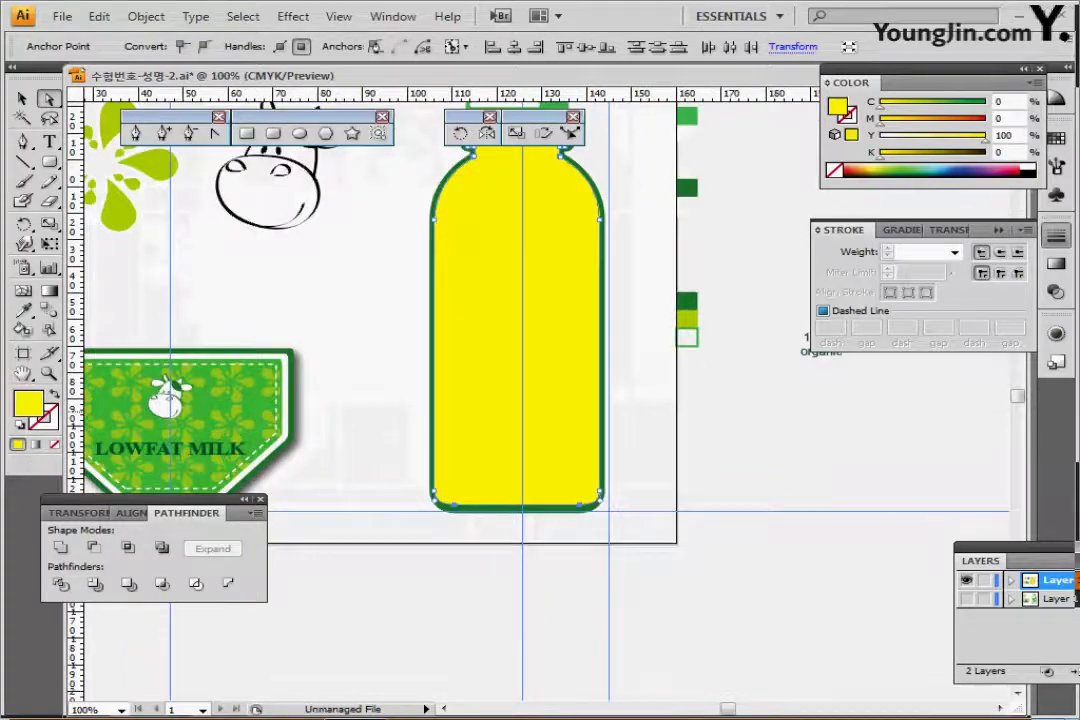
left_click(22, 98)
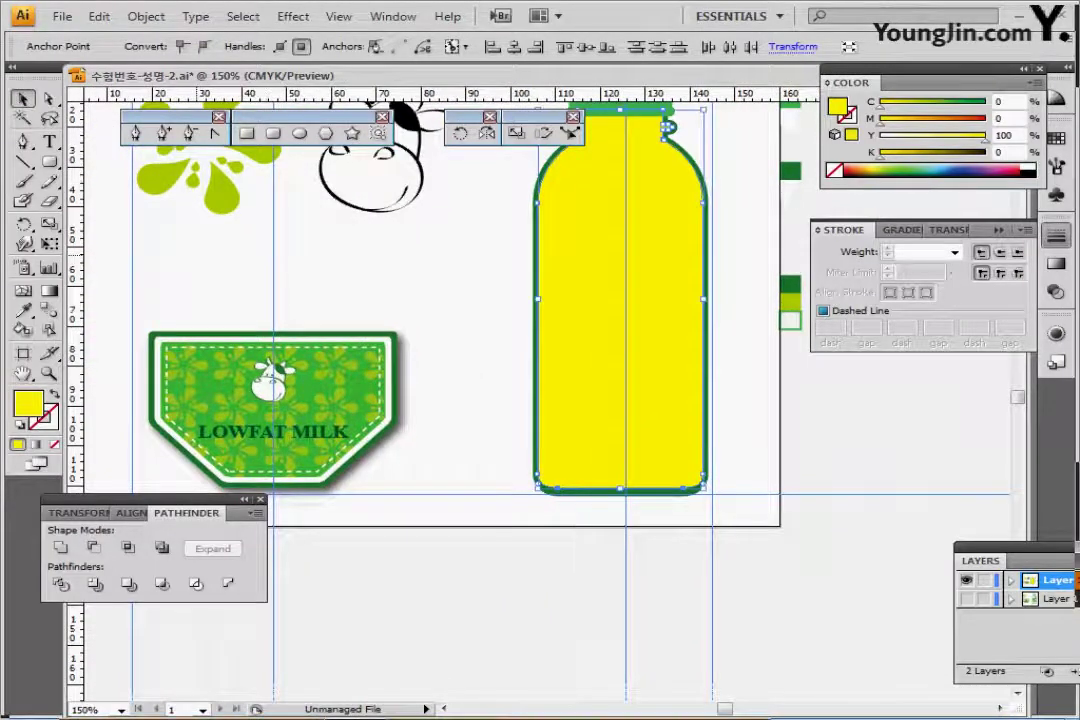
left_click(198, 248)
left_click(270, 378)
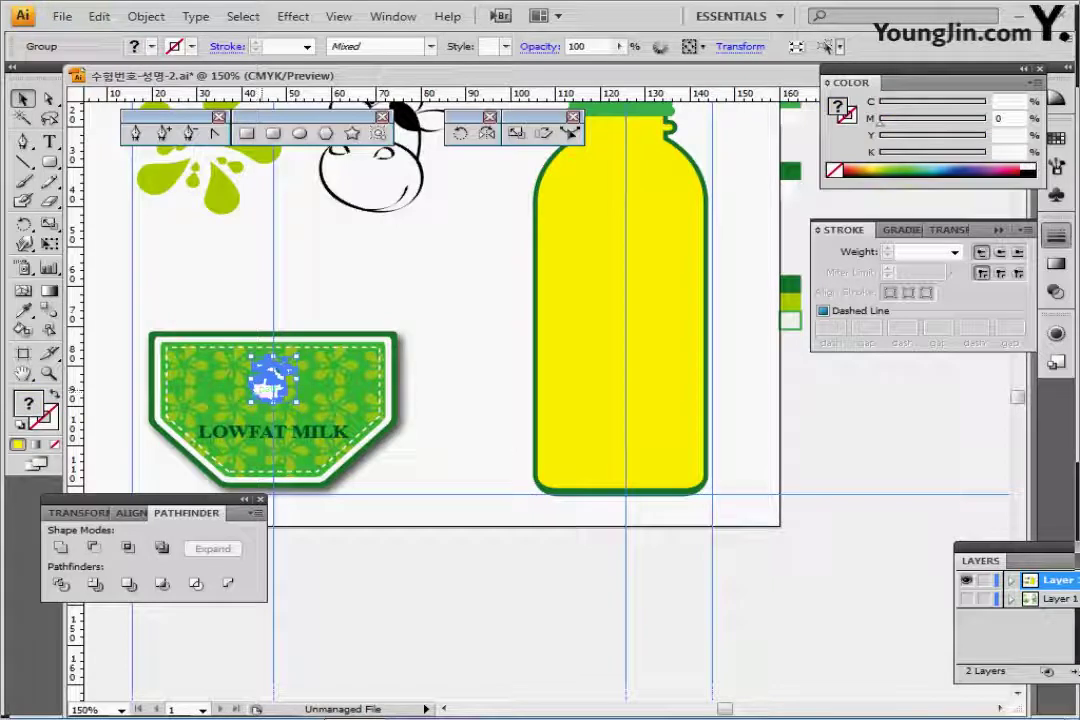
key("ctrl+c")
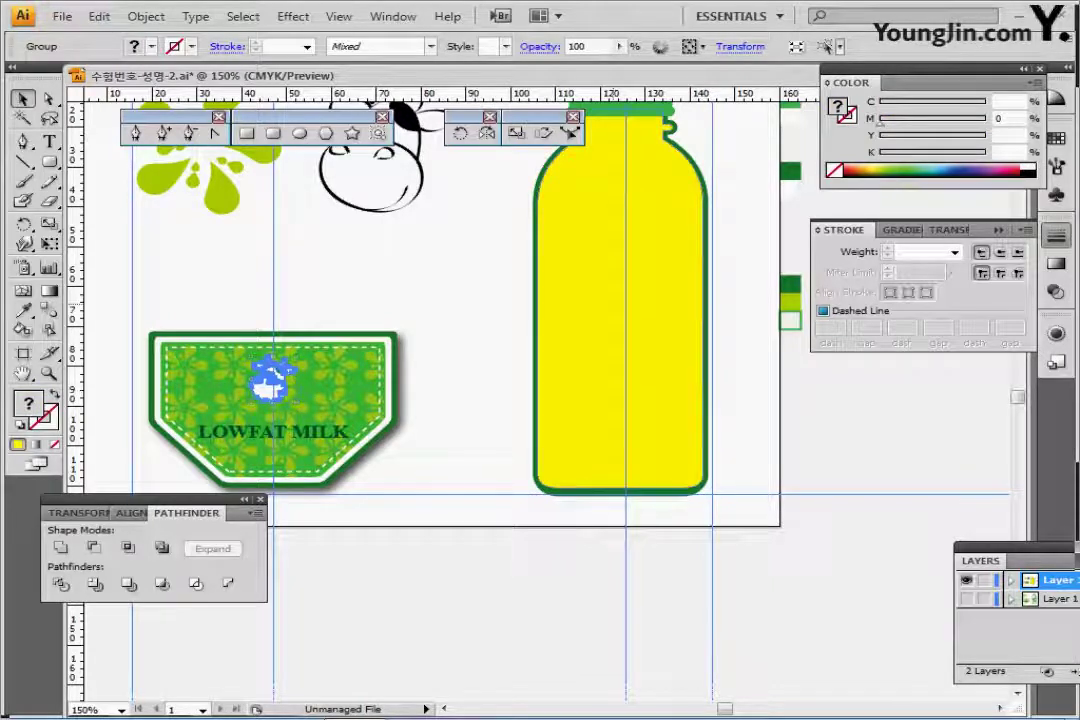
key("ctrl+v")
left_click_drag(545, 400, 651, 328)
key("ctrl+plus")
key("ctrl+plus")
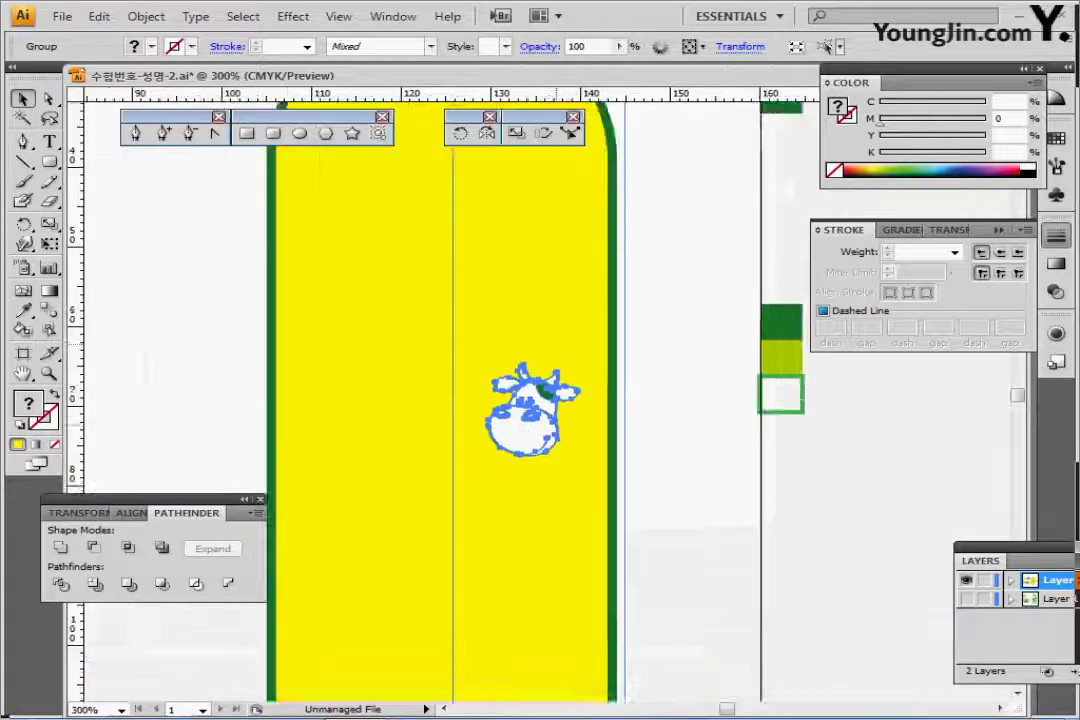
left_click_drag(595, 376, 505, 302)
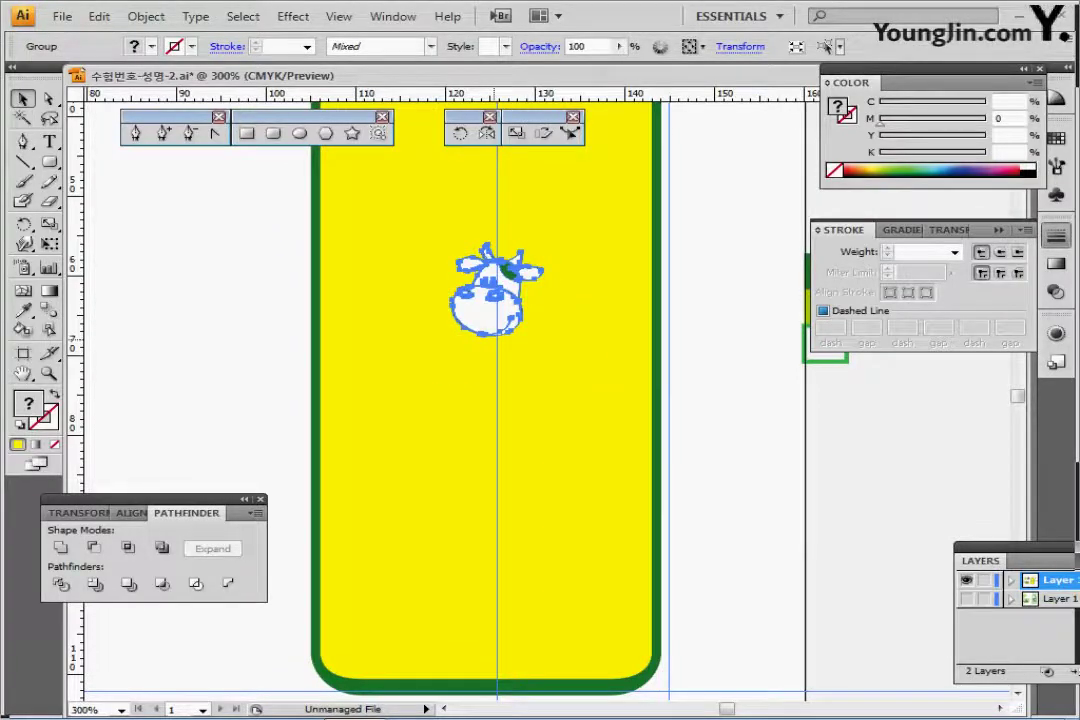
- Enlarge the copied cow head to about 17 mm wide and, in outline view, move it over the reference cow on the lower bottle
key("ctrl+minus")
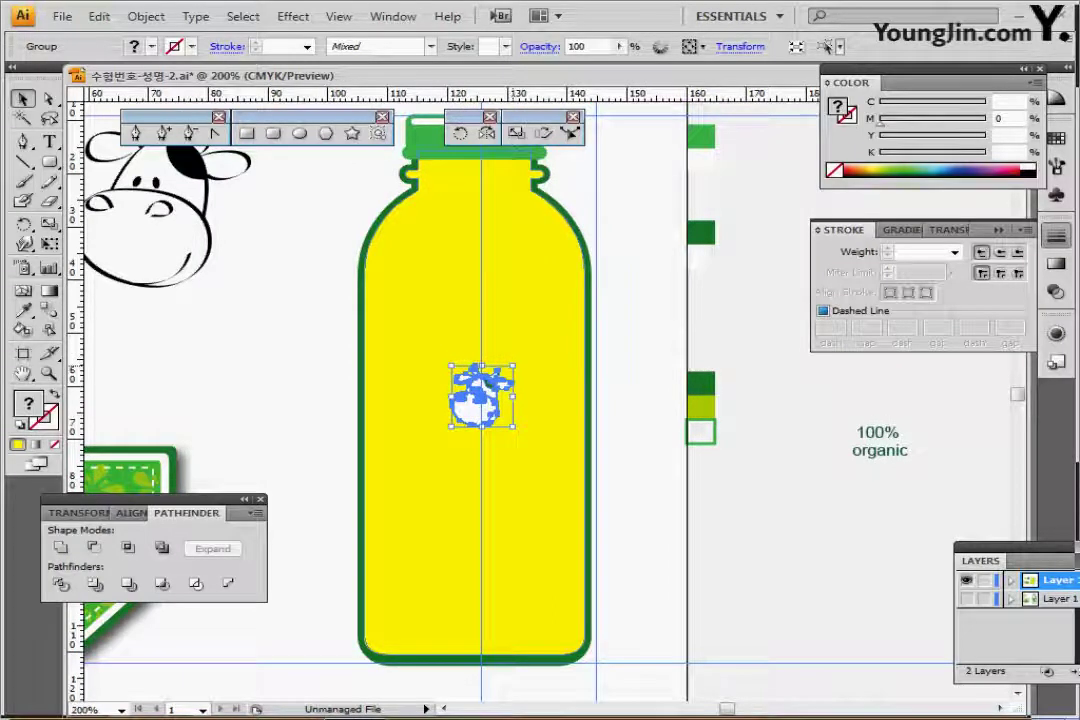
left_click_drag(513, 367, 553, 325)
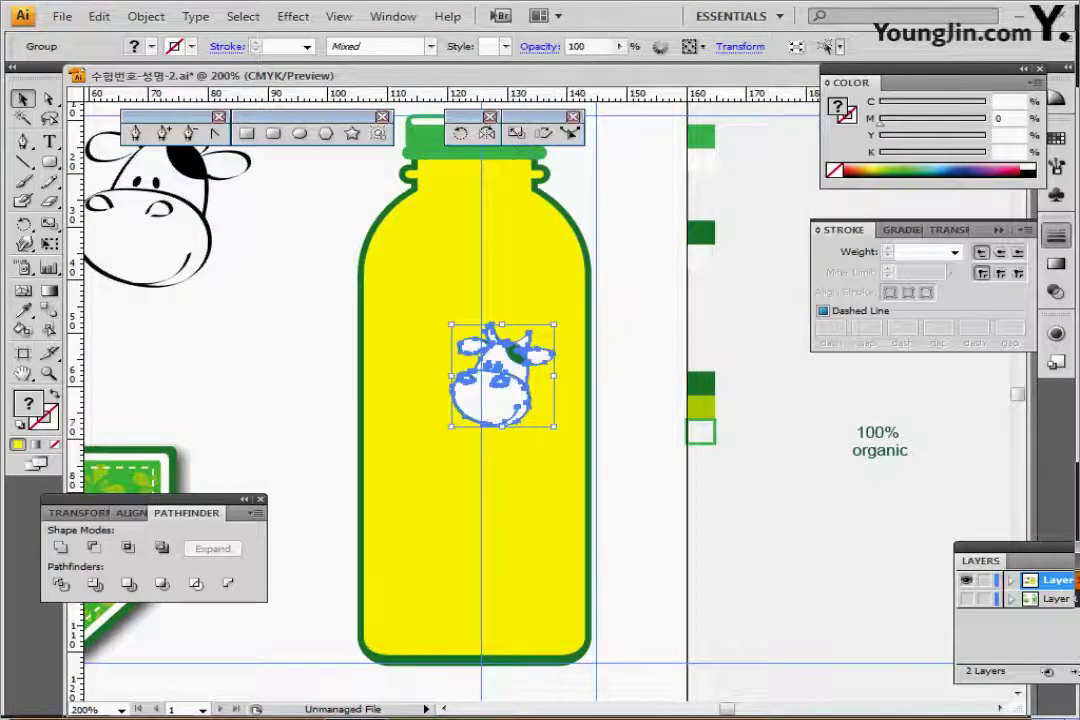
key("ctrl+y")
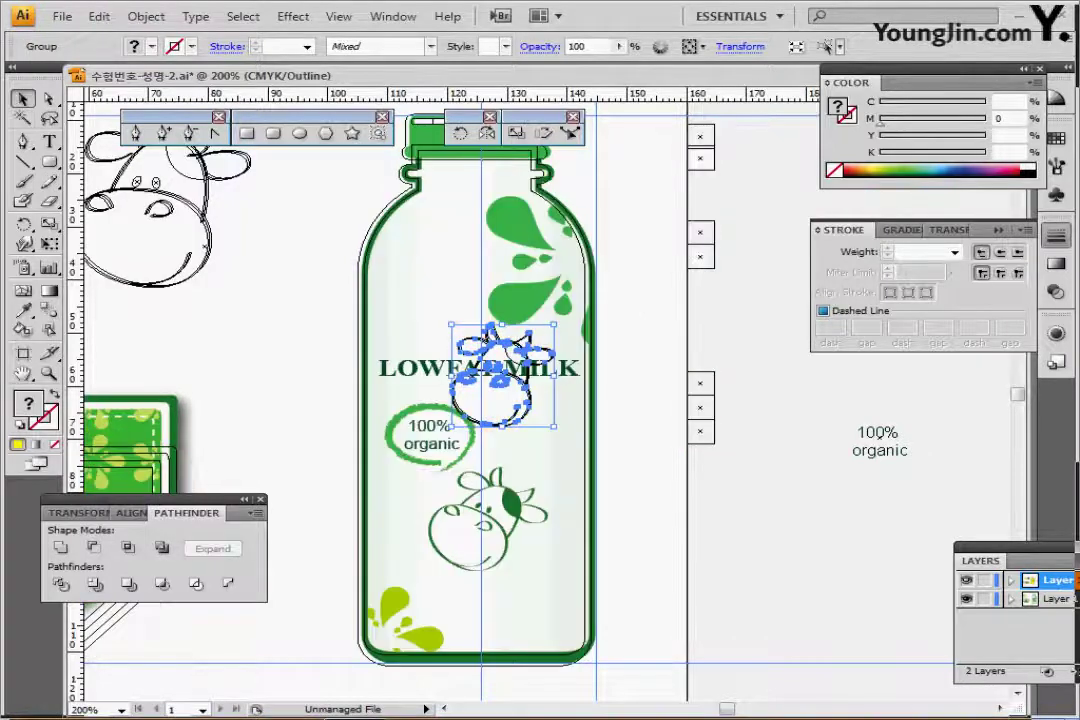
left_click_drag(508, 352, 490, 524)
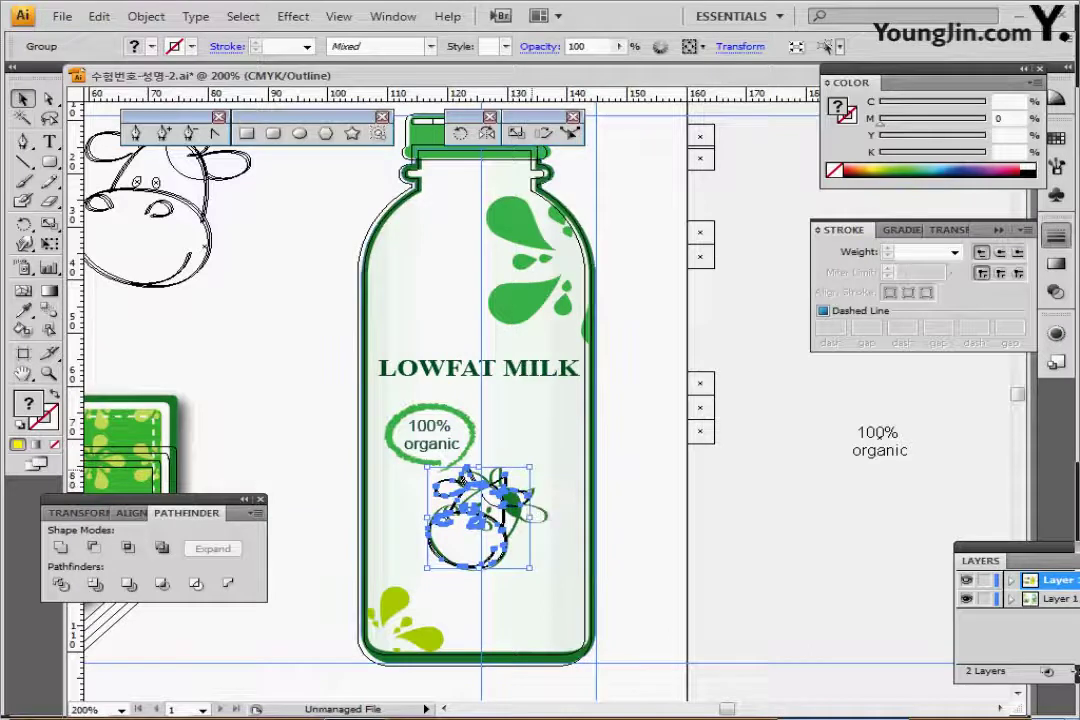
- Rotate the cow head clockwise to match the tilted reference cow, nudge it into alignment, return to preview and save the document
left_click_drag(518, 472, 571, 484)
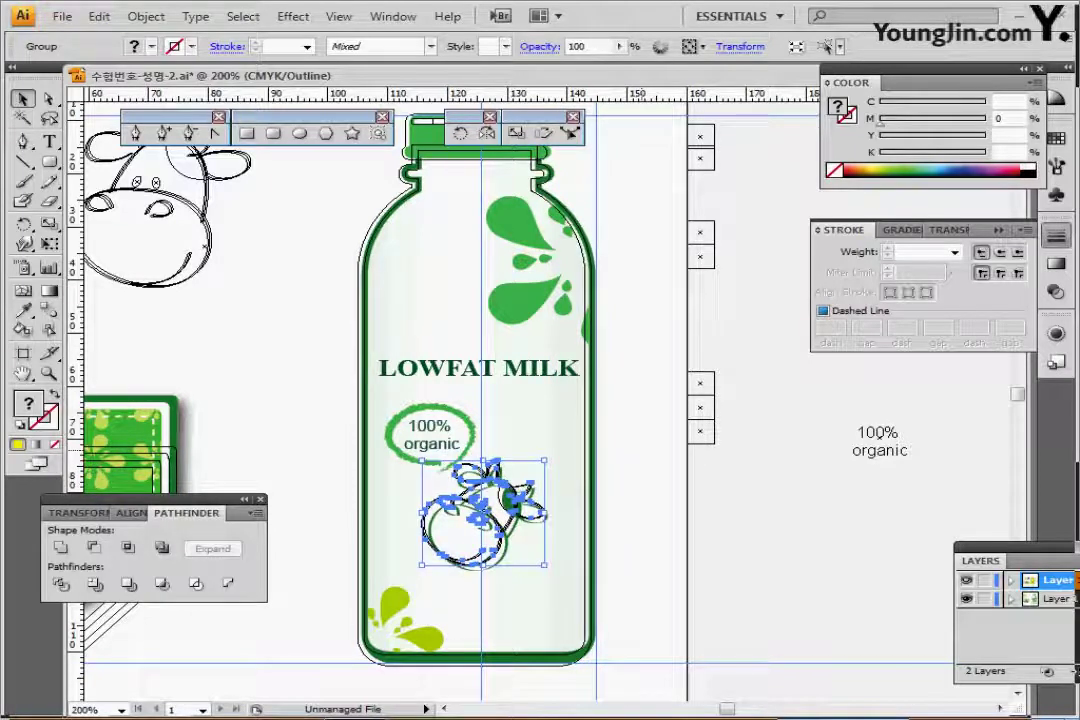
key("Down")
key("Down")
key("Right")
key("Right")
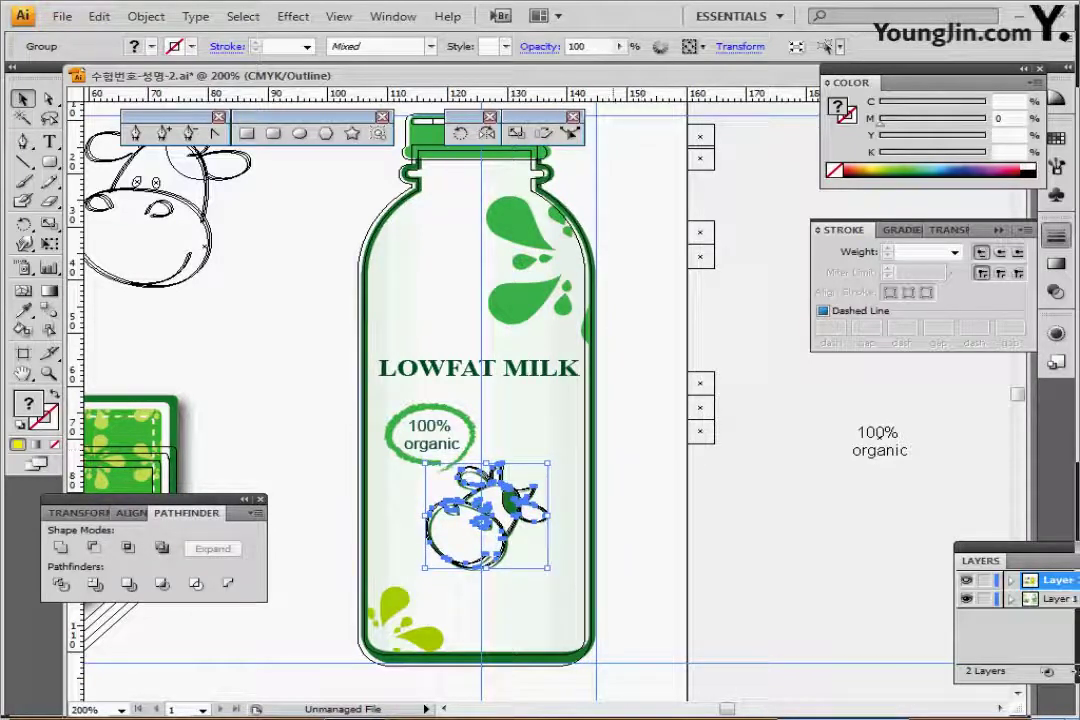
key("ctrl+y")
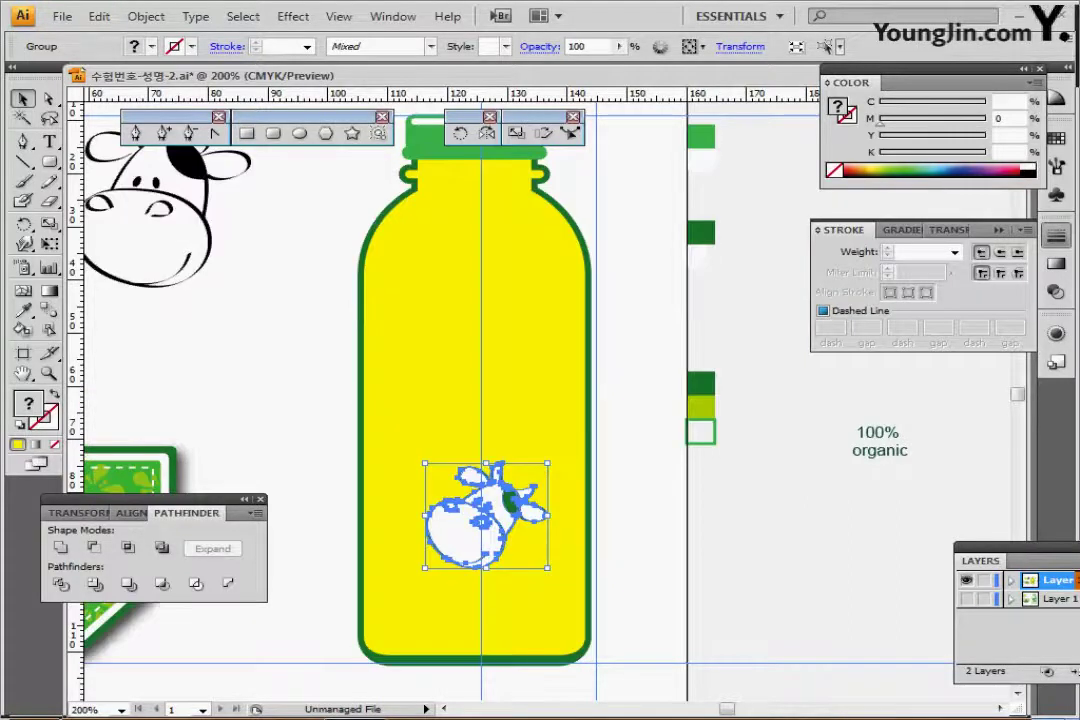
key("ctrl+shift+b")
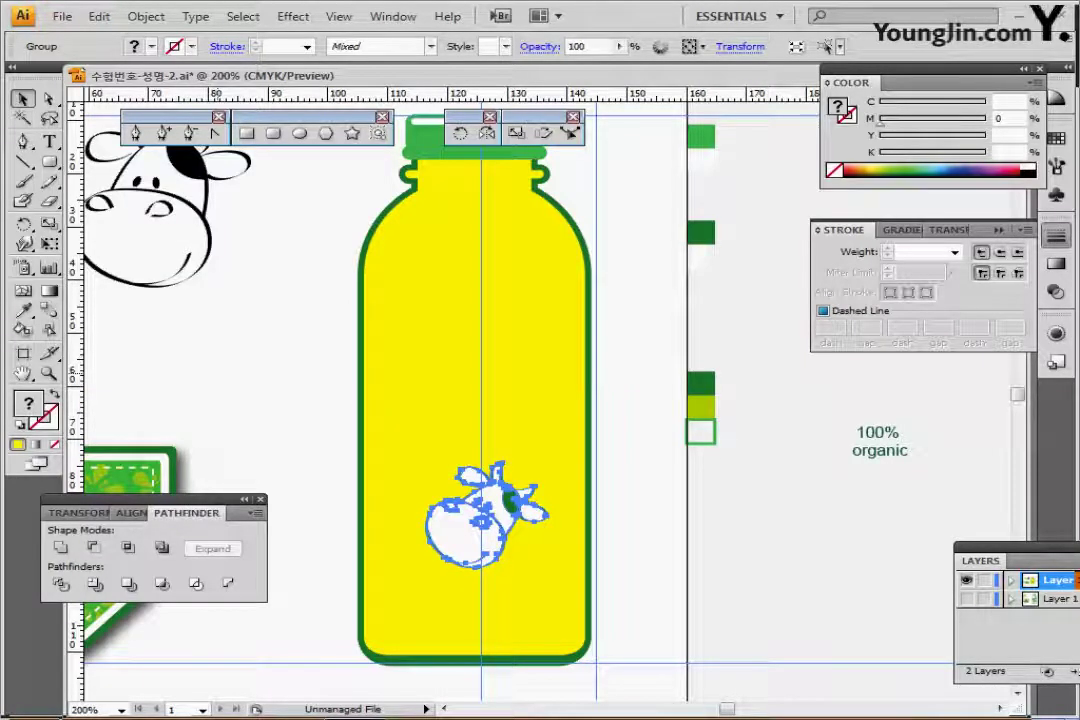
key("ctrl+shift+b")
key("ctrl+shift+b")
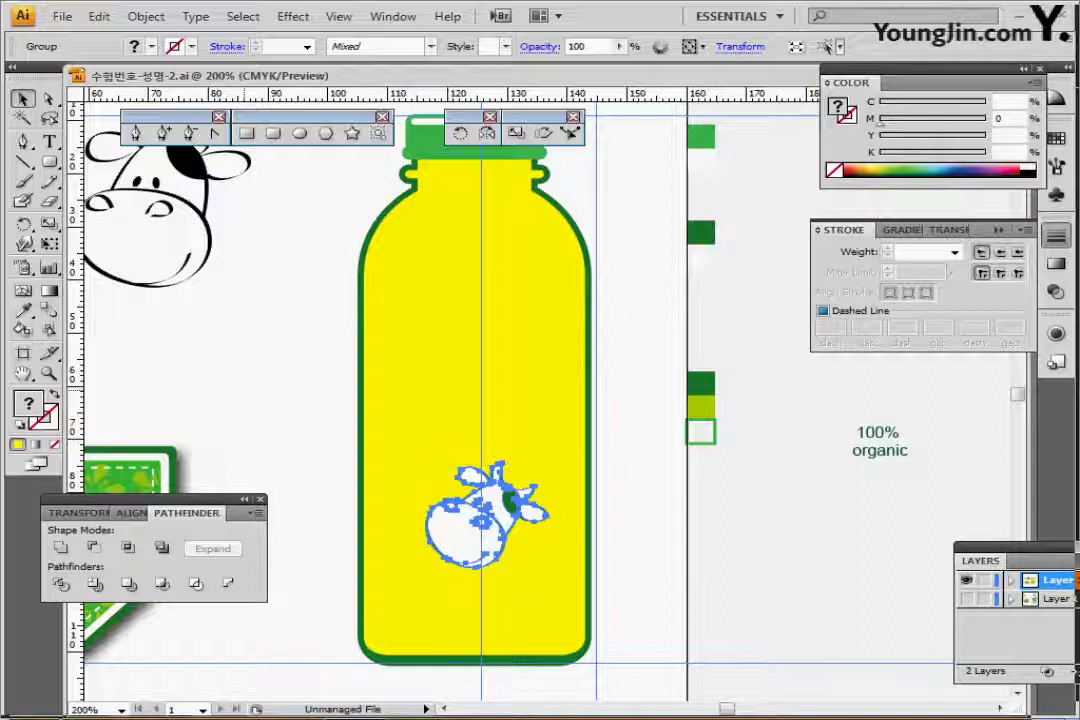
- Copy the LOWFAT MILK text from the label, place it across the bottle's upper body, and switch to outline view
left_click_drag(243, 390, 410, 235)
left_click(184, 424)
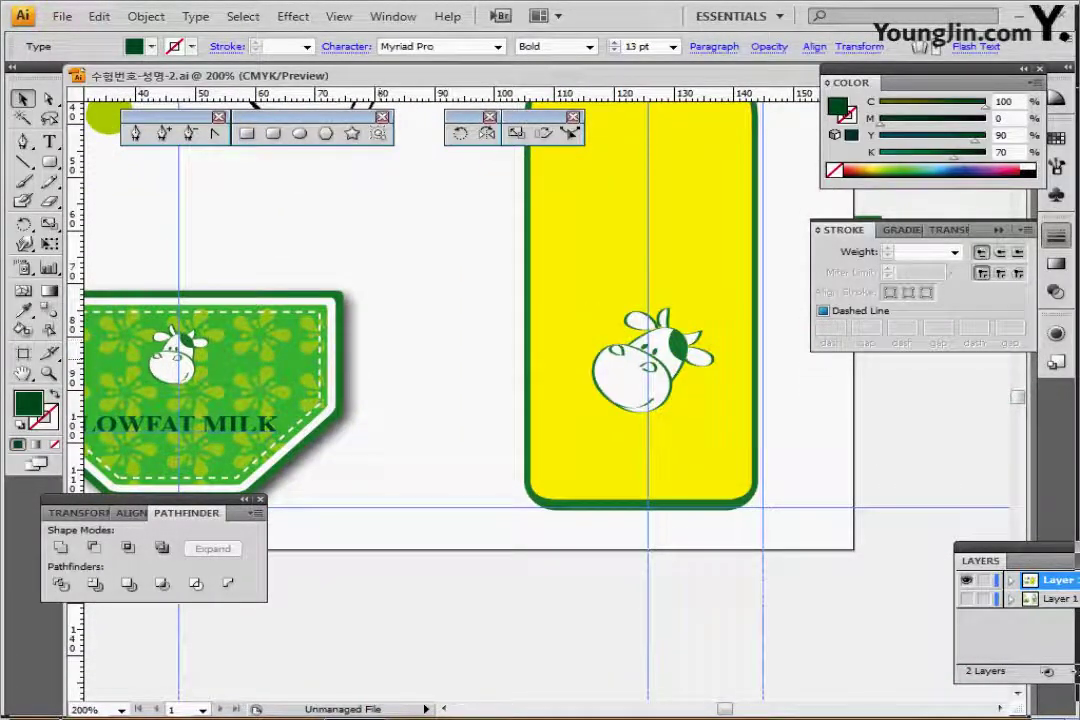
key("ctrl+v")
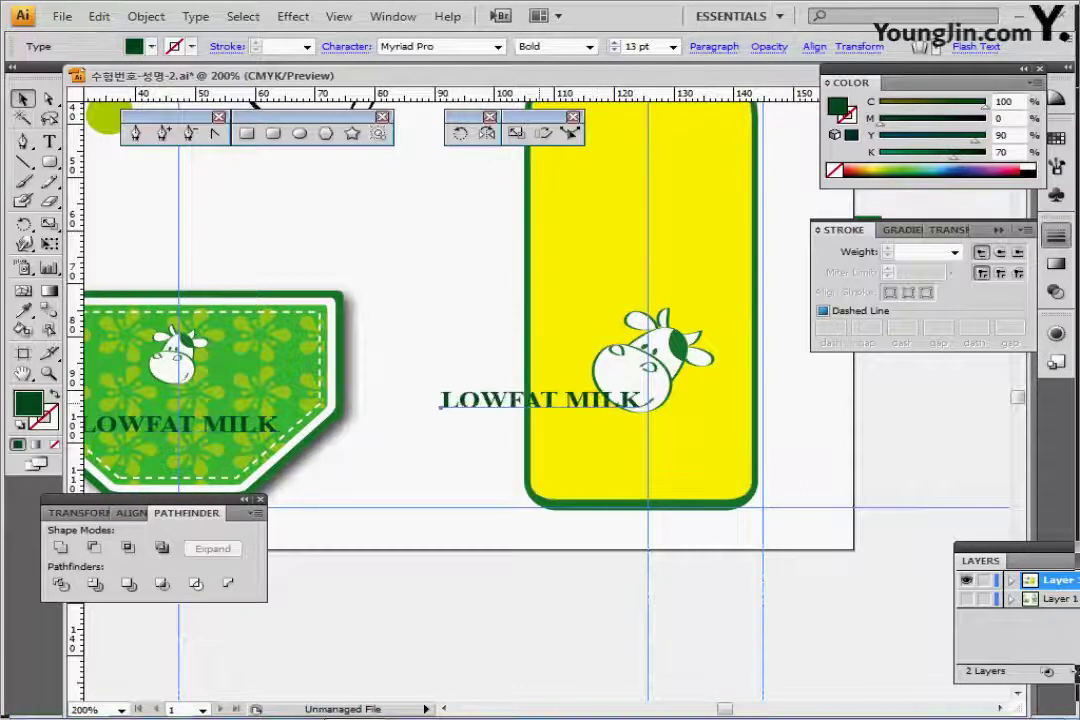
left_click_drag(557, 397, 531, 340)
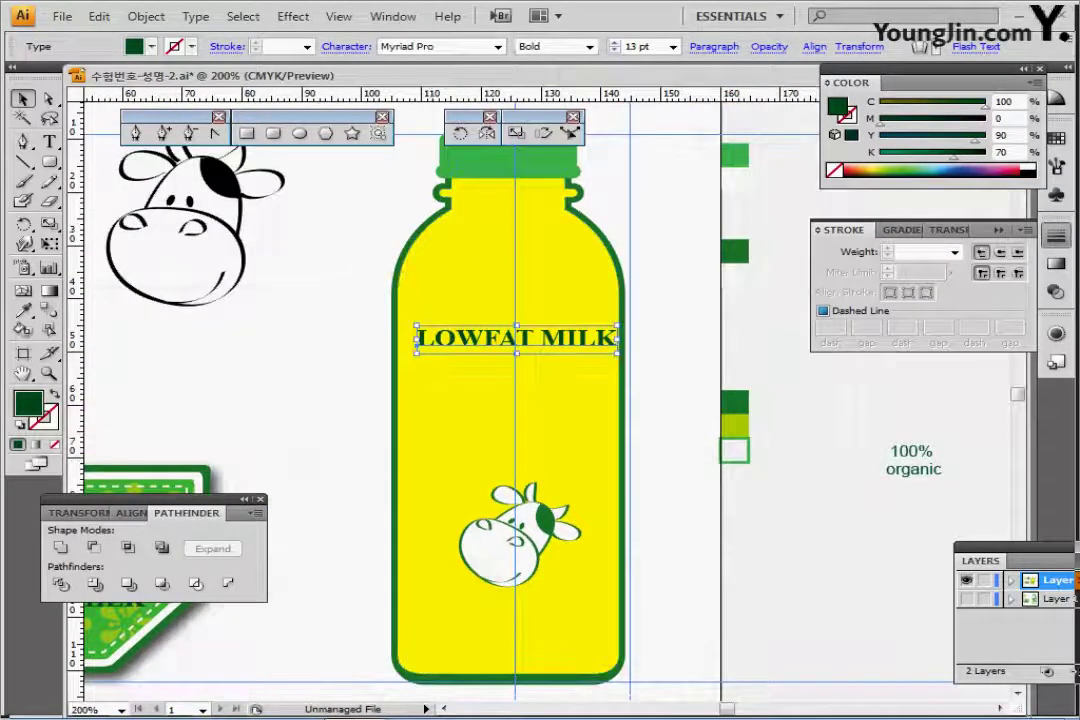
key("ctrl+y")
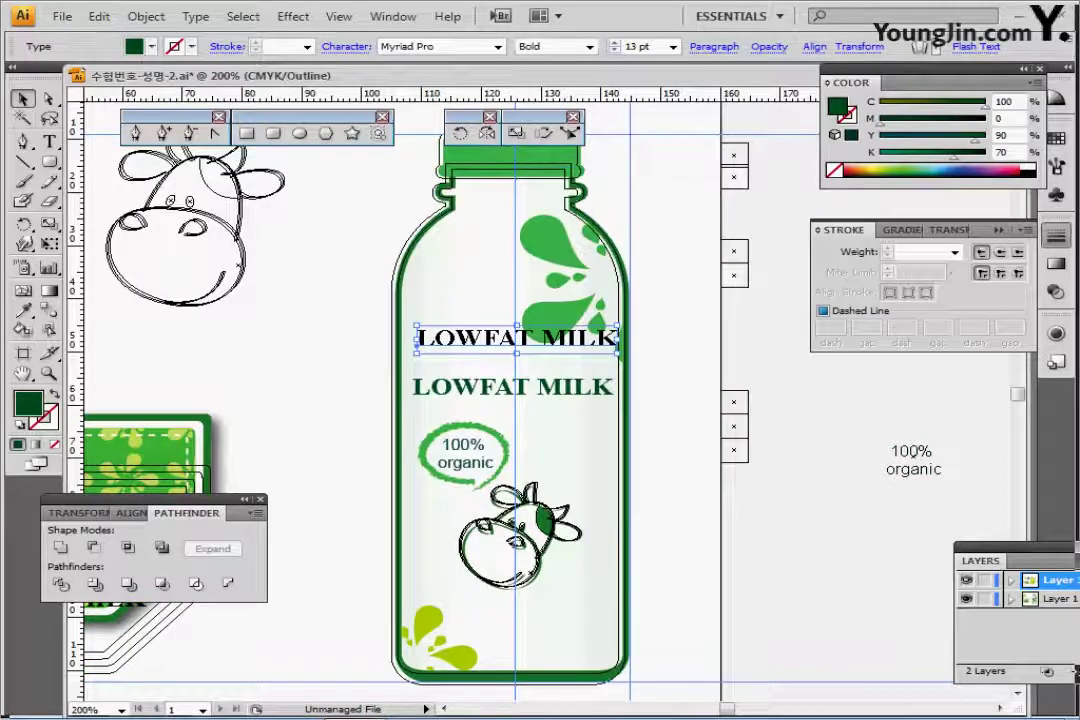
left_click_drag(552, 343, 554, 390)
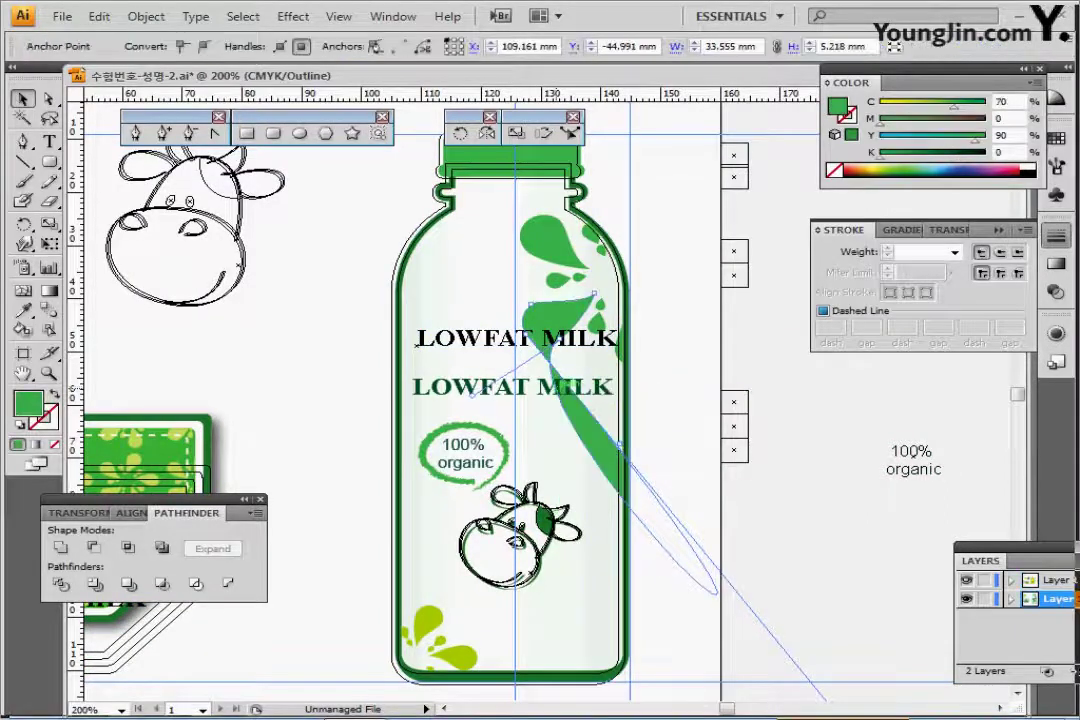
key("ctrl+z")
left_click(398, 333)
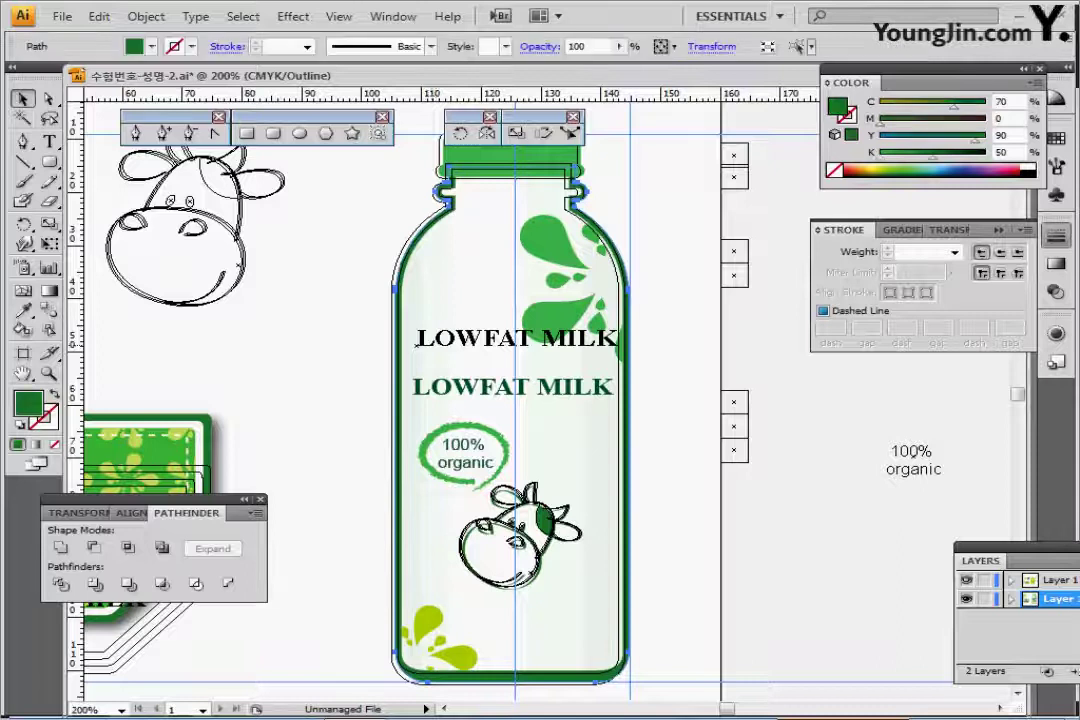
- Lock the reference layer, move the copied LOWFAT MILK text onto the reference lettering, and return to preview
left_click(984, 599)
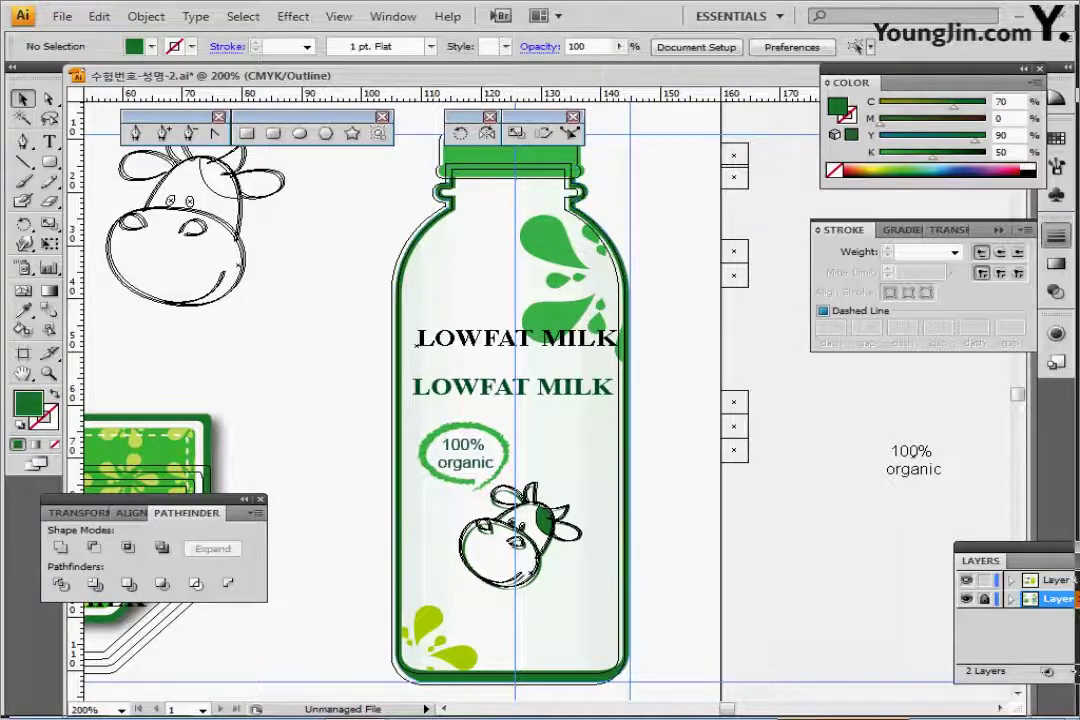
left_click(1058, 580)
left_click_drag(468, 338, 480, 386)
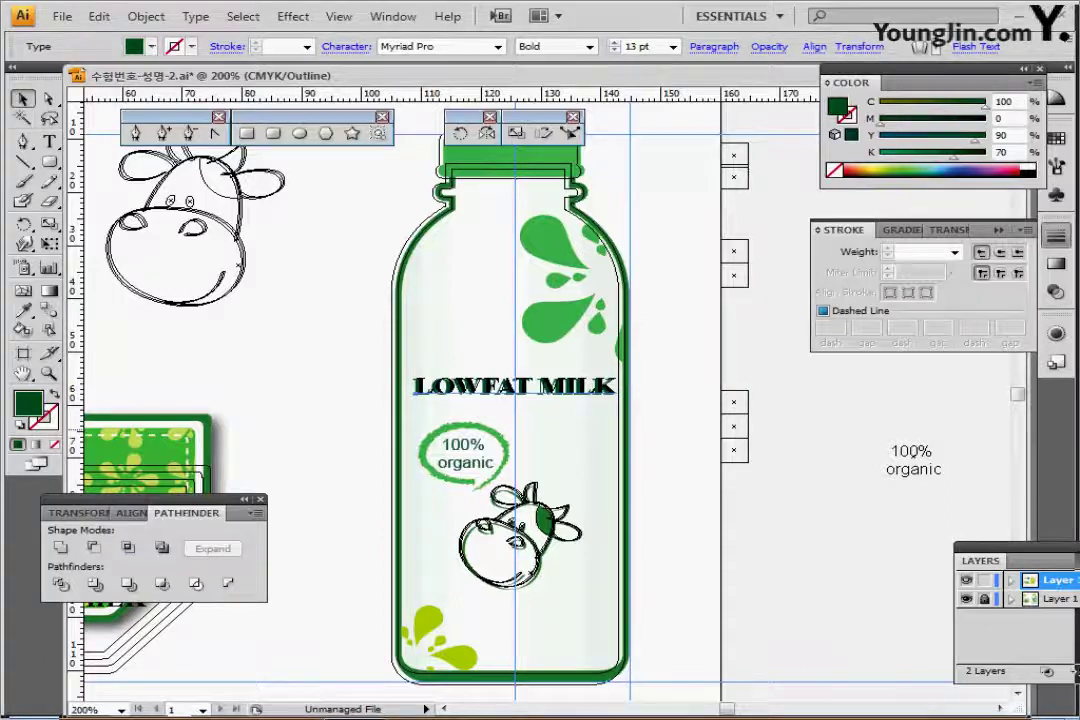
left_click(966, 599)
left_click(790, 530)
key("ctrl+y")
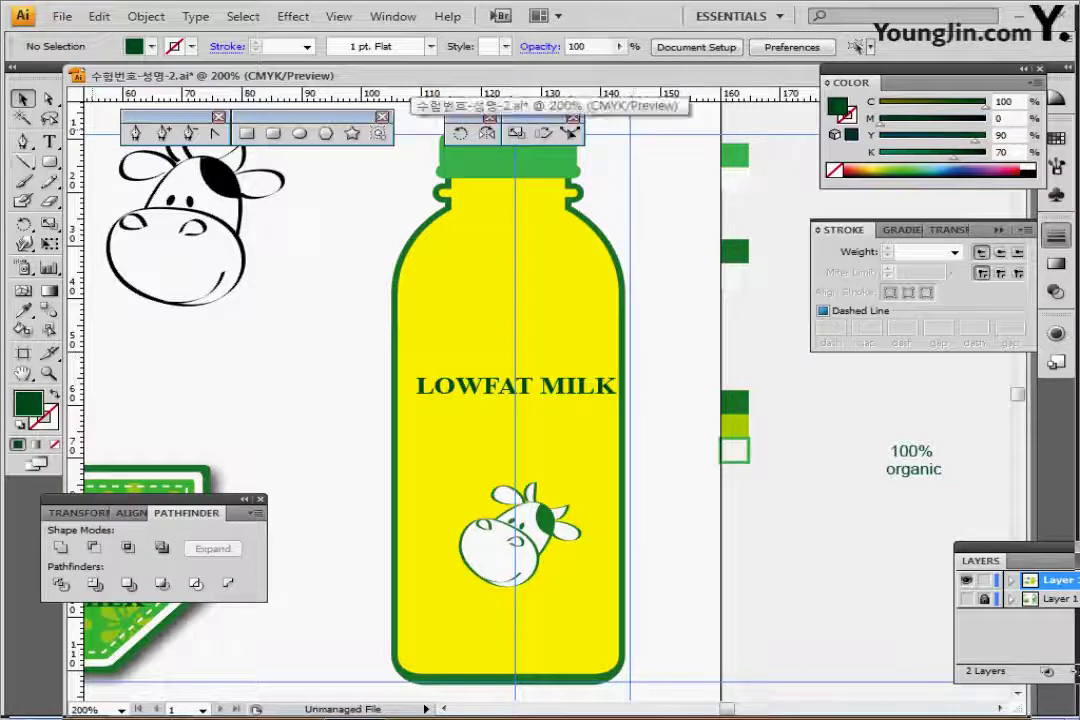
- Center-align the 100% organic text and move it onto the bottle, beneath the start of the LOWFAT MILK lettering
left_click(912, 460)
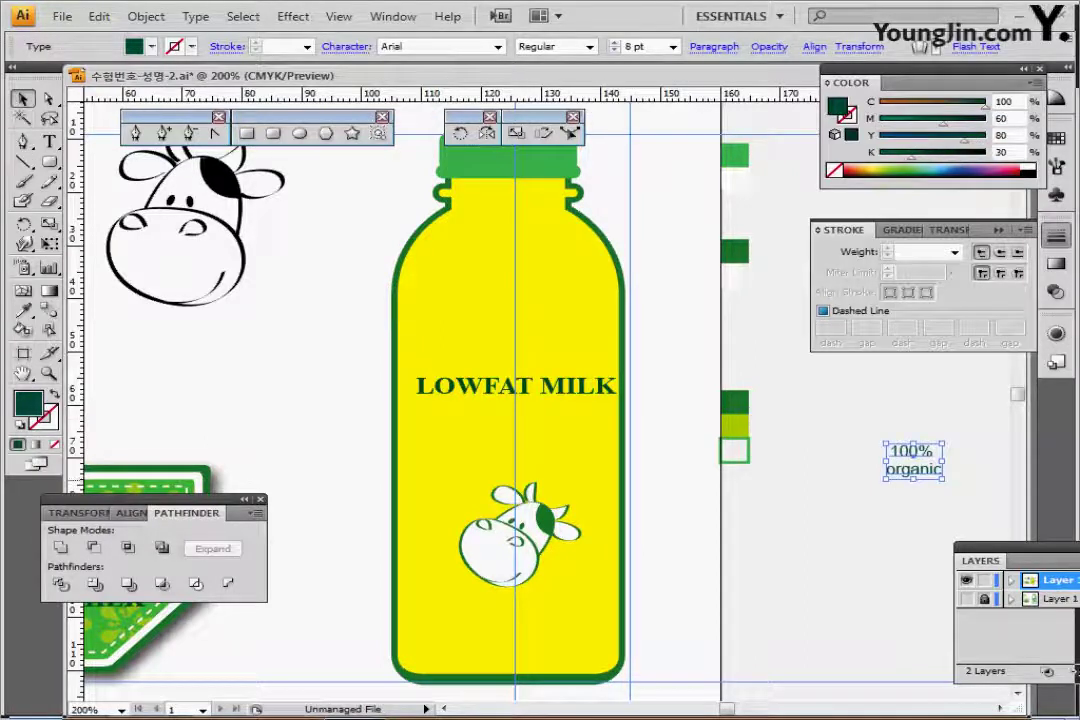
left_click(714, 46)
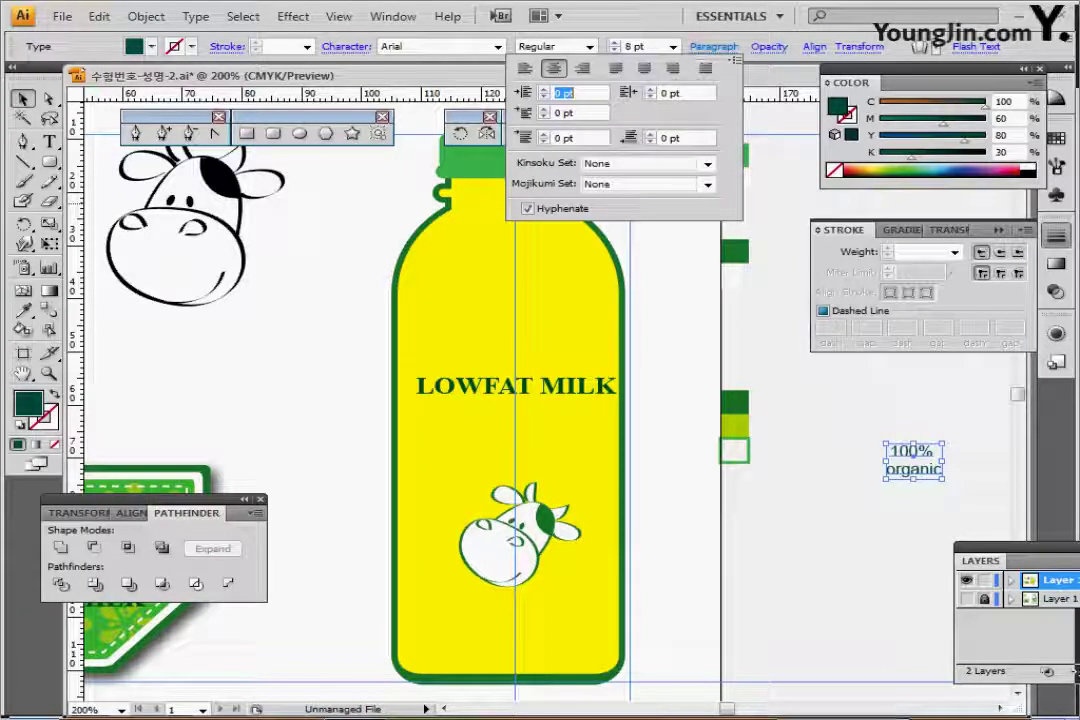
left_click(554, 68)
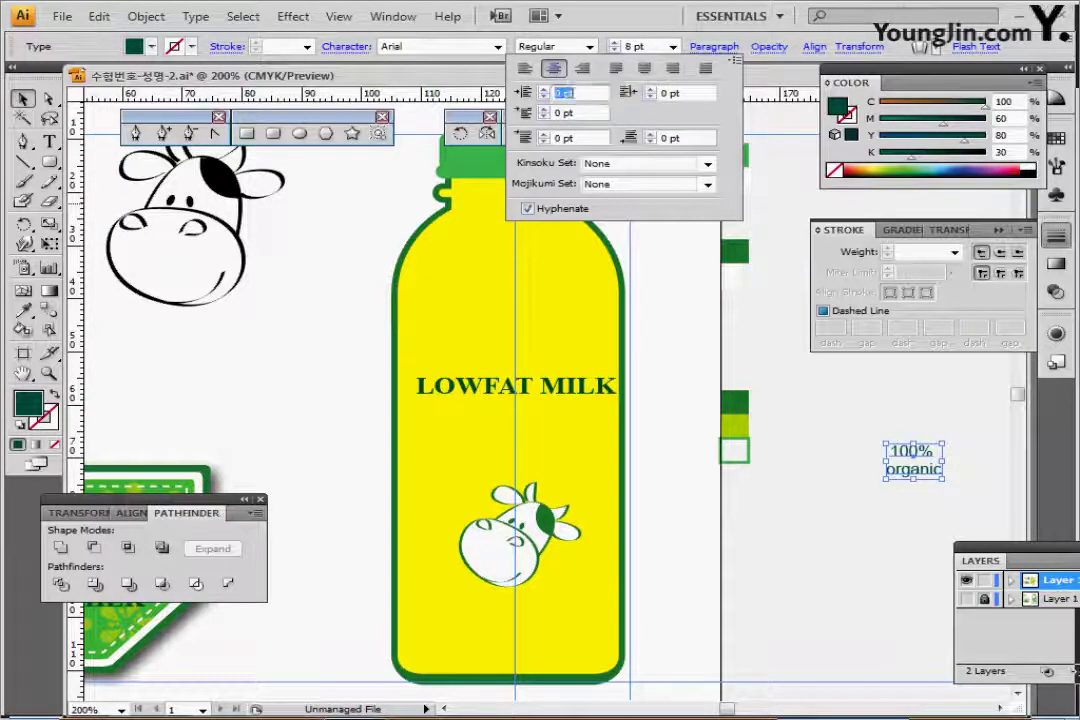
left_click(790, 395)
left_click(912, 460)
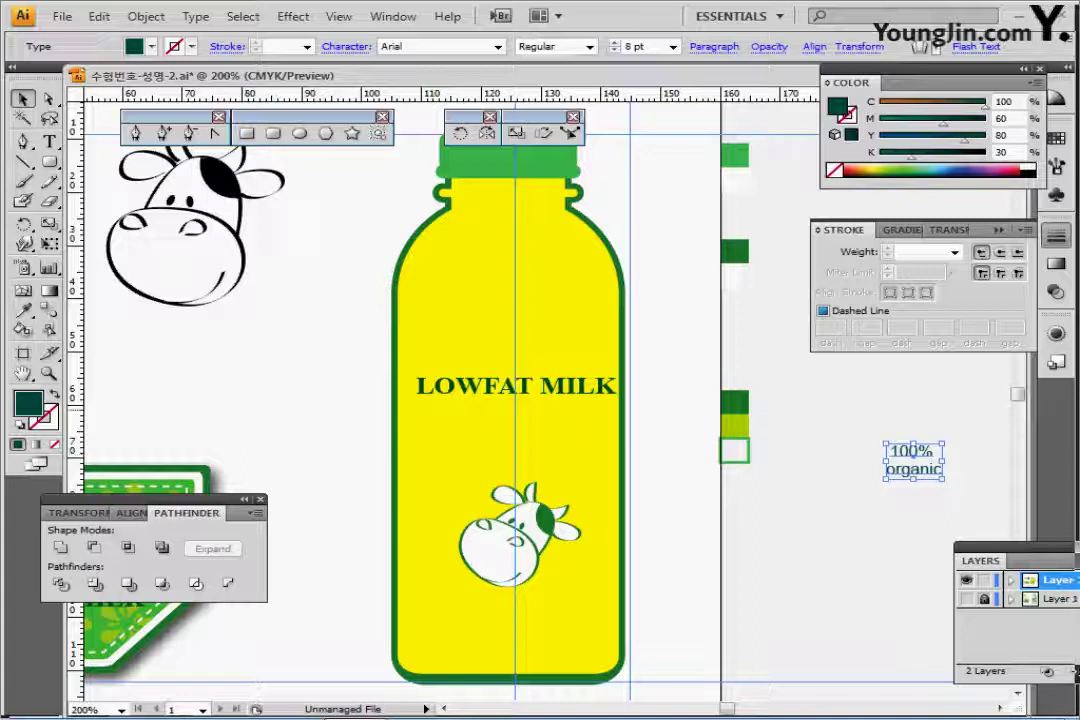
left_click_drag(913, 460, 447, 452)
left_click(668, 497)
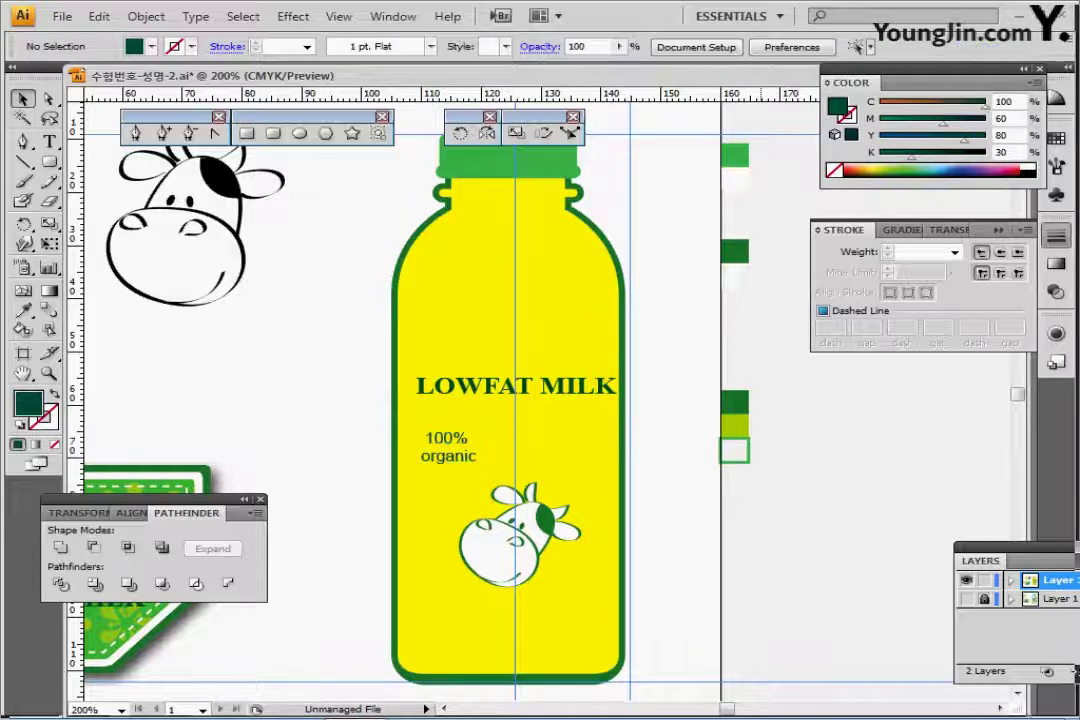
mouse_move(460, 443)
left_mouse_down()
mouse_move(470, 443)
mouse_move(461, 455)
left_mouse_up()
left_click(385, 443)
left_click(378, 425)
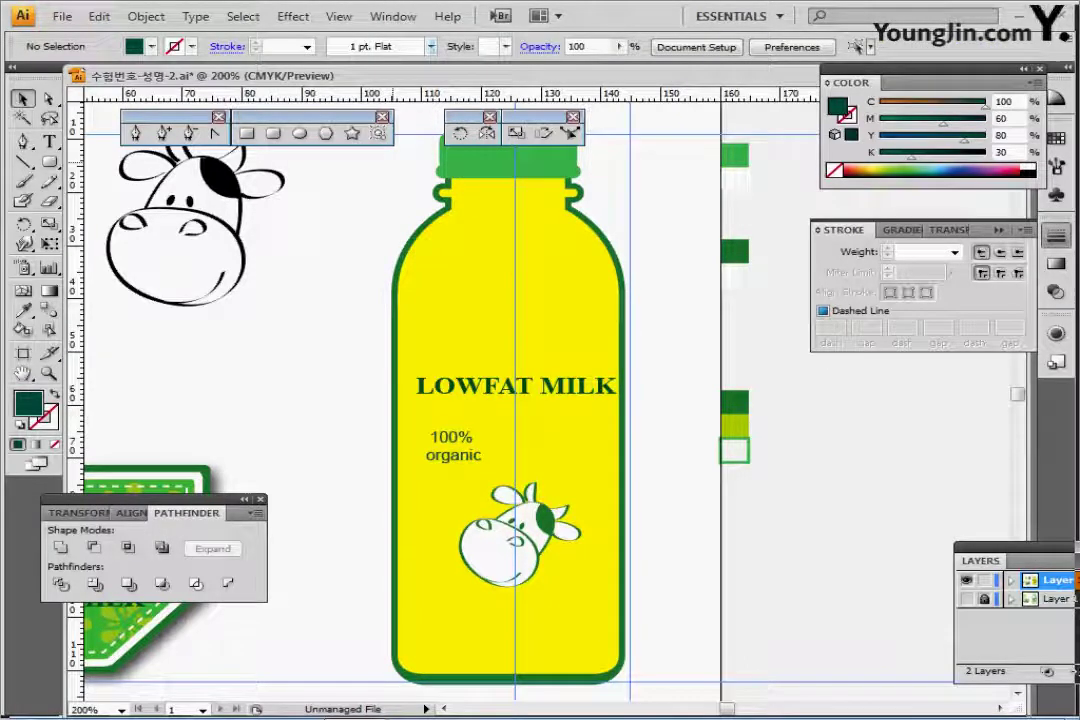
- Load the Artistic_ChalkCharcoalPencil brush library, choose the Charcoal - Pencil brush, and close the library
left_click(431, 47)
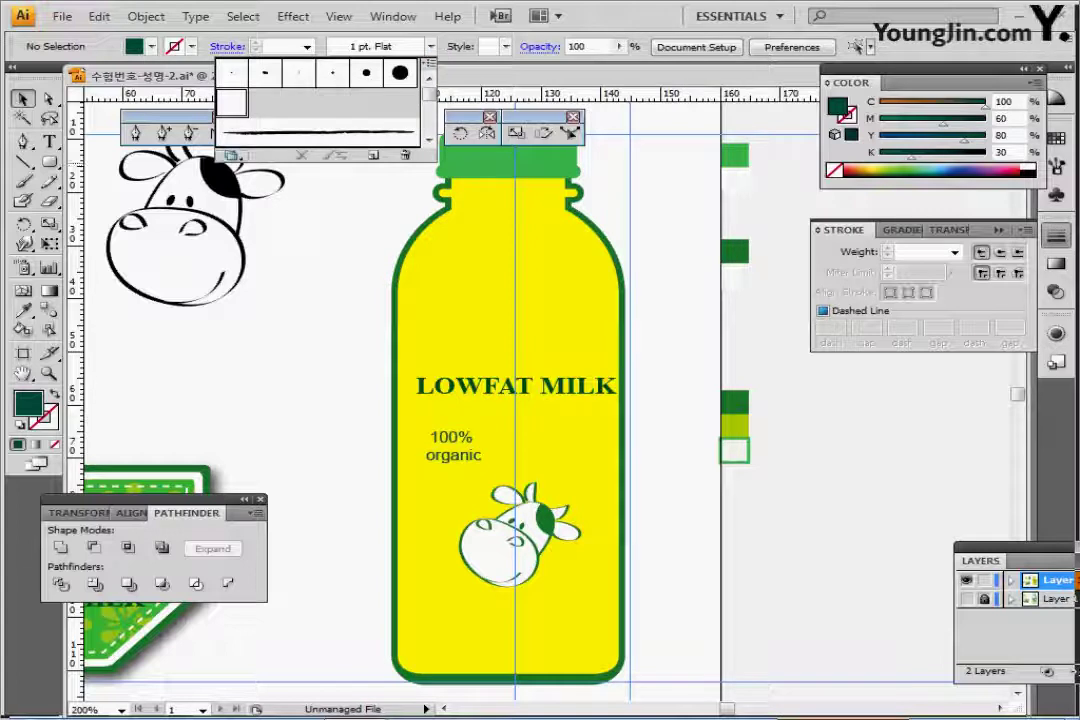
left_click(232, 156)
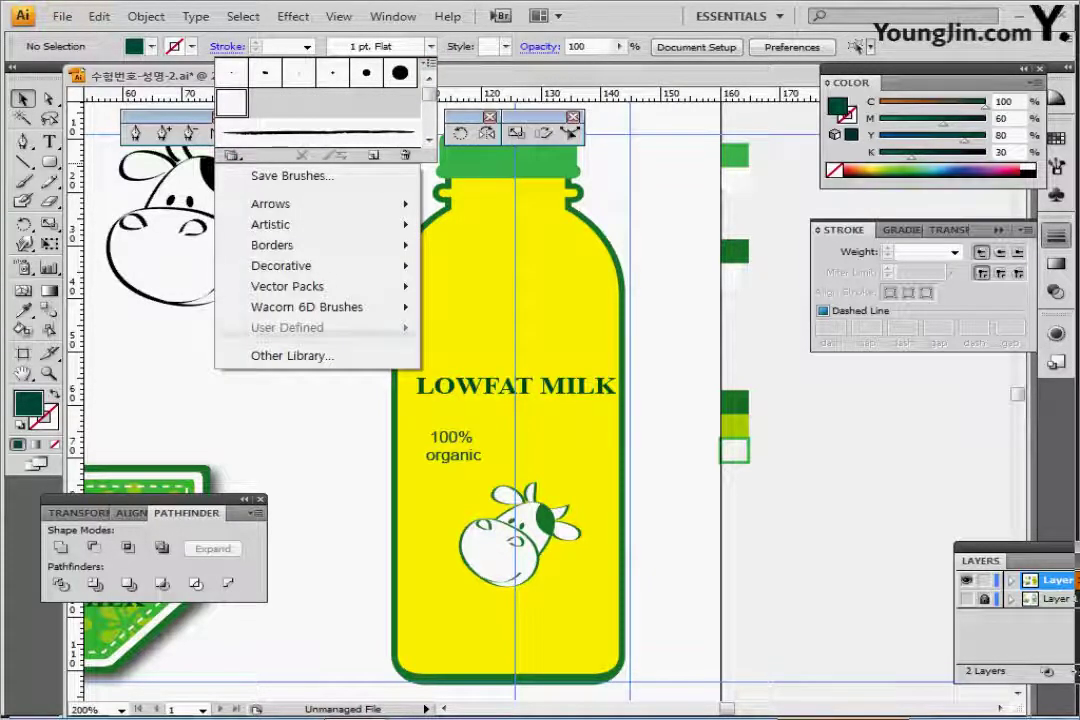
mouse_move(270, 224)
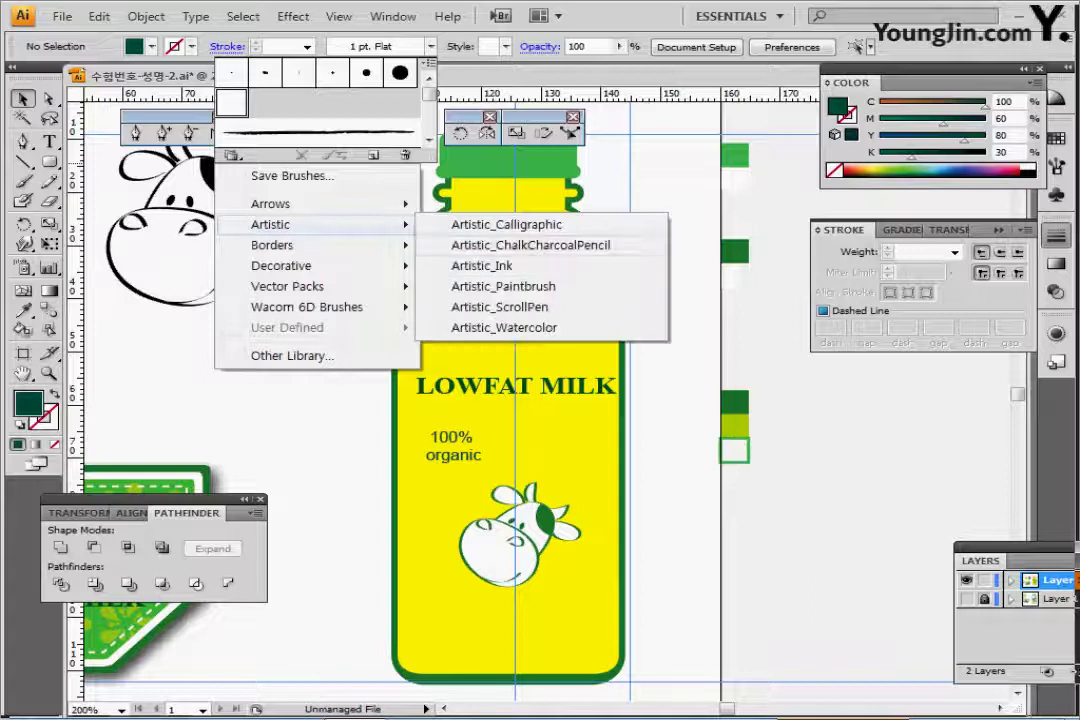
left_click(530, 245)
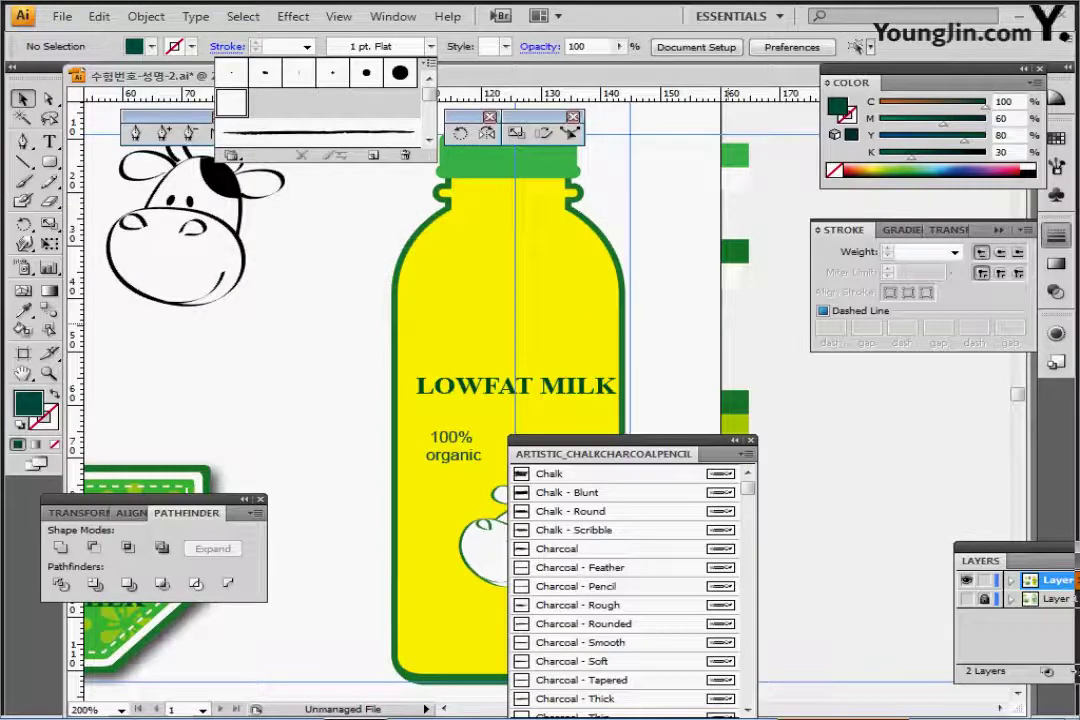
left_click_drag(610, 451, 628, 376)
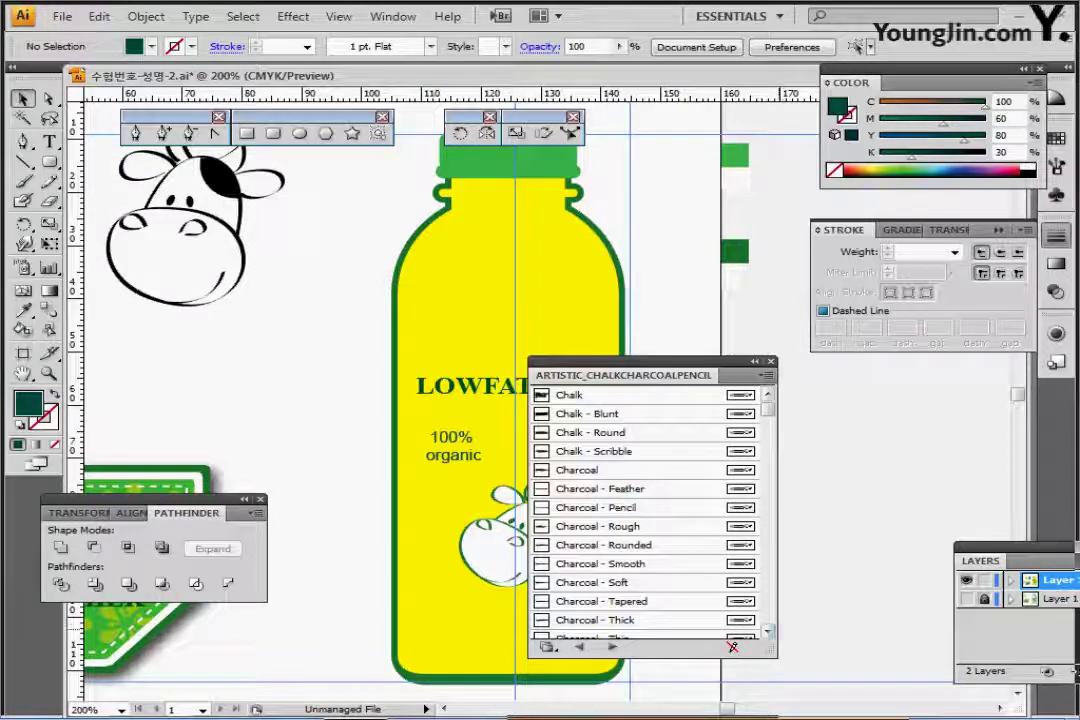
left_click(600, 508)
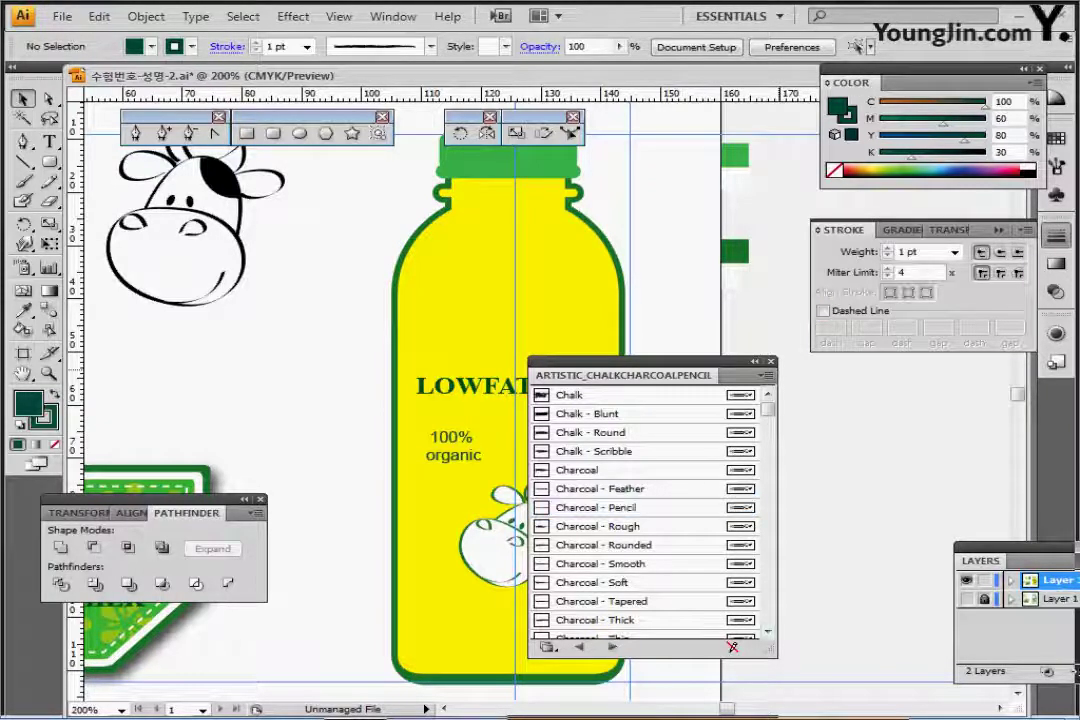
left_click(770, 362)
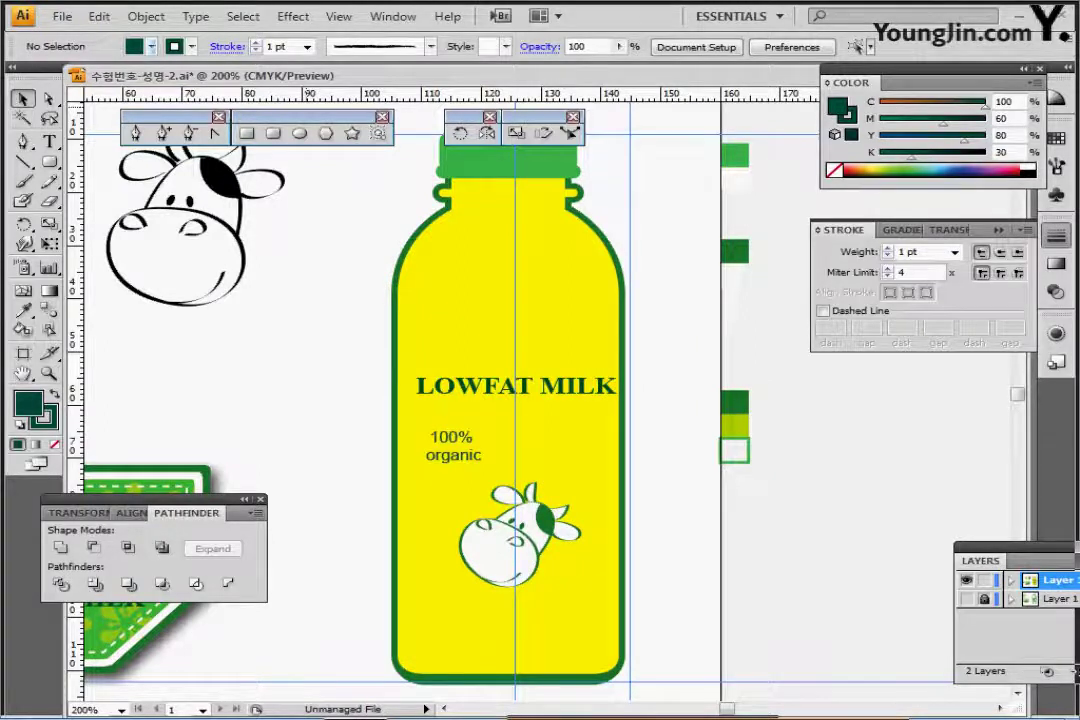
- Set the fill to none, pick up the green stroke from the outlined sample square beside the artboard, and choose the charcoal brush with nothing selected
left_click(151, 47)
left_click(7, 65)
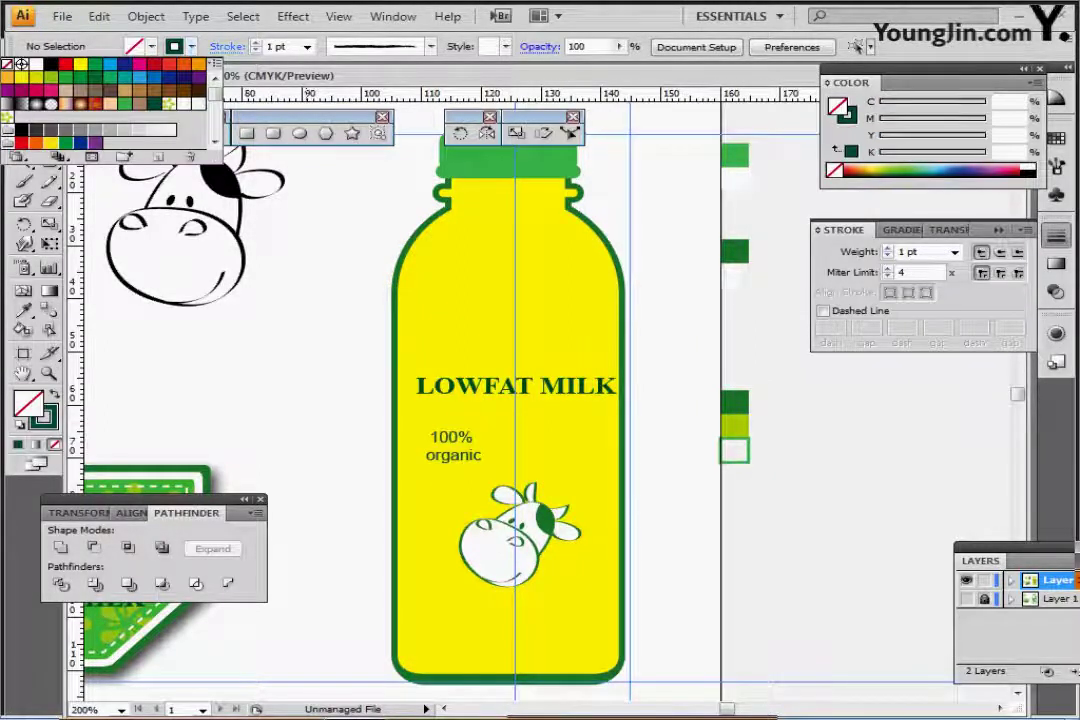
left_click(192, 47)
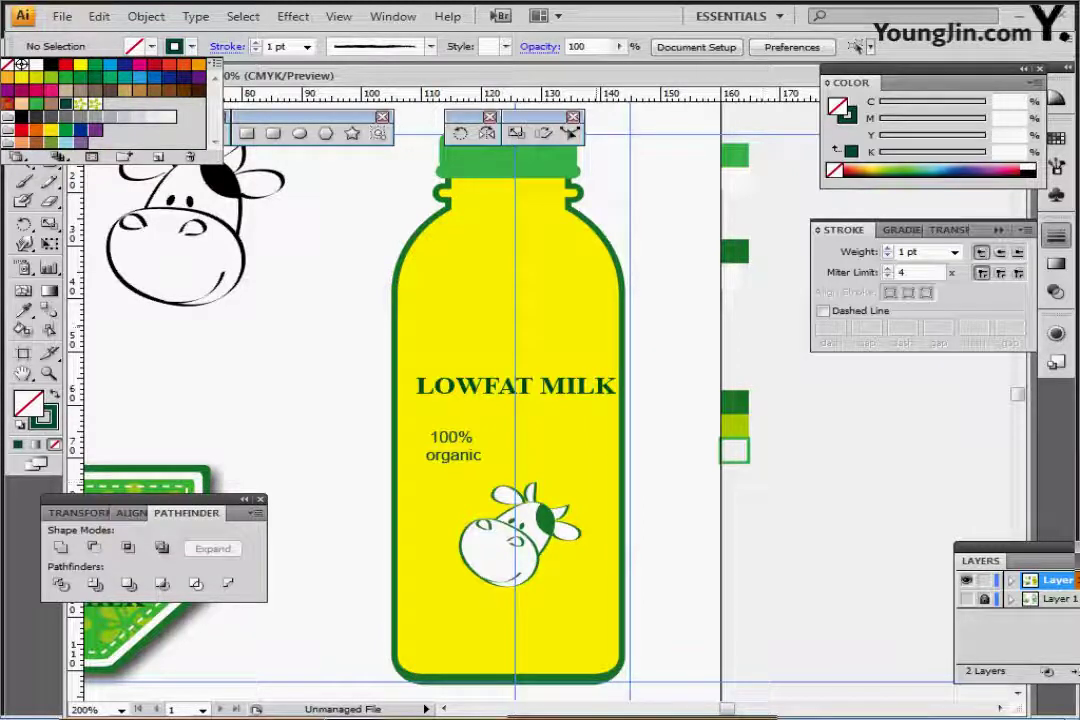
left_click(738, 462)
left_click(738, 462)
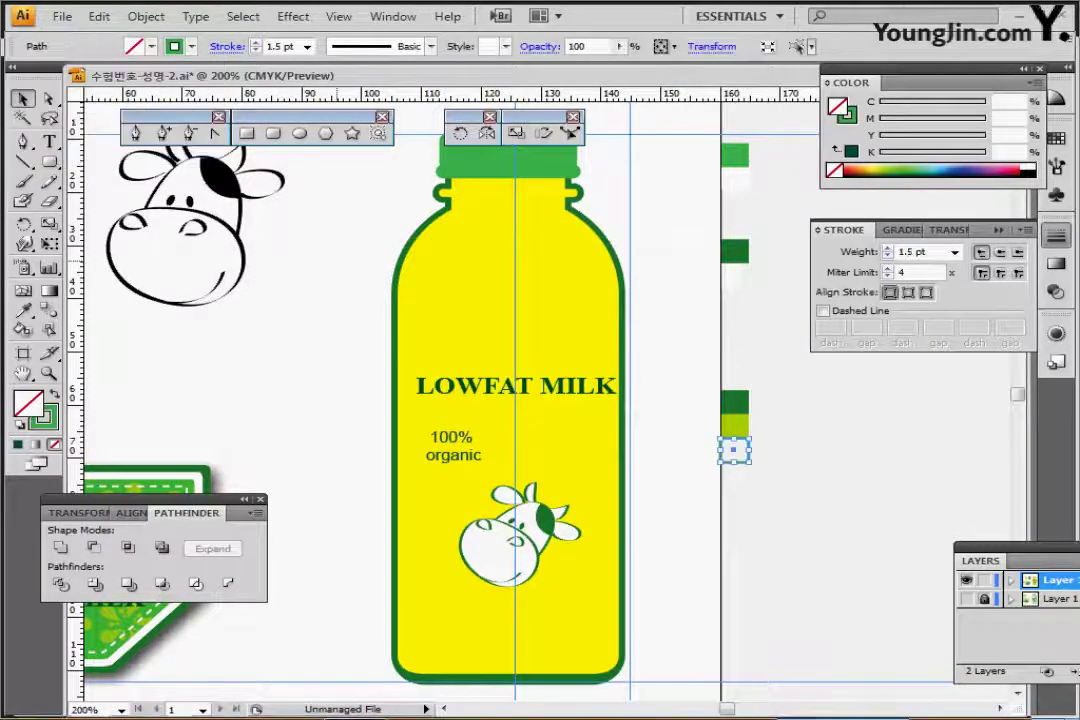
key("ctrl+shift+a")
left_click(431, 47)
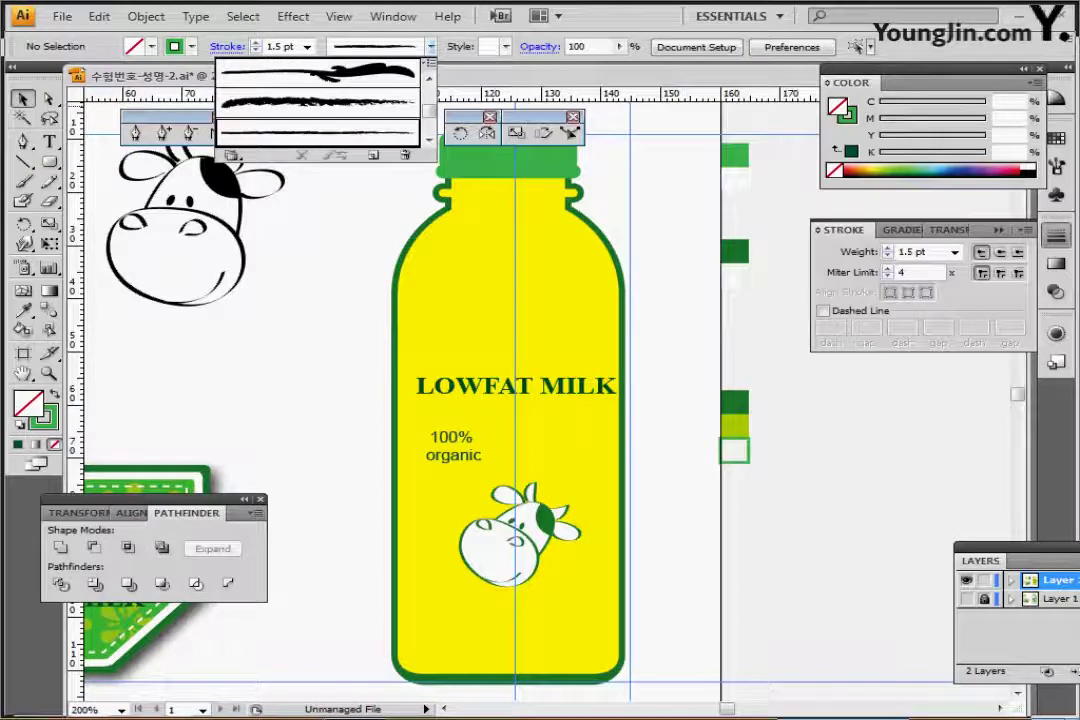
left_click(324, 106)
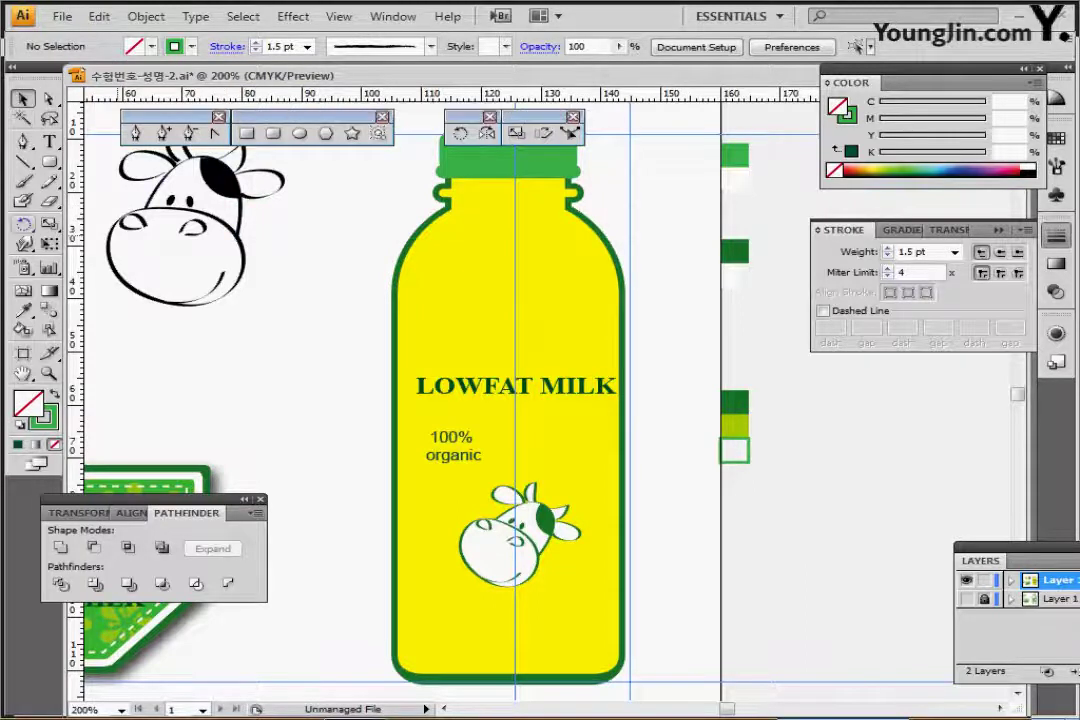
- Paint a loose, open circle around the 100% organic text with the Paintbrush and set its stroke weight to 1.5 pt
left_click(22, 181)
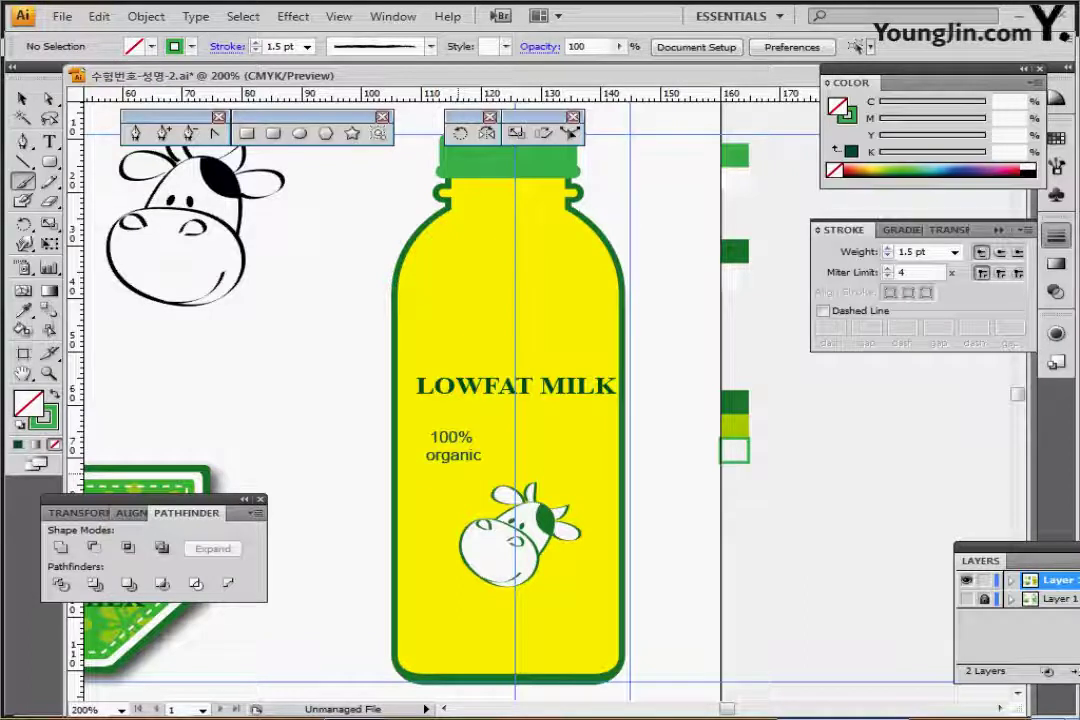
left_click_drag(420, 430, 468, 416)
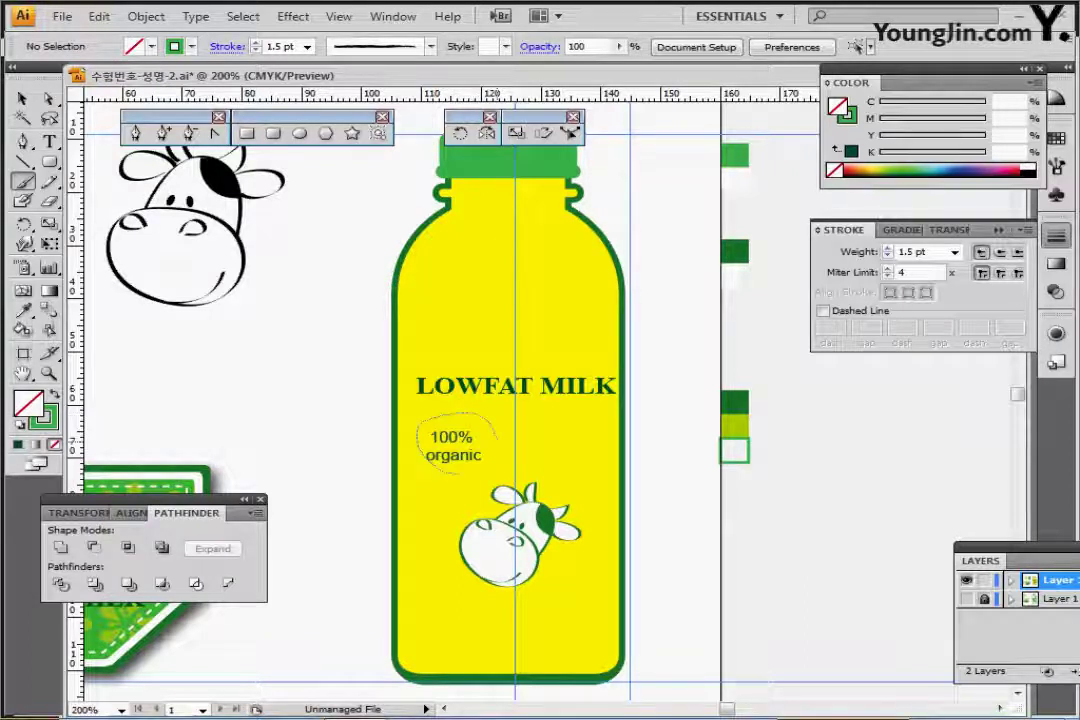
left_click_drag(480, 466, 472, 480)
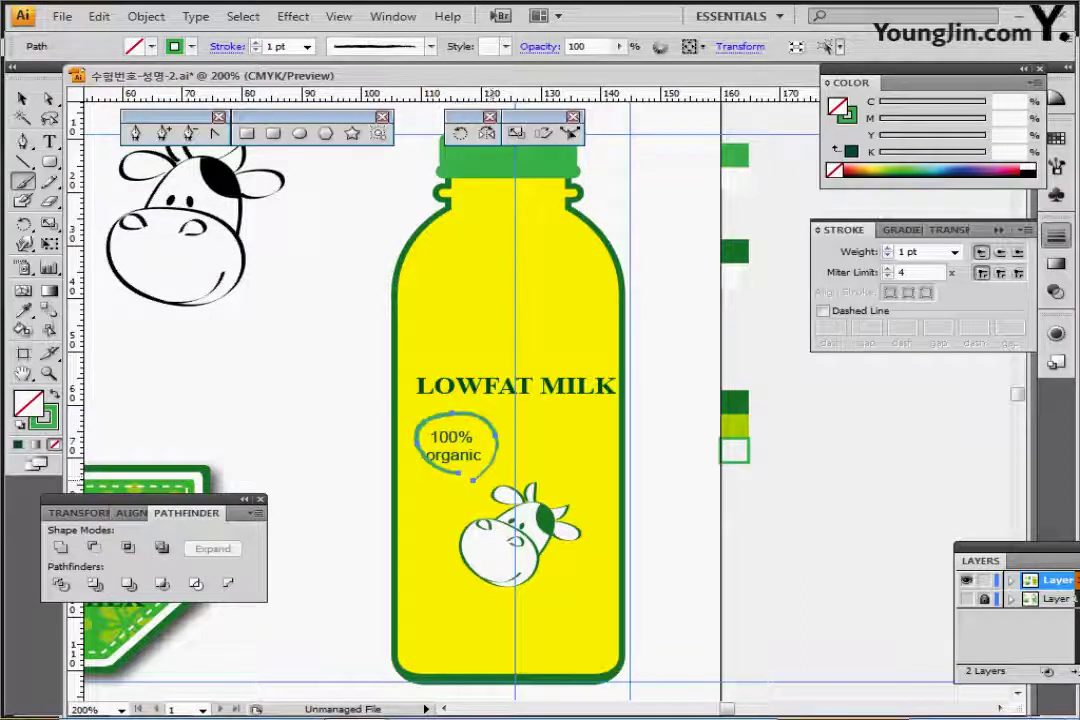
left_click(307, 47)
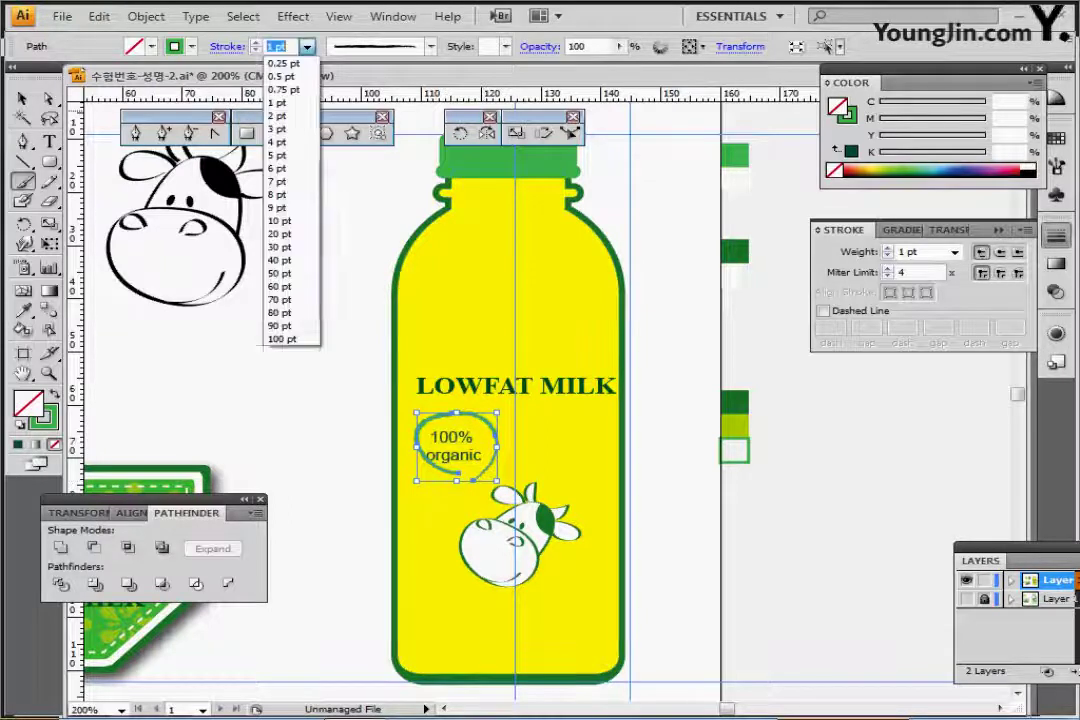
type("1")
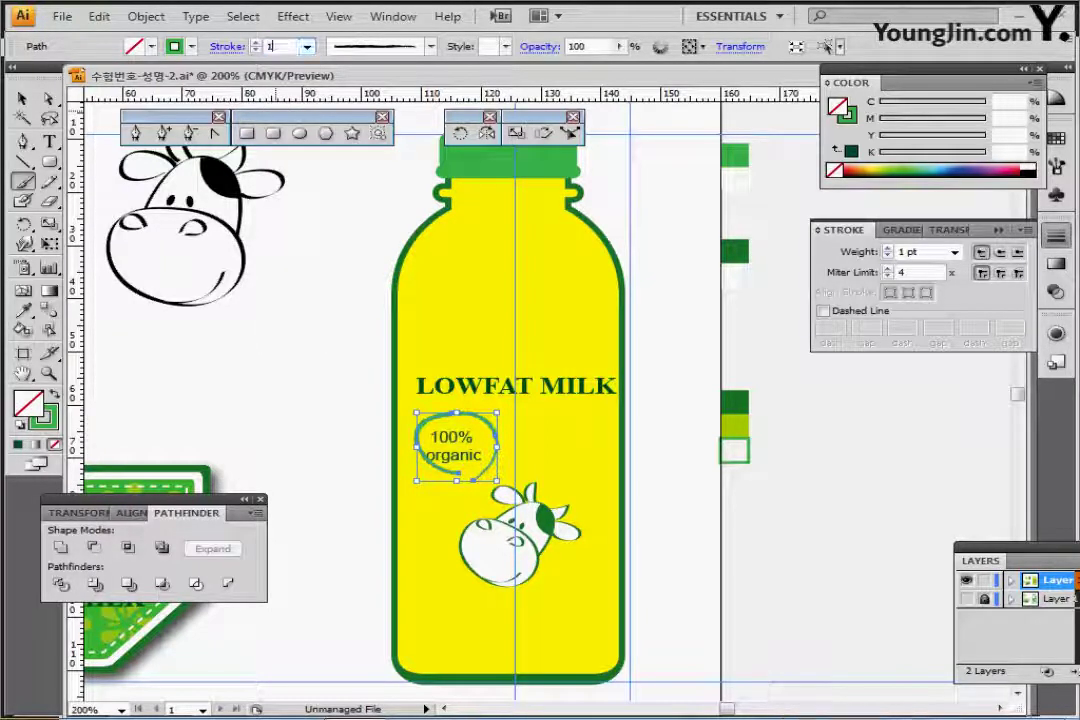
type(".5")
key("Return")
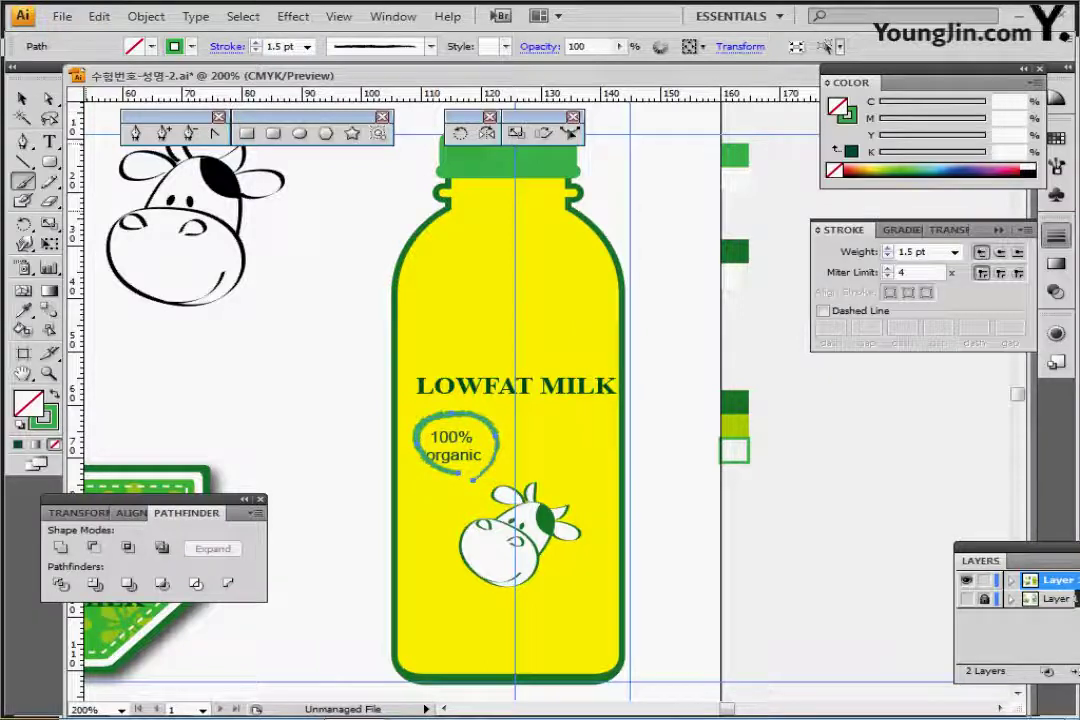
- Reshape the brushed circle by shifting its anchor on the left side outward and its lower end point slightly left, then deselect it
left_click(47, 98)
left_click(315, 304)
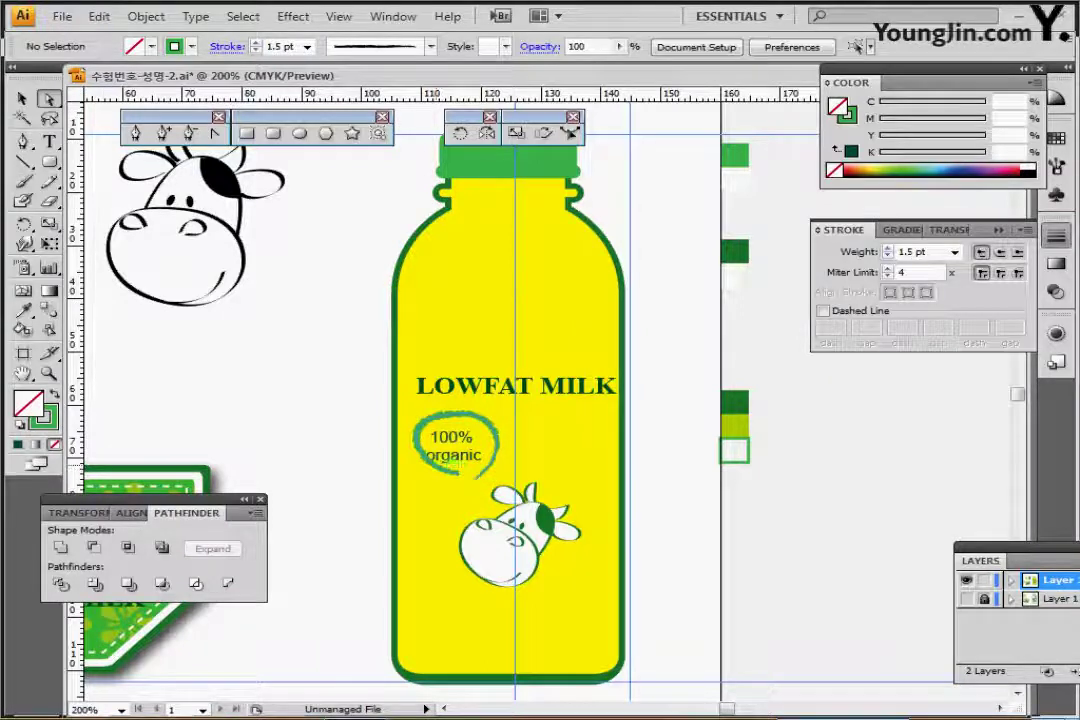
left_click(458, 473)
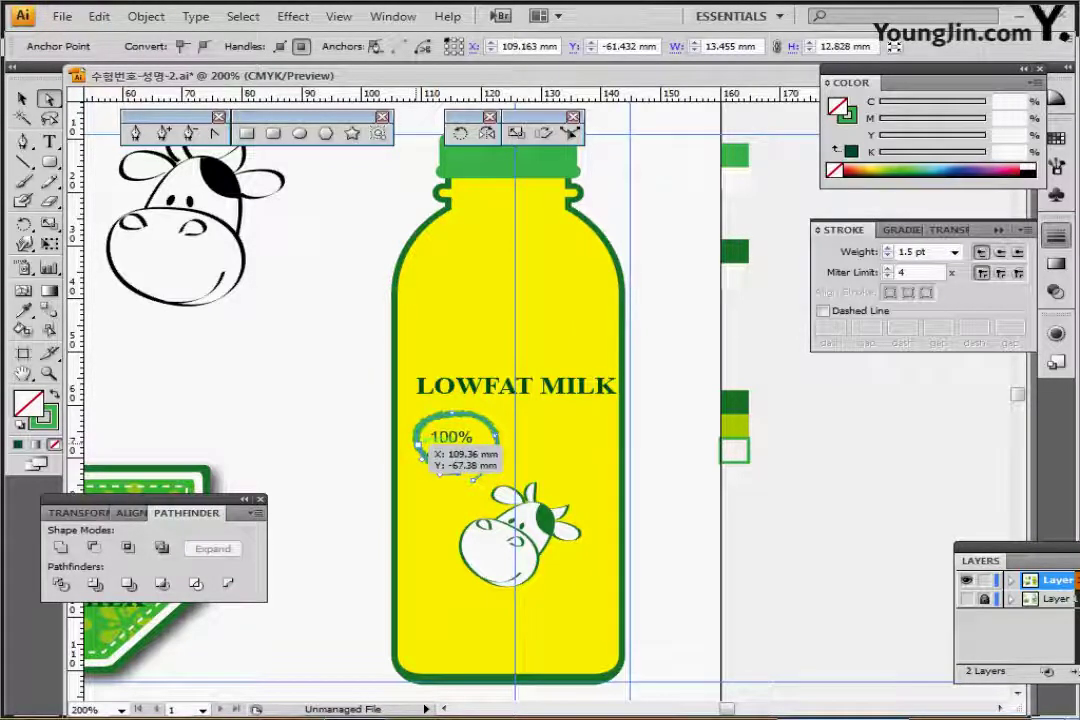
left_click_drag(424, 446, 418, 448)
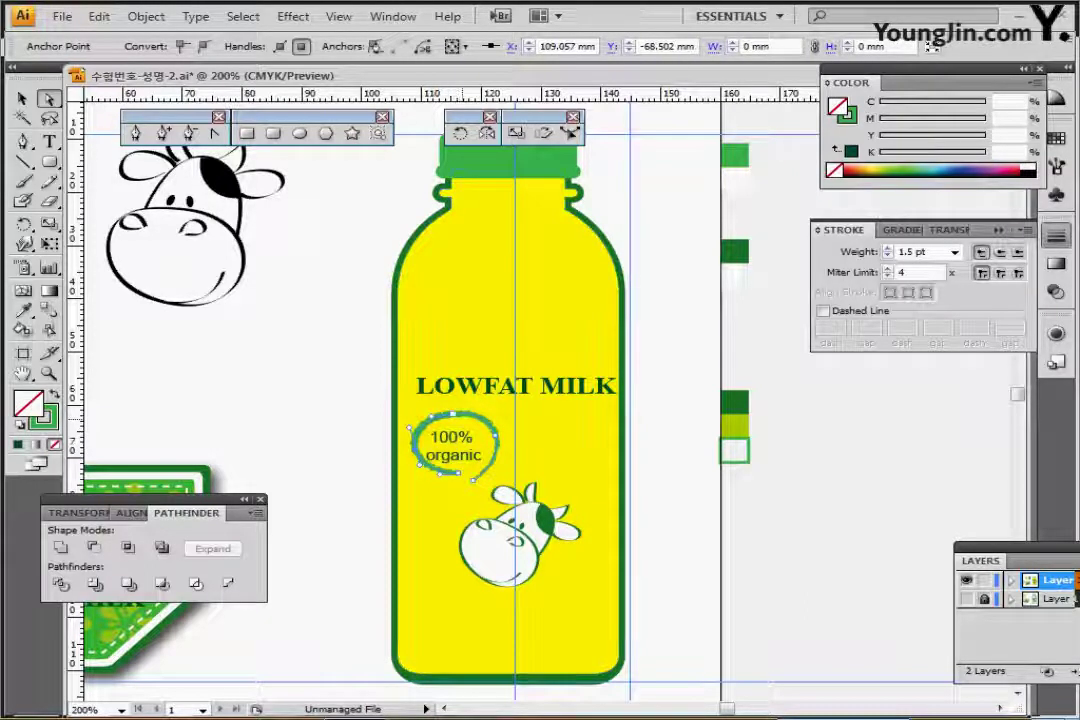
left_click_drag(474, 481, 466, 482)
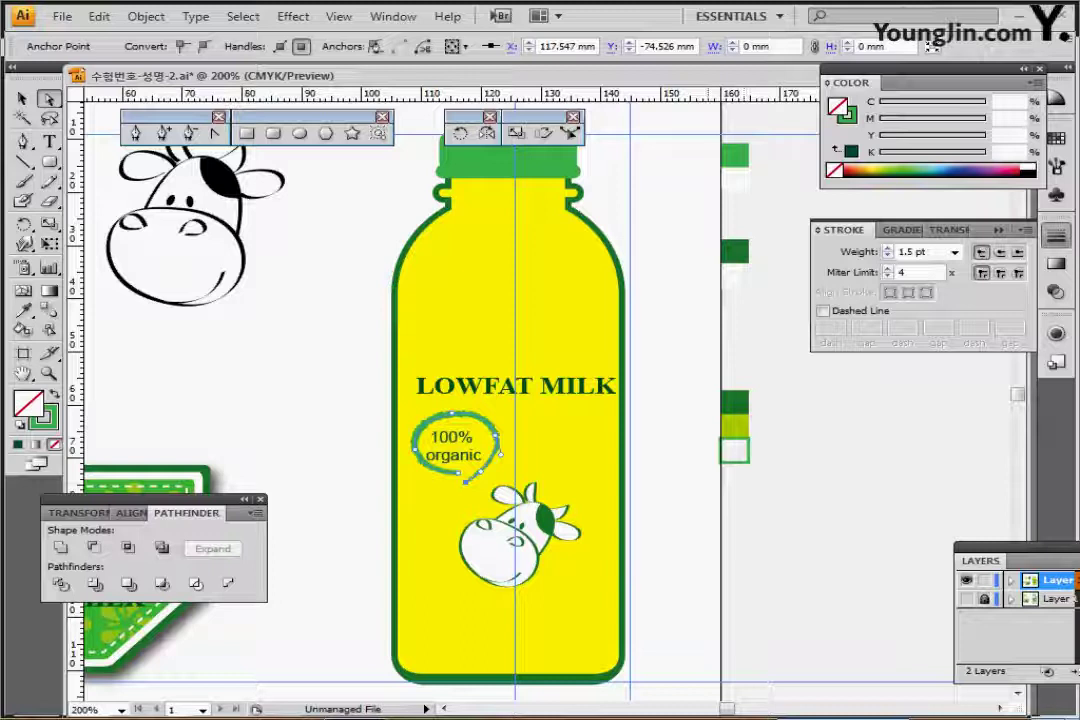
key("ctrl+shift+a")
- Select all petals of the lime-green flower at the artboard's upper left and group them
key("ctrl+minus")
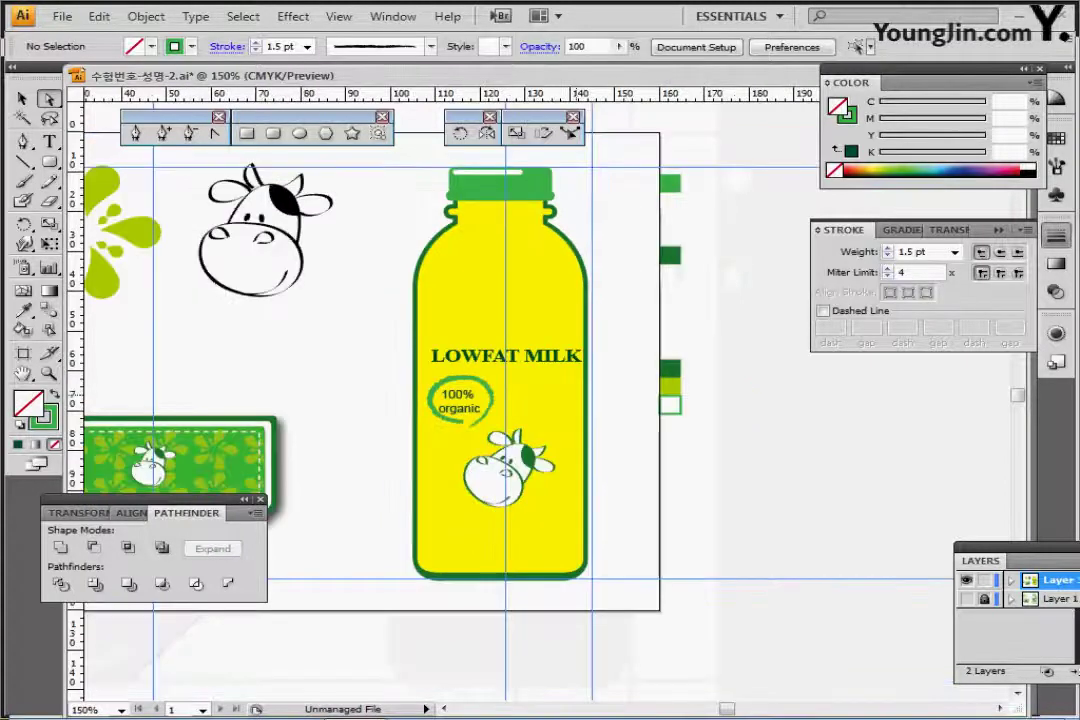
left_click_drag(345, 395, 480, 438)
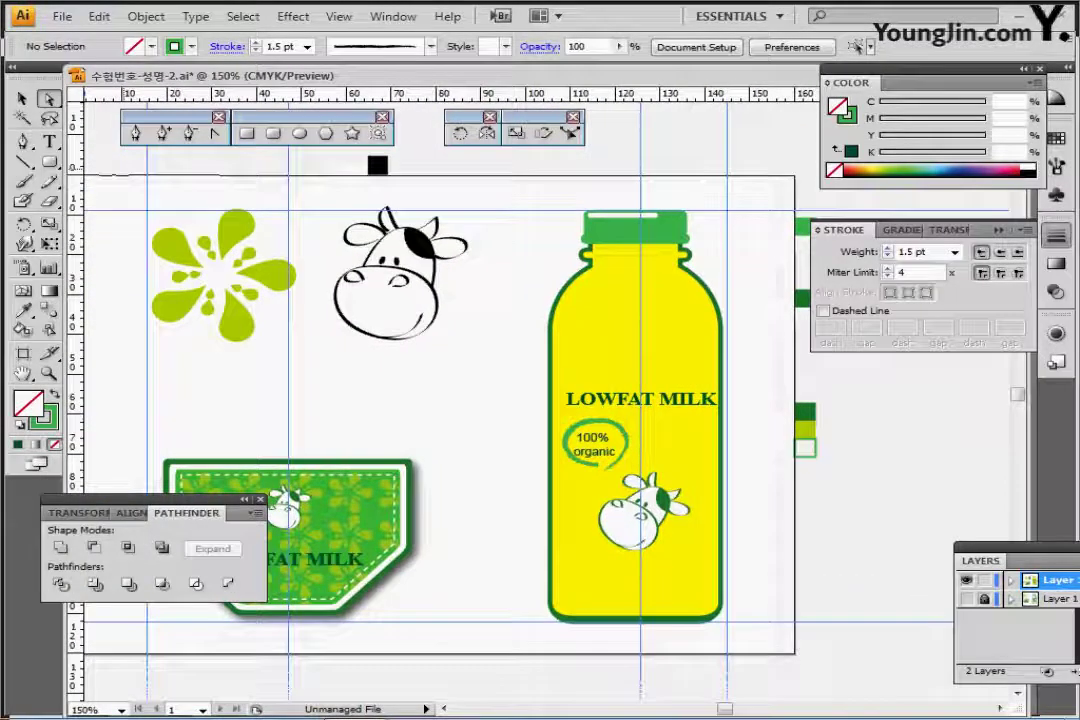
left_click(22, 98)
left_click(266, 275)
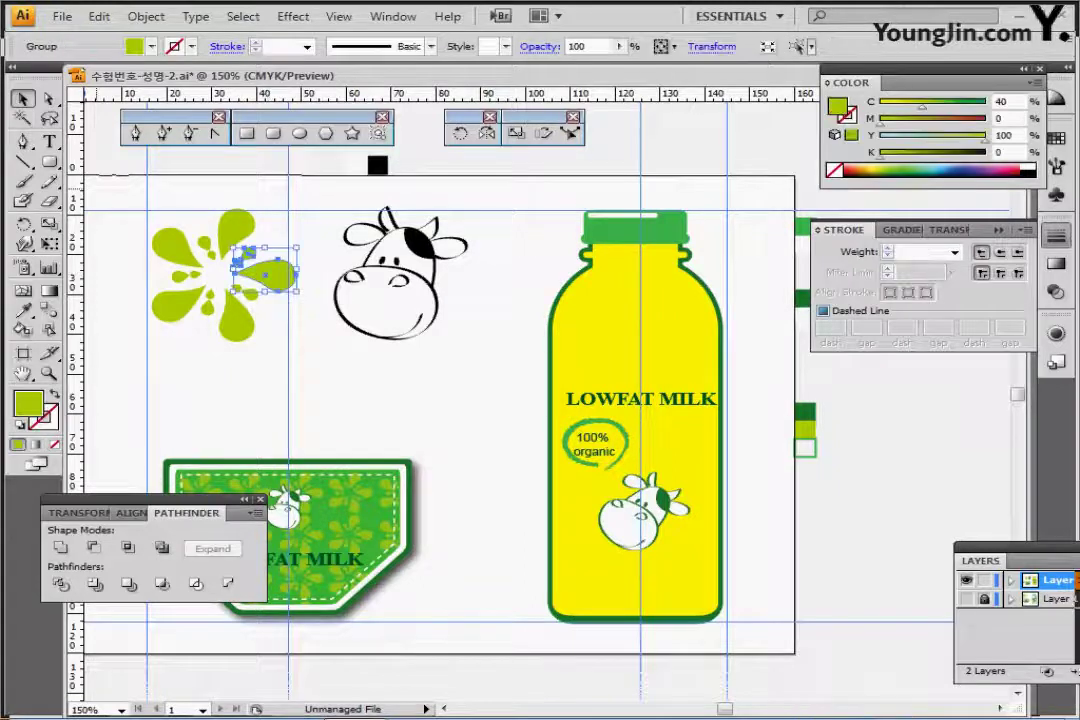
left_click_drag(148, 194, 250, 365)
key("ctrl+g")
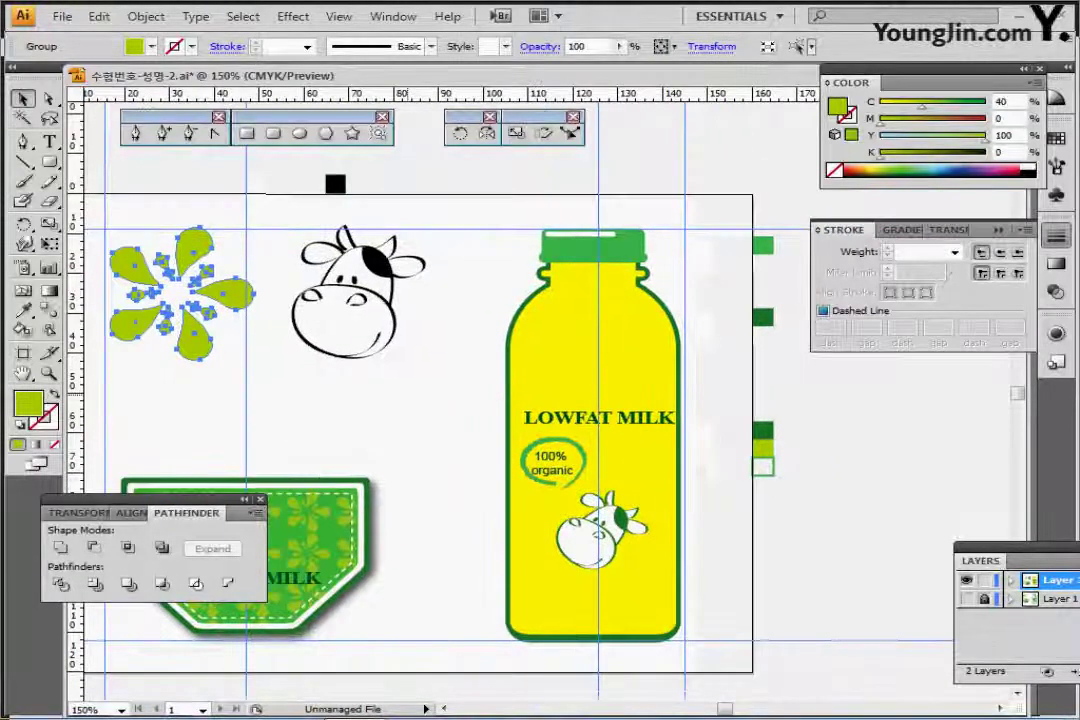
left_click(262, 372)
- Duplicate the grouped lime-green flower and place the copy over the bottle's upper right edge, above the LOWFAT MILK lettering
left_click(230, 295)
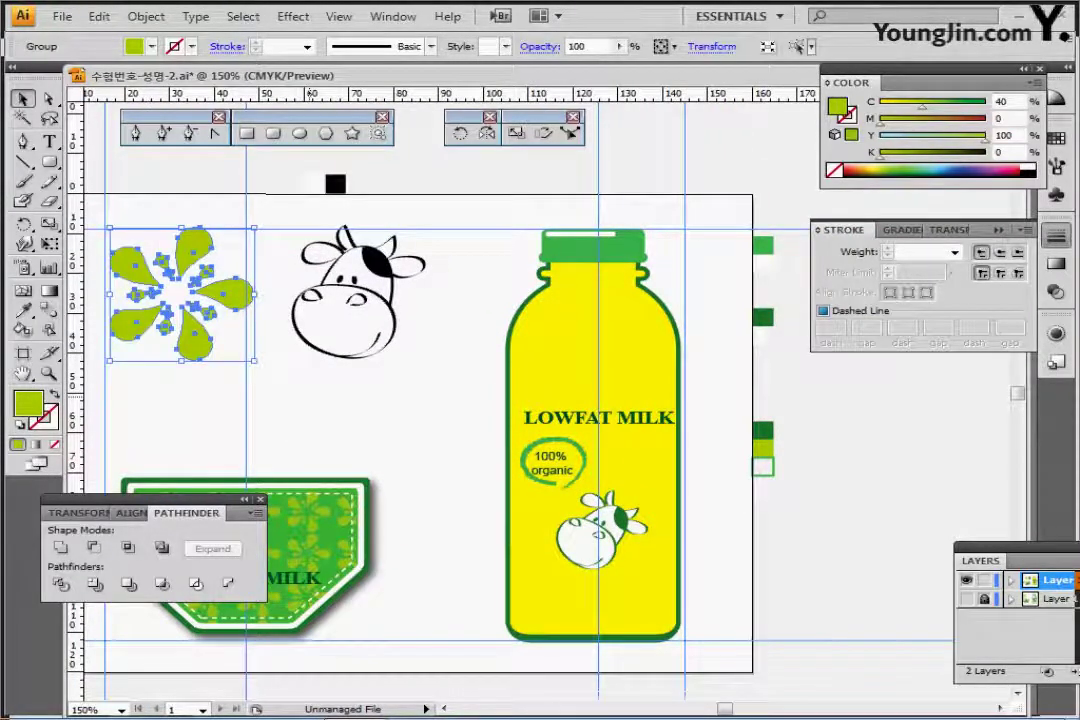
key("ctrl+c")
key("ctrl+v")
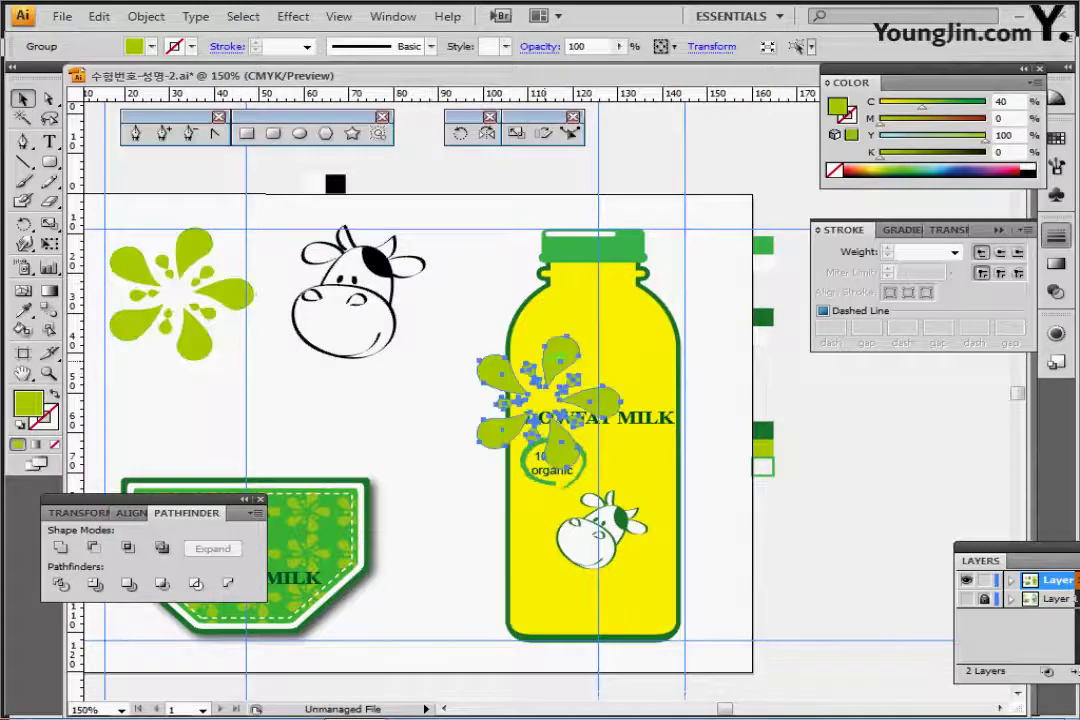
left_click_drag(560, 390, 667, 325)
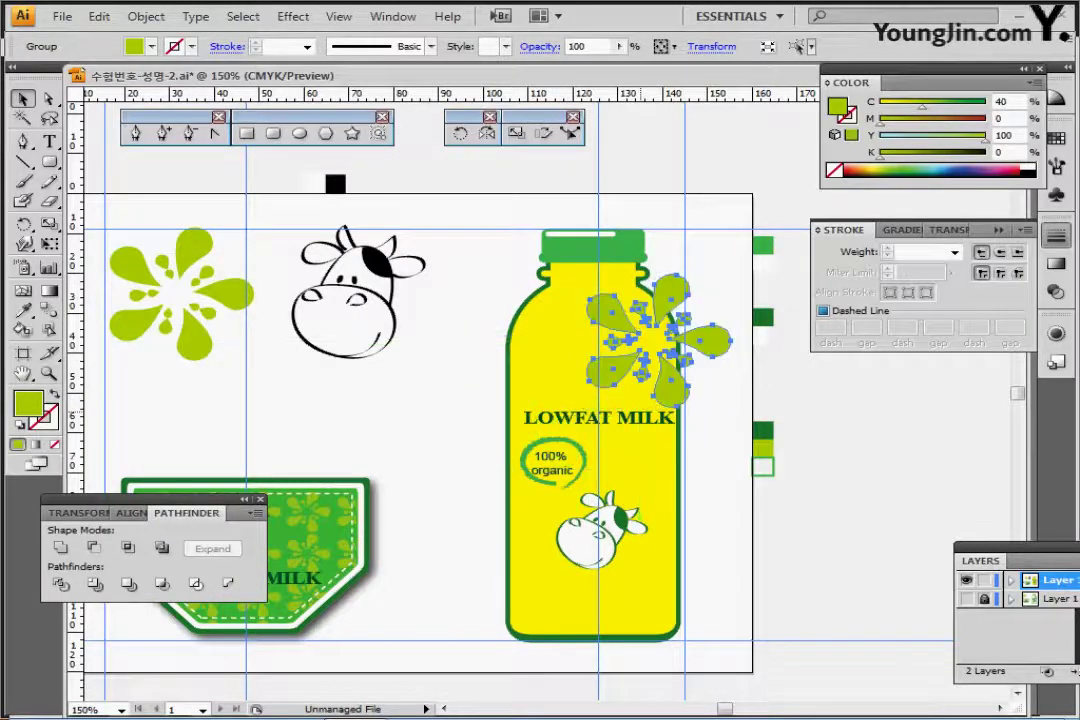
- Paste another lime-green flower, place it over the bottle's lower left corner, scale it down, rotate it slightly and deselect it
left_click_drag(641, 411, 523, 330)
key("ctrl+v")
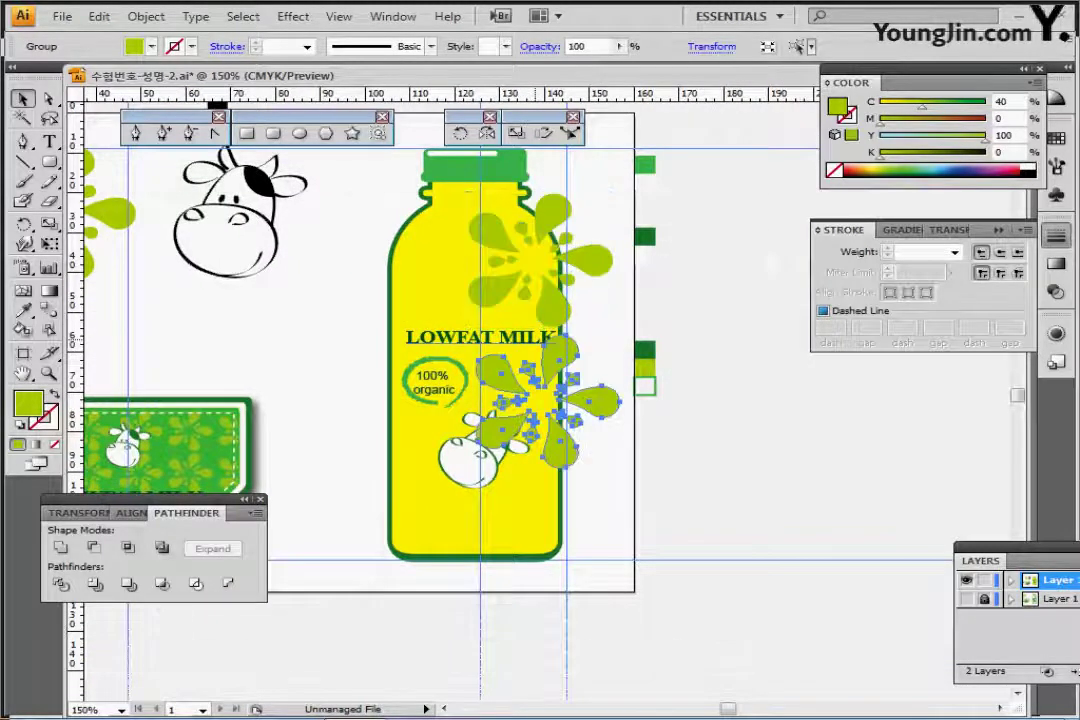
left_click_drag(556, 418, 398, 556)
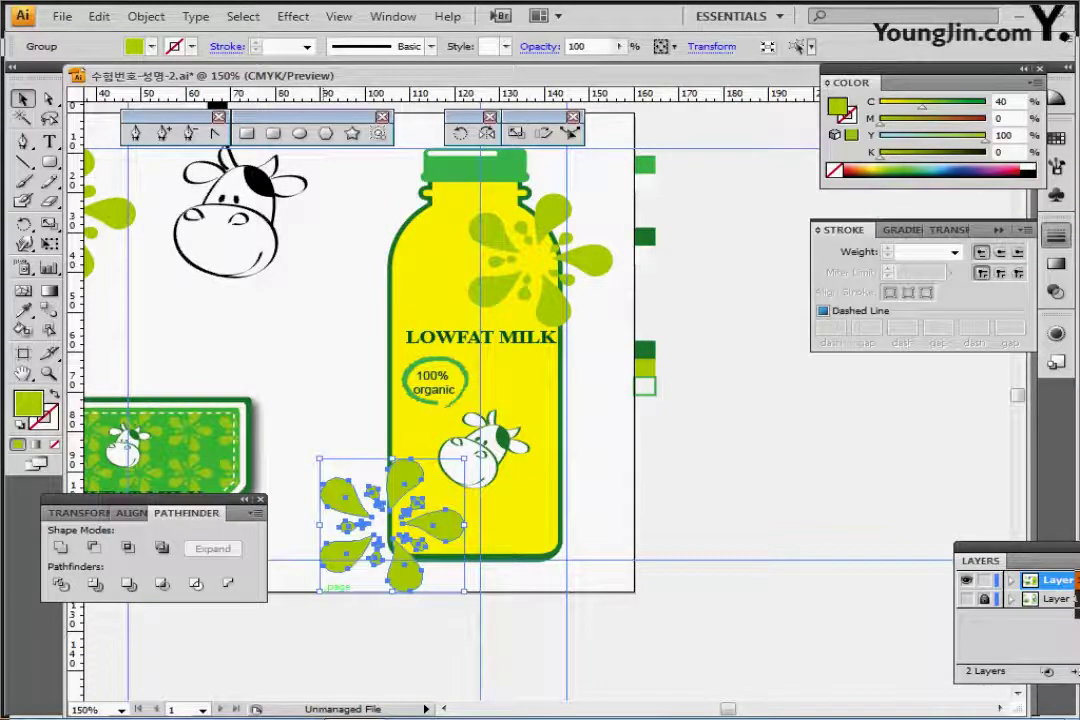
left_click_drag(318, 591, 380, 535)
left_click_drag(440, 500, 420, 540)
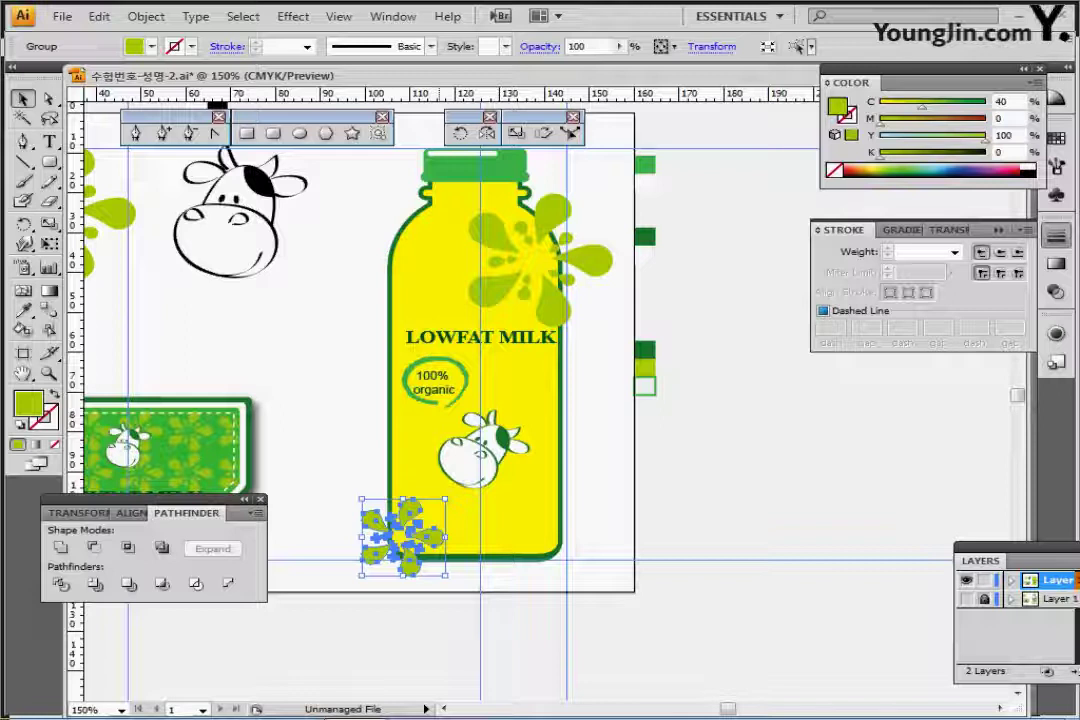
left_click_drag(444, 546, 439, 540)
left_click(636, 521)
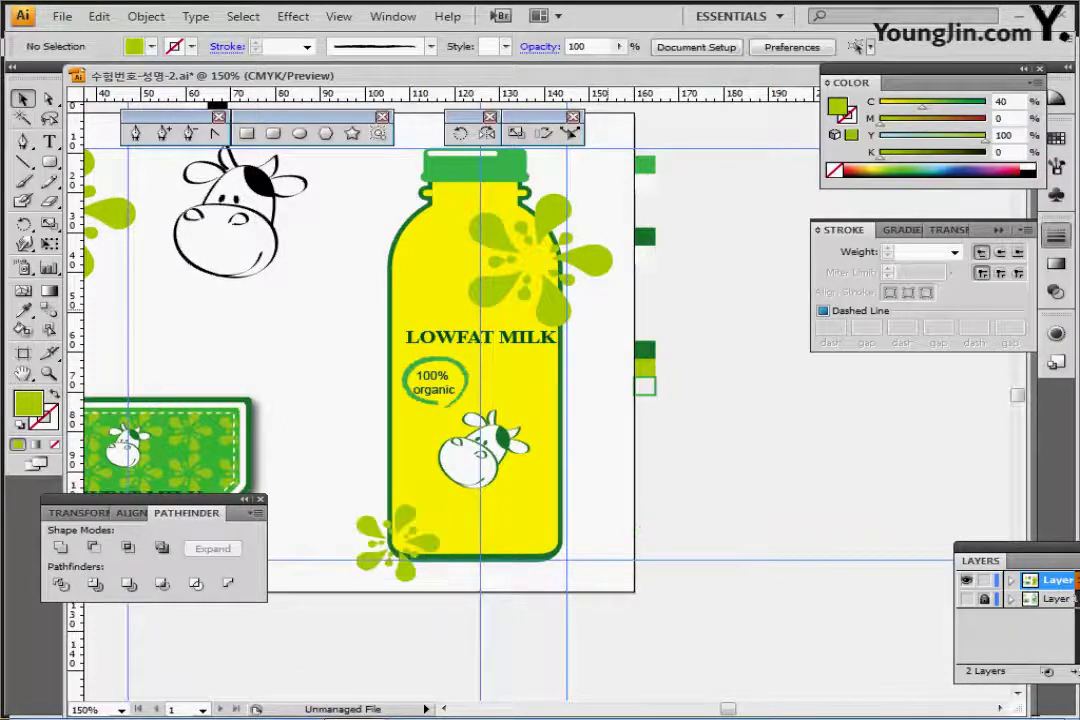
- Move the flower on the bottle's upper right edge further right and recolor it to C70 M0 Y90 K0
left_click(581, 261)
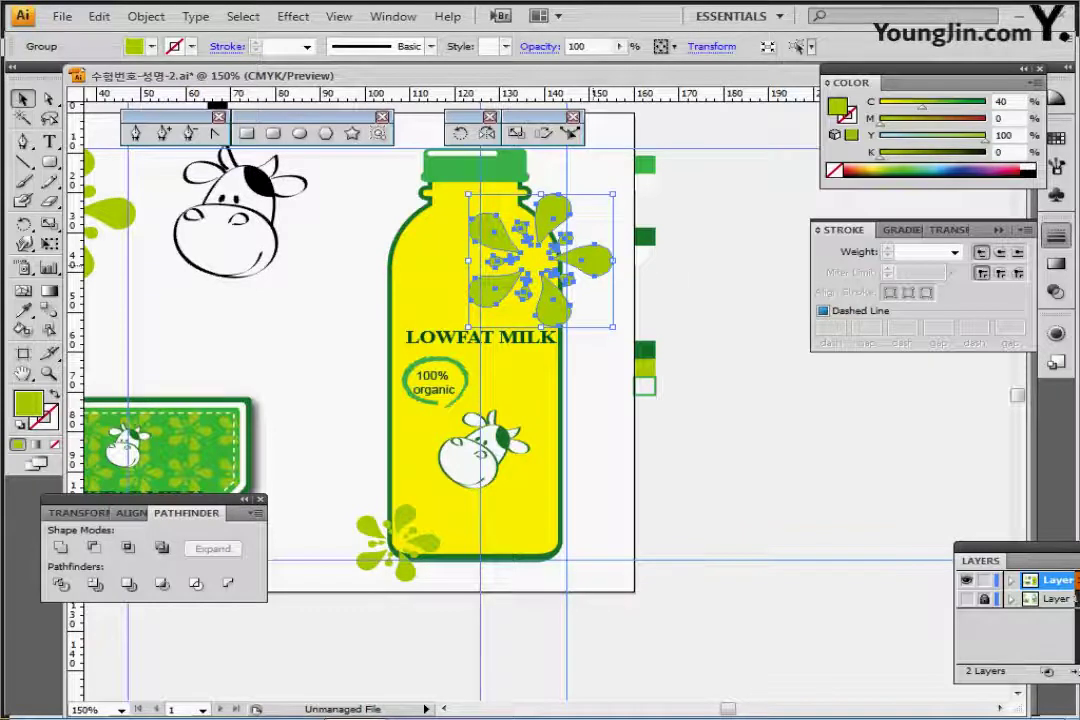
left_click_drag(584, 258, 619, 258)
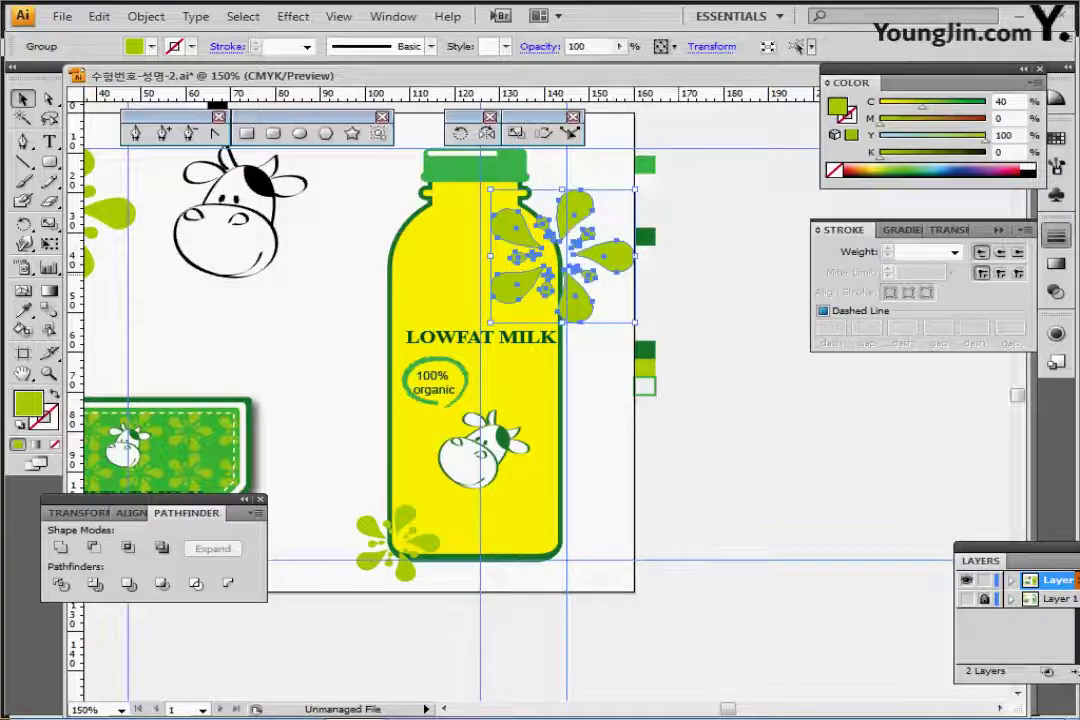
key("i")
left_click(643, 348)
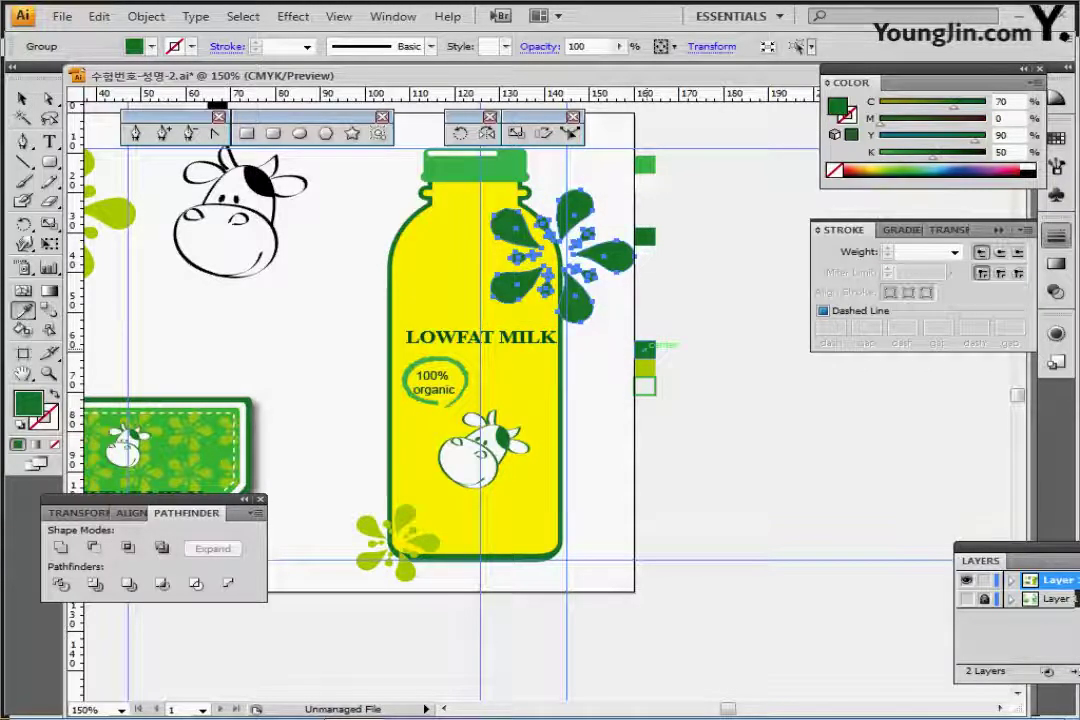
left_click(644, 368)
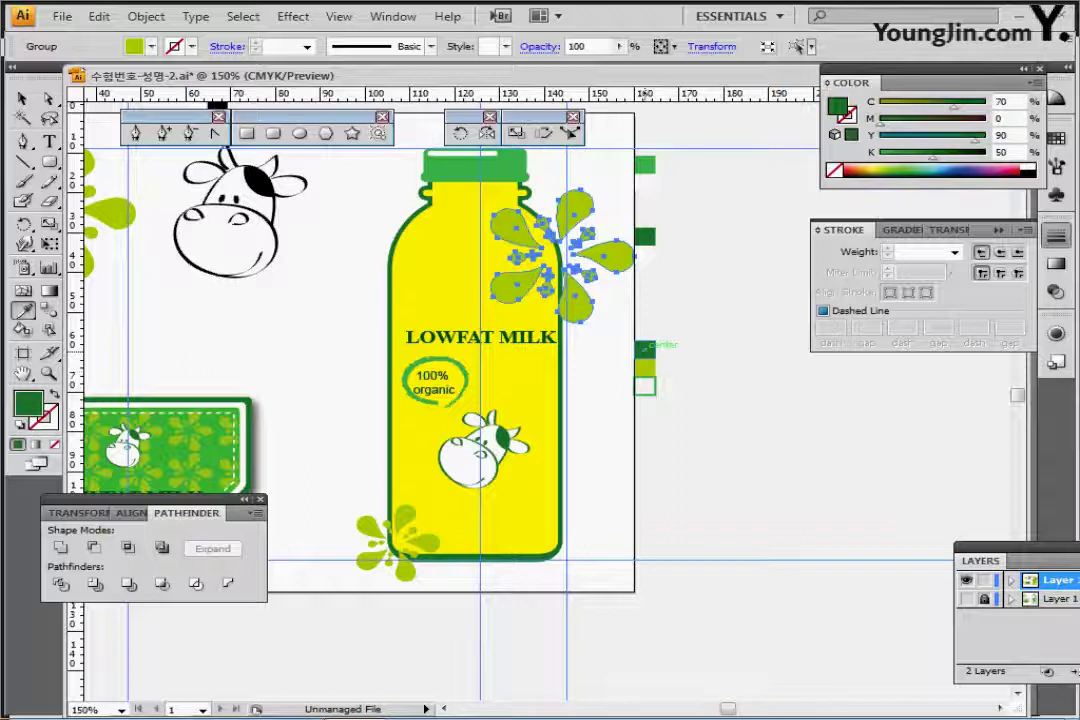
left_click(643, 348)
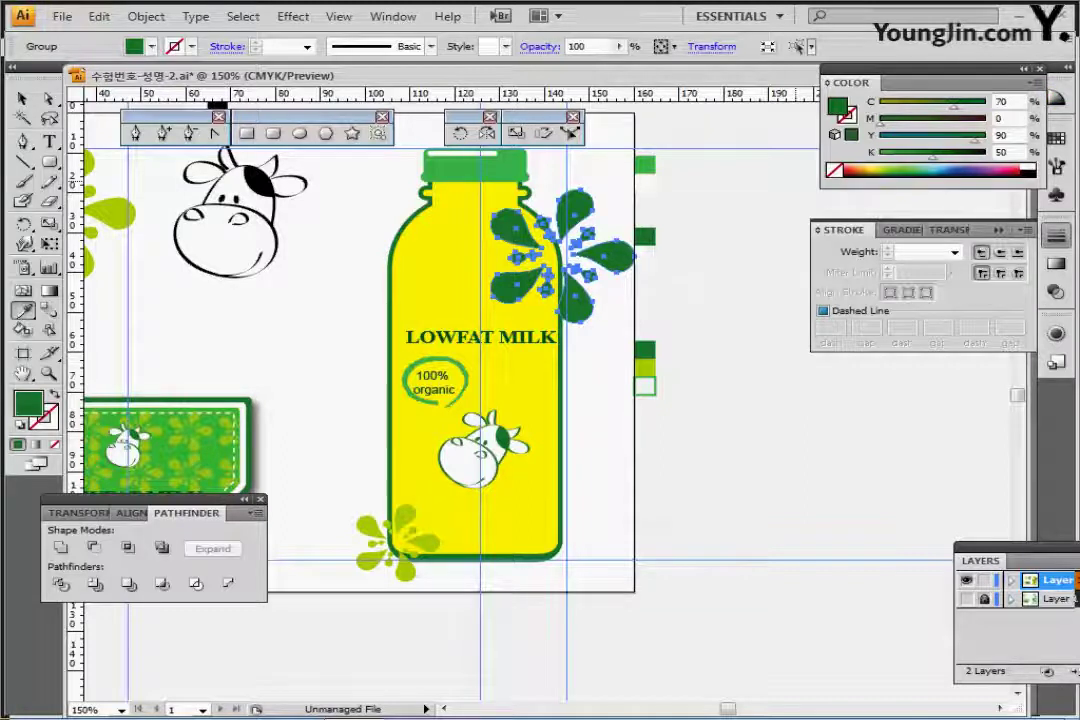
left_click_drag(933, 156, 877, 156)
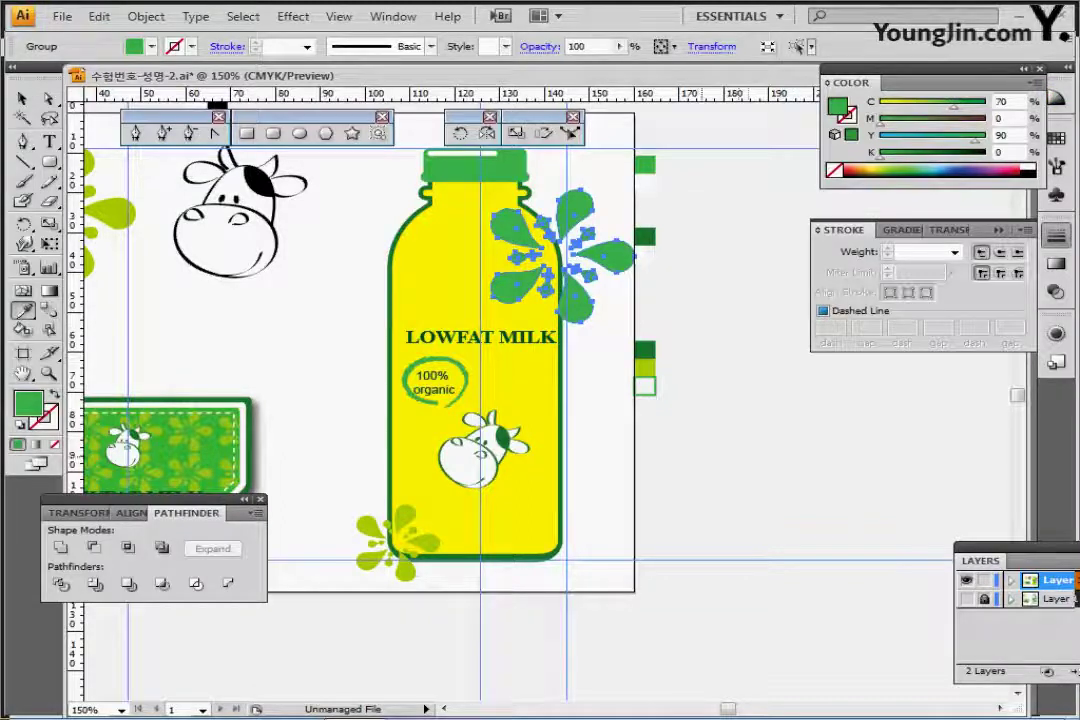
key("ctrl+shift+a")
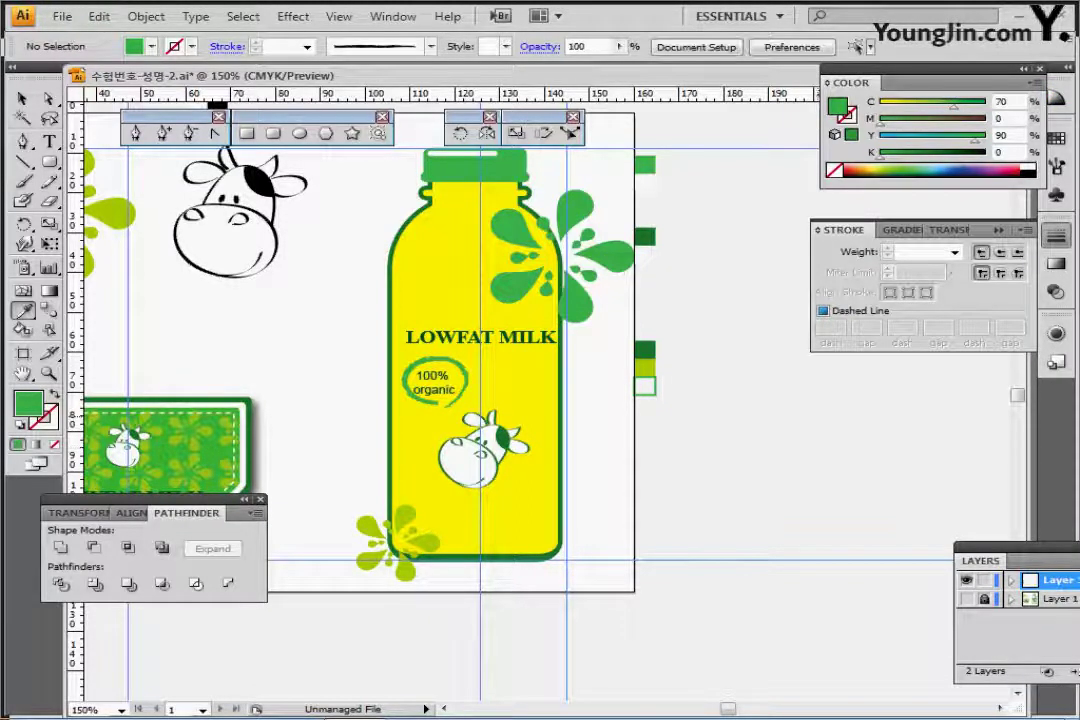
- Nudge the green flower on the bottle's shoulder slightly left and down, then deselect it
left_click_drag(600, 394, 570, 430)
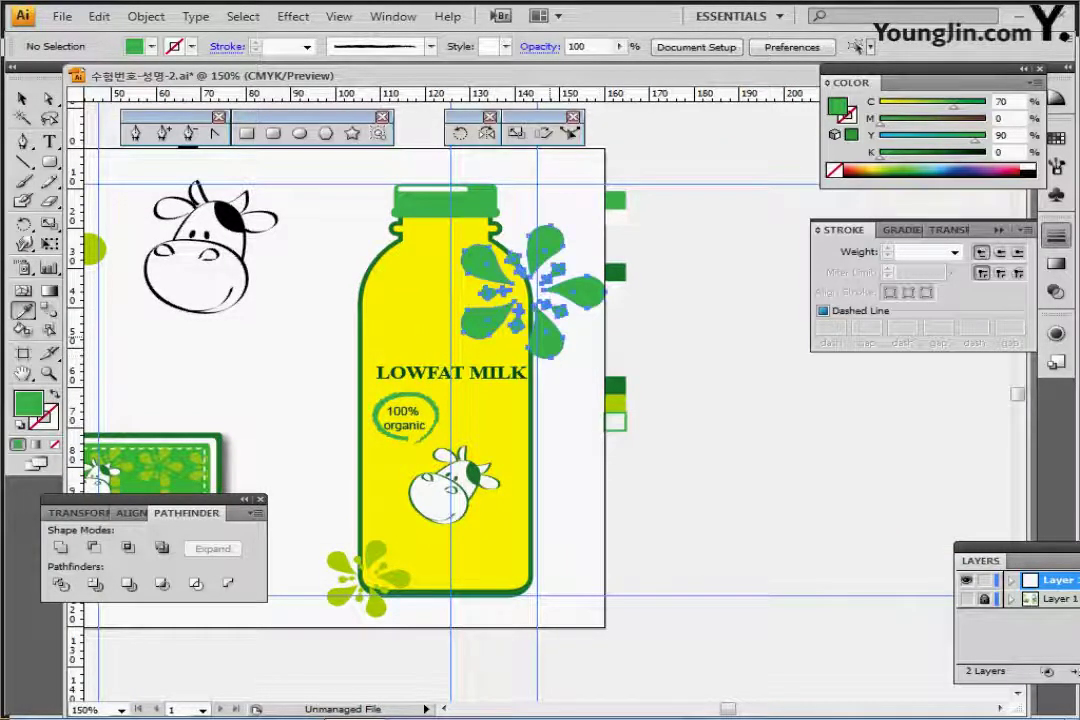
left_click_drag(550, 342, 545, 339)
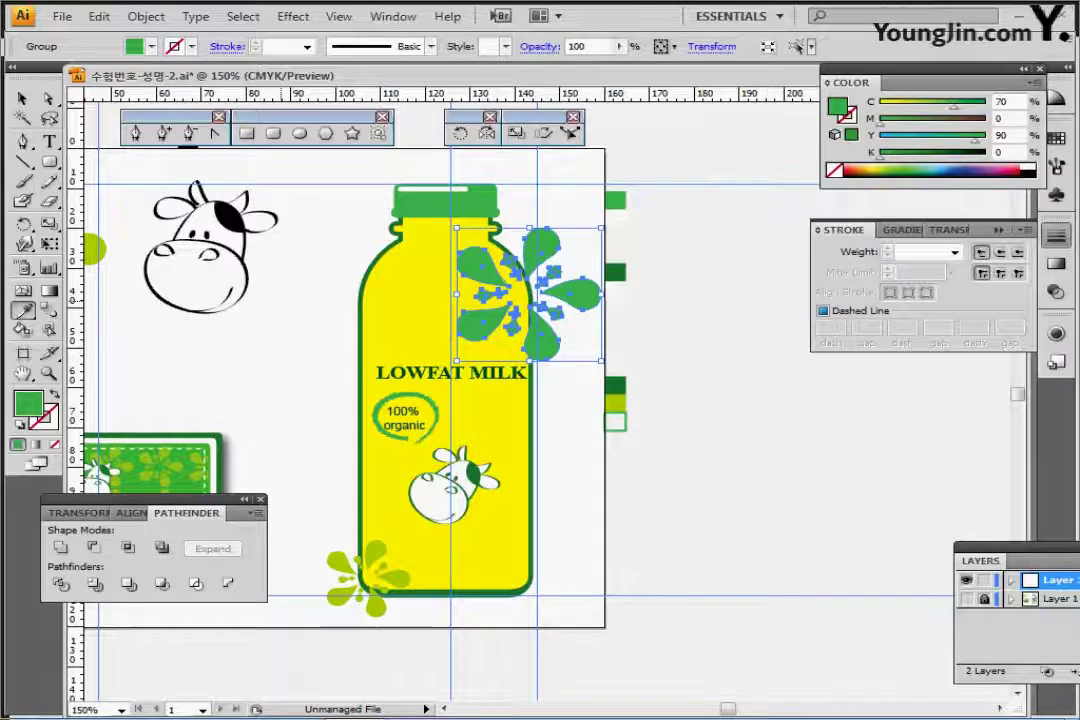
left_click(22, 98)
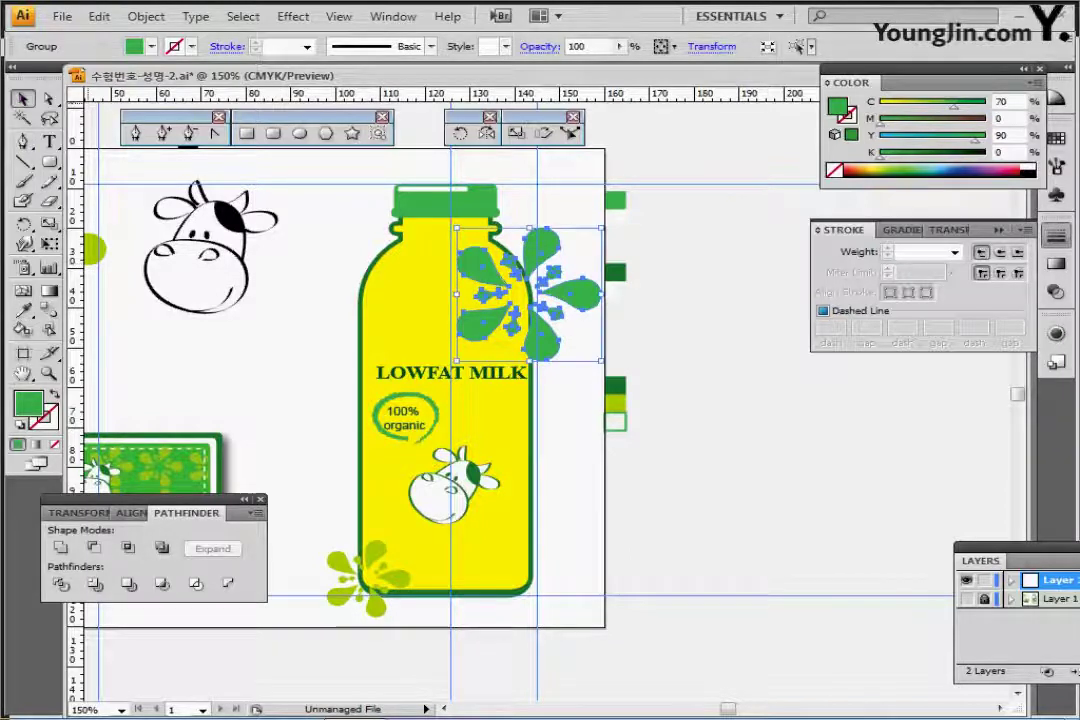
left_click(608, 487)
- Bring the yellow bottle shape to the front and show its bounding box
left_click(514, 472)
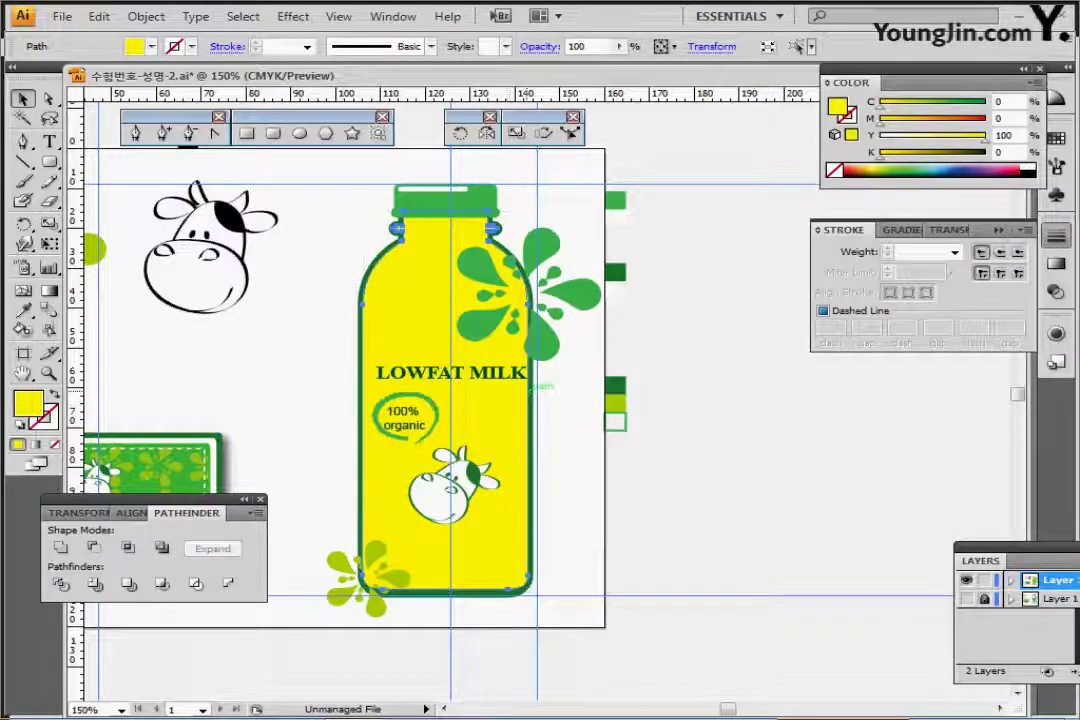
key("ctrl+shift+bracketright")
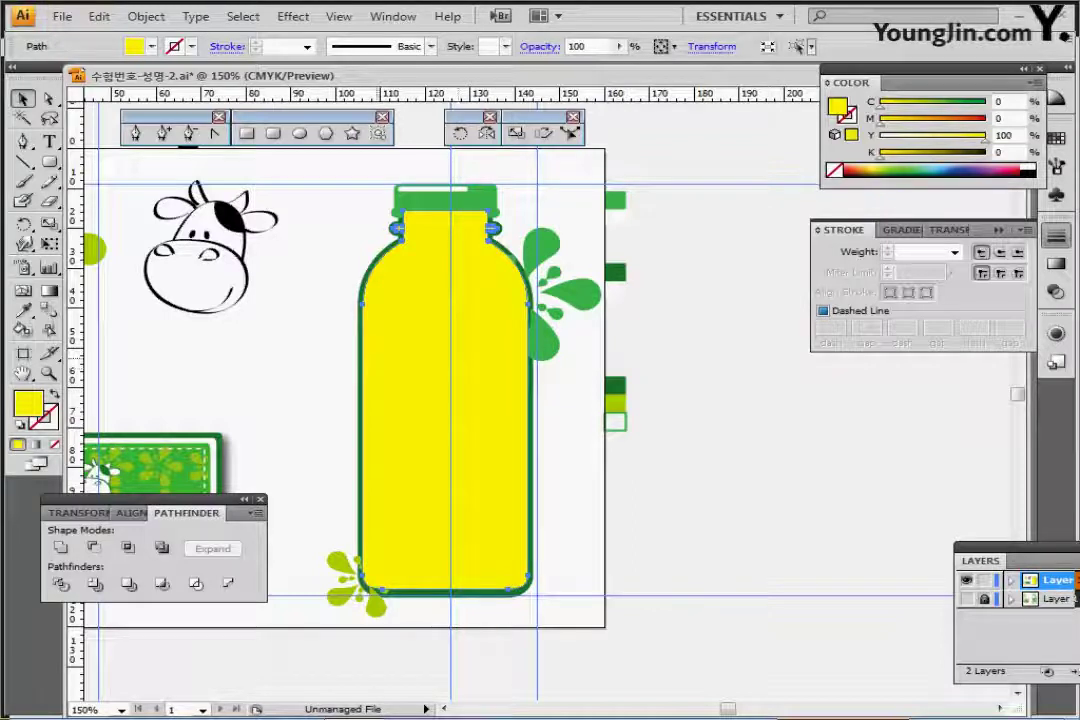
key("ctrl+shift+b")
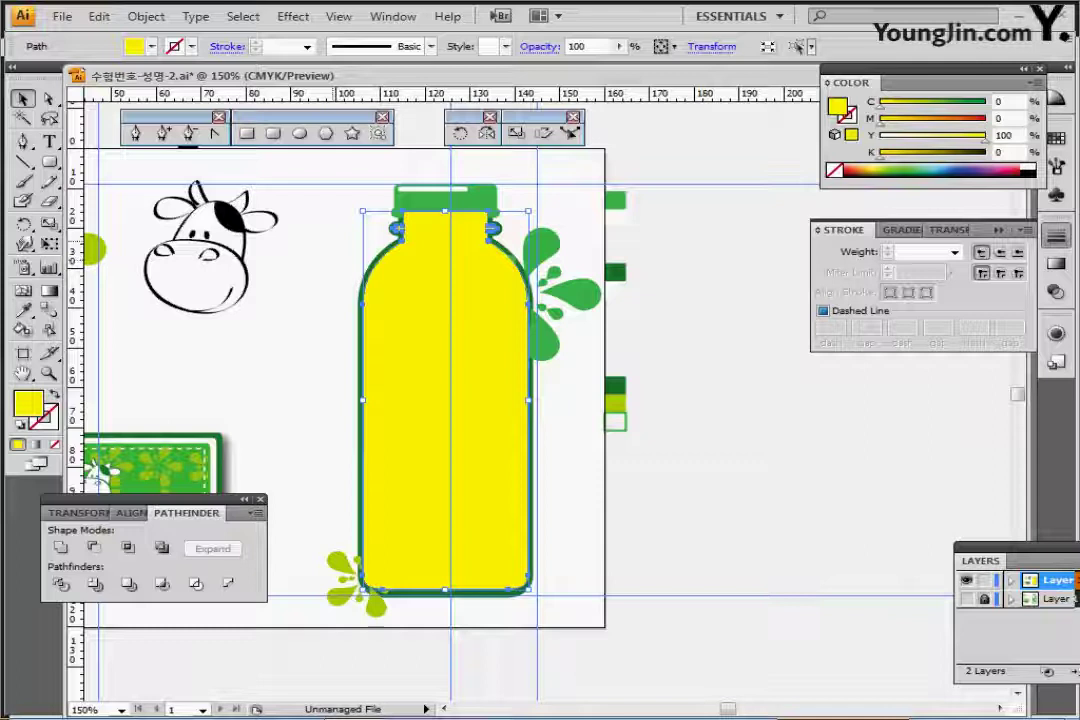
- Clip both flowers, the lettering, the brushed circle and the cow with the yellow bottle shape as clipping mask, excluding the dark green outline
left_click_drag(321, 260, 562, 602)
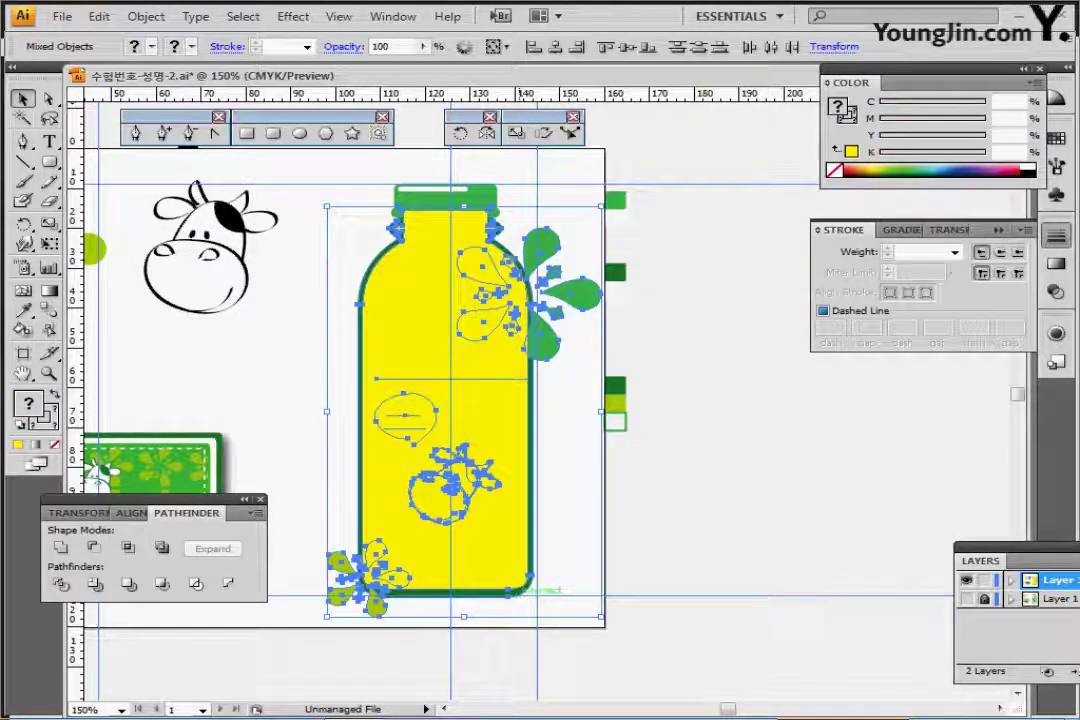
left_click(518, 595, "shift")
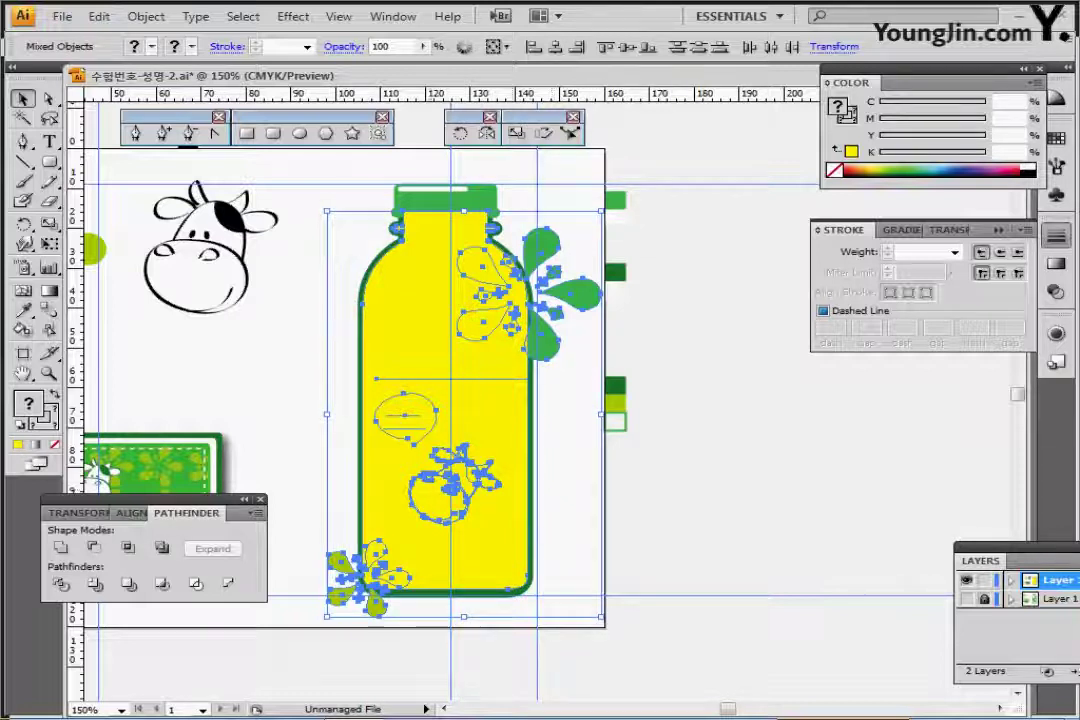
key("ctrl+plus")
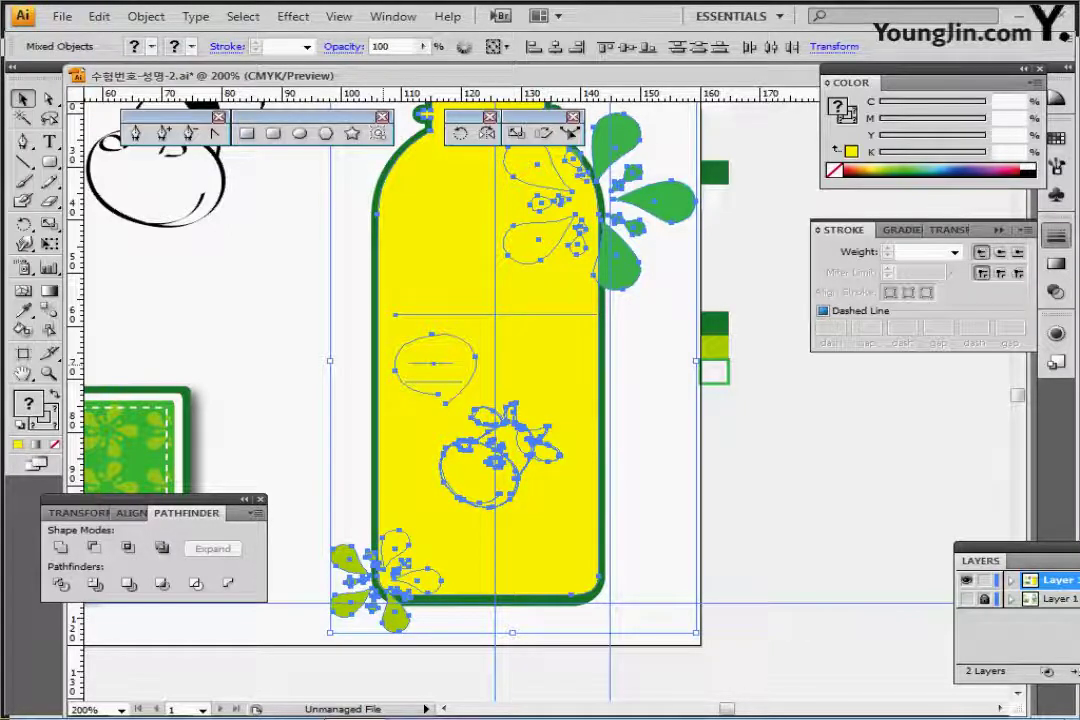
right_click(417, 272)
left_click(505, 359)
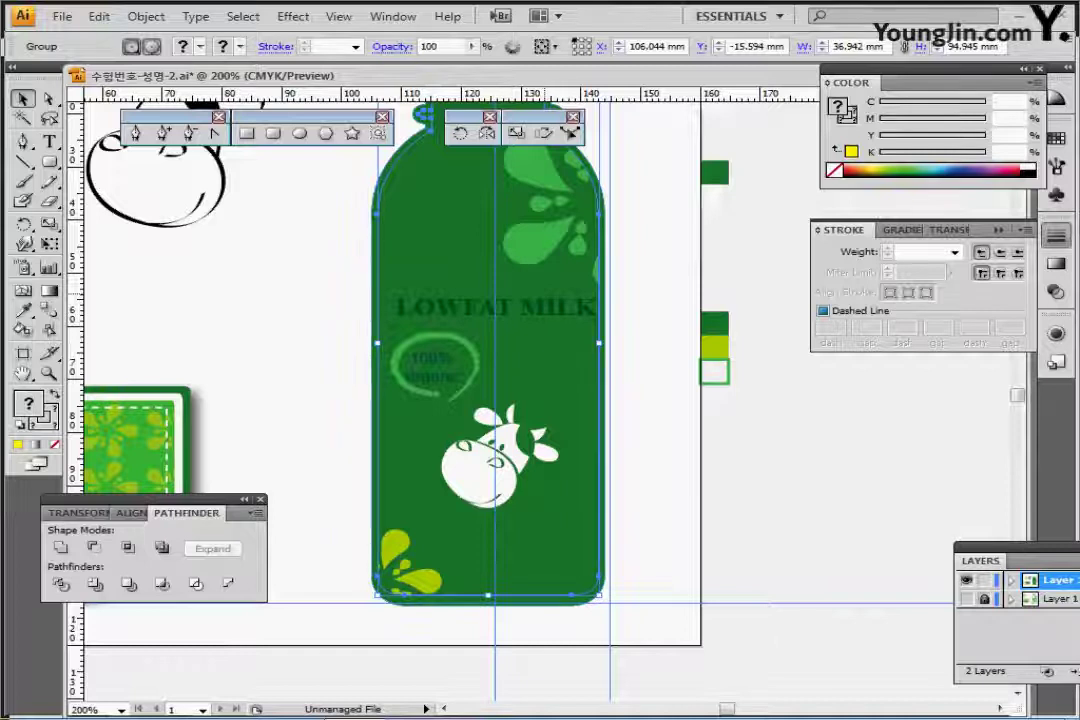
- Isolate the bottle's clipping path and fill it with the pale gradient sampled from the swatch beside the artboard
left_click_drag(505, 359, 460, 421)
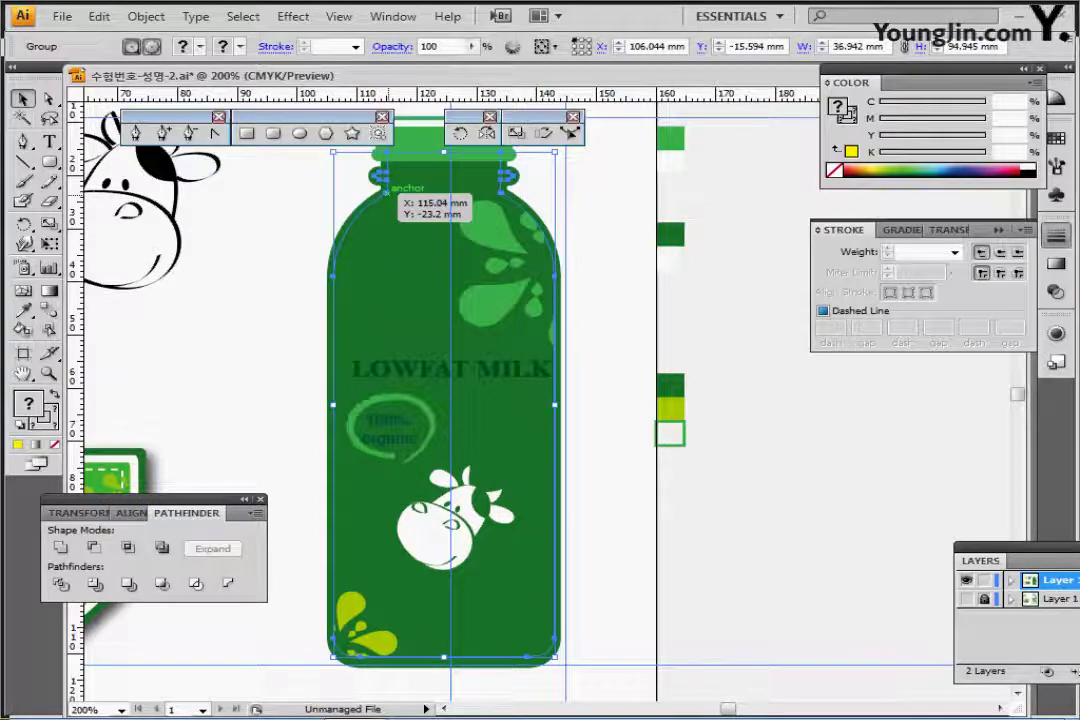
double_click(388, 184)
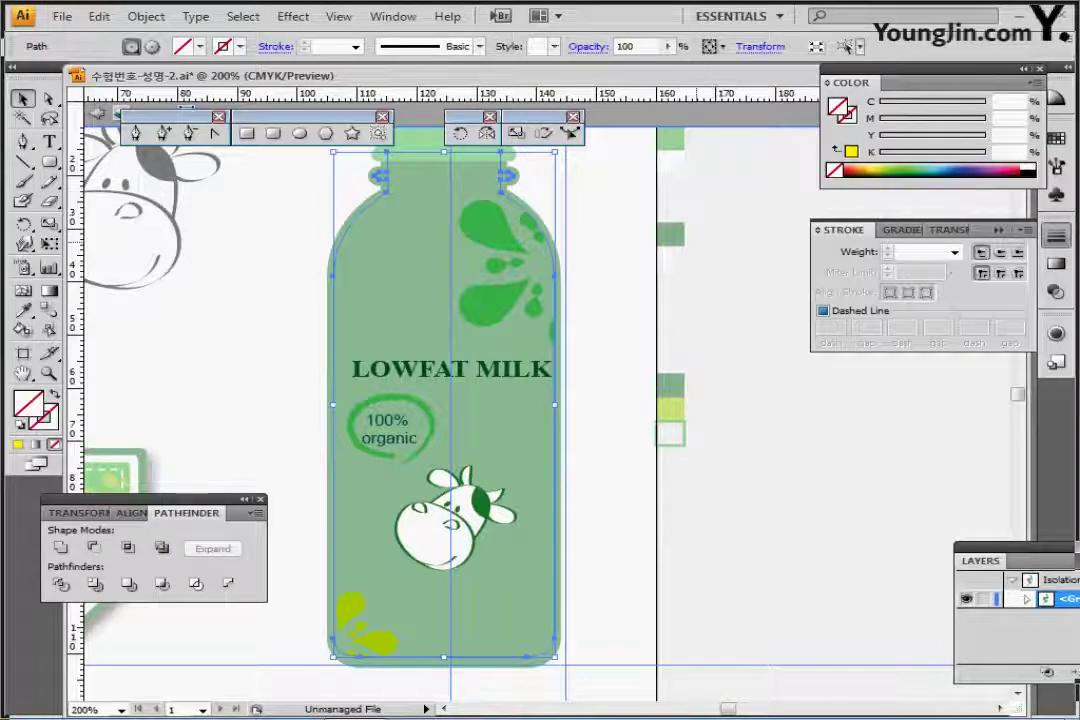
key("i")
left_click(669, 259)
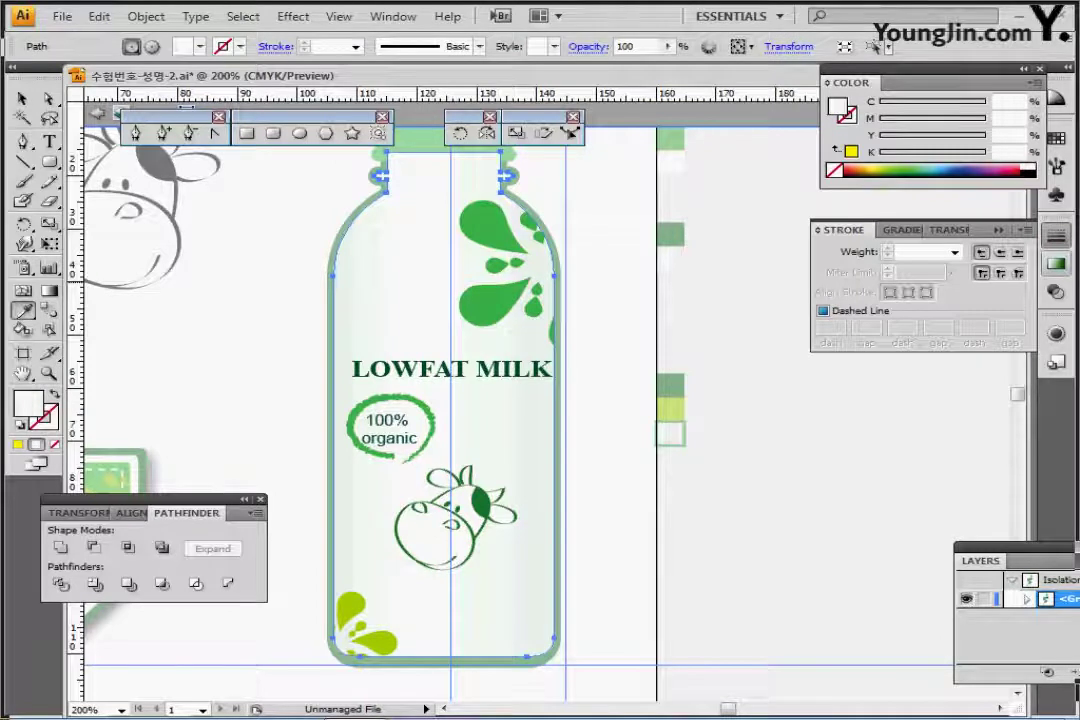
- Check the bottle gradient's stops, remove the end stop and recreate it by copying the C10 Y10 start stop to location 100%
left_click(1056, 264)
left_click(822, 323)
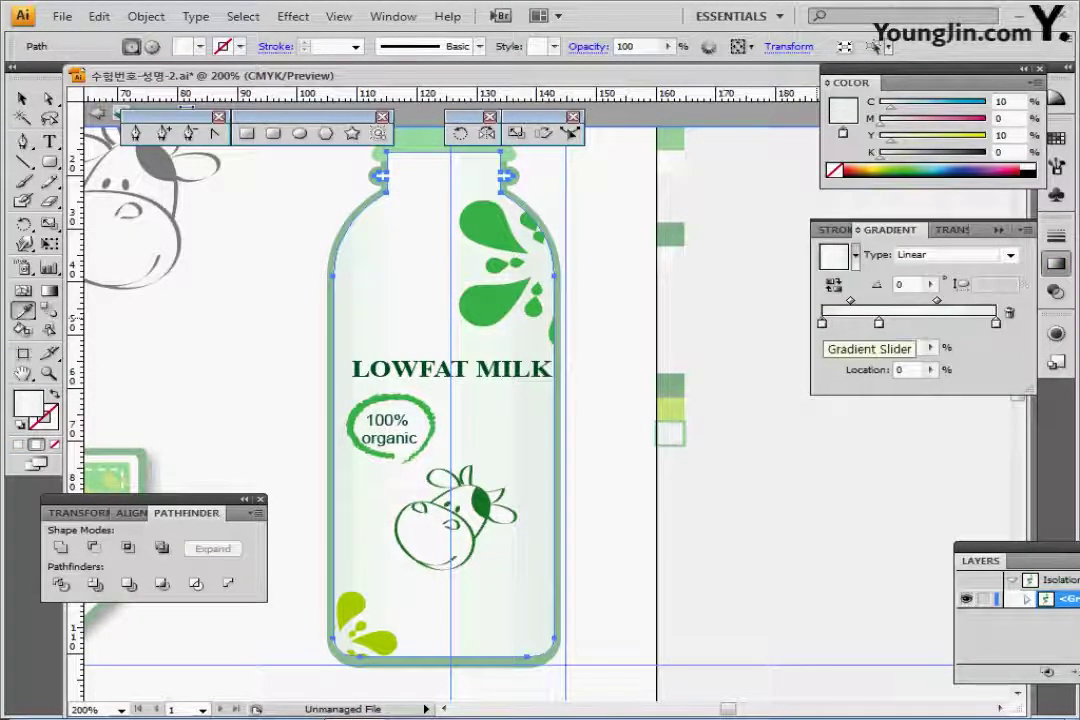
left_click(879, 323)
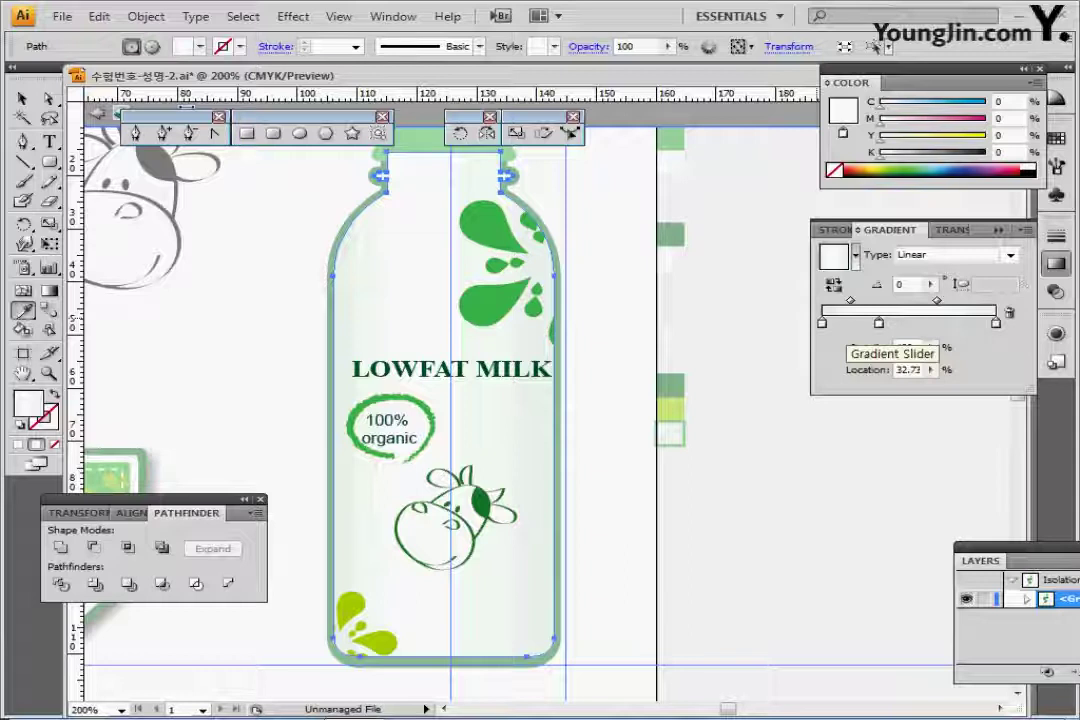
left_click(821, 322)
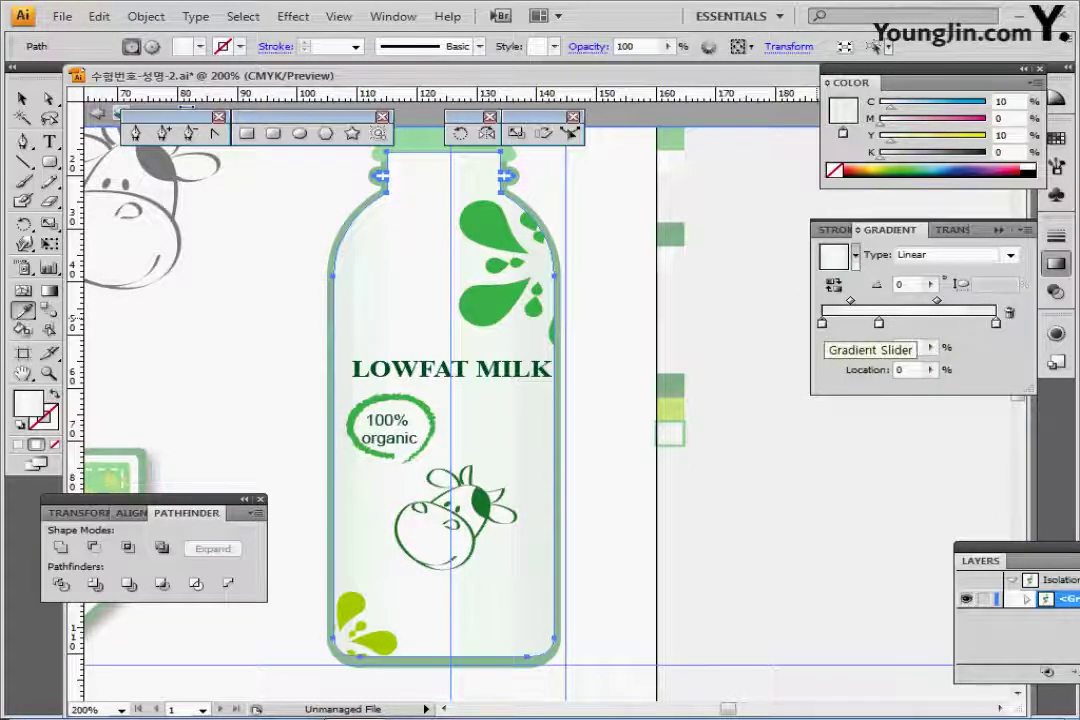
left_click_drag(995, 322, 995, 372)
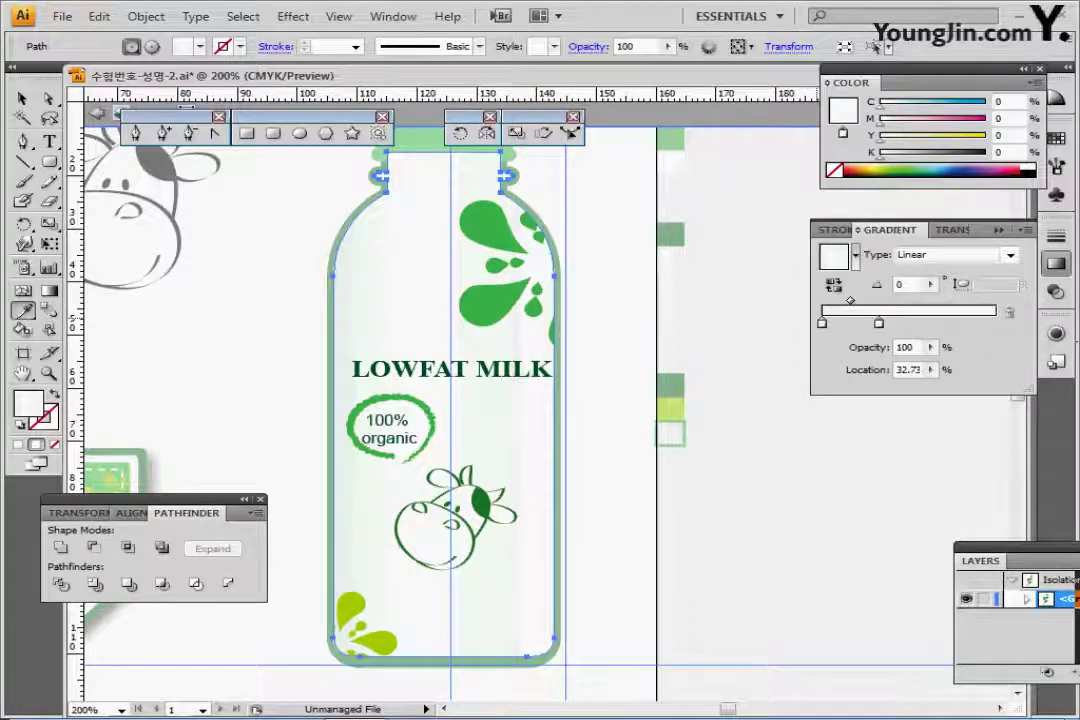
left_click(822, 322)
left_click_drag(822, 322, 995, 322)
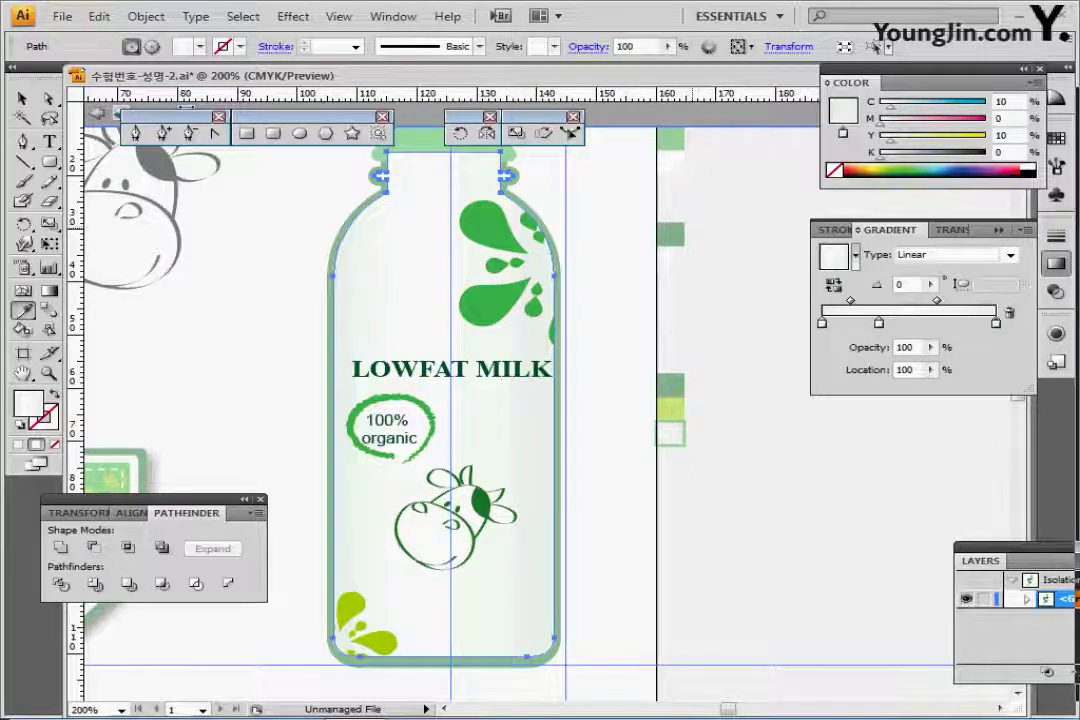
- Exit isolation mode and bring the green bottle cap with its white highlight to the front
key("Escape")
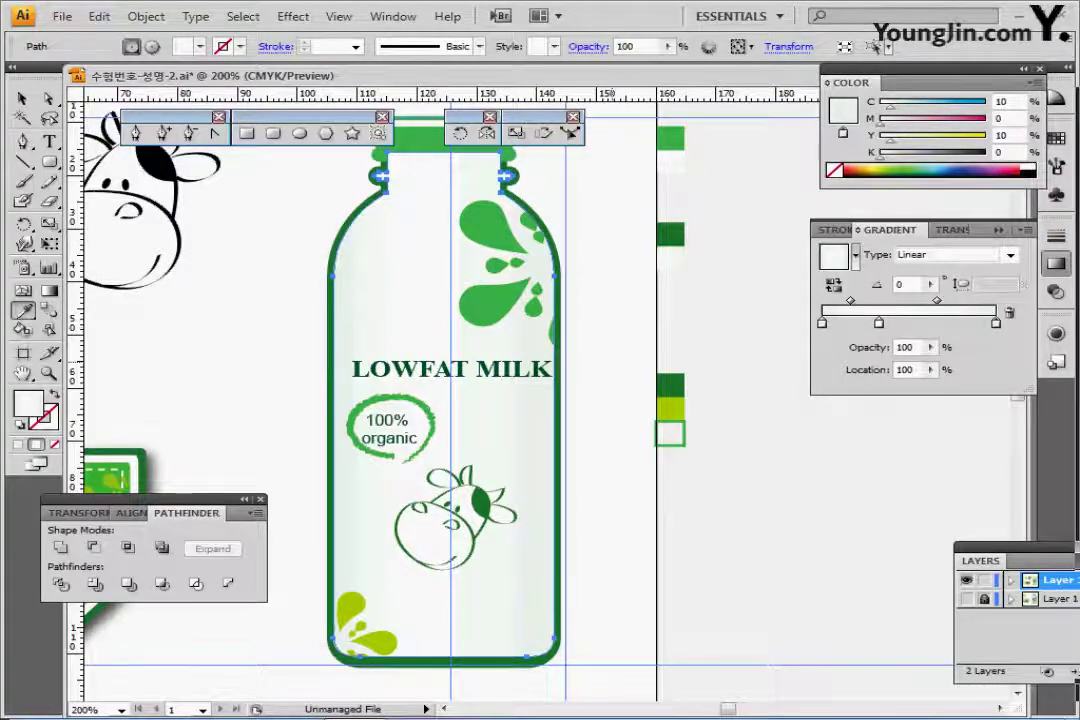
scroll(608, 359, "down", 1)
left_click_drag(608, 359, 613, 285)
scroll(513, 316, "up", 1)
key("v")
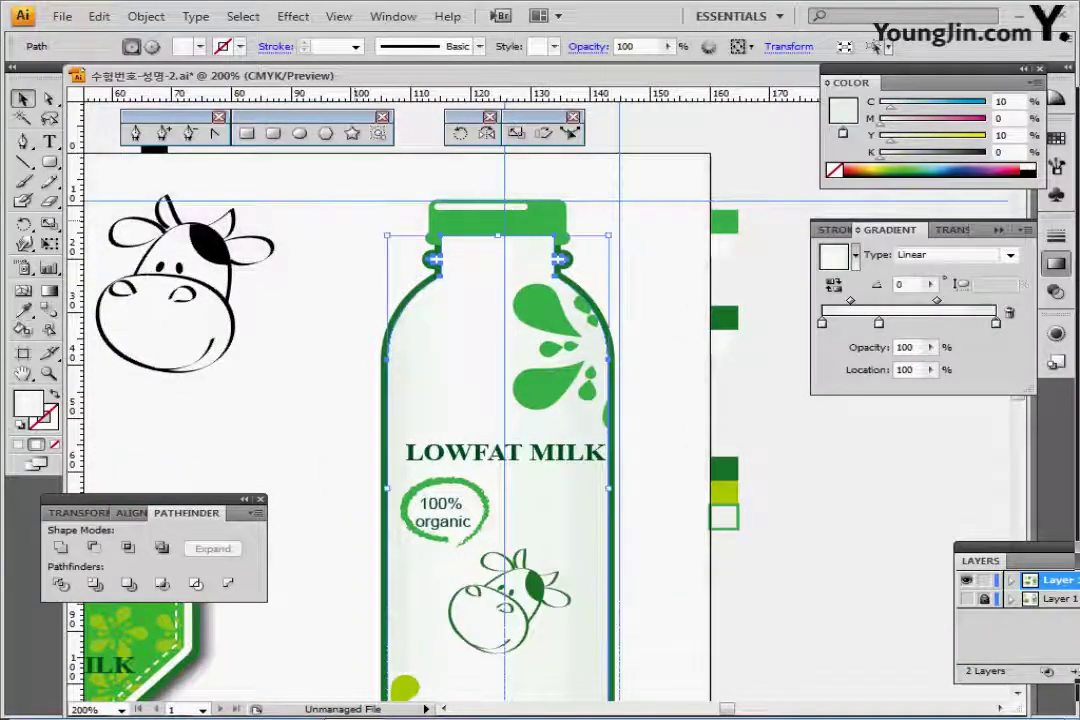
left_click_drag(390, 180, 476, 216)
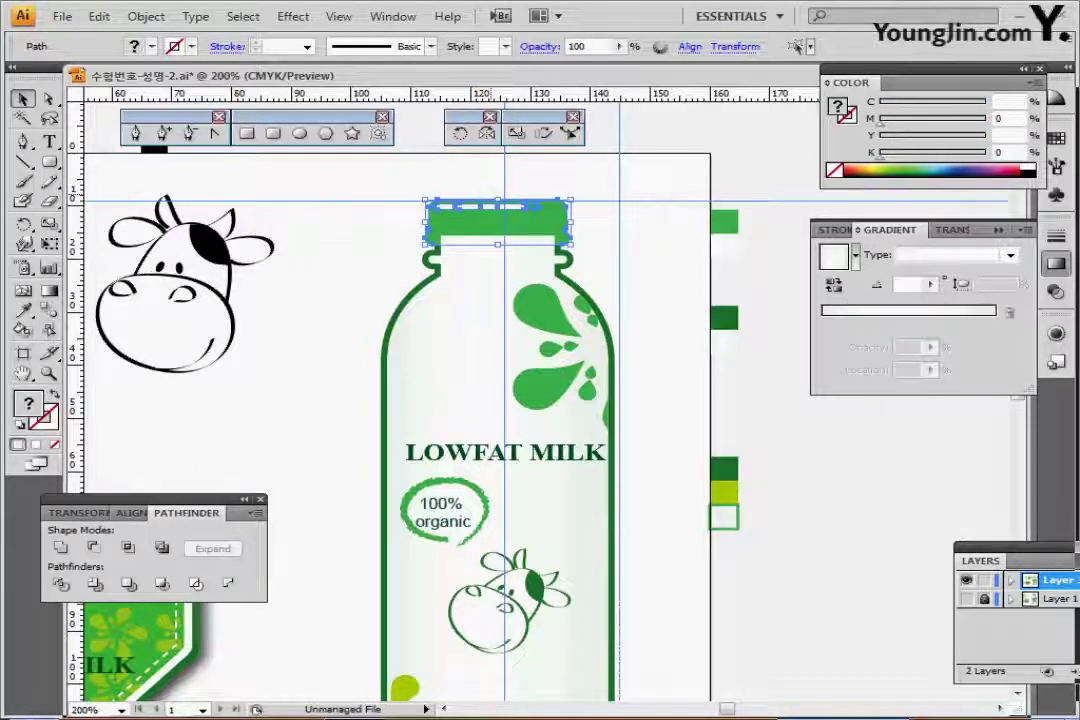
key("ctrl+shift+]")
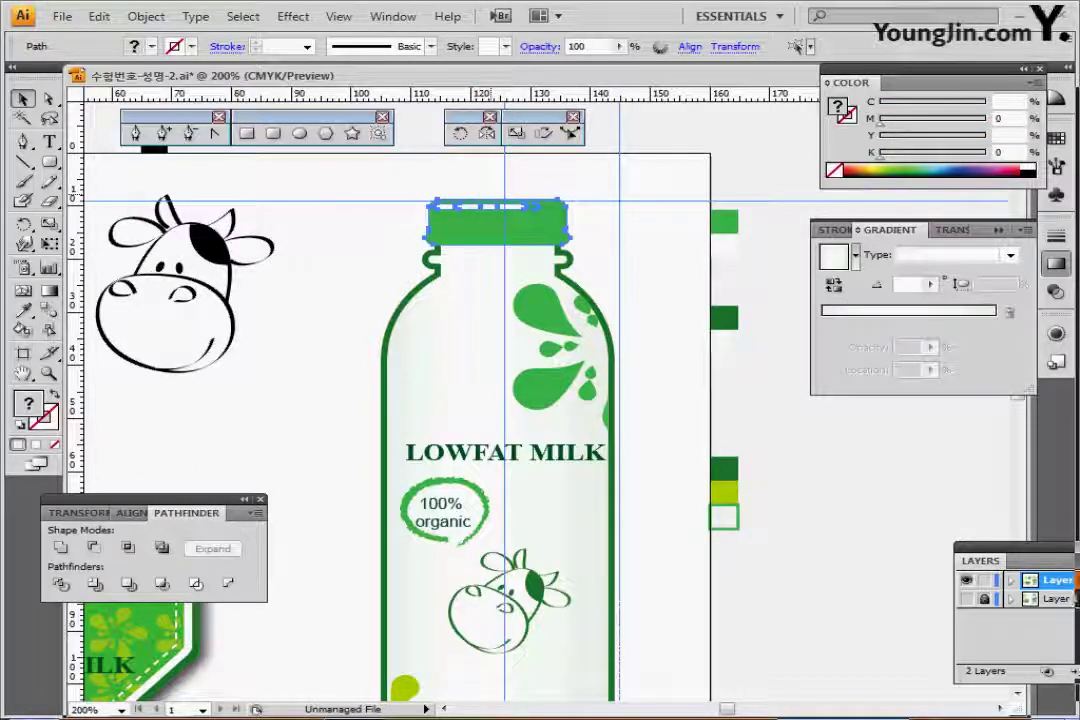
left_click(396, 314, "ctrl+alt")
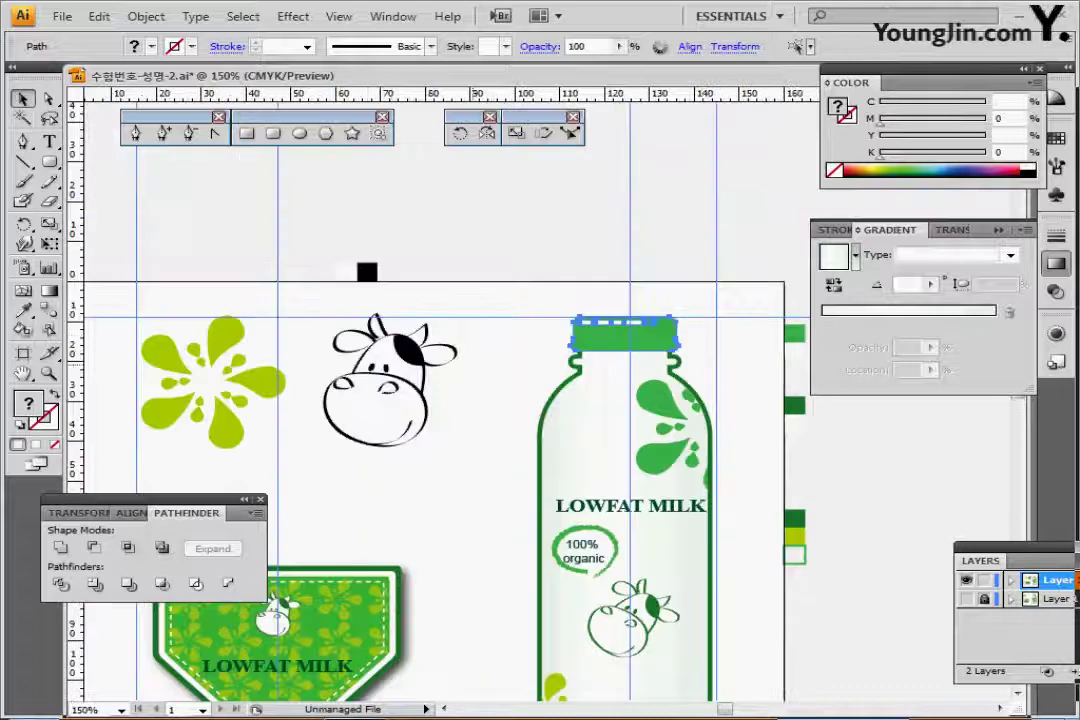
left_click_drag(490, 339, 432, 224)
left_click_drag(443, 287, 530, 278)
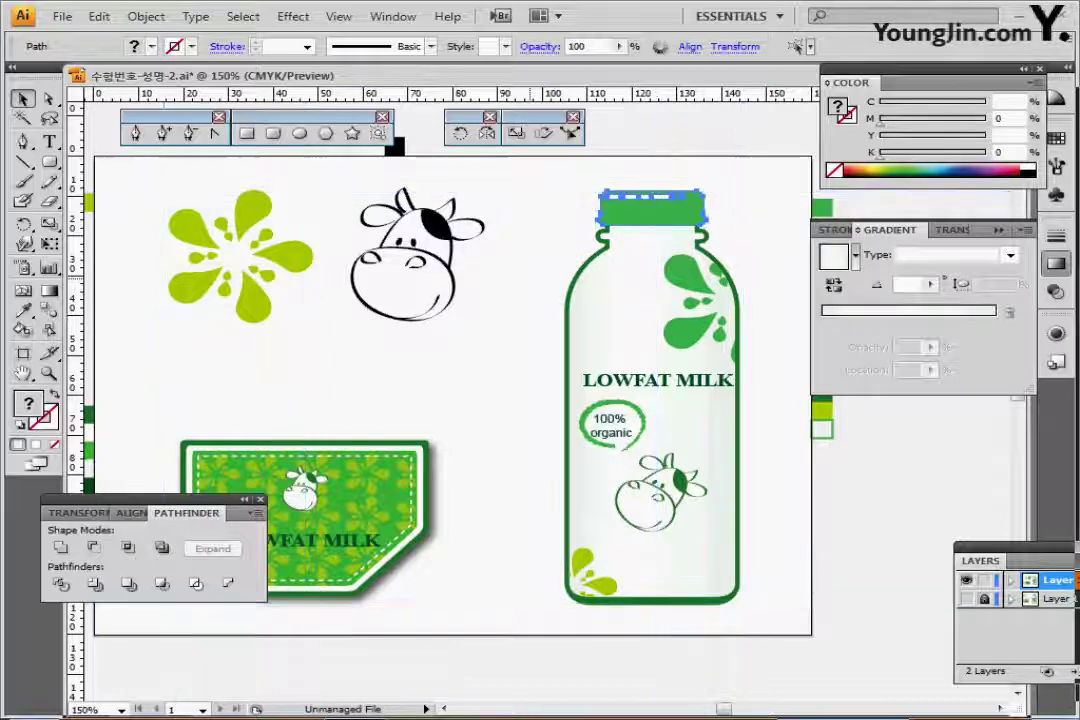
scroll(530, 282, "up", 1)
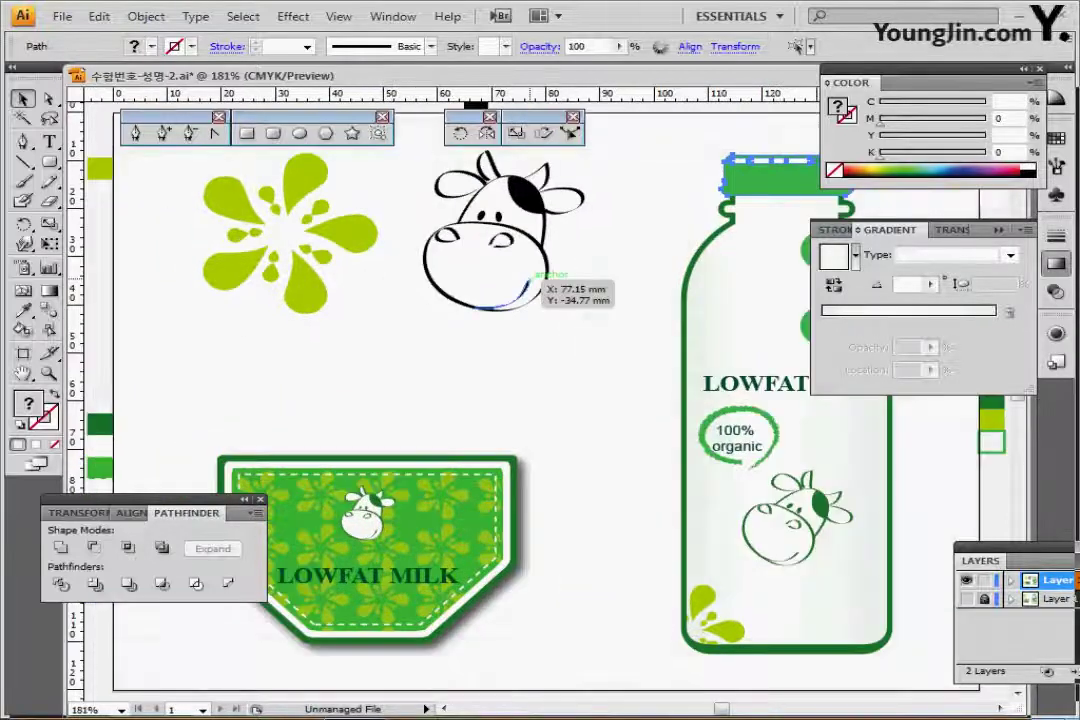